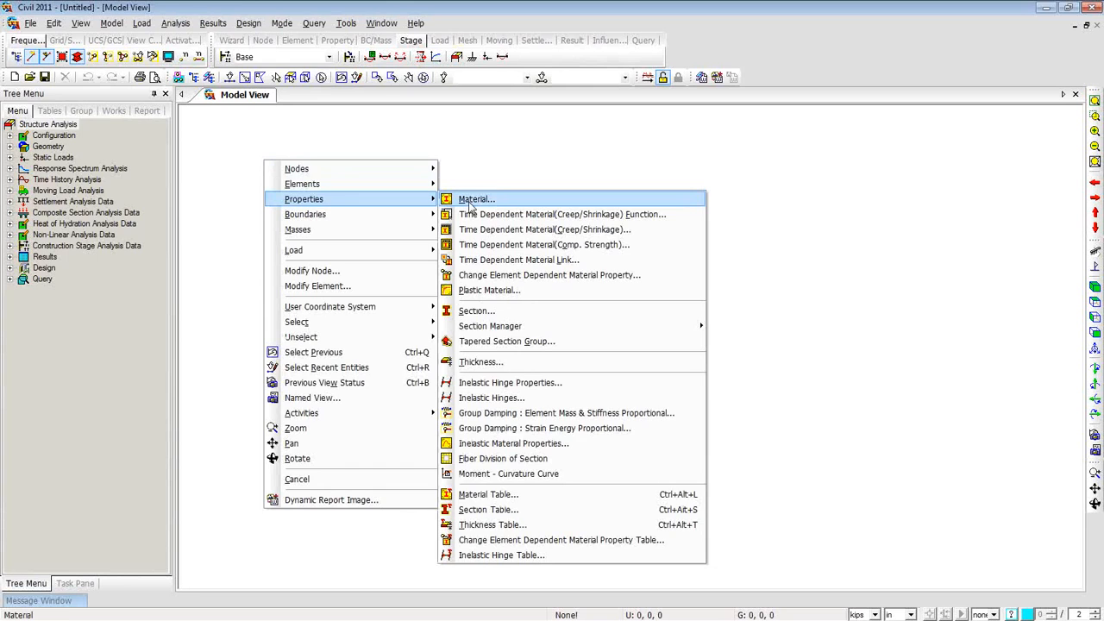
- Start a new material definition with ID 1 and set its type of design to Concrete
left_click_drag(184, 21, 393, 87)
left_click(485, 135)
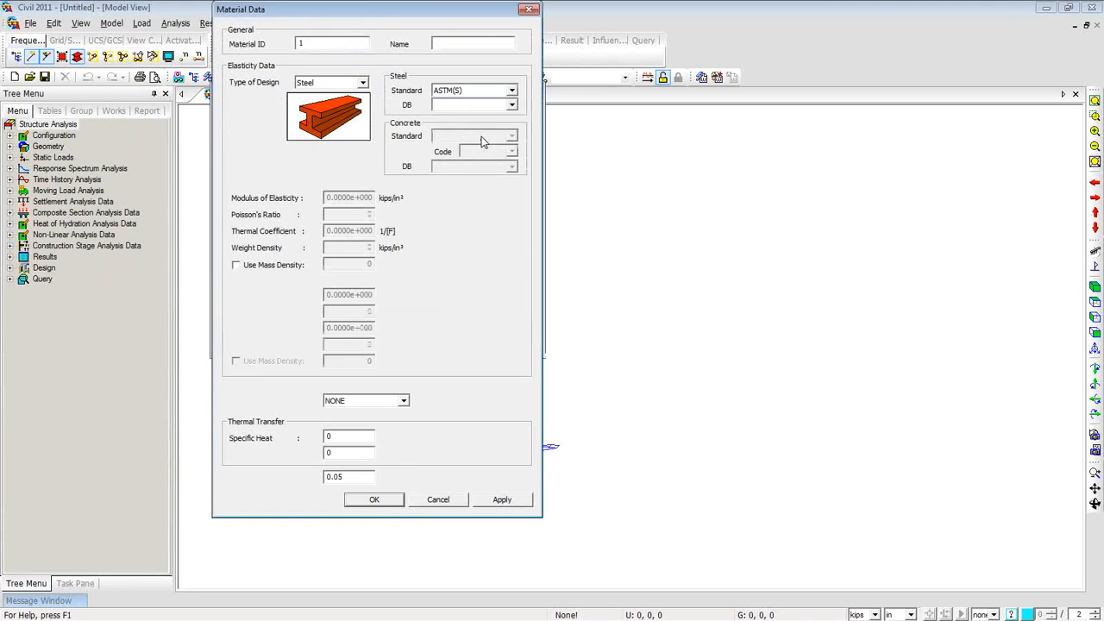
left_click_drag(371, 18, 631, 89)
left_click(627, 158)
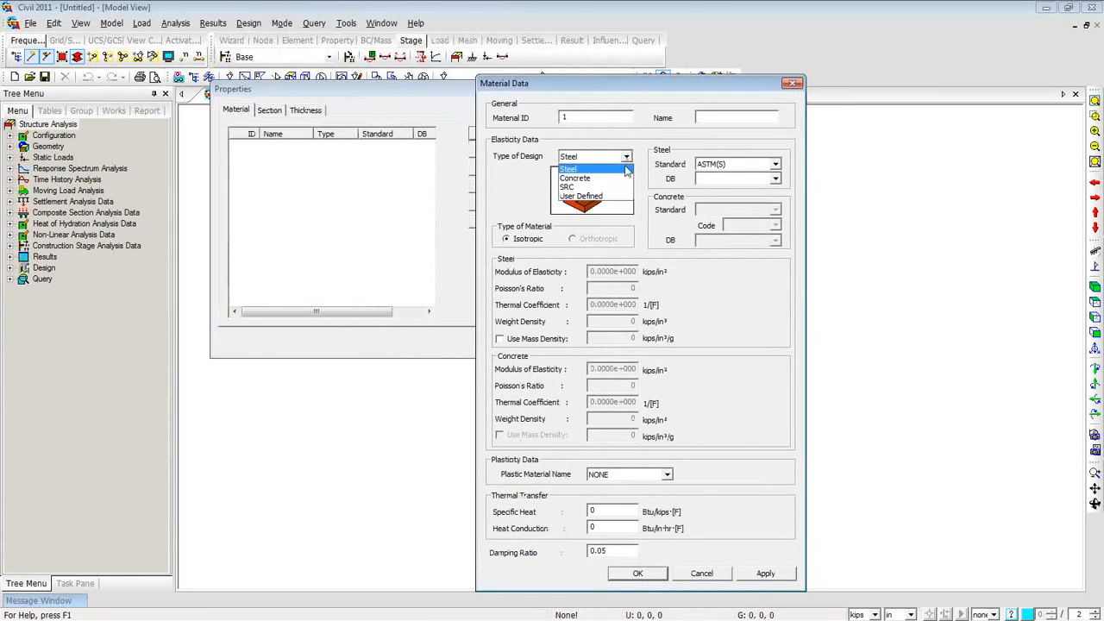
left_click(575, 178)
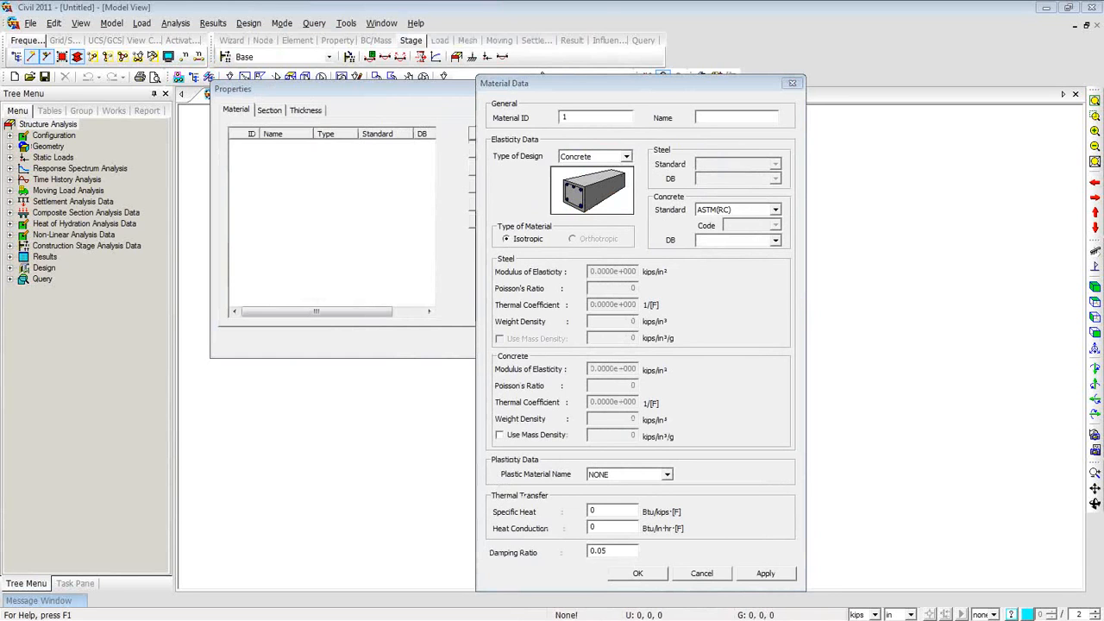
- Choose Grade C4500 from the ASTM(RC) concrete database, add the material and finish the property definition
left_click(775, 242)
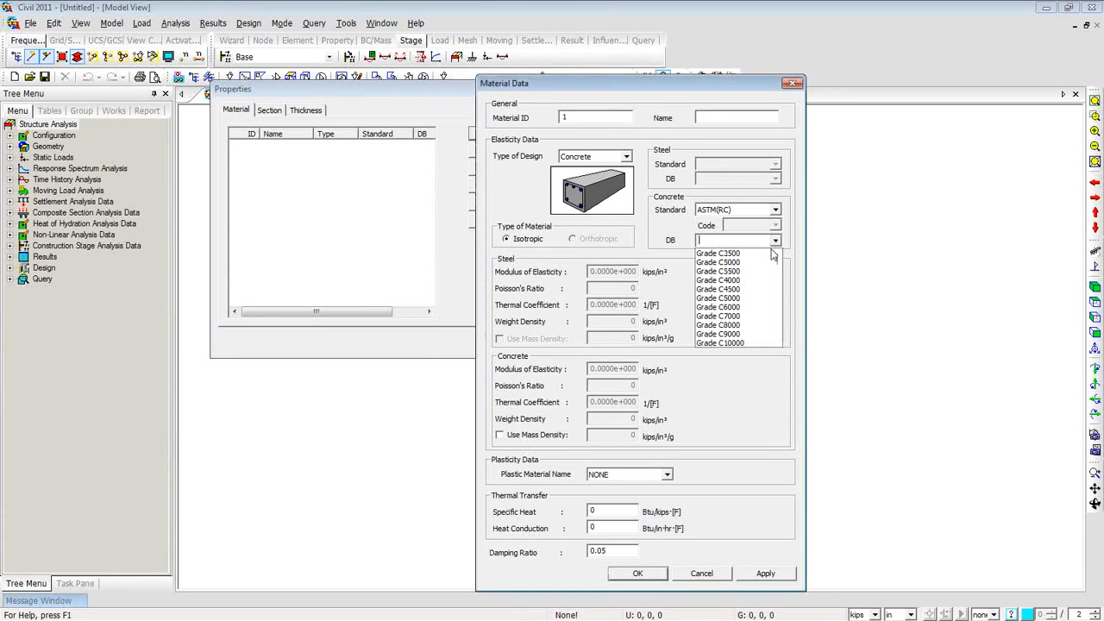
left_click(758, 292)
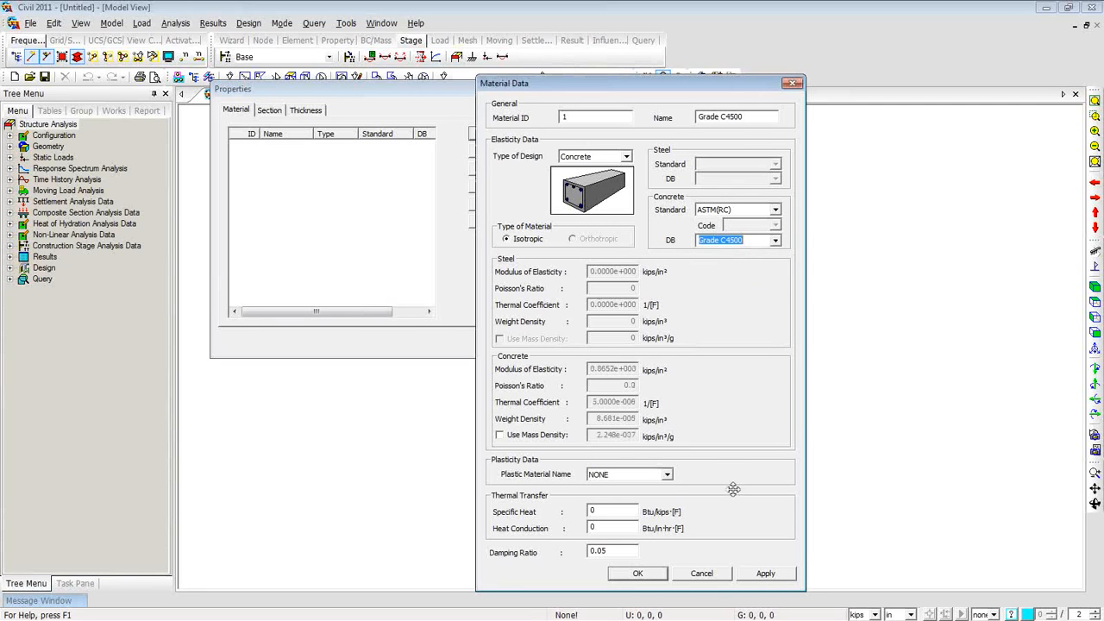
left_click(764, 576)
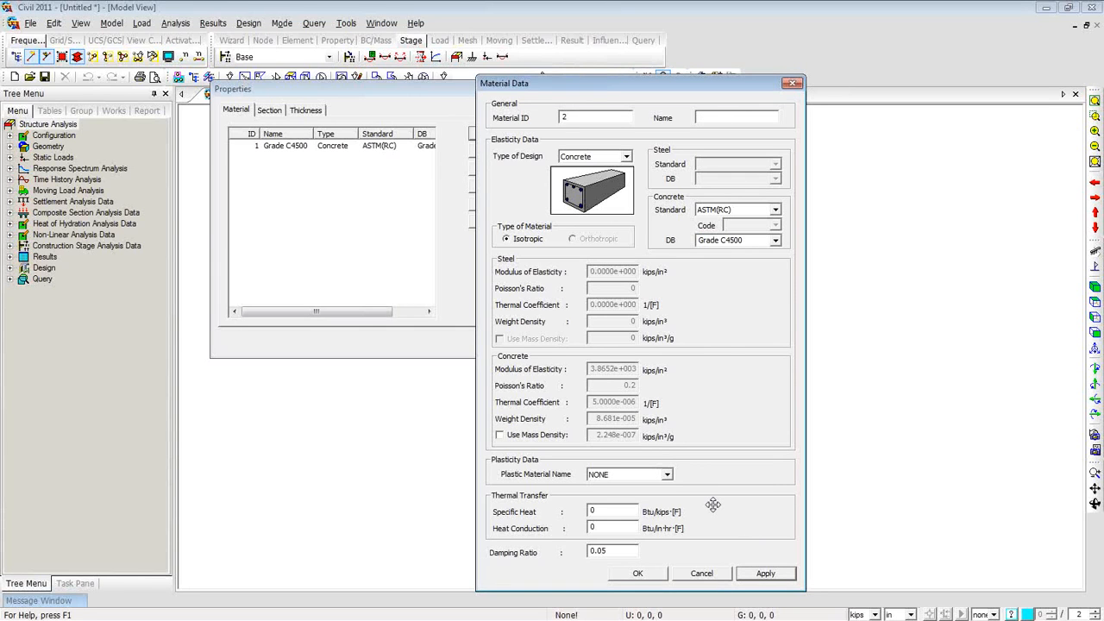
left_click(793, 83)
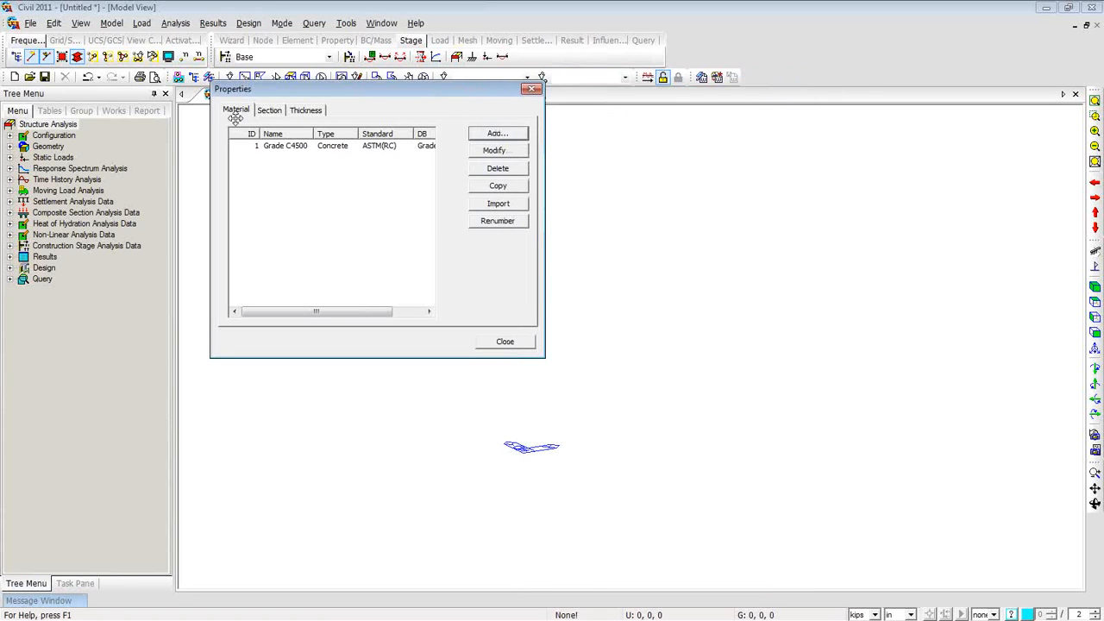
left_click(533, 89)
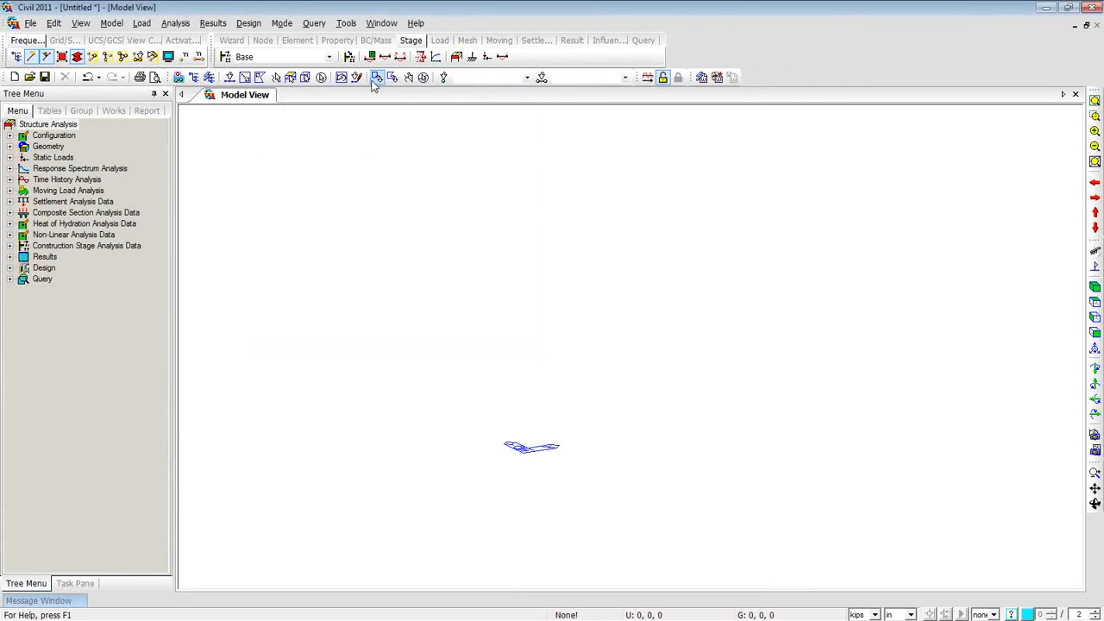
- Start the RC Frame/Box Culvert structure wizard and set the type of bridge to Box Culvert
left_click(113, 114)
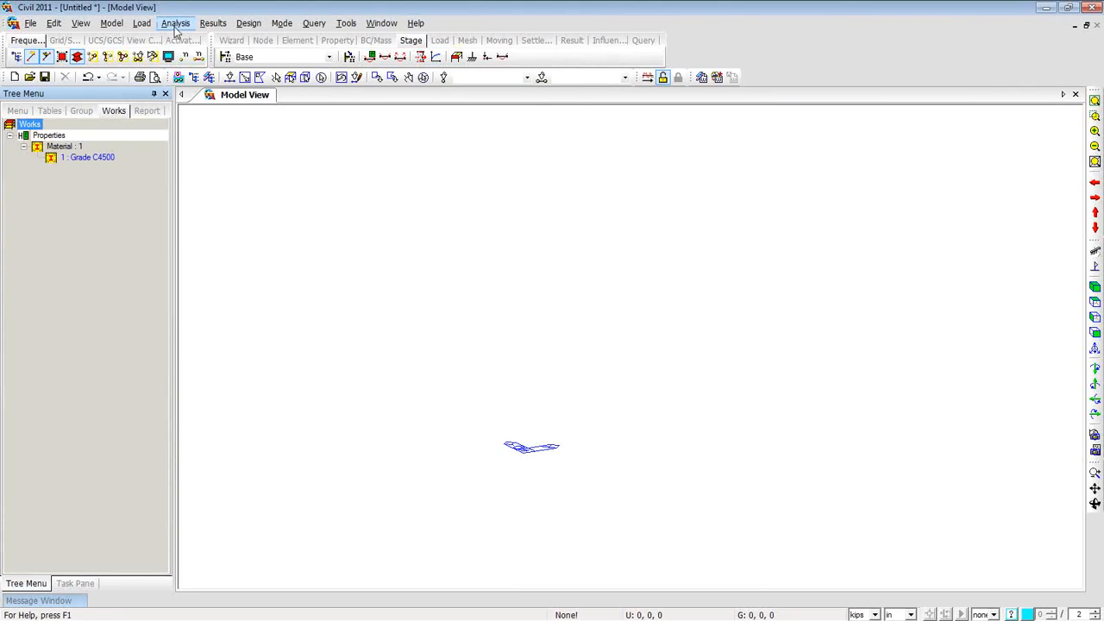
left_click(117, 25)
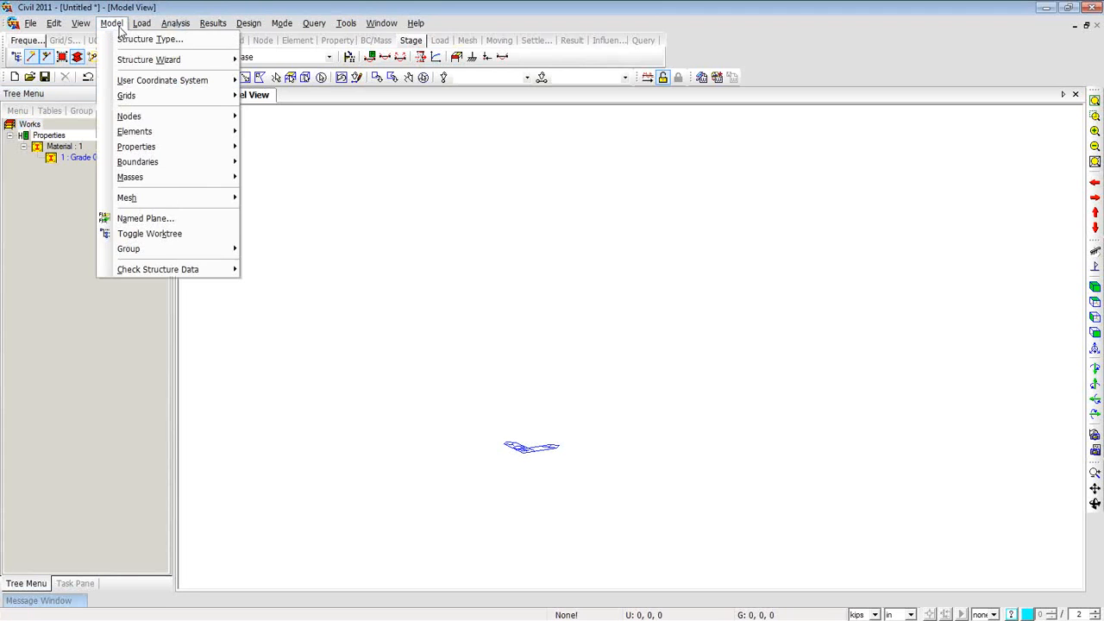
mouse_move(124, 65)
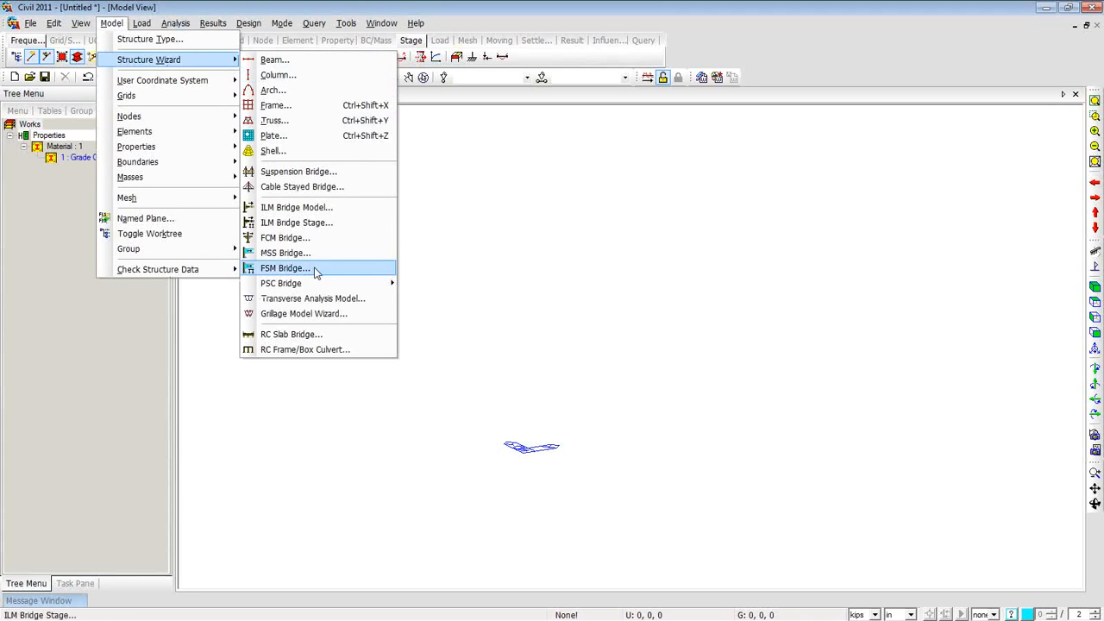
left_click(310, 350)
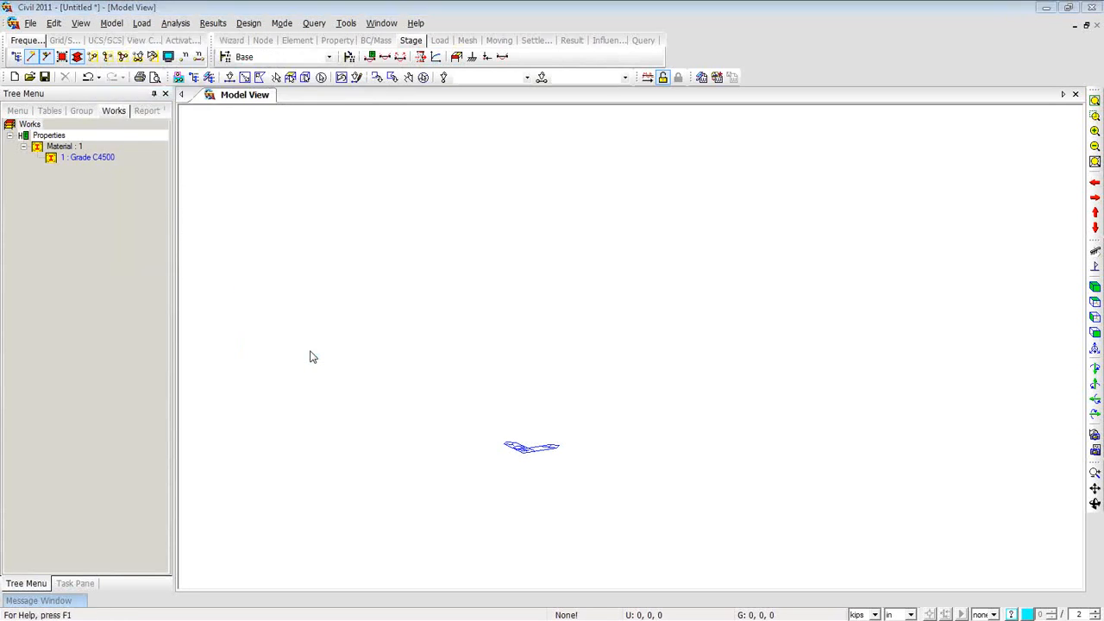
left_click_drag(9, 101, 402, 91)
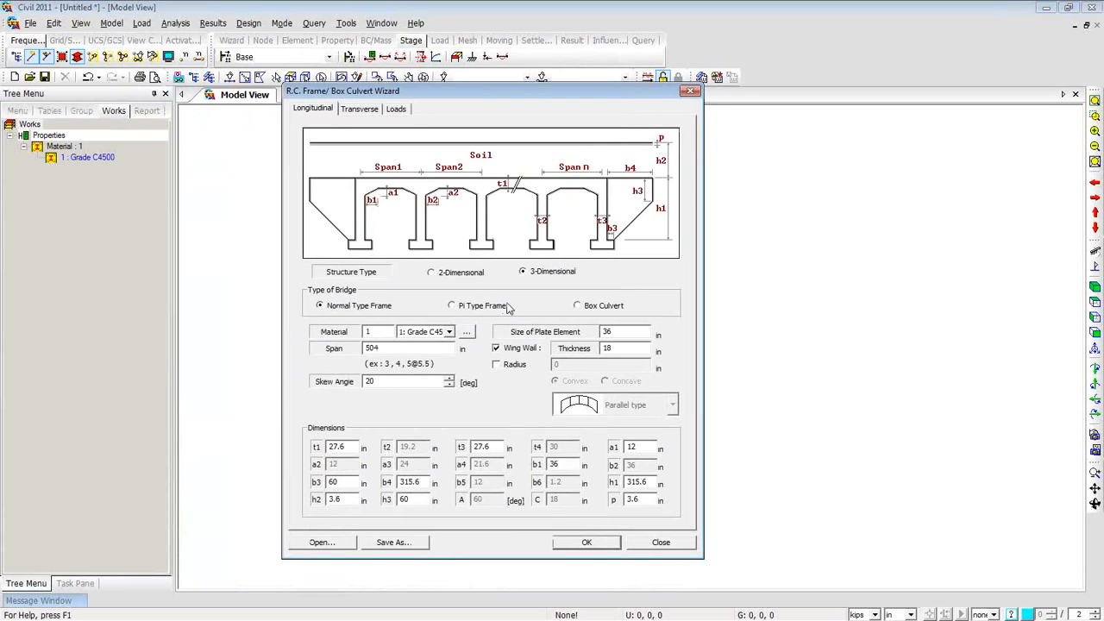
left_click(577, 306)
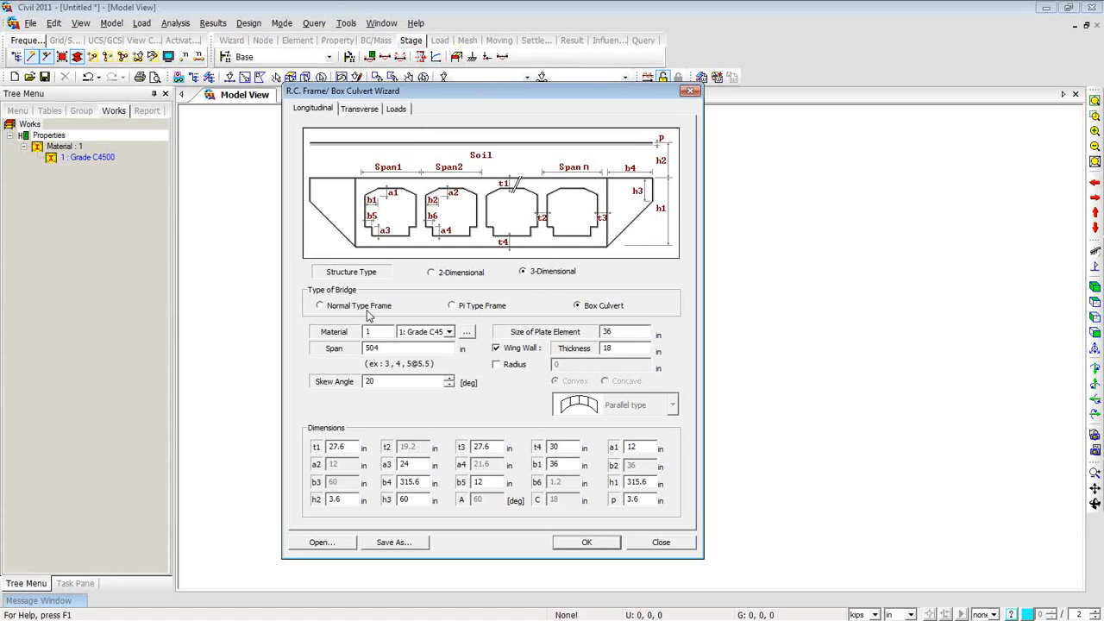
left_click(451, 306)
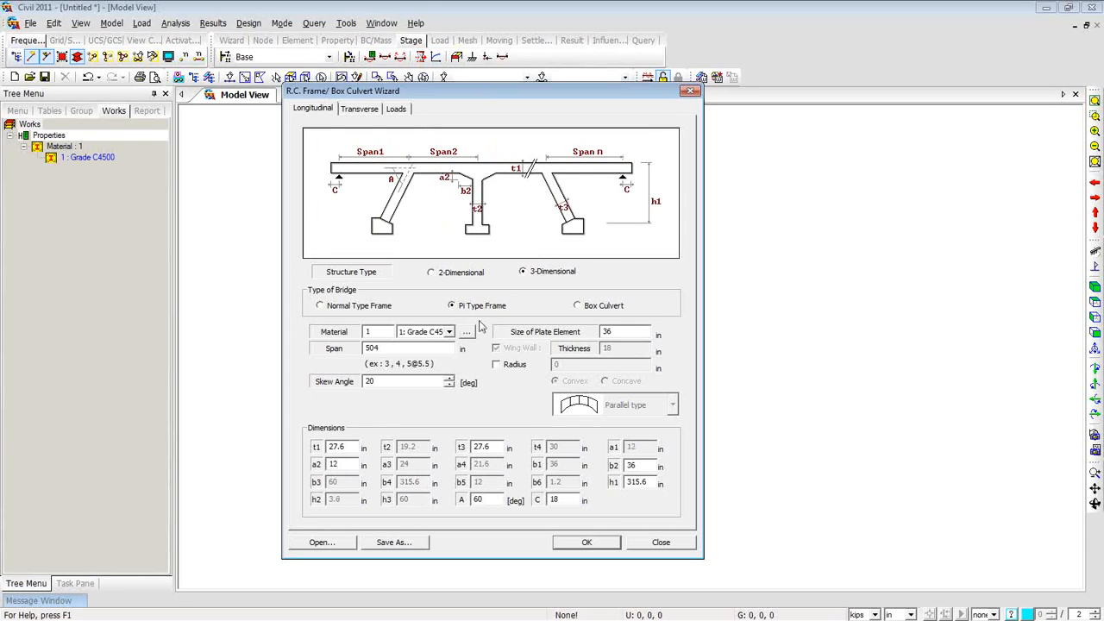
left_click(577, 306)
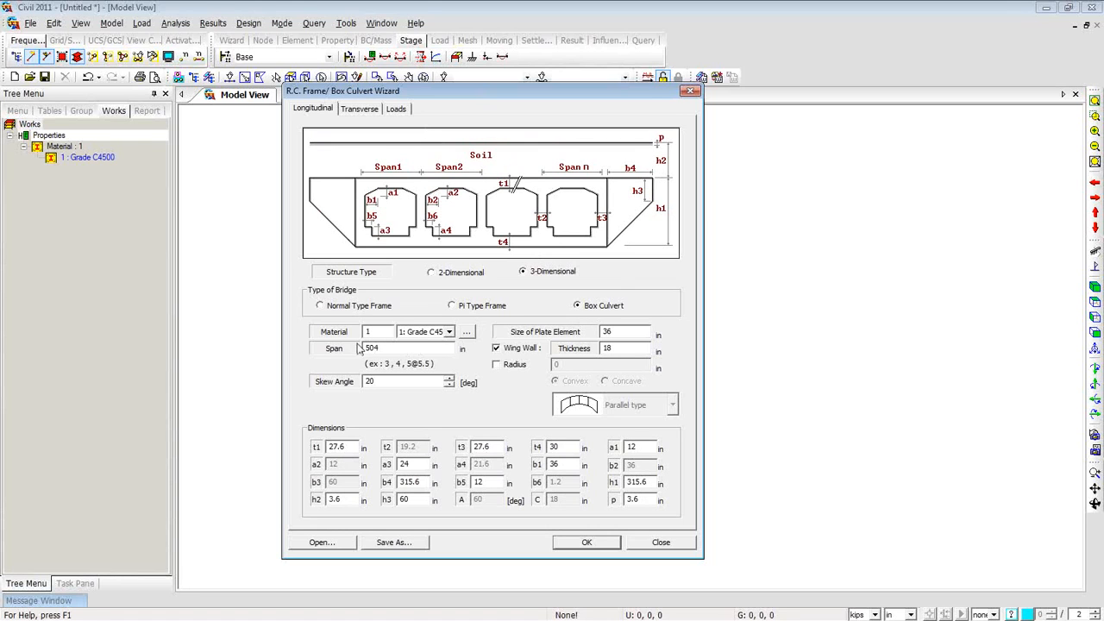
- Assign material Grade C4500 to the box culvert and set its span to 504 in
left_click(449, 333)
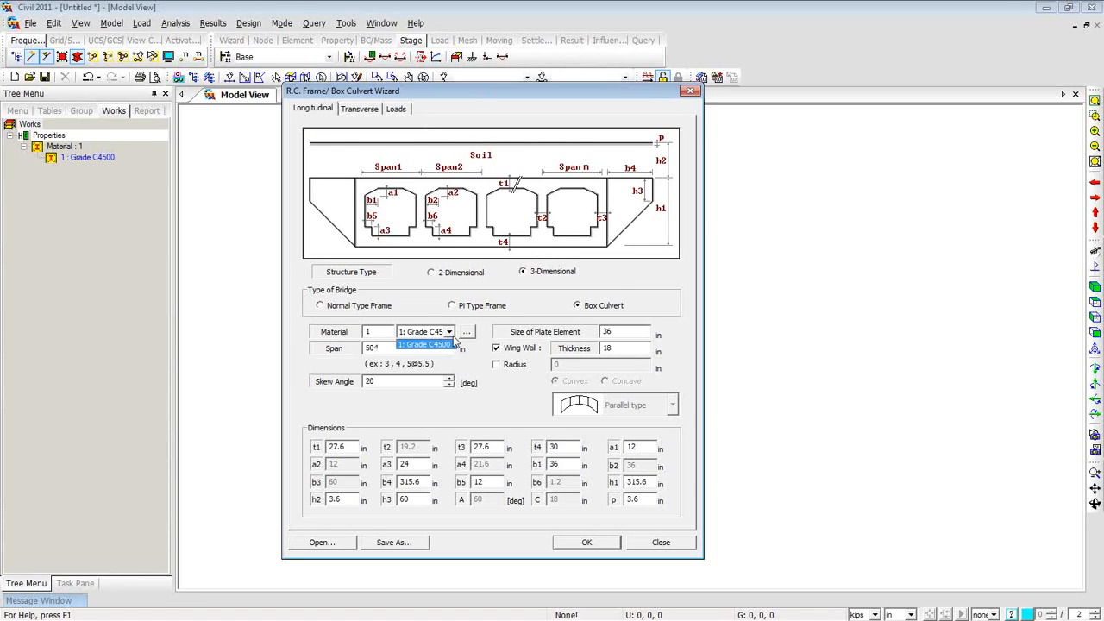
left_click(450, 344)
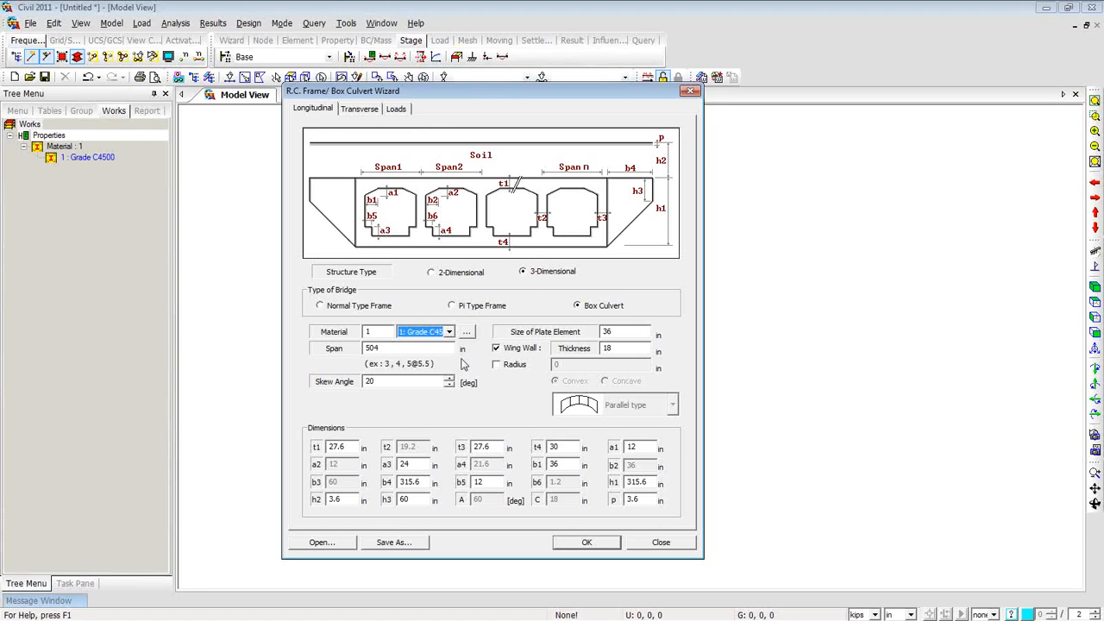
left_click(407, 348)
left_click_drag(397, 348, 367, 350)
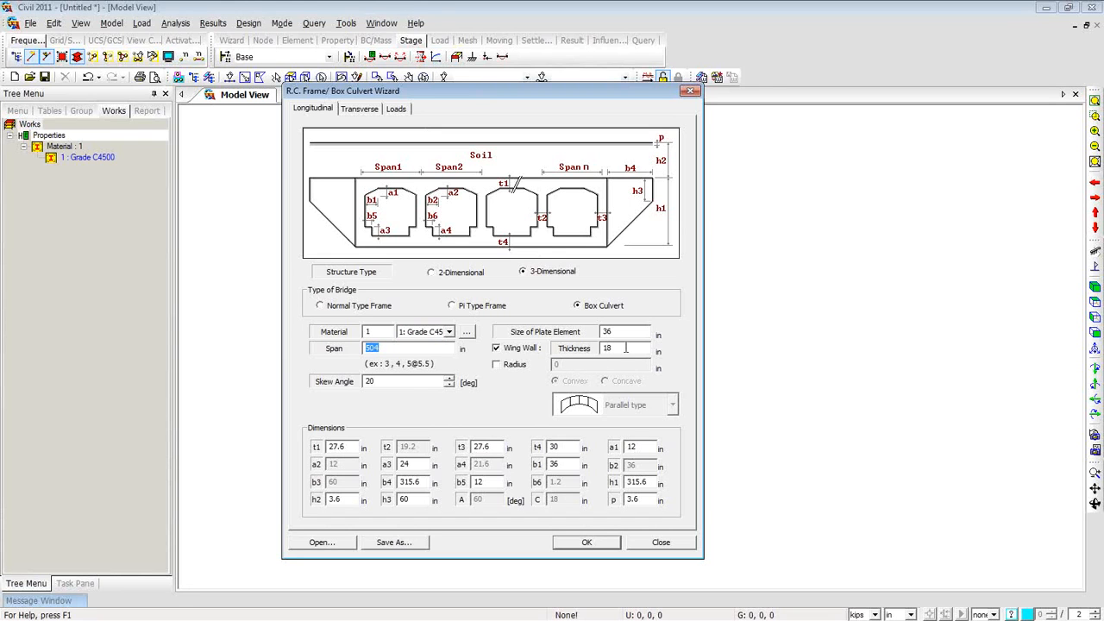
left_click_drag(385, 383, 350, 383)
left_click_drag(354, 447, 323, 447)
double_click(425, 481)
left_click_drag(422, 498, 388, 499)
left_click(389, 350)
type("504")
left_click(503, 368)
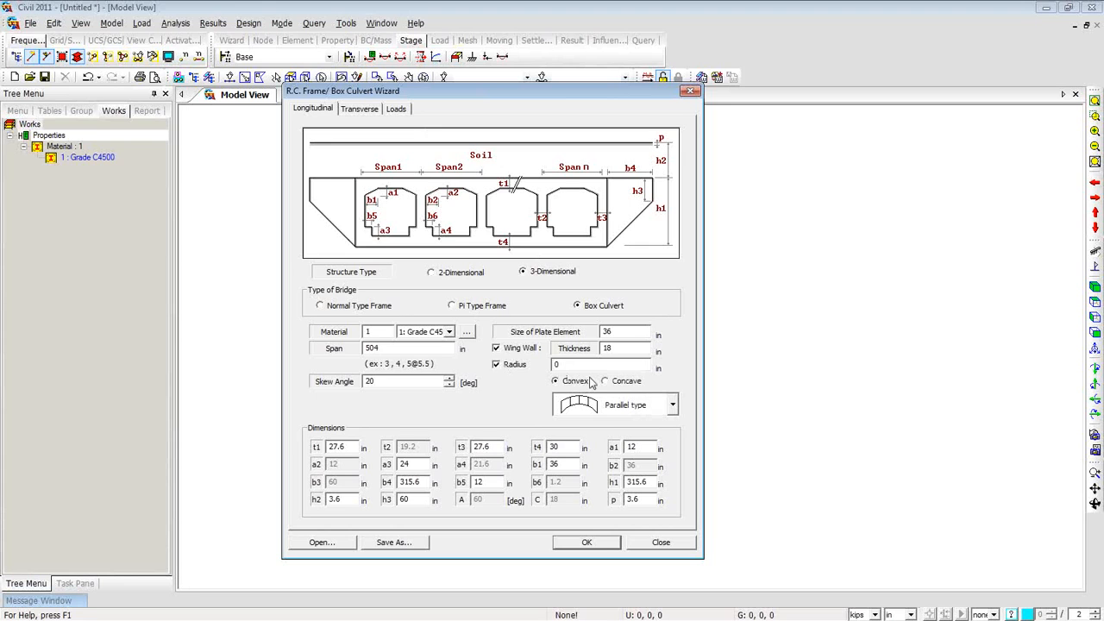
left_click(675, 406)
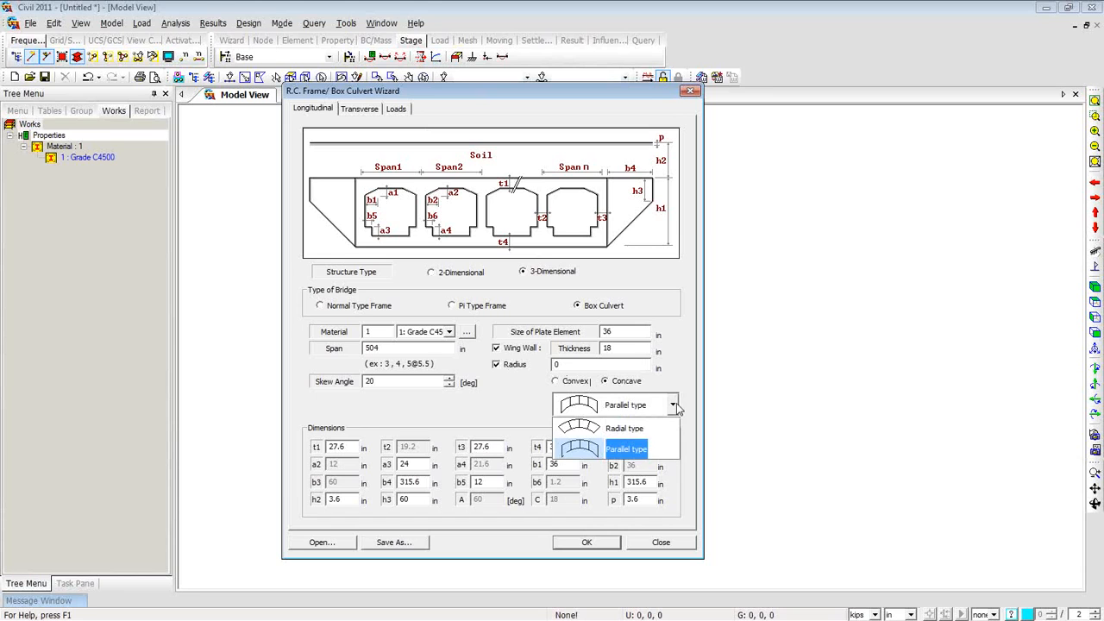
left_click(675, 405)
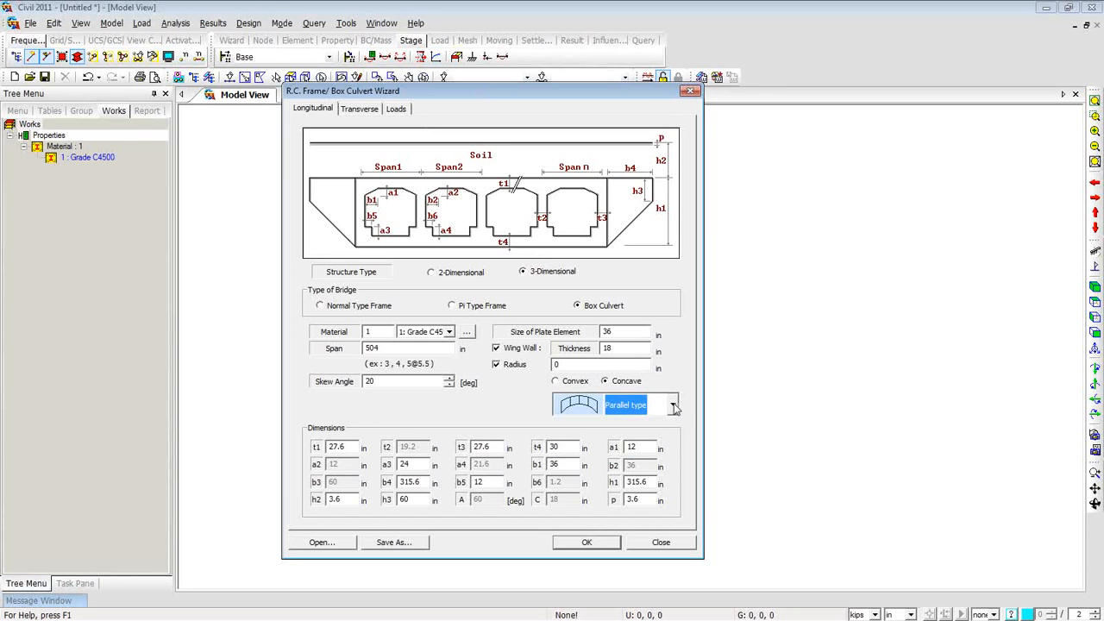
left_click(497, 366)
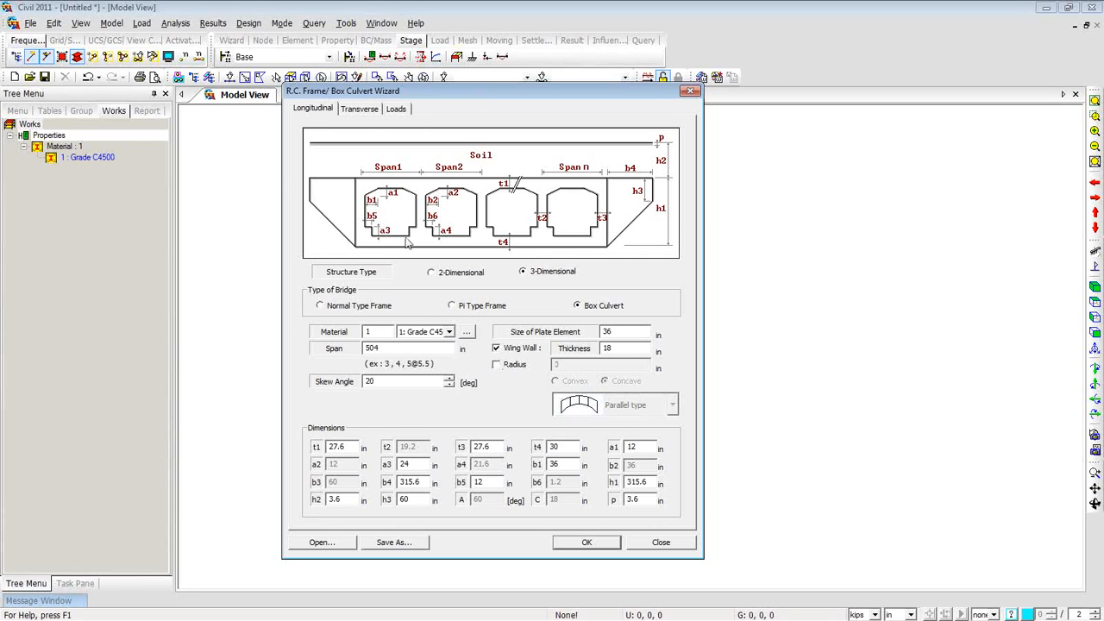
- Examine the culvert's transverse settings: section types, plate element size, lower modulus of subgrade reaction and elastic link length
left_click(360, 110)
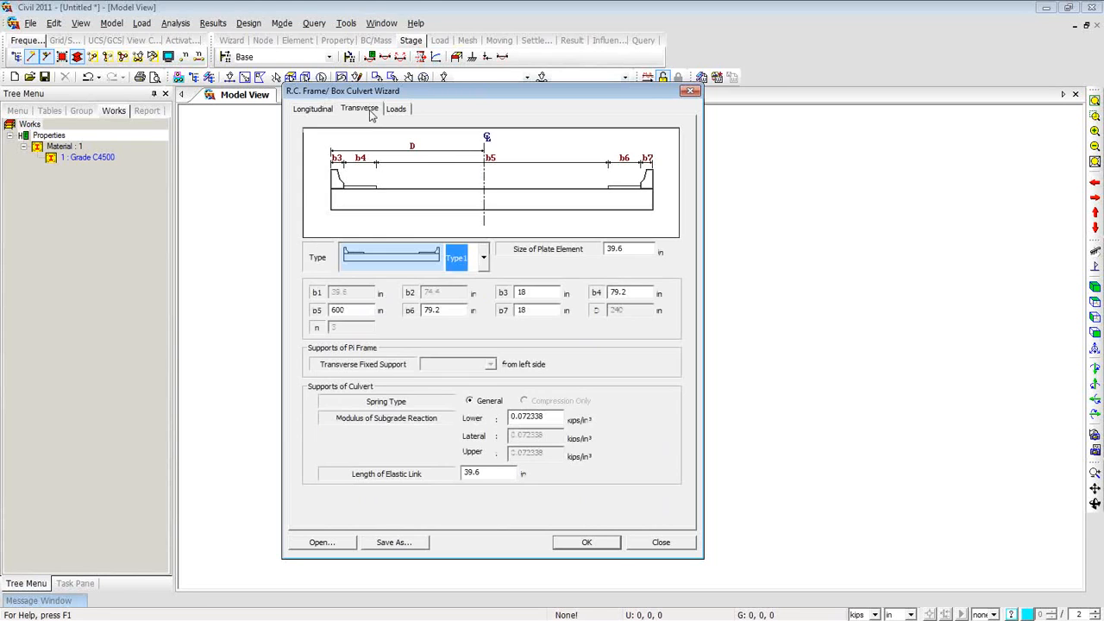
left_click(623, 249)
left_click_drag(624, 249, 604, 249)
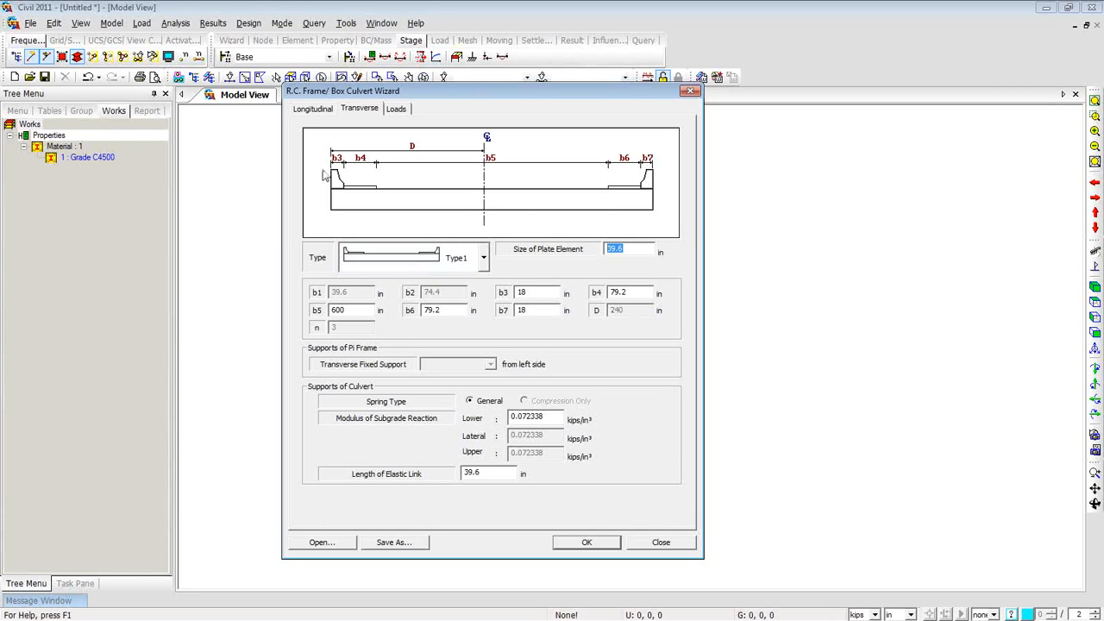
left_click(483, 259)
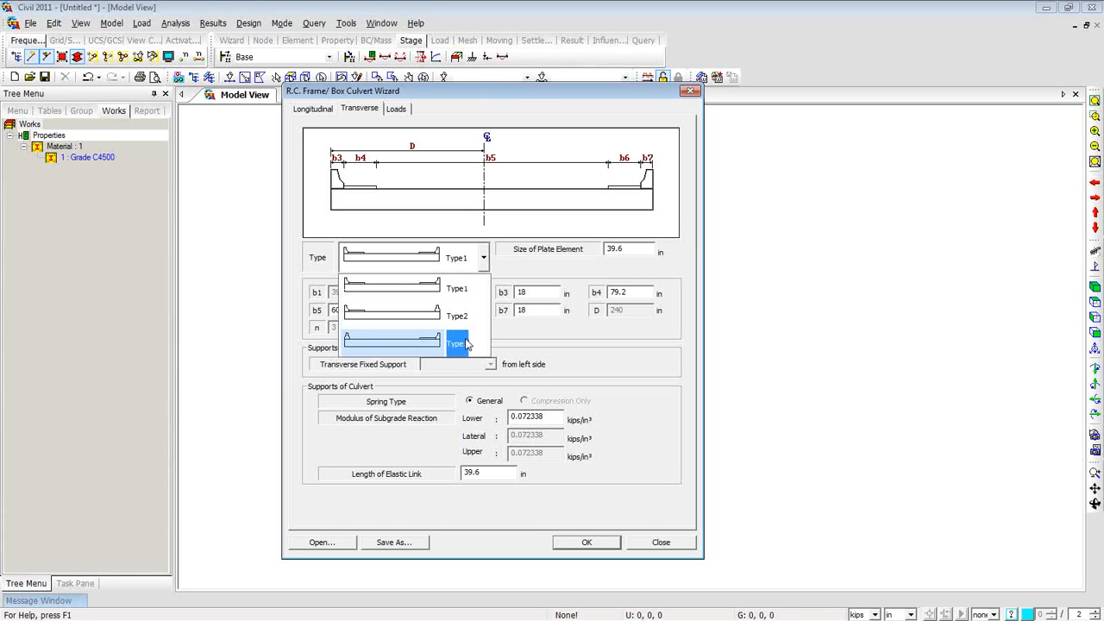
left_click(526, 345)
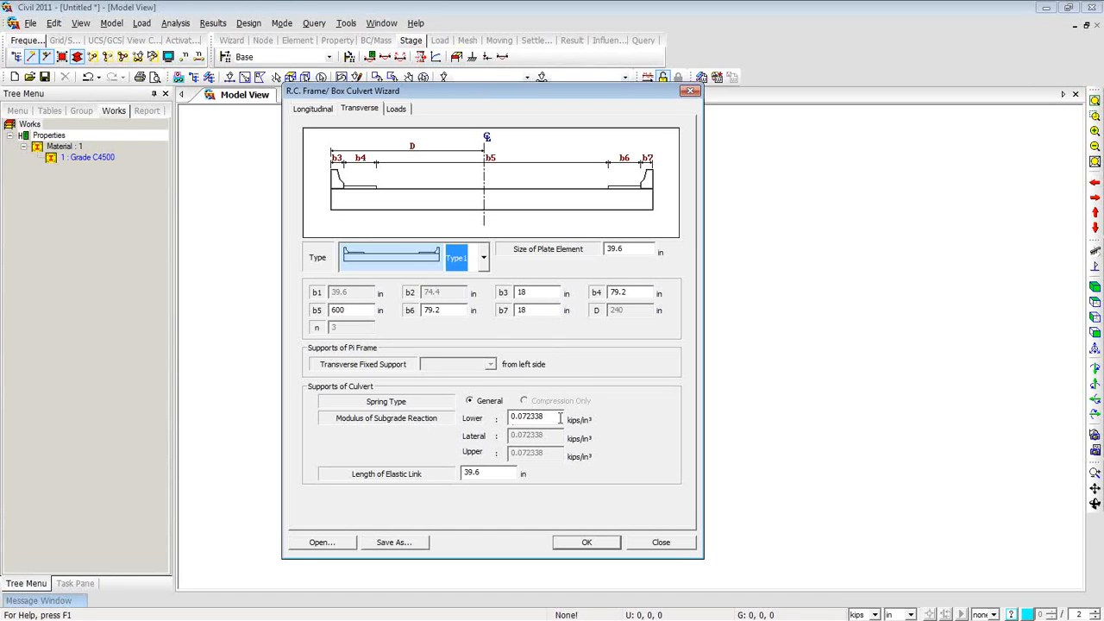
left_click_drag(560, 418, 509, 416)
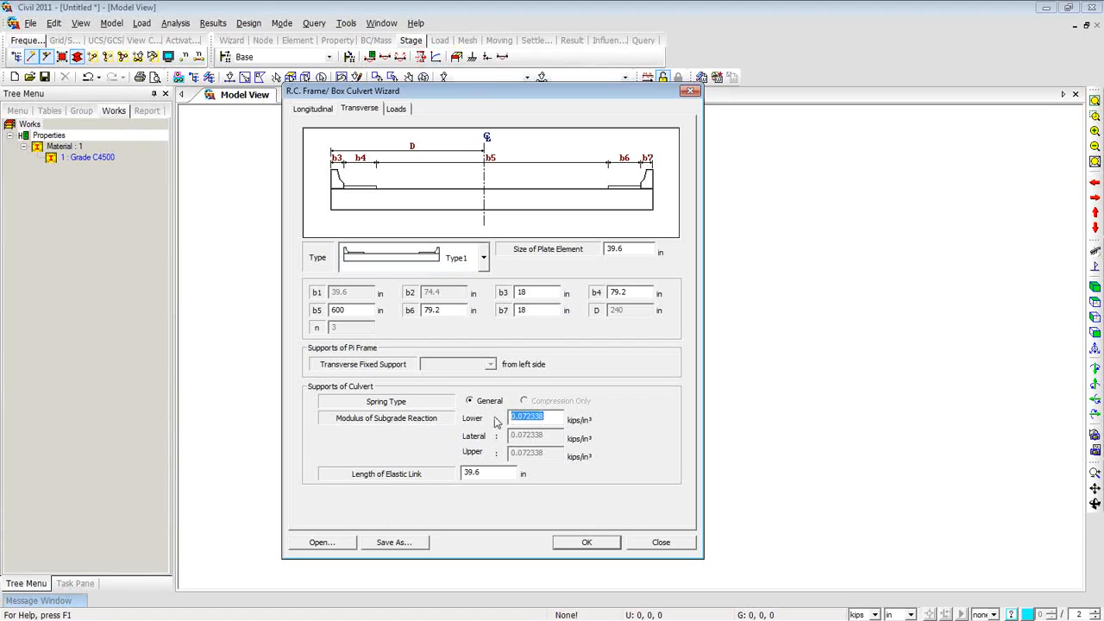
left_click(481, 472)
double_click(480, 473)
- Set the wizard's load combinations to AASHTO-LRFD02 and define the moving load code as AASHTO LRFD
left_click(396, 109)
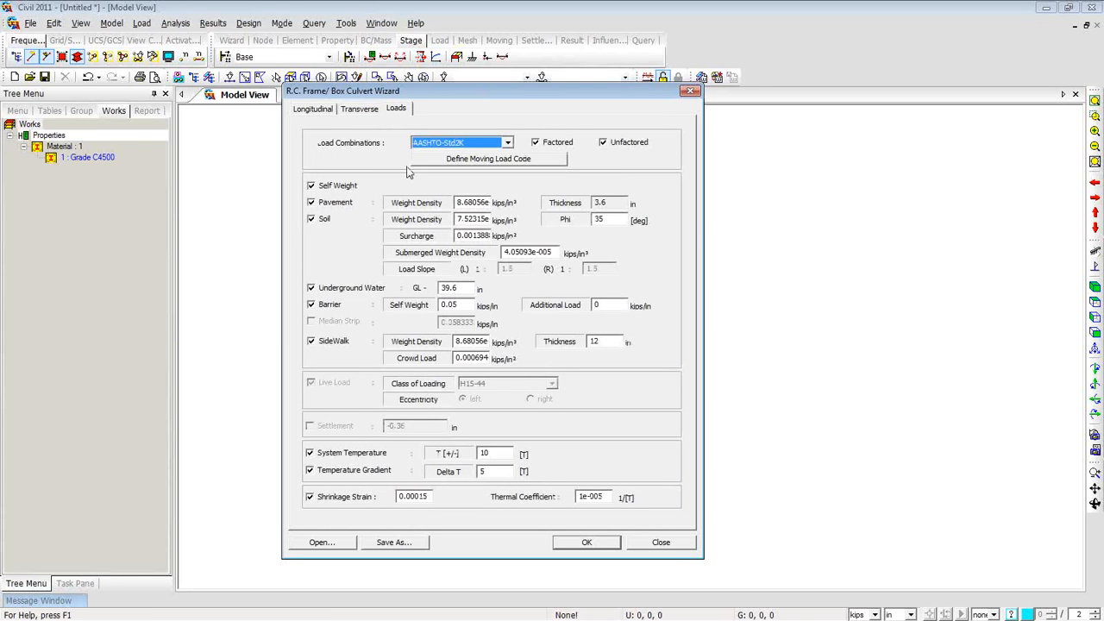
left_click(507, 143)
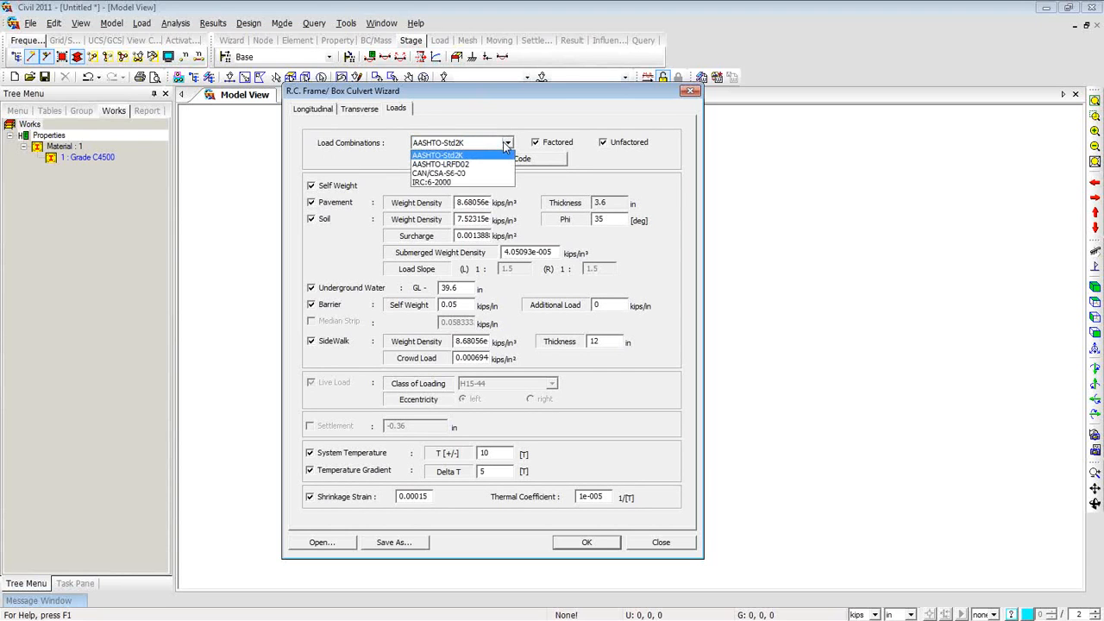
left_click(496, 165)
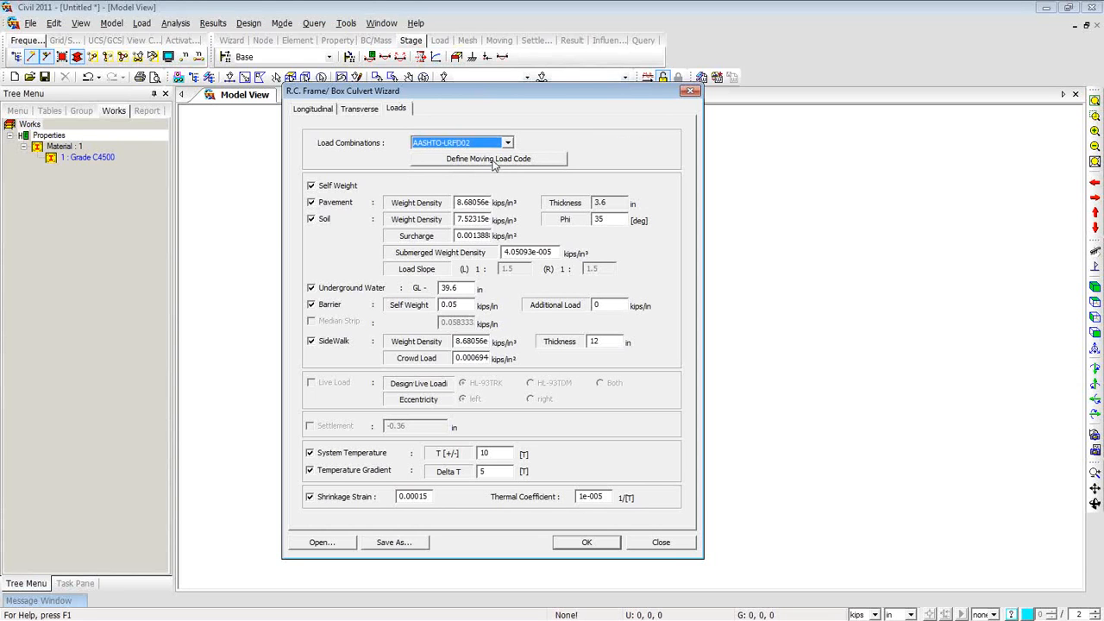
left_click(494, 165)
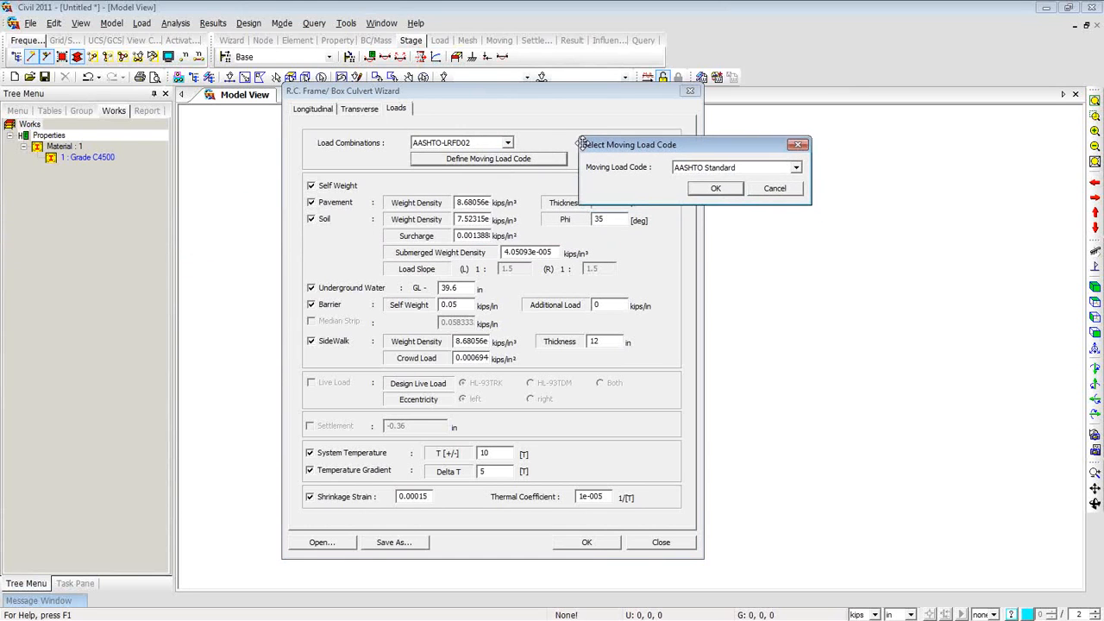
left_click(796, 166)
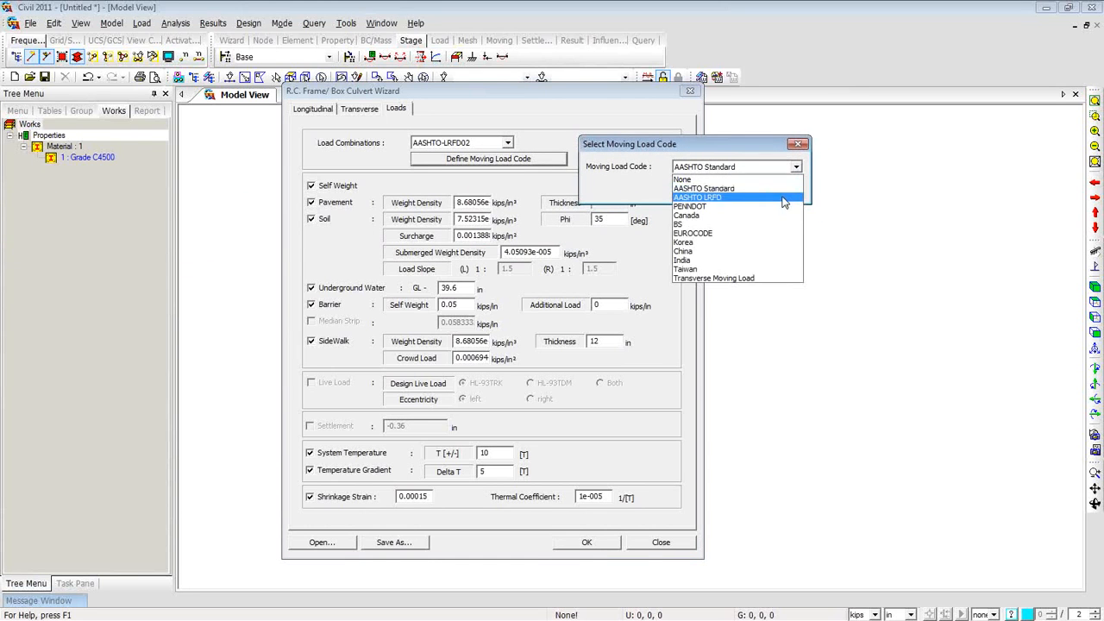
left_click(737, 192)
left_click(715, 188)
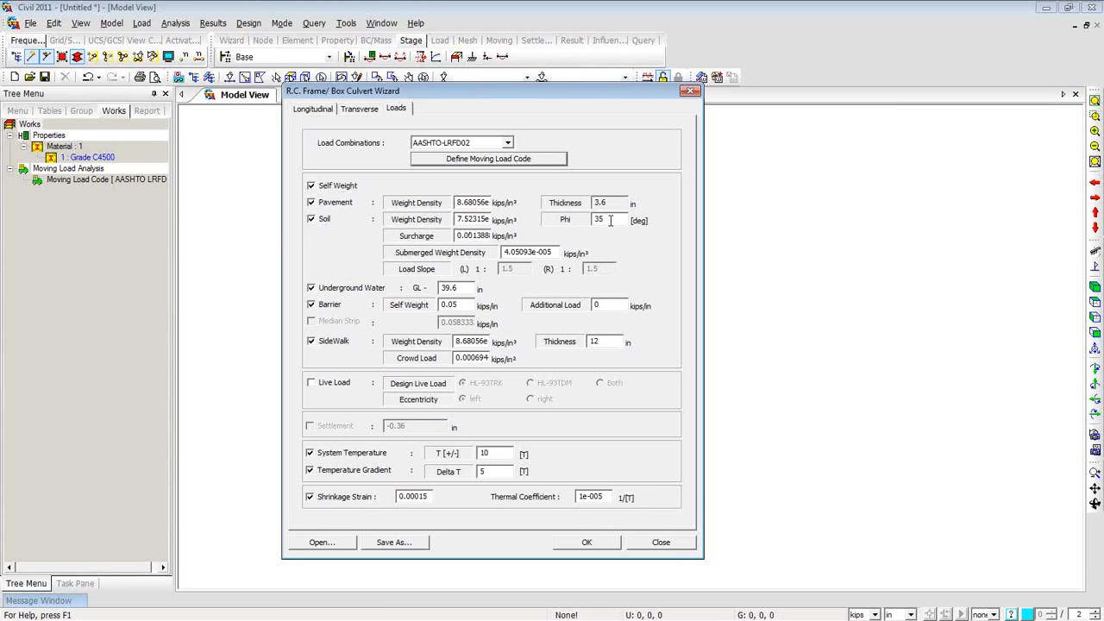
- Review the soil and barrier load values and enable the live load with design load HL-93TRK and left eccentricity
left_click_drag(608, 220, 587, 220)
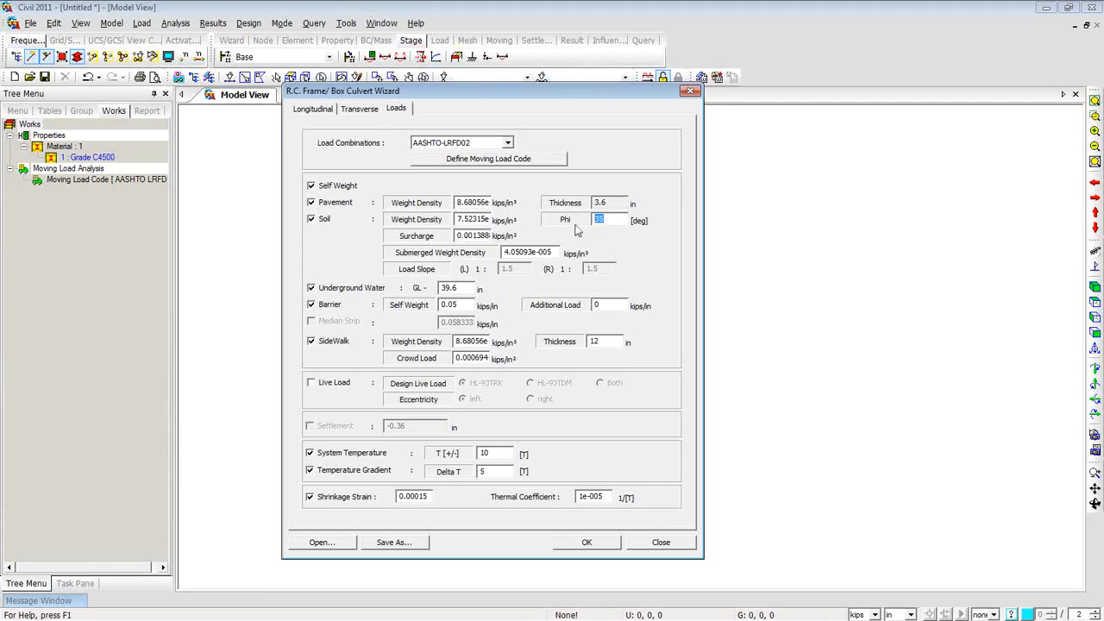
left_click_drag(459, 235, 504, 236)
left_click_drag(467, 305, 439, 307)
left_click(312, 385)
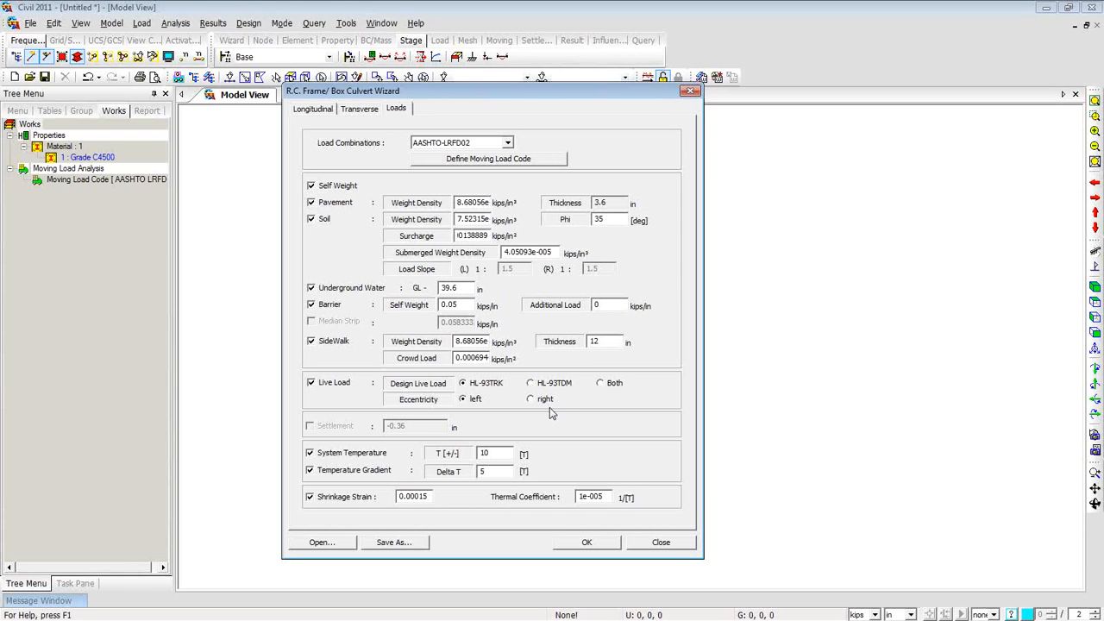
- Set the temperature gradient's Delta T to 5 and generate the box culvert model from the wizard
left_click(490, 455)
double_click(492, 472)
type("5")
key("shift+Tab")
left_click(585, 544)
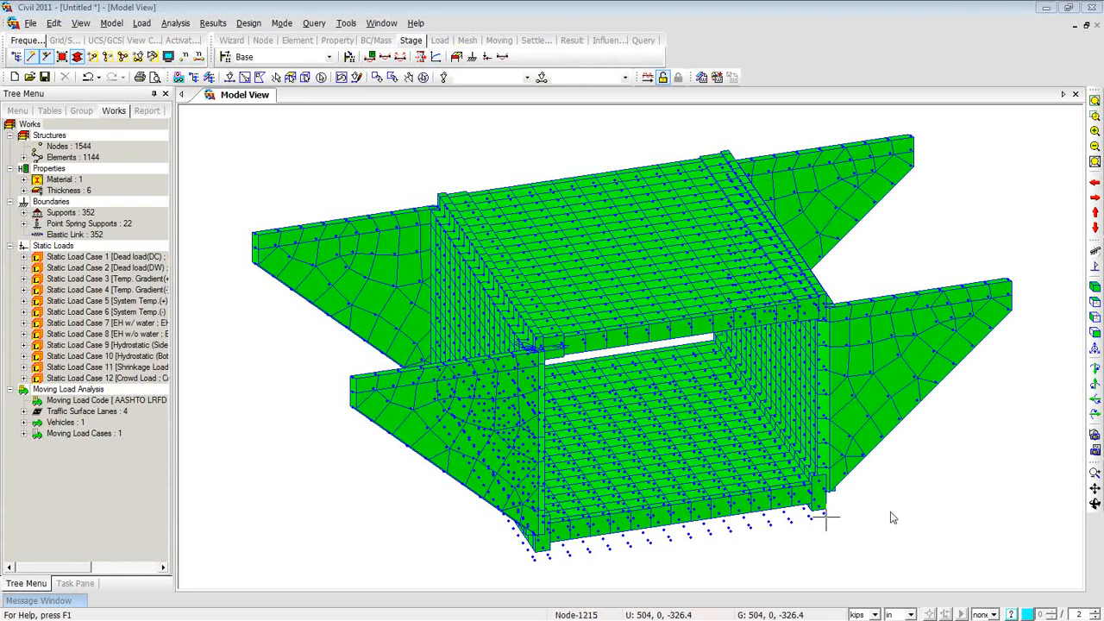
- Turn off the display of node markers on the culvert model
middle_click_drag(892, 517, 850, 480, "ctrl")
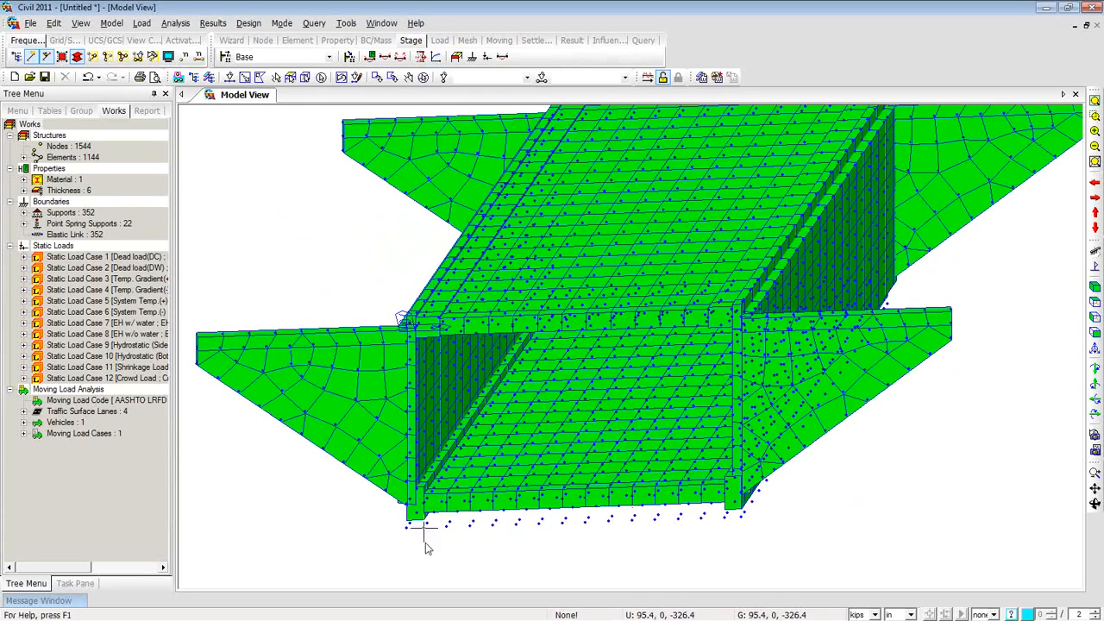
left_click(168, 56)
left_click(450, 234)
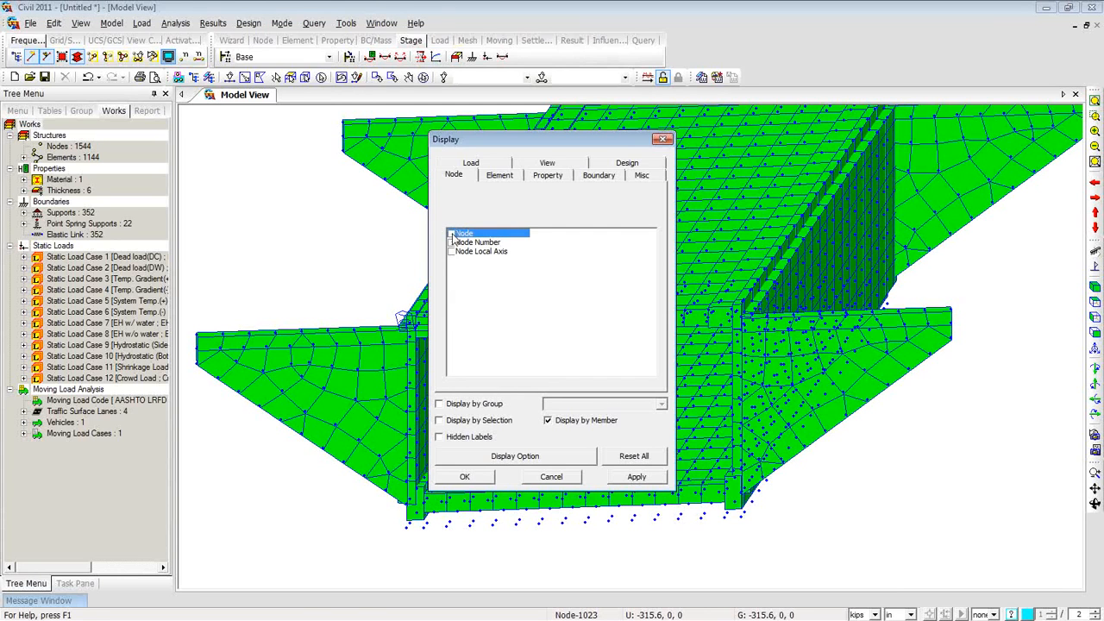
left_click(464, 479)
middle_click_drag(578, 545, 581, 544, "ctrl")
- Inspect the skewed culvert from the top, side and front, and in a rotated 3D view
left_click(1094, 302)
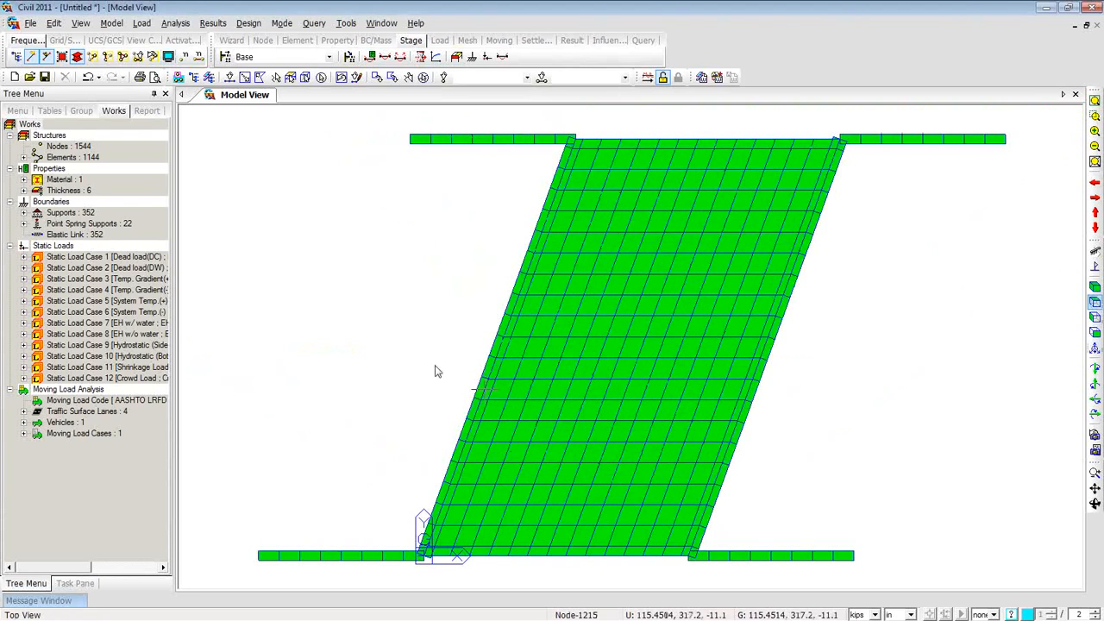
left_click(1094, 317)
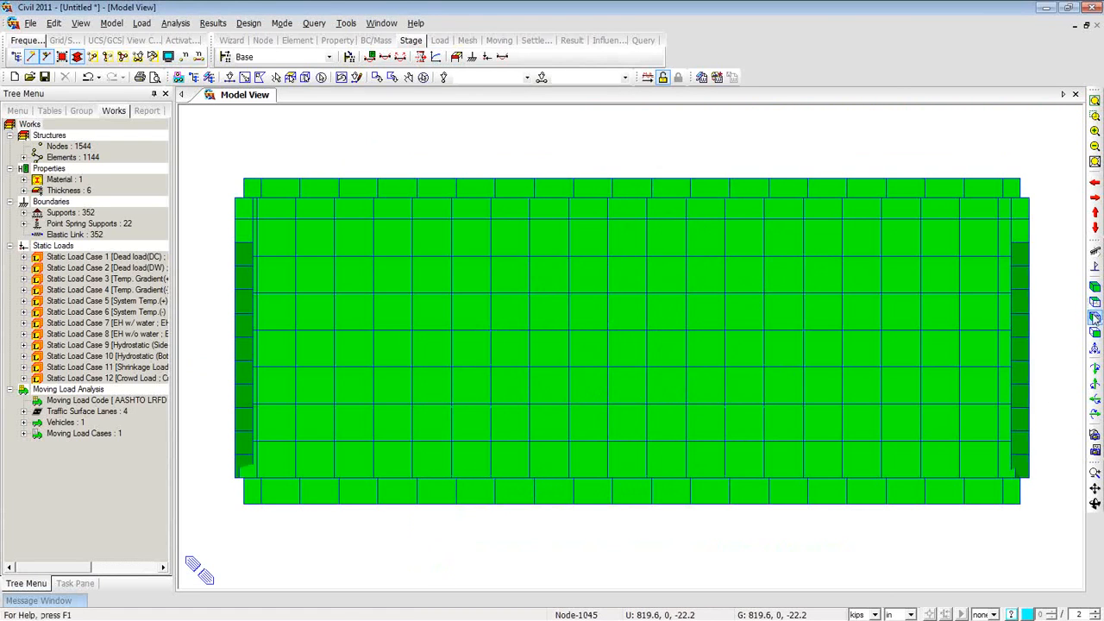
left_click(1095, 333)
middle_click_drag(887, 448, 881, 470, "ctrl")
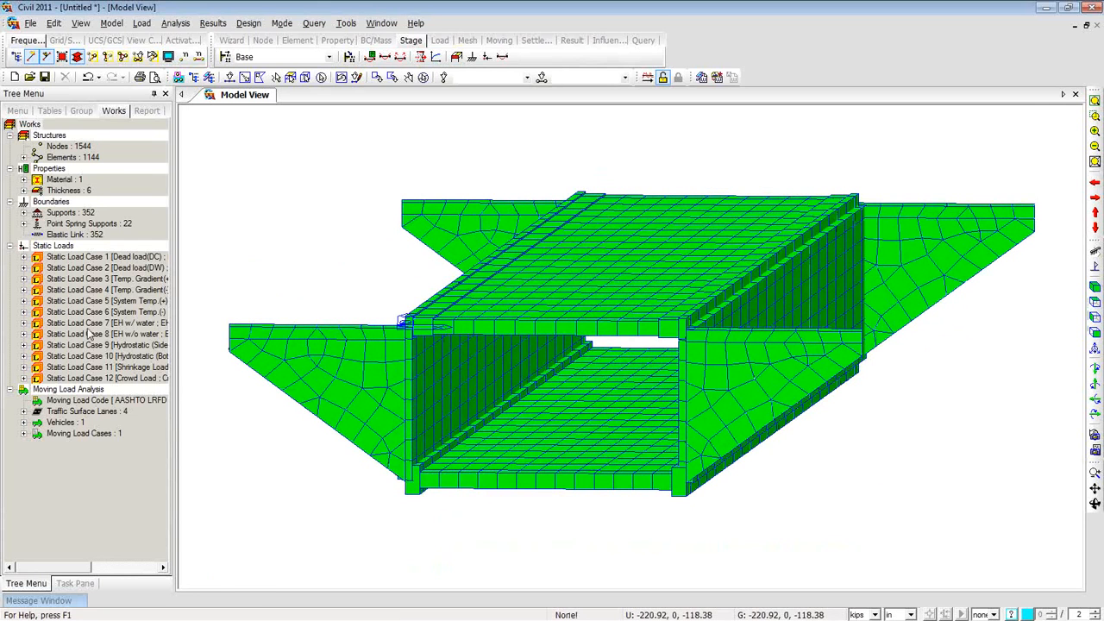
- Display the pressure loads of Static Load Case 1, Dead load(DC), on the model
left_click(24, 258)
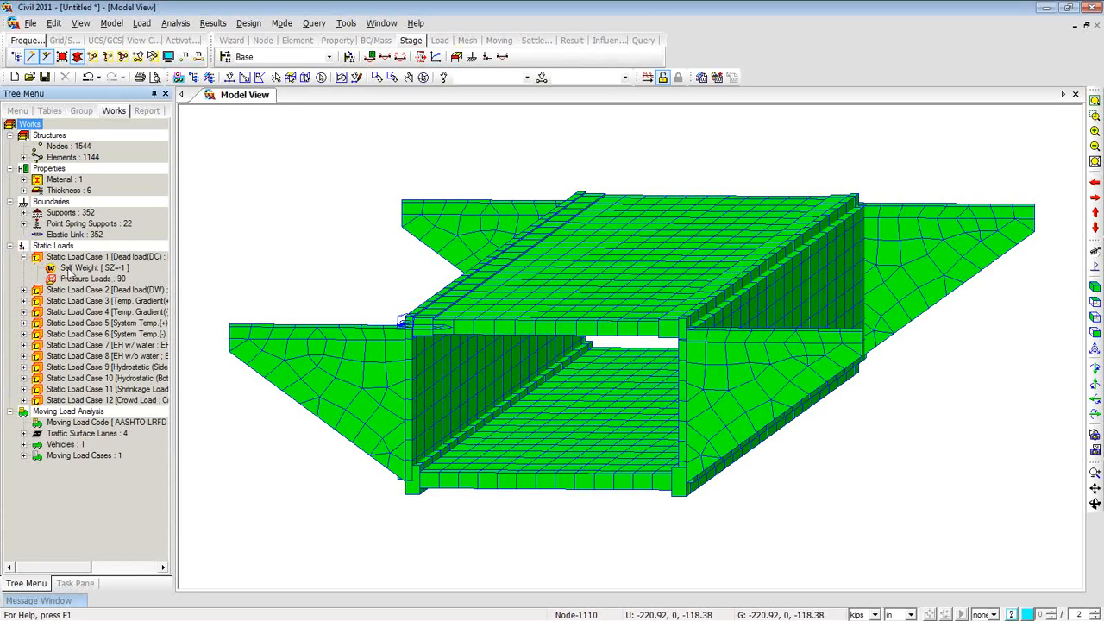
right_click(87, 280)
left_click(119, 311)
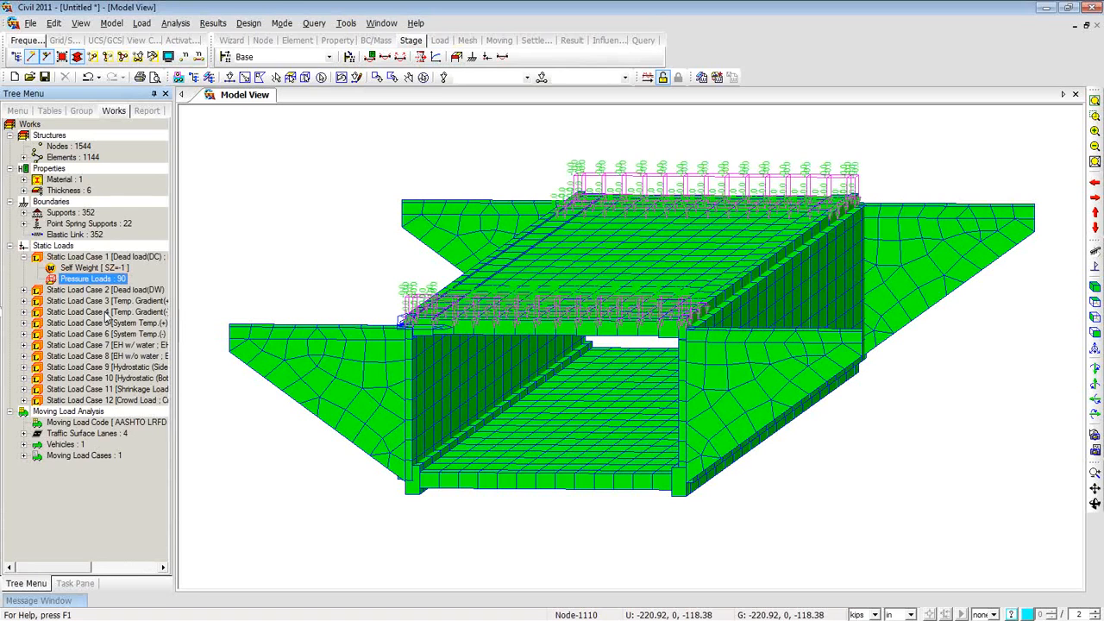
- Display the pressure loads of Static Load Case 2, Dead load(DW), and widen the tree so the full load case names show
left_click(23, 290)
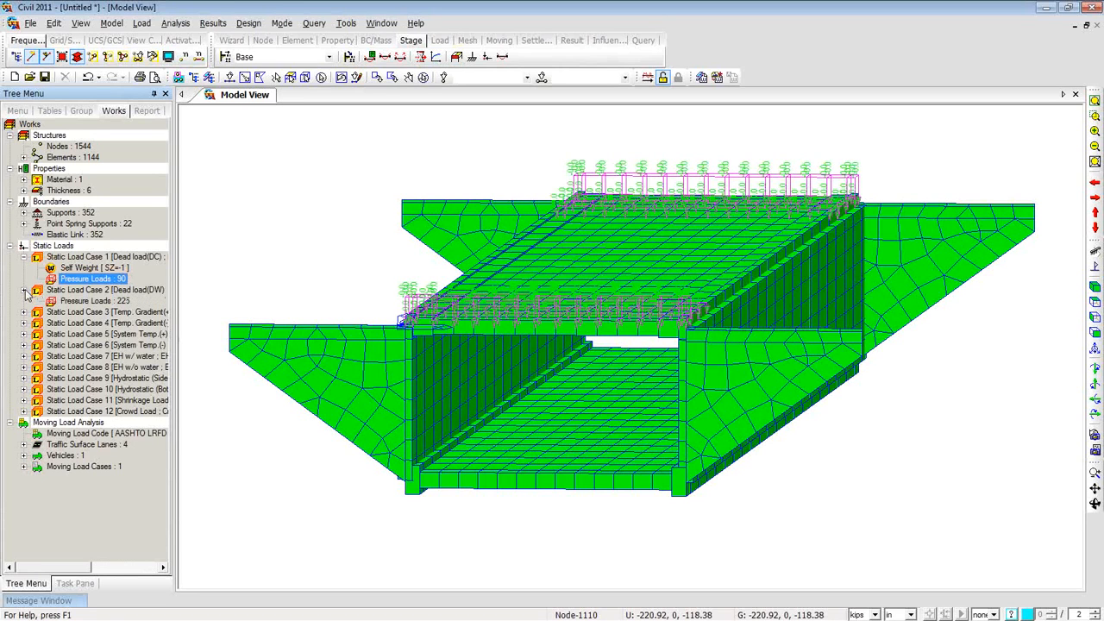
right_click(76, 302)
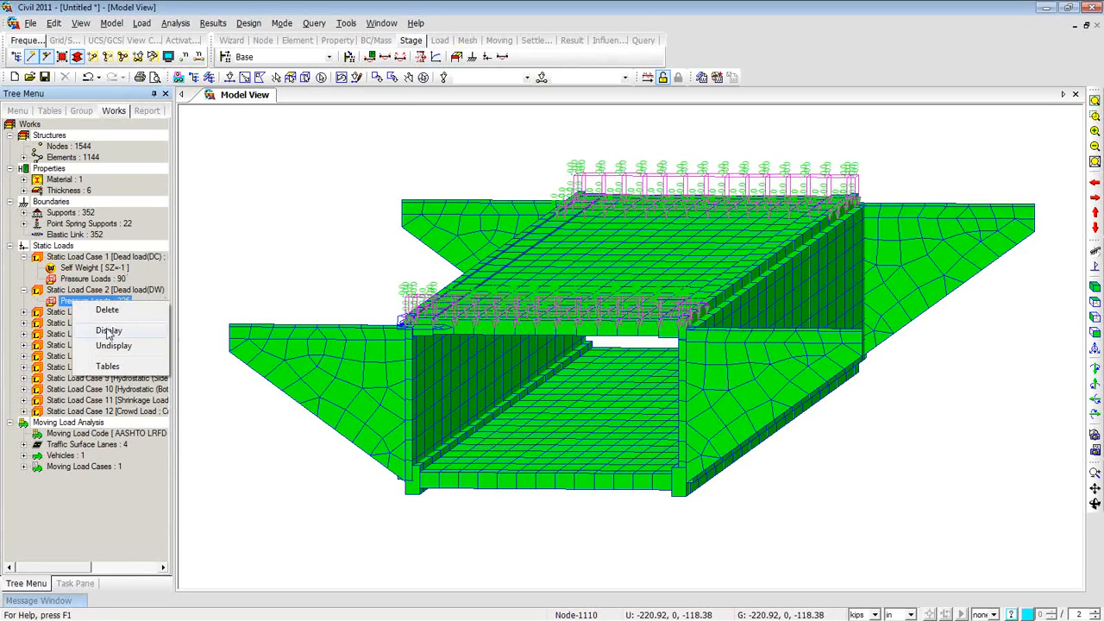
left_click(107, 332)
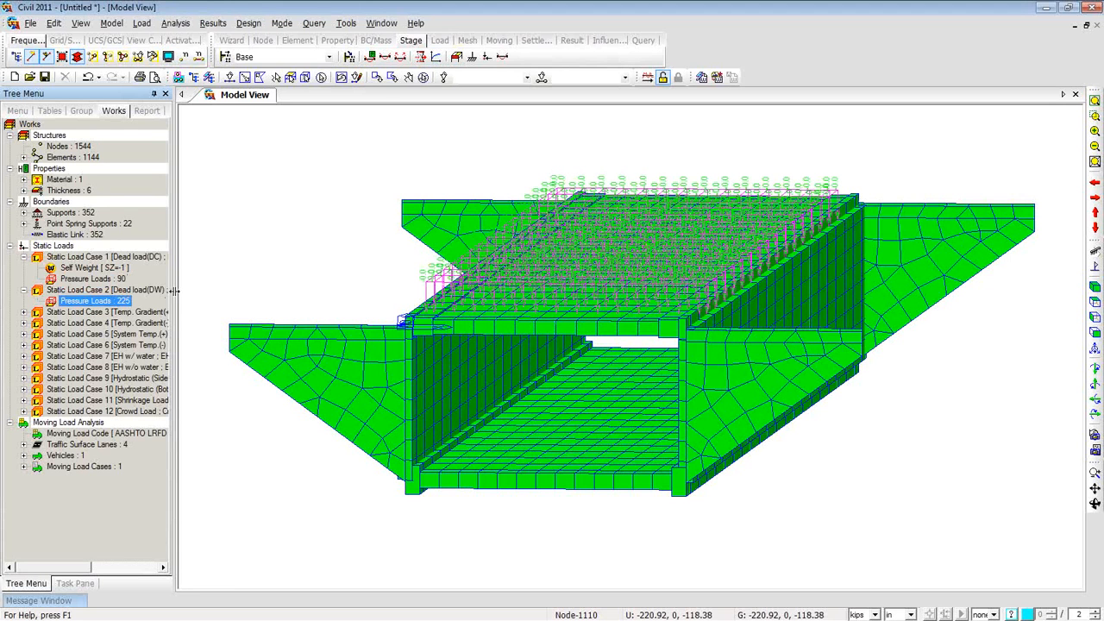
left_click_drag(176, 293, 256, 298)
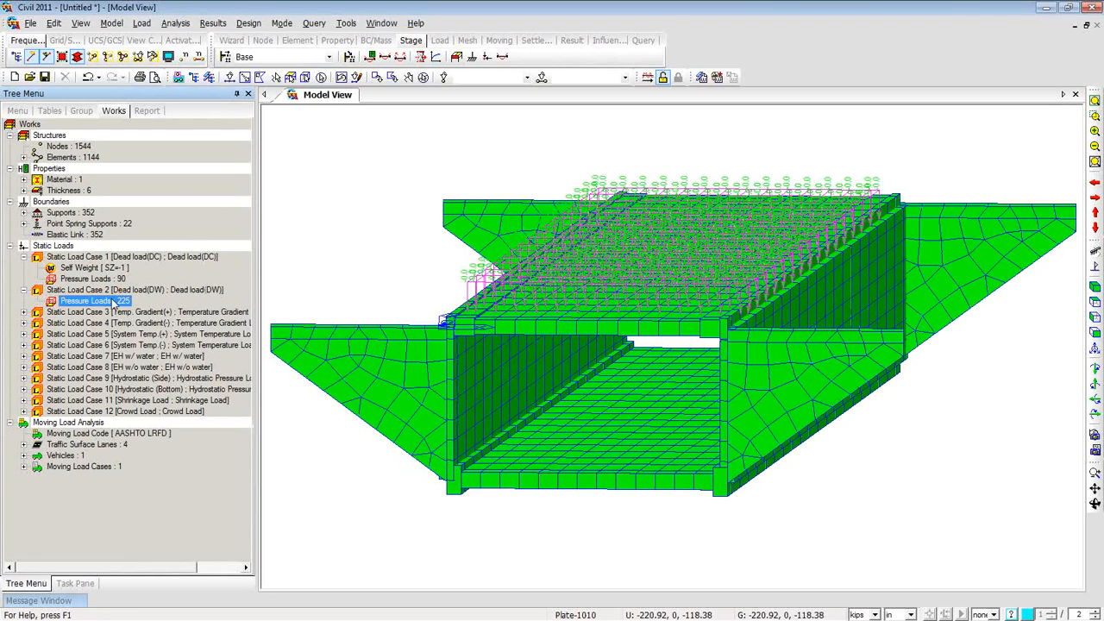
left_click(24, 291)
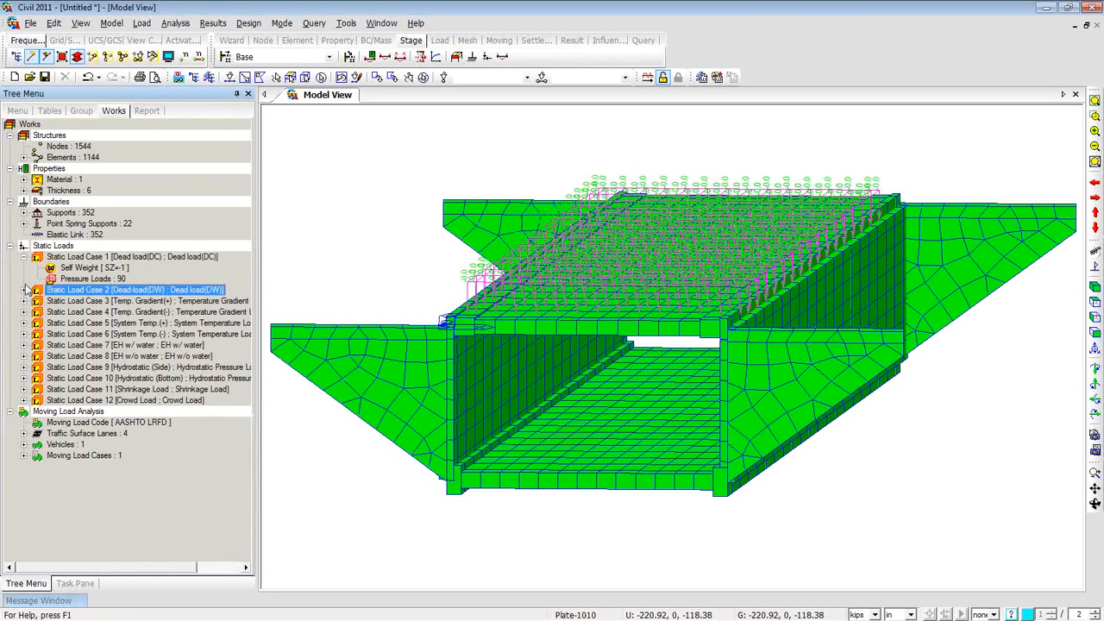
left_click(24, 257)
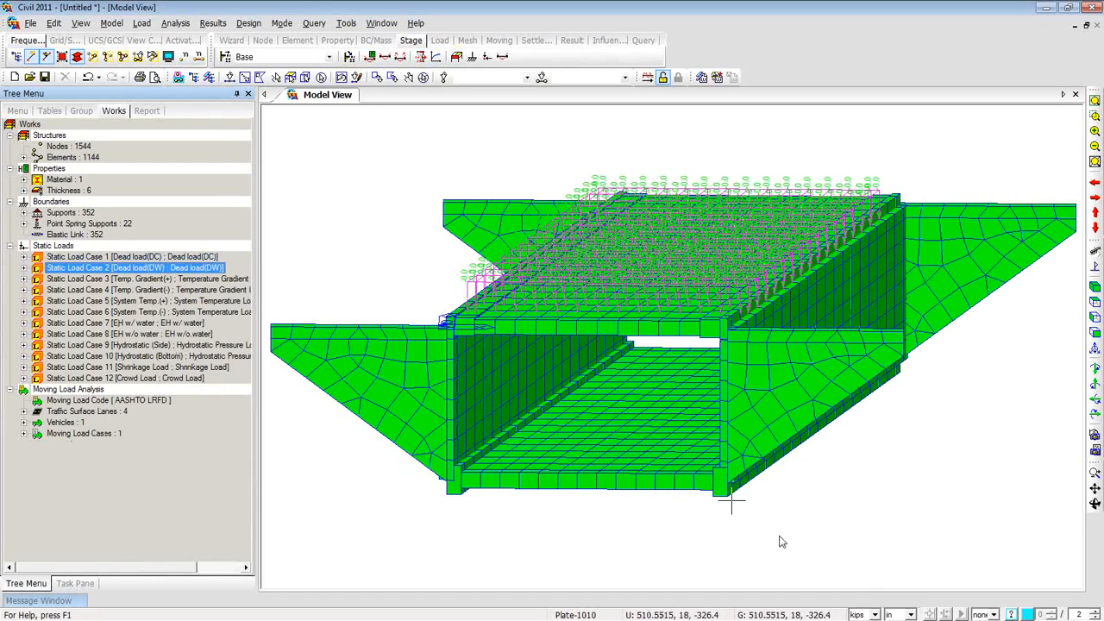
- Change the model units to ft for length and lbf for force
left_click(909, 614)
left_click(903, 603)
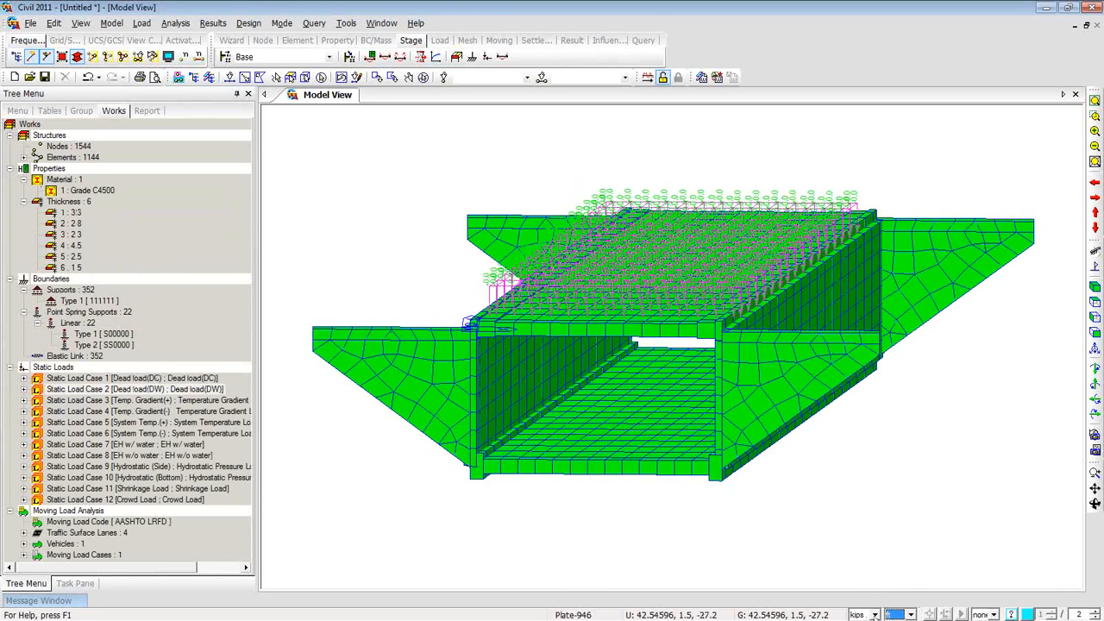
left_click(874, 614)
left_click(870, 603)
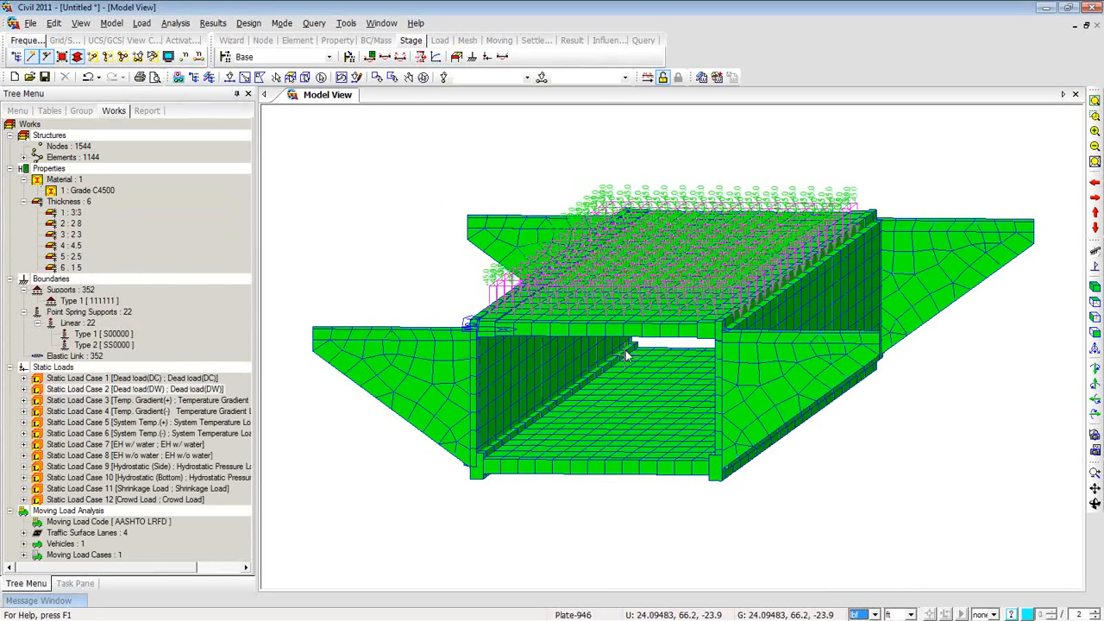
middle_click_drag(599, 512, 603, 506, "ctrl")
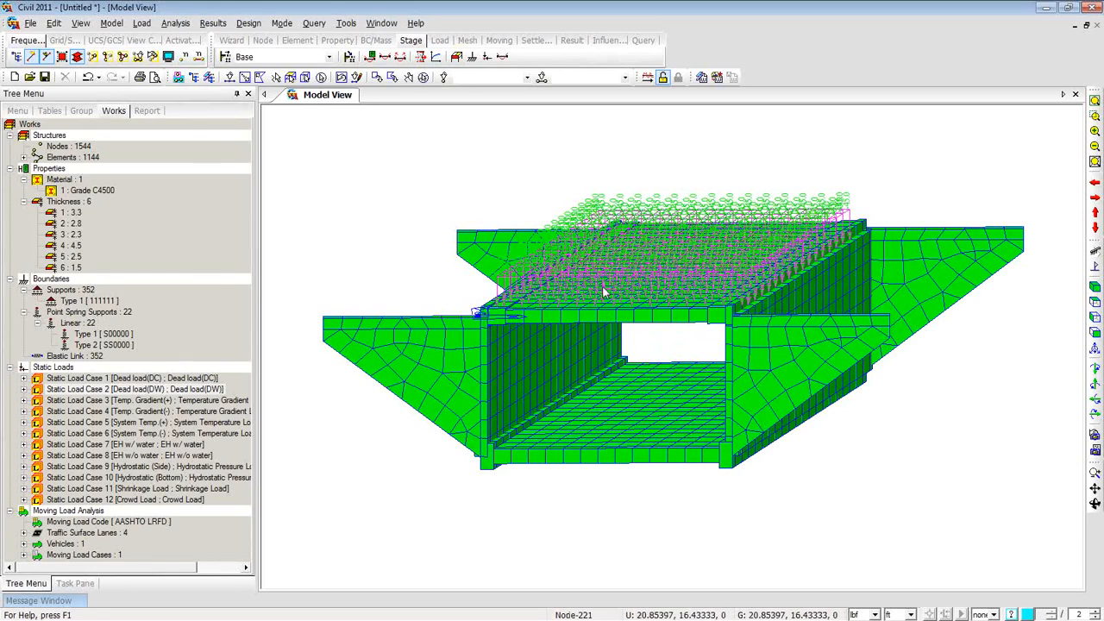
- Open the pressure load table from the Dead load(DW) case and look through its P1 to P4 values
left_click(24, 390)
right_click(89, 402)
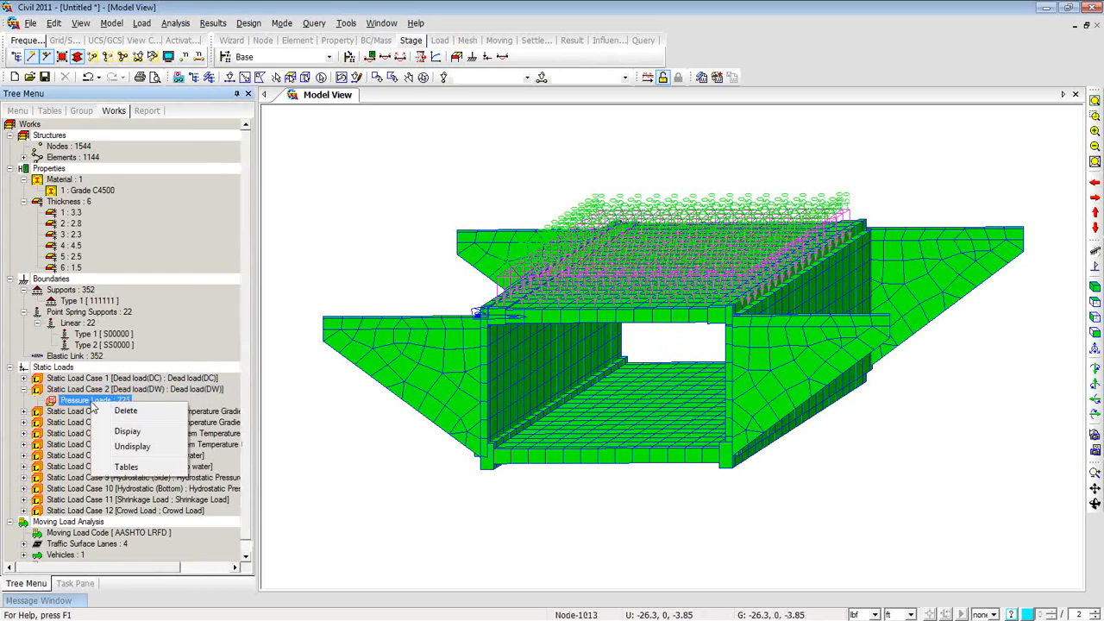
left_click(126, 467)
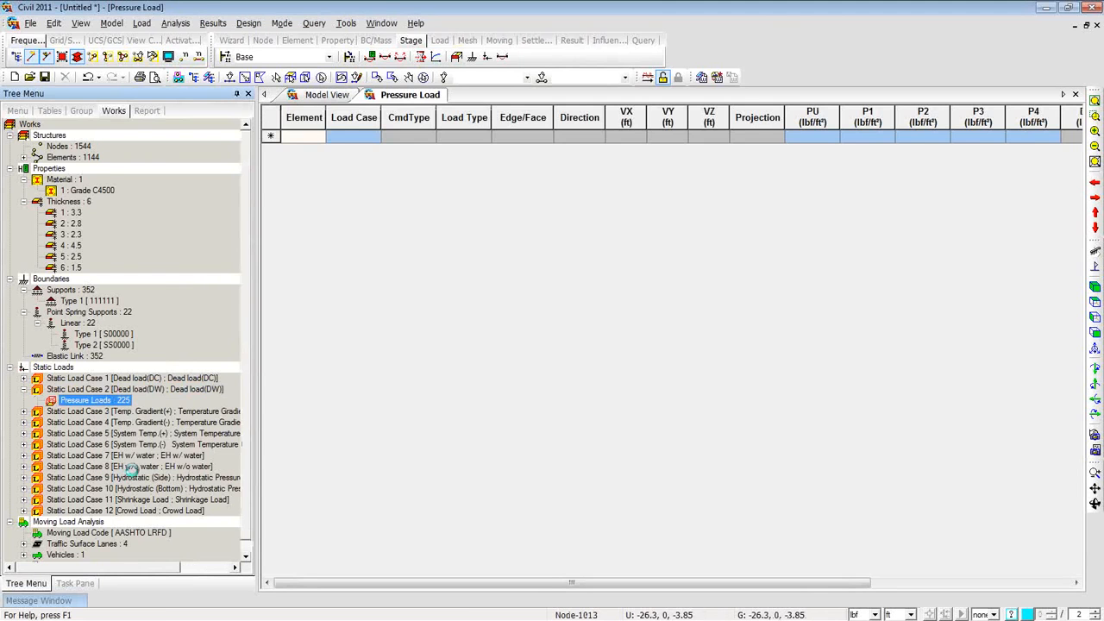
left_click_drag(400, 584, 603, 609)
scroll(532, 543, "up", 10)
scroll(533, 543, "up", 10)
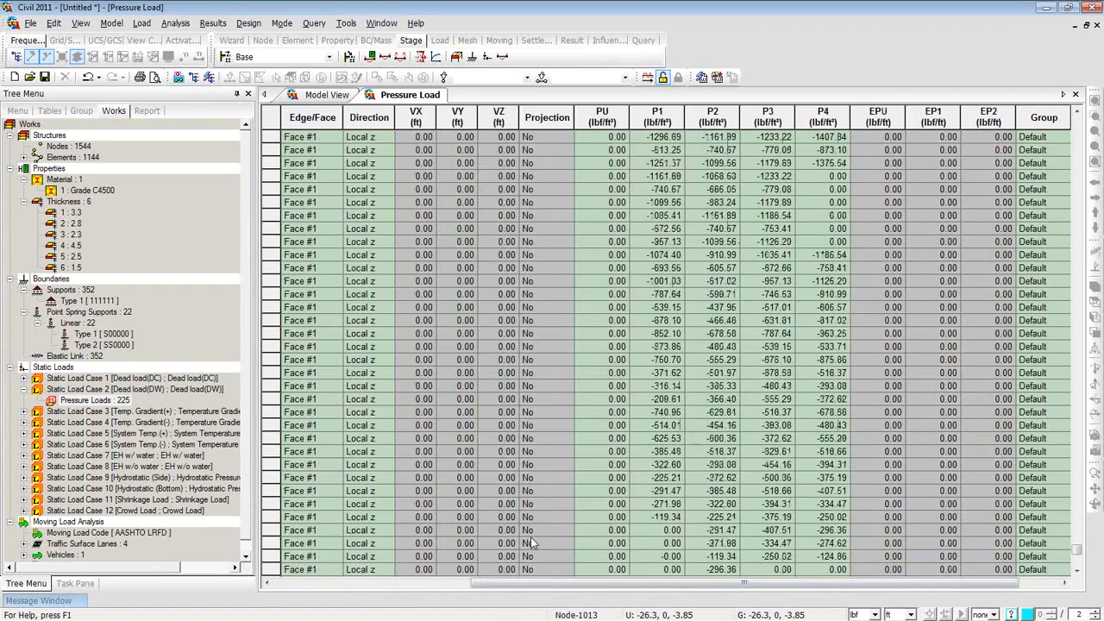
scroll(531, 537, "up", 10)
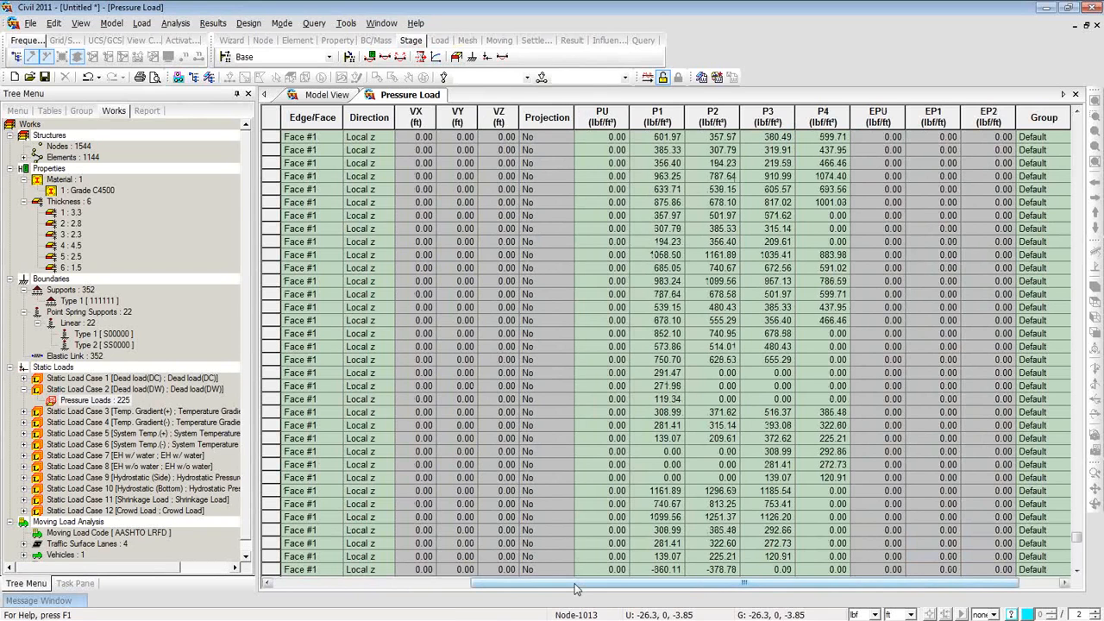
mouse_move(576, 589)
left_mouse_down()
mouse_move(532, 585)
mouse_move(576, 586)
left_mouse_up()
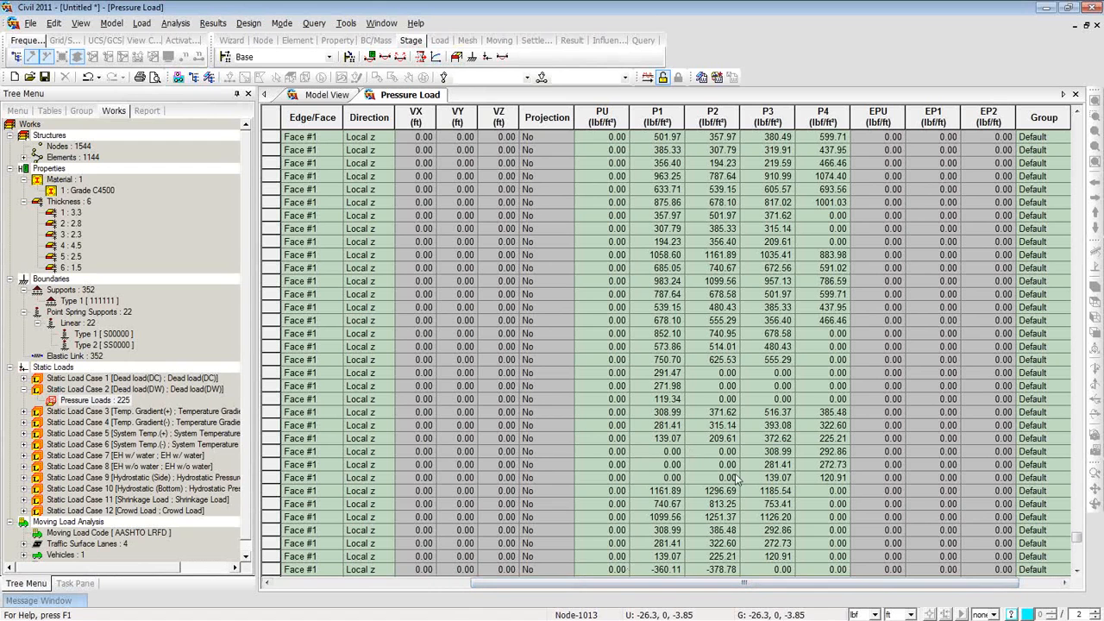
- Hide the VX, VY, VZ, Projection, EPU, EP1 and EP2 columns of the pressure load table
left_click_drag(551, 115, 424, 107)
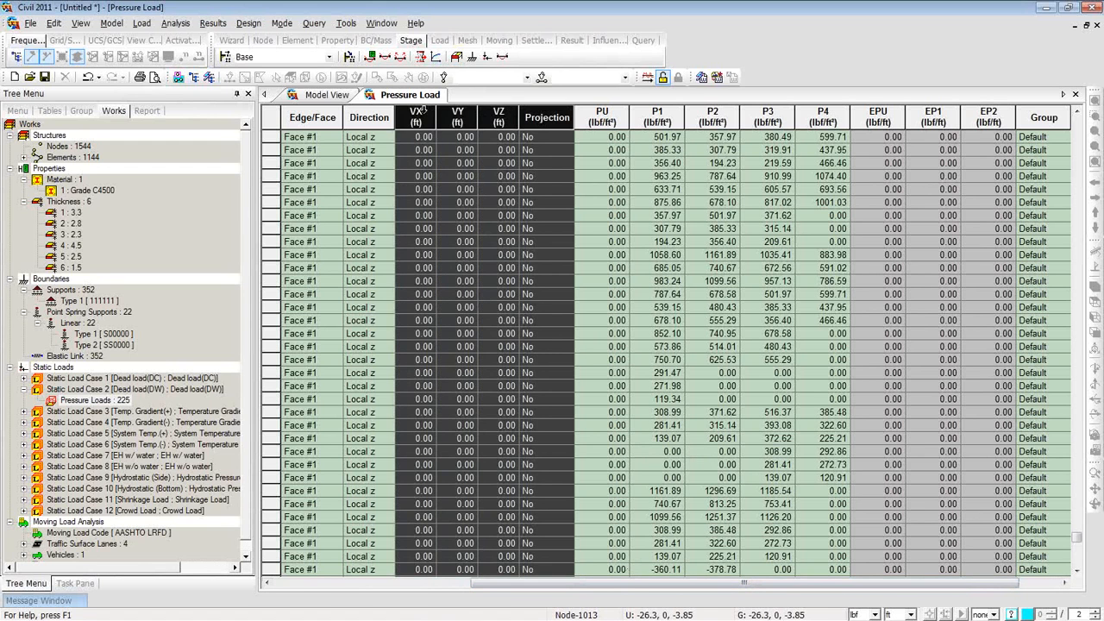
left_click_drag(578, 122, 426, 107)
left_click_drag(575, 112, 517, 112)
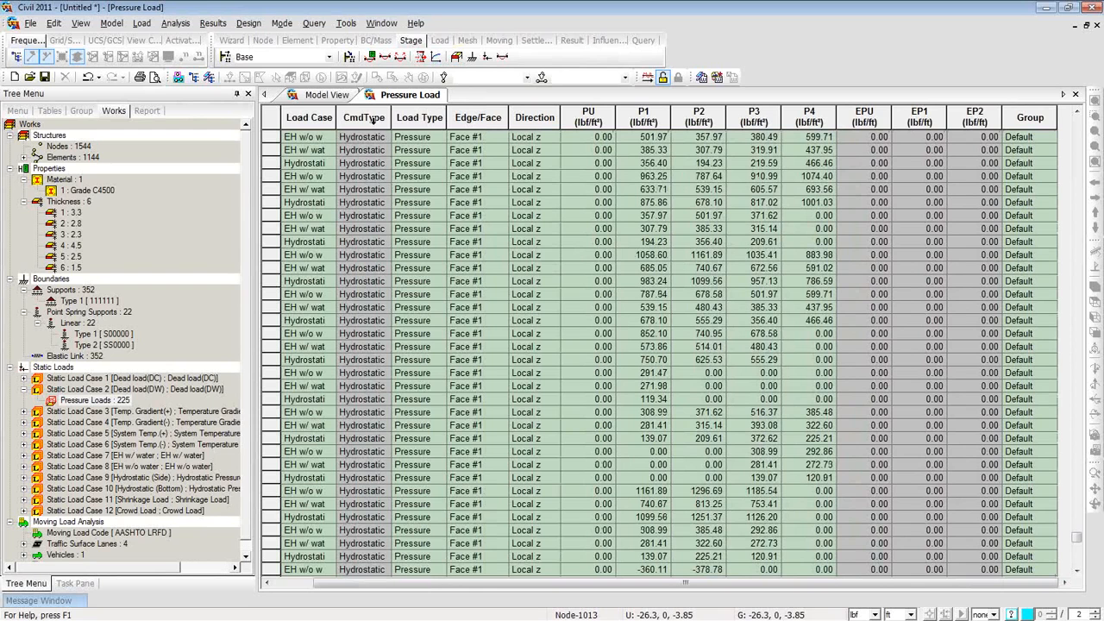
left_click_drag(970, 115, 862, 115)
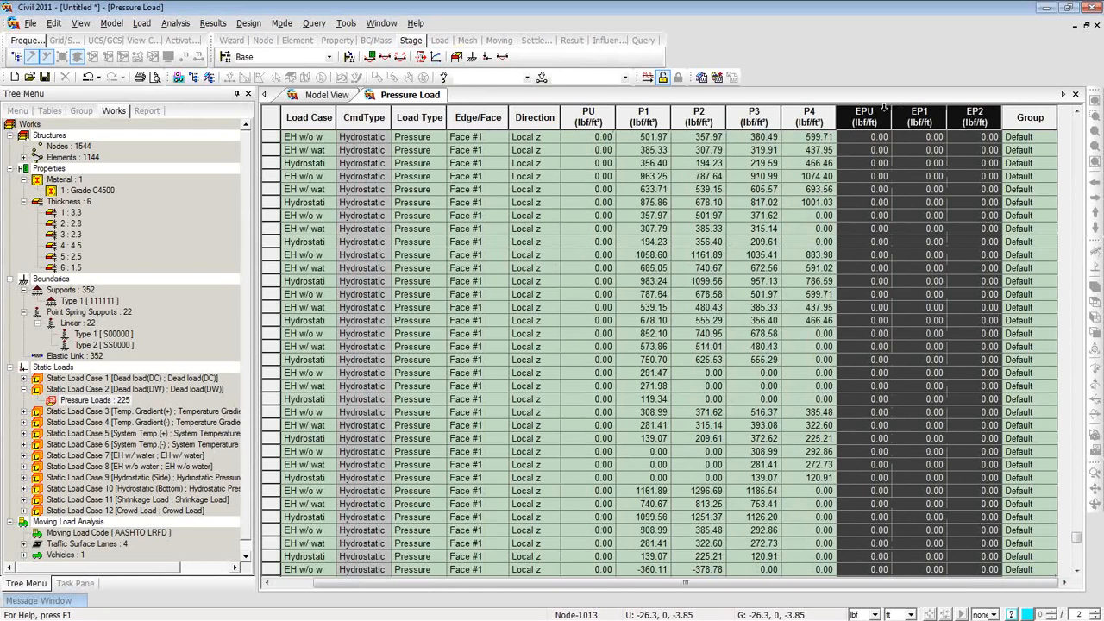
left_click_drag(1001, 116, 945, 118)
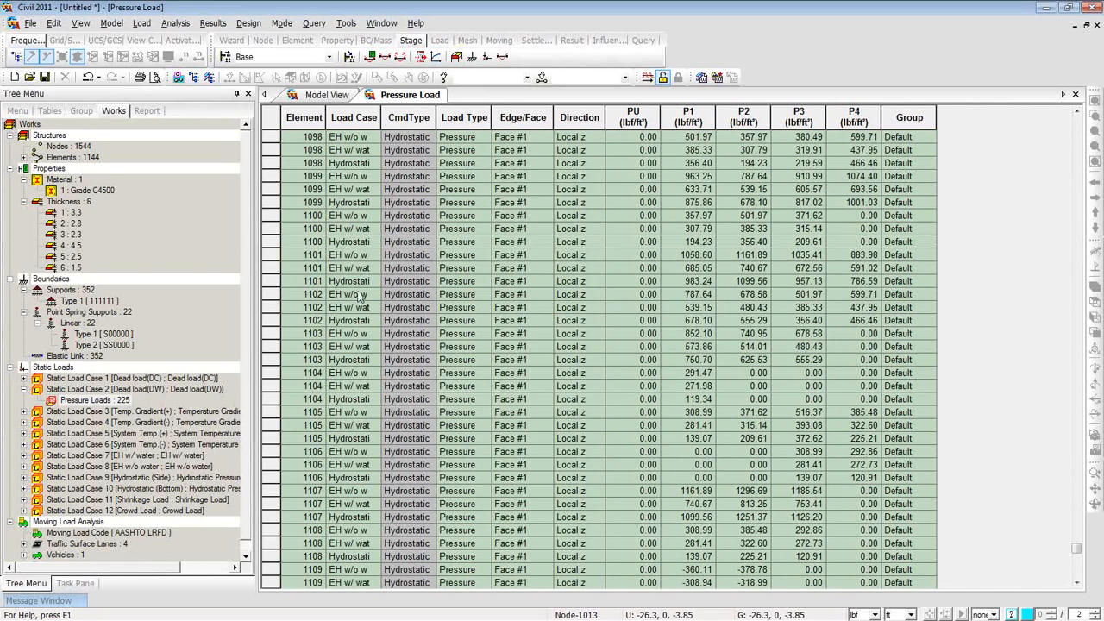
- Sort the pressure load table in ascending order by Load Case and then Element, and widen the Load Case column
right_click(624, 257)
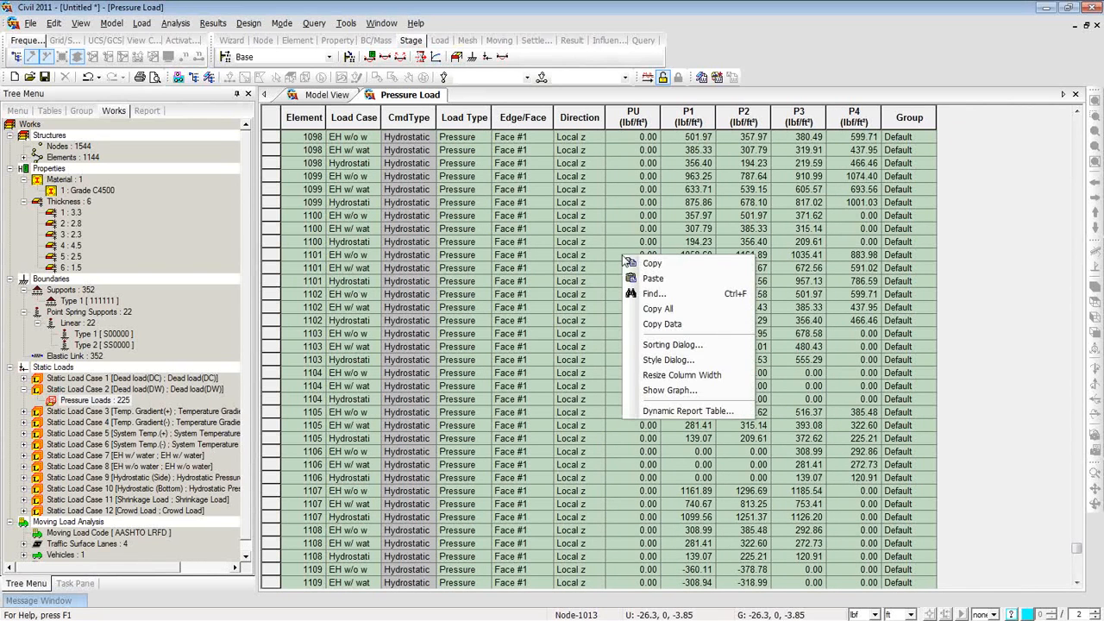
left_click(664, 345)
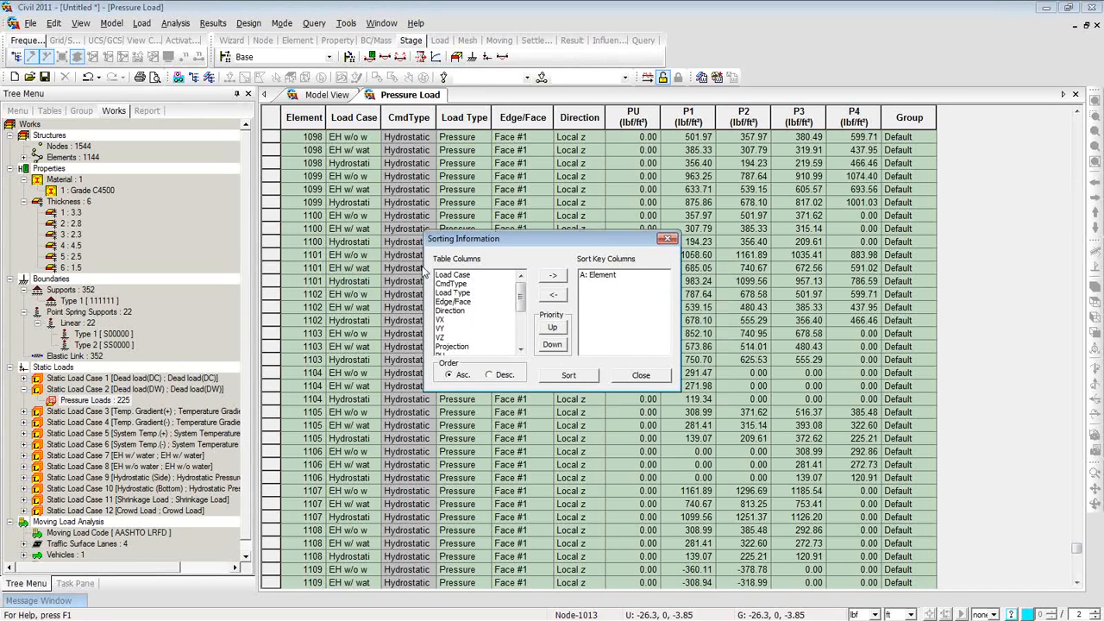
left_click(447, 294)
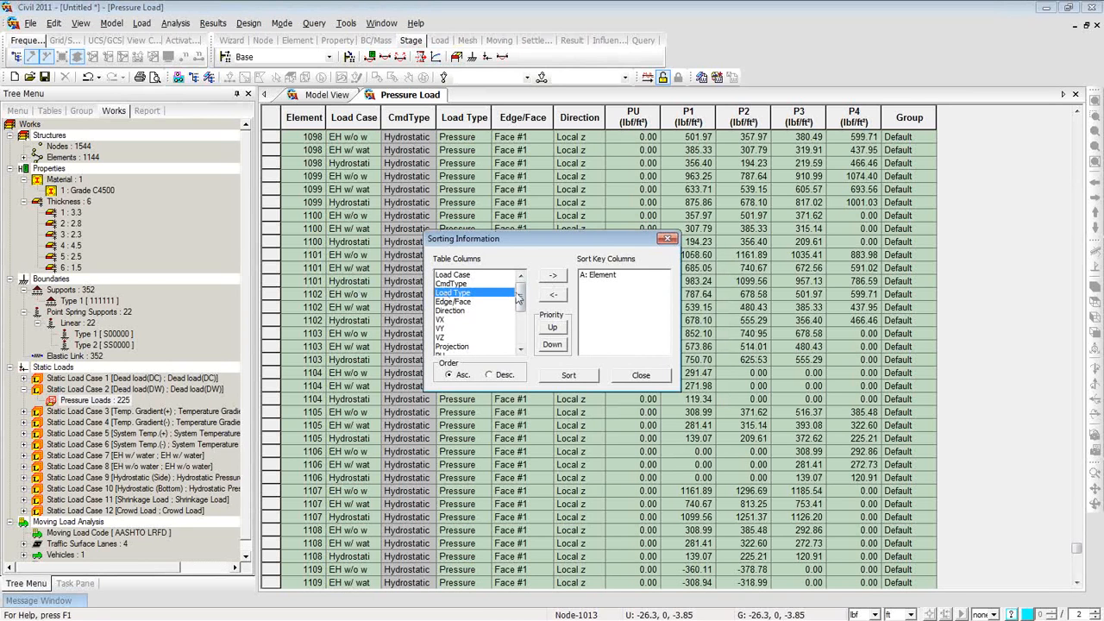
left_click(455, 274)
left_click(552, 276)
left_click(552, 327)
left_click(568, 376)
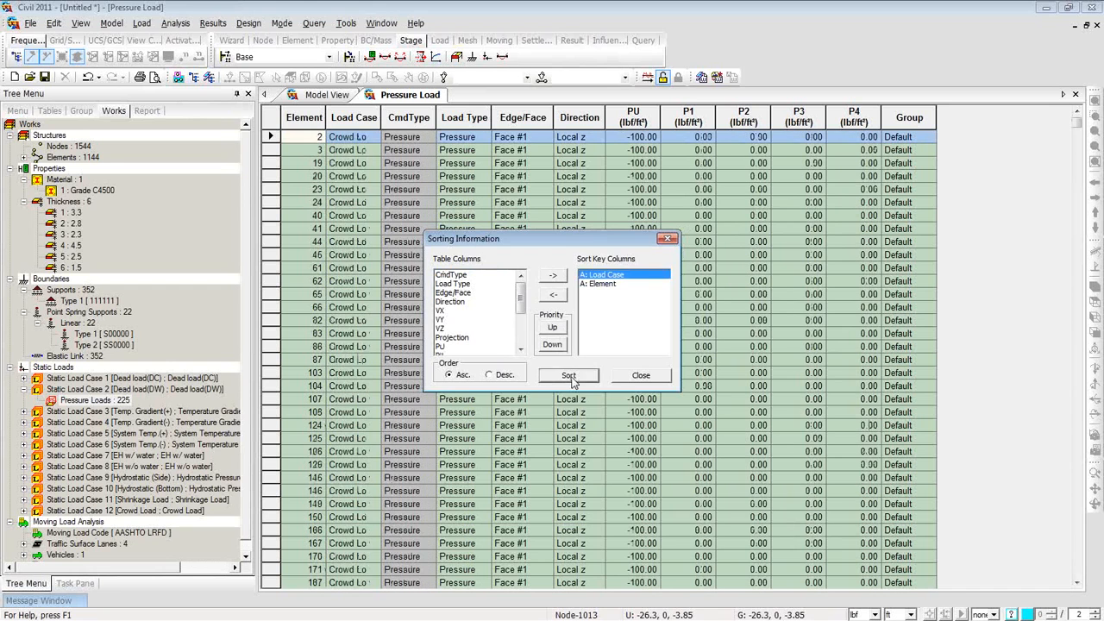
left_click(639, 377)
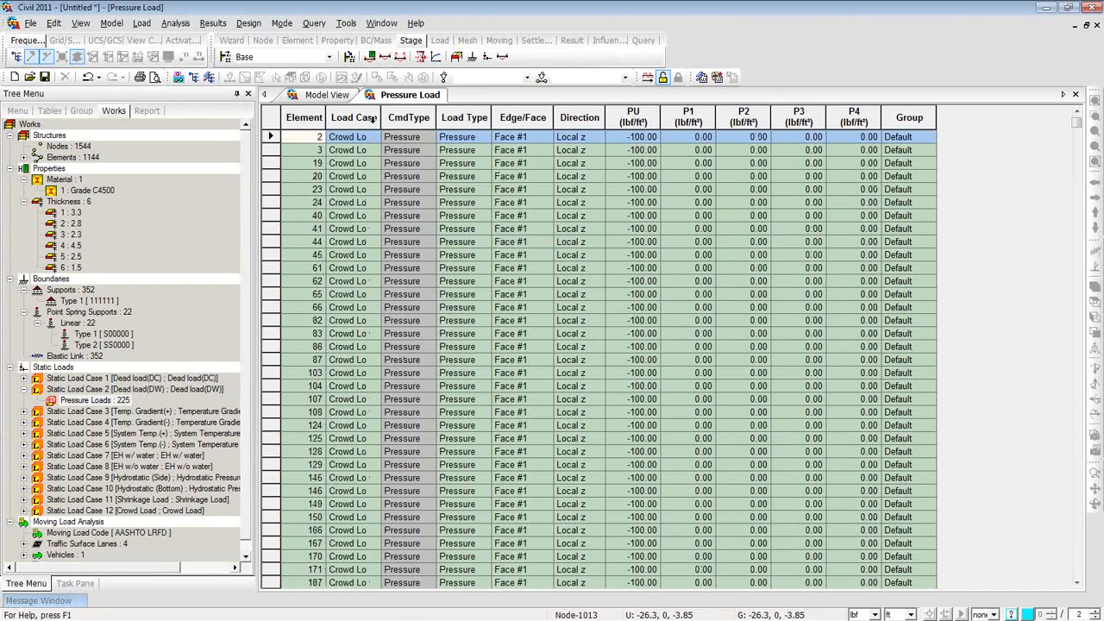
left_click_drag(382, 116, 407, 116)
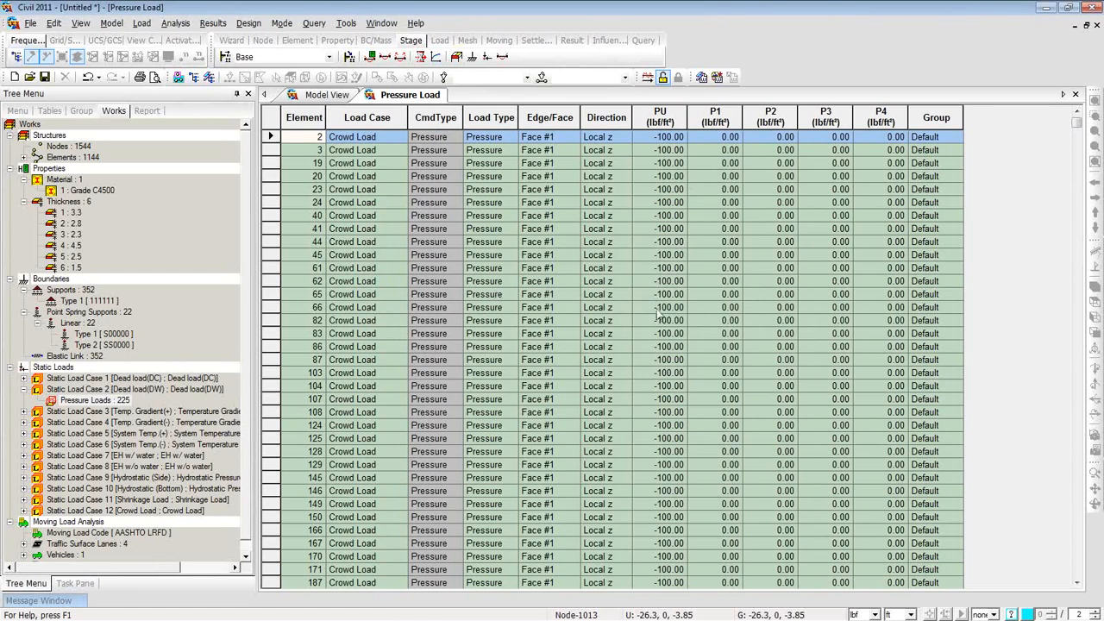
scroll(365, 207, "down", 14)
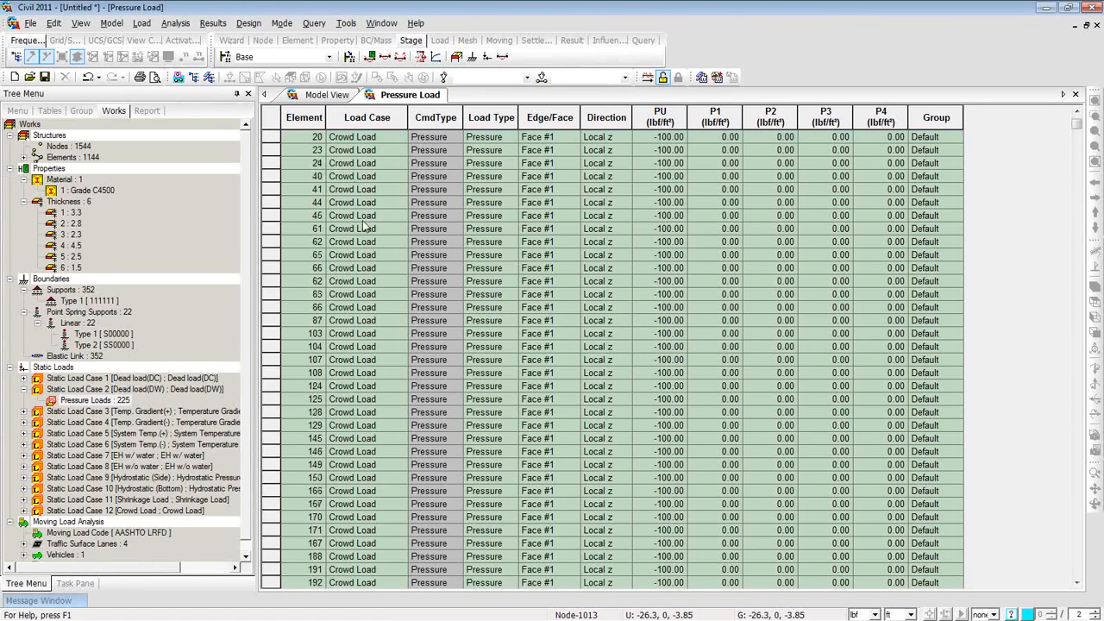
- Look through the PU values of the Crowd Load, Dead load(DC) and Dead load(DW) rows in the sorted pressure load table
scroll(371, 287, "down", 10)
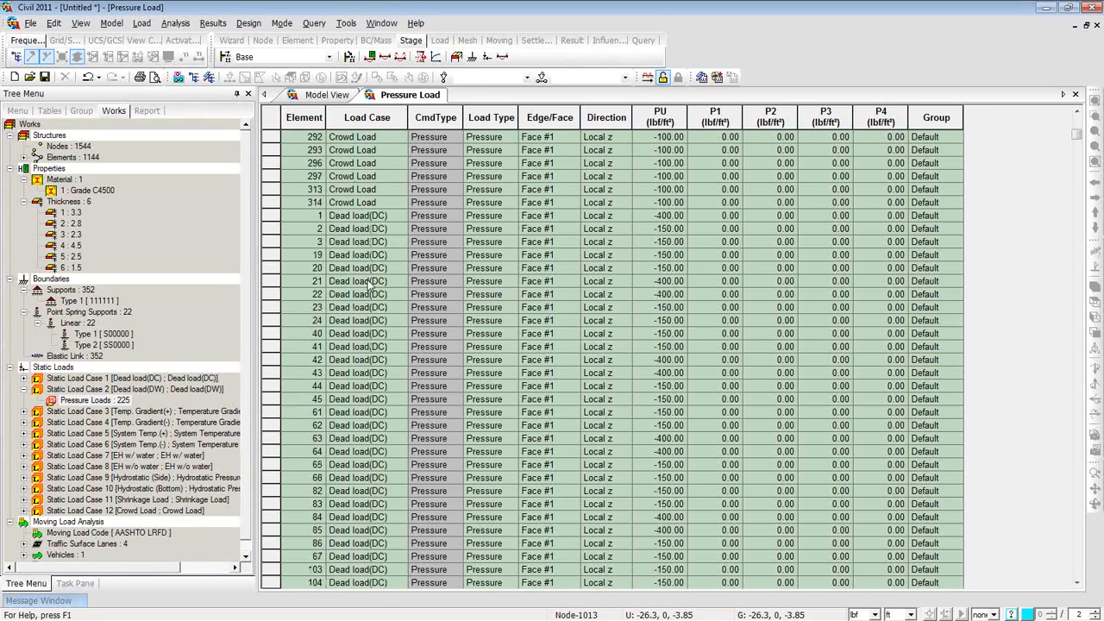
scroll(371, 287, "down", 7)
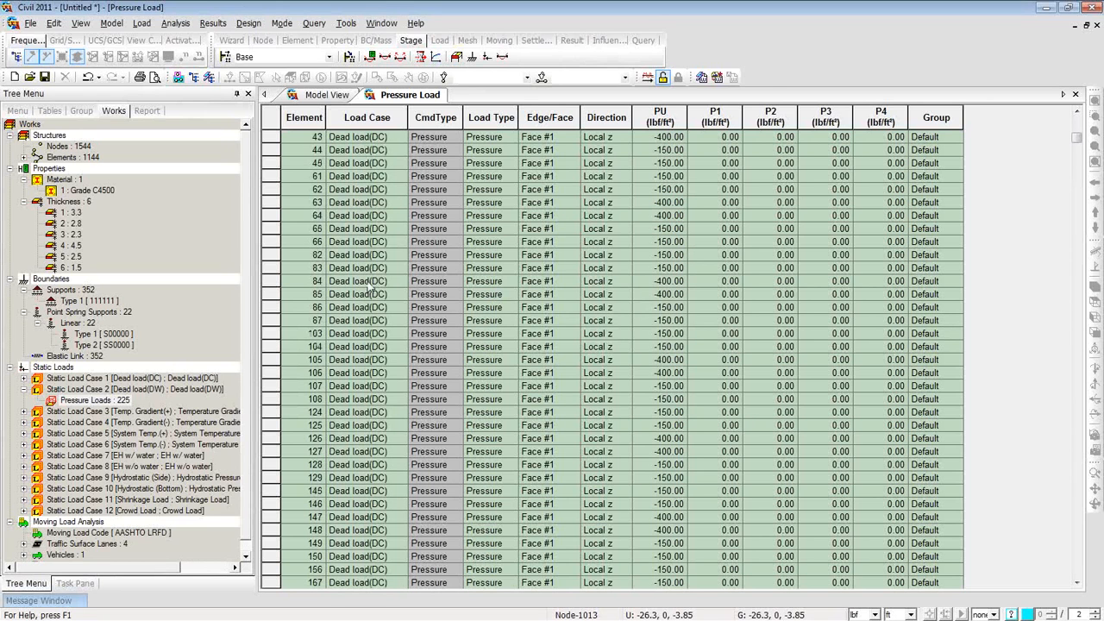
scroll(371, 287, "down", 8)
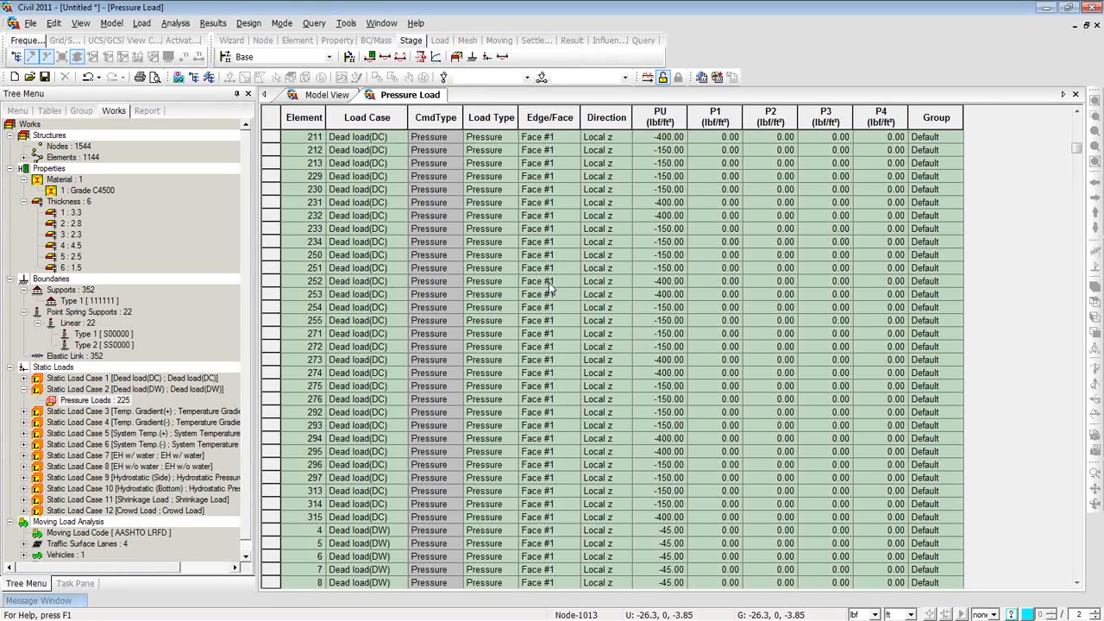
right_click(607, 305)
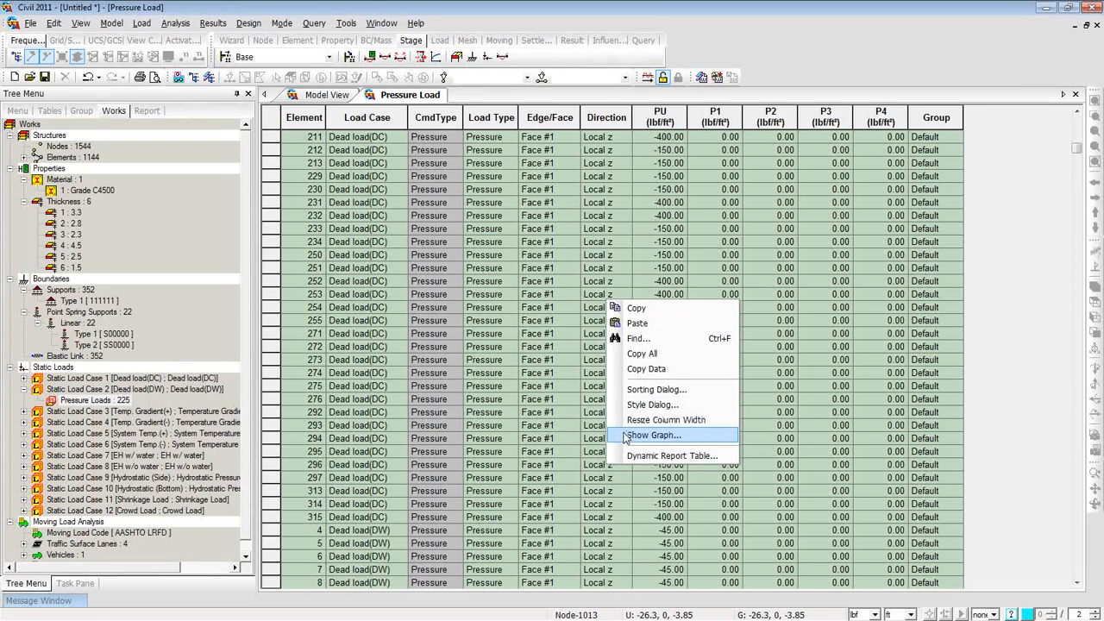
left_click(1021, 441)
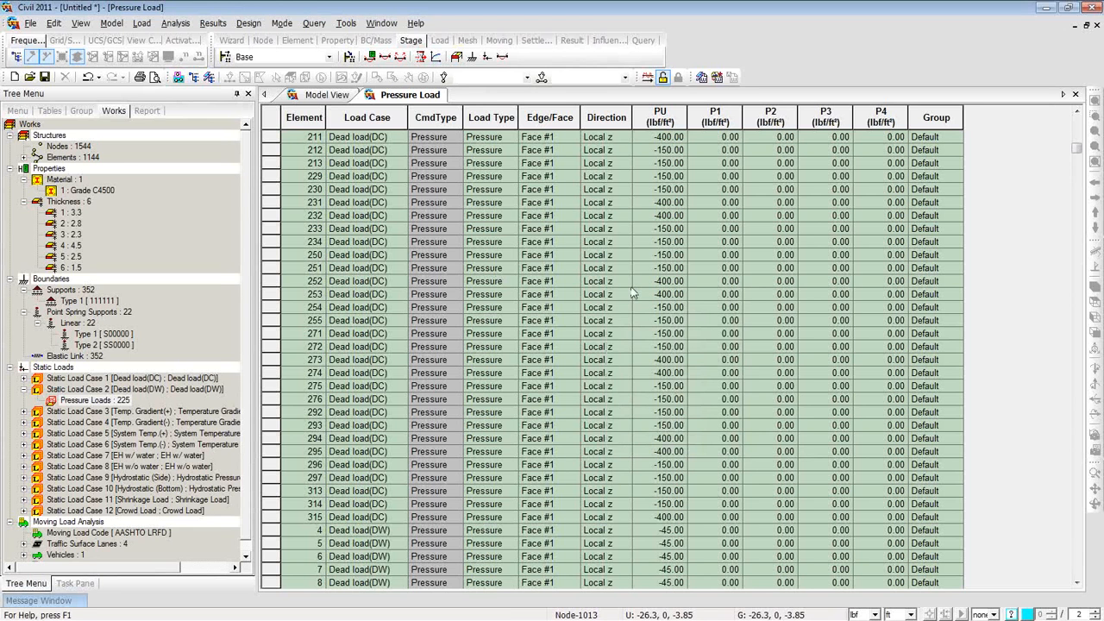
- Select the whole pressure load table, clear the selection, return to the upper rows and close the table
left_click(270, 127)
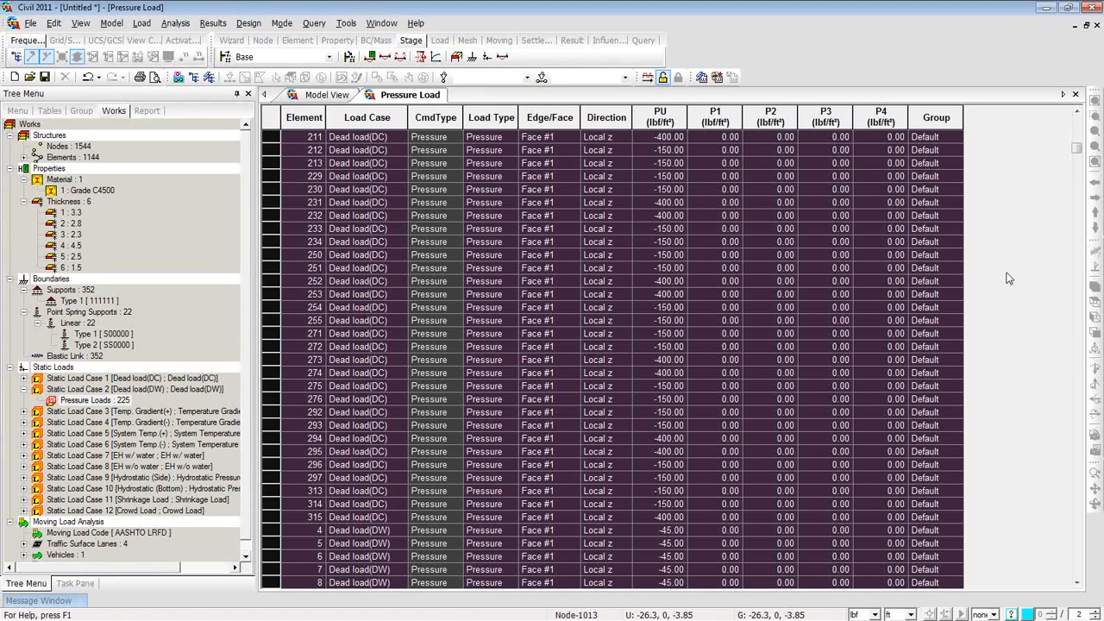
left_click(945, 257)
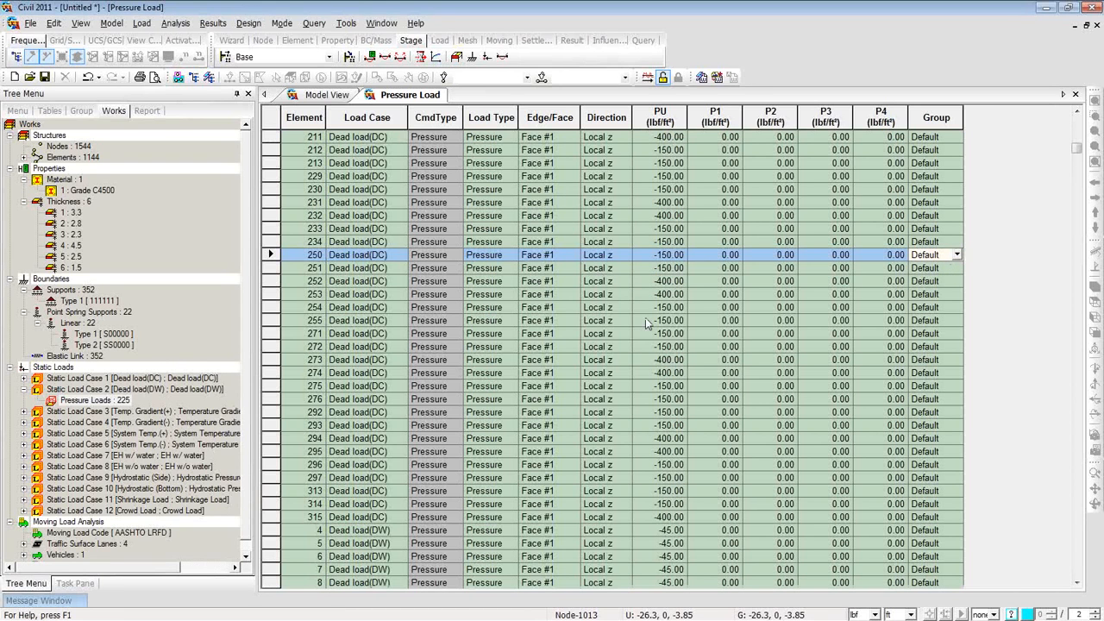
scroll(645, 321, "up", 14)
scroll(645, 320, "up", 5)
scroll(645, 321, "up", 5)
left_click(1074, 95)
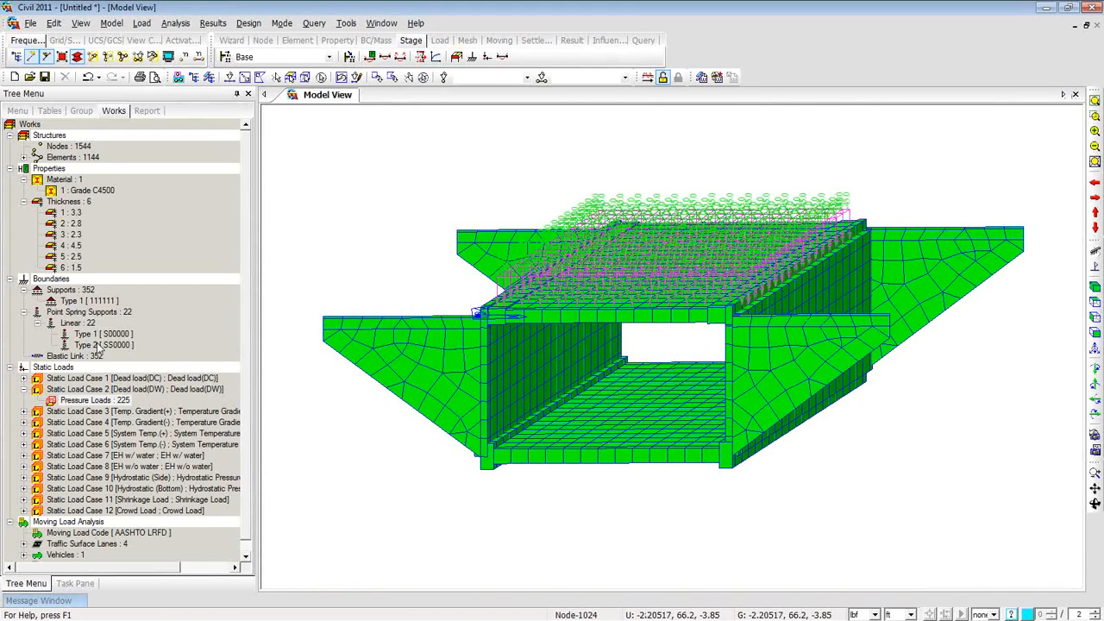
- Hide the pressure loads of the Dead load(DW) case in the model and collapse that load case
right_click(121, 402)
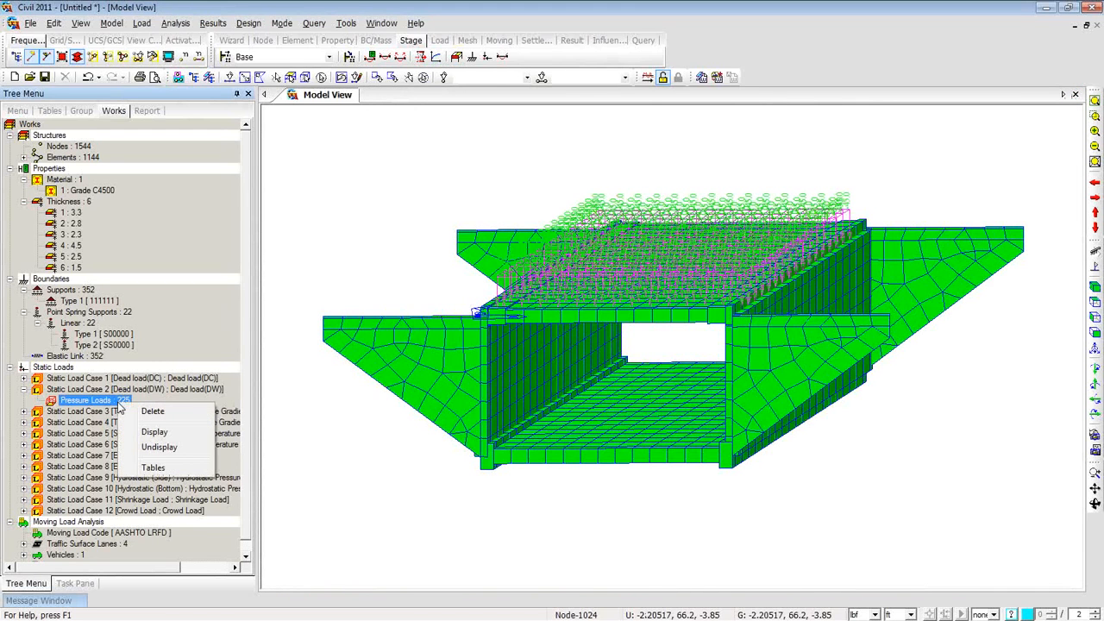
left_click(157, 446)
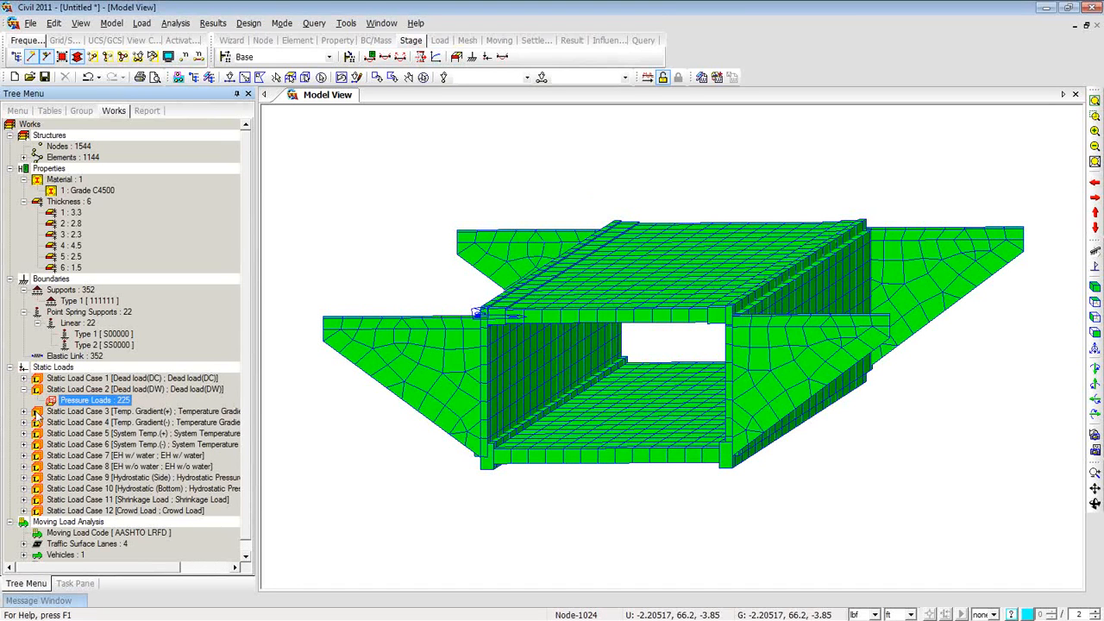
left_click(23, 389)
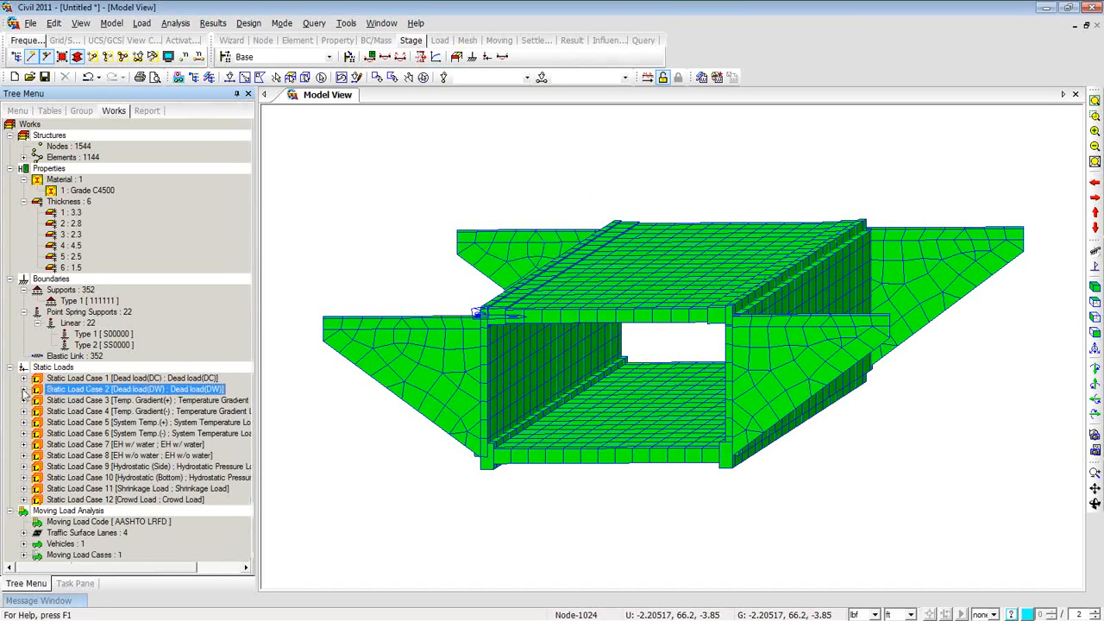
- Display the pressure loads of the EH w/ water load case and view them on the culvert from an angled 3D view
left_click(25, 445)
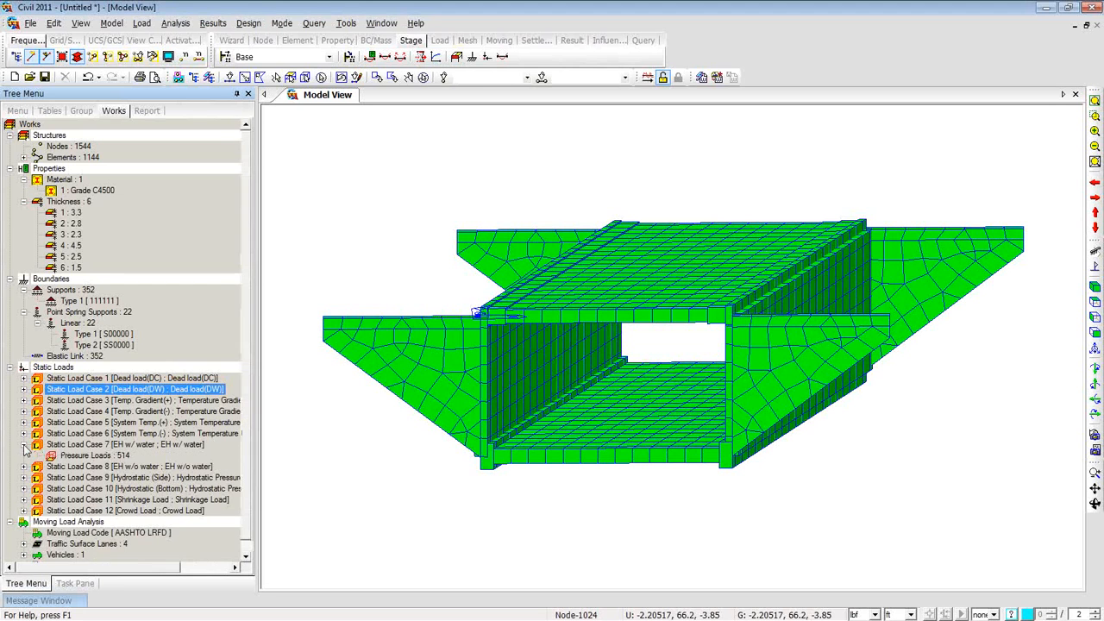
right_click(85, 456)
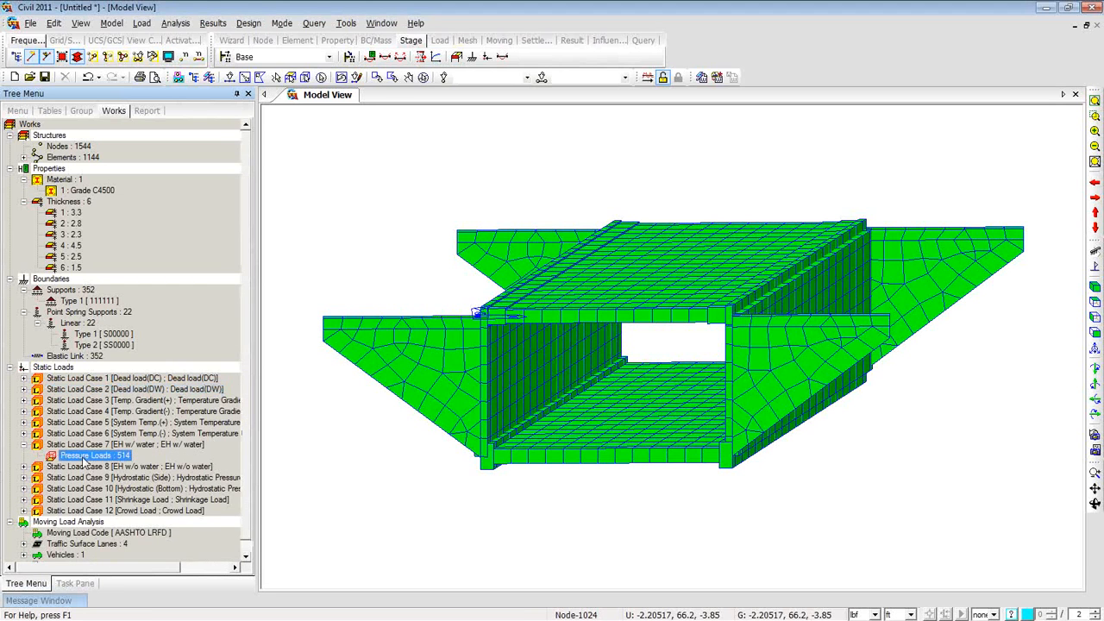
left_click(108, 489)
middle_click_drag(364, 463, 427, 462, "ctrl")
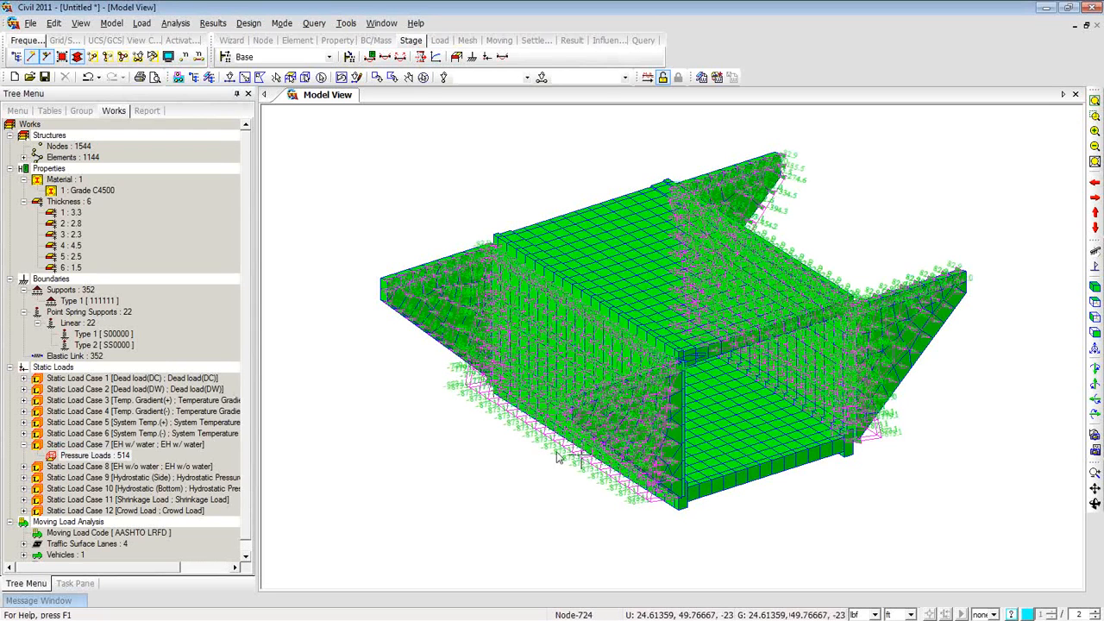
- Display the pressure loads of the Hydrostatic (Side) load case on the model and collapse that case
left_click(24, 477)
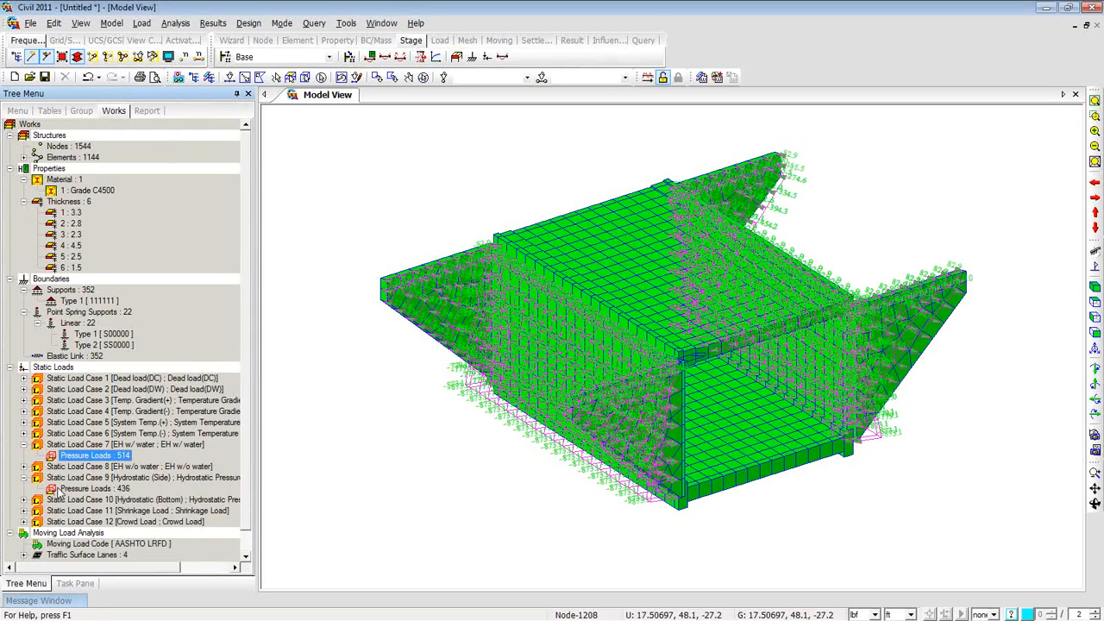
right_click(58, 488)
left_click(82, 517)
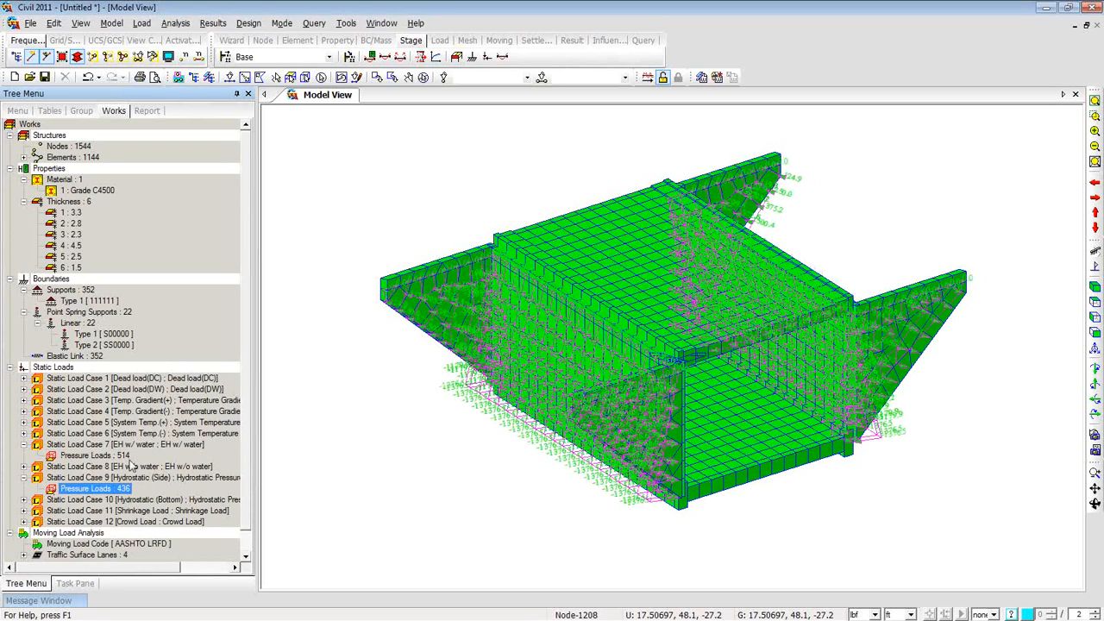
left_click(25, 477)
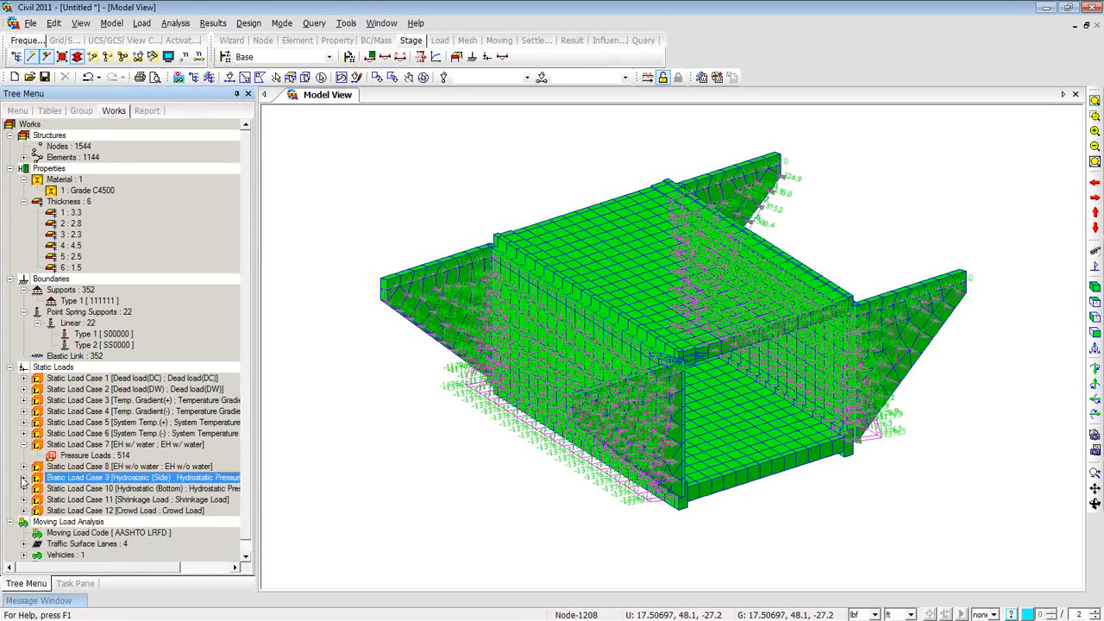
- Hide the displayed pressure loads through the EH w/ water case and collapse that case
right_click(87, 457)
left_click(122, 496)
left_click(24, 444)
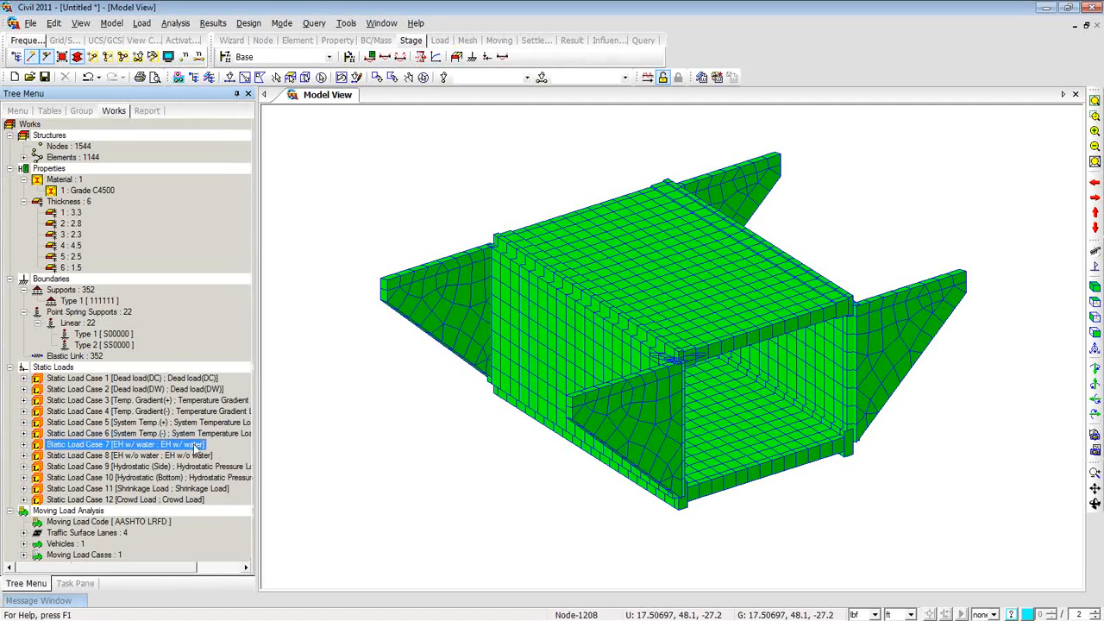
- Expand the traffic surface lanes and display all of them on the culvert's top slab
left_click(24, 534)
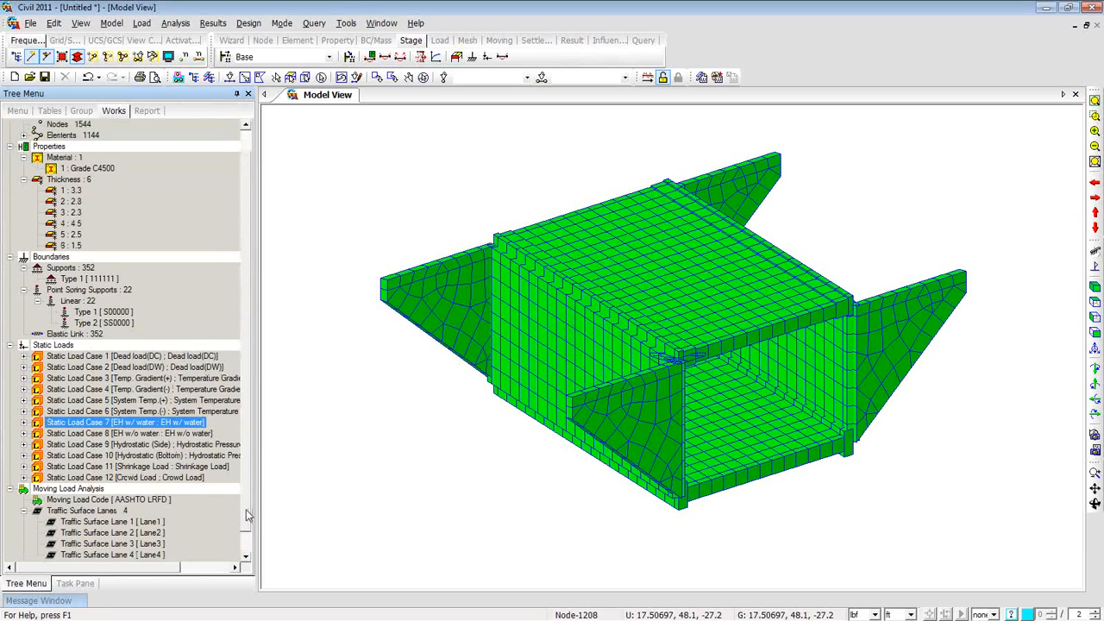
scroll(250, 535, "down", 2)
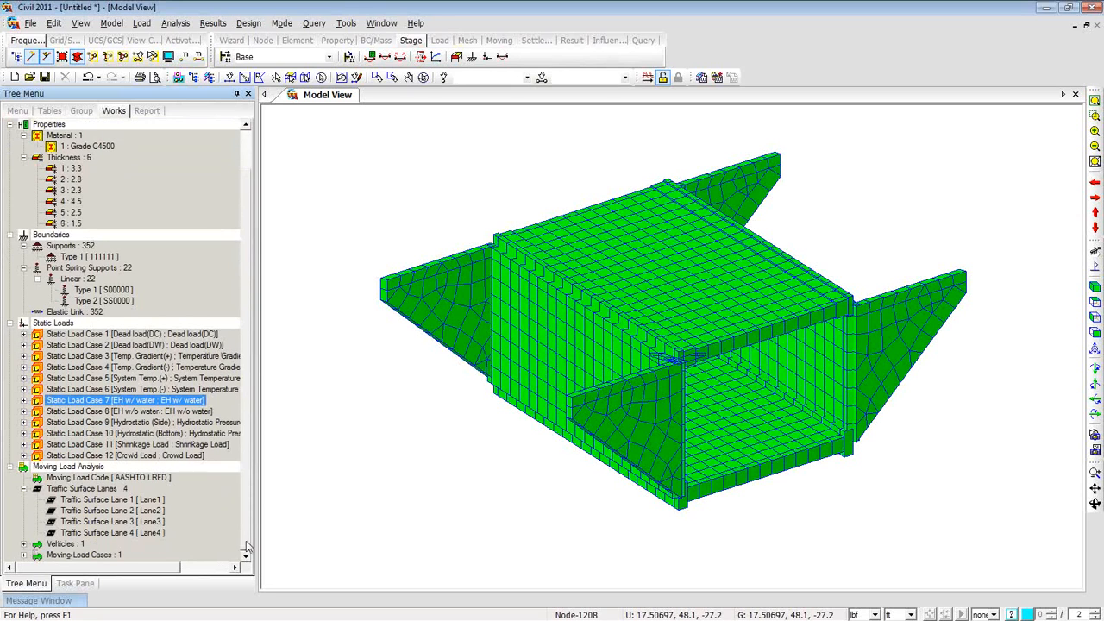
right_click(117, 488)
left_click(130, 499)
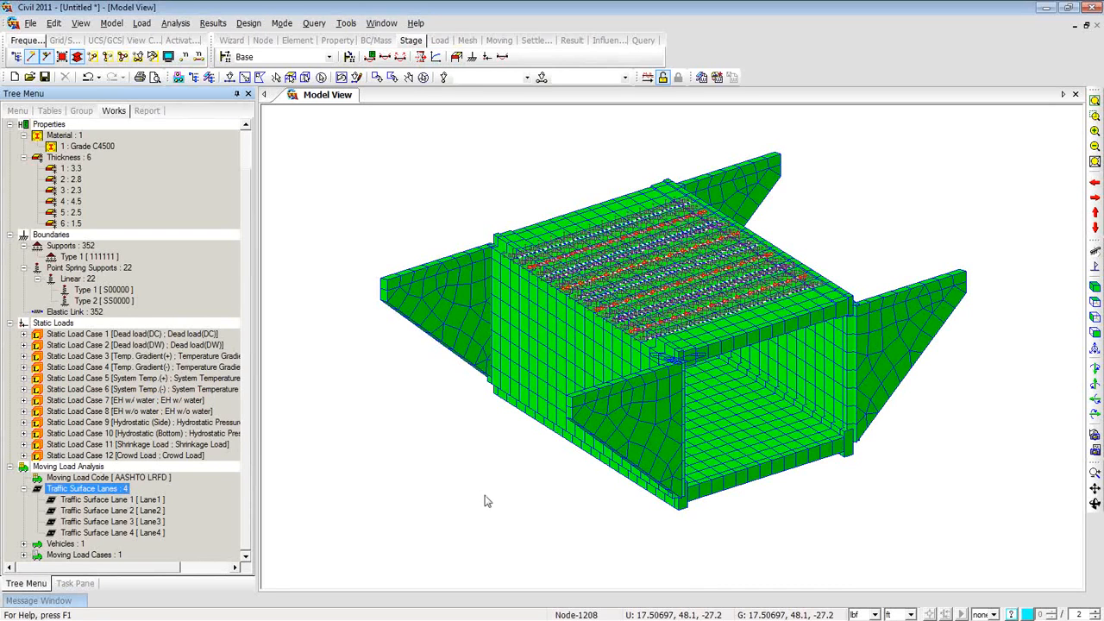
- Examine the layout of Lane1 to Lane4 in top view with hidden-surface rendering off, and fit the whole model again
left_click(1096, 303)
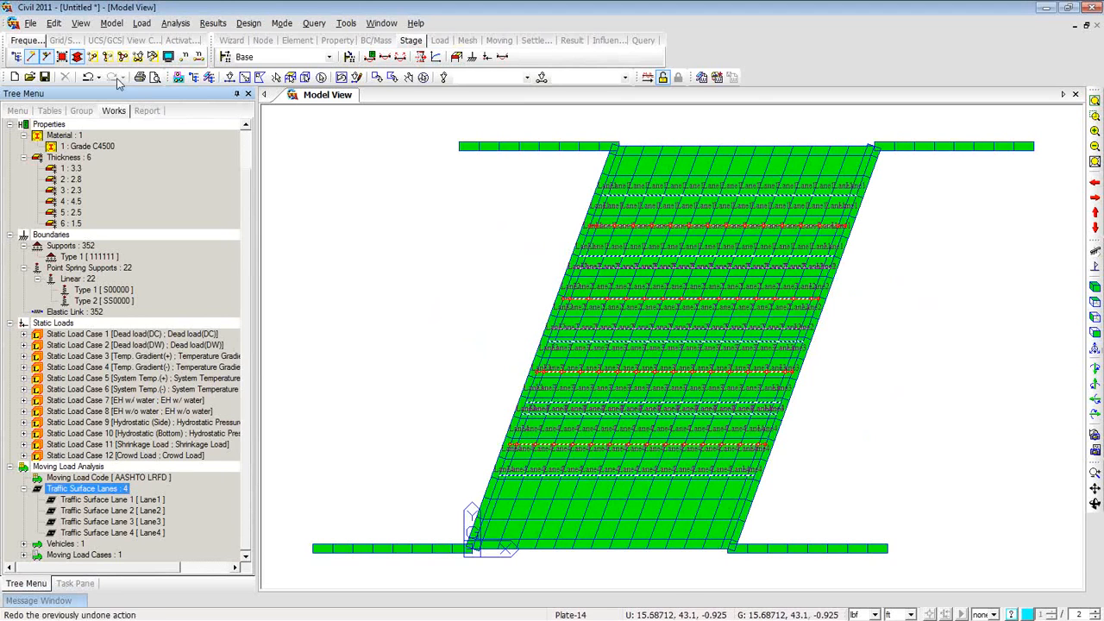
left_click(78, 57)
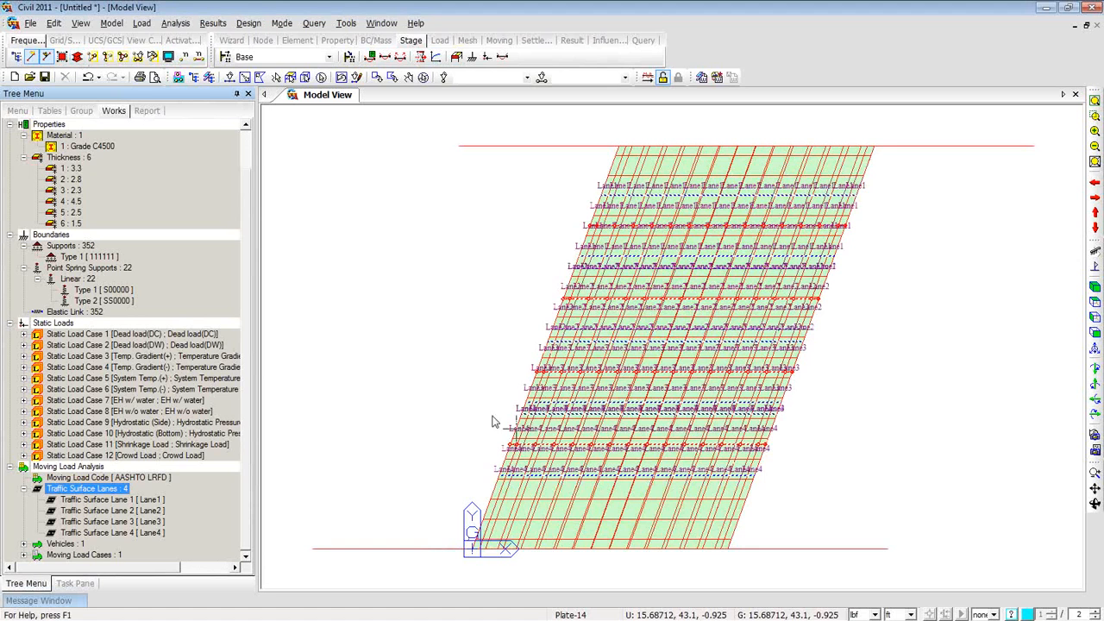
left_click(784, 477)
scroll(785, 476, "up", 5)
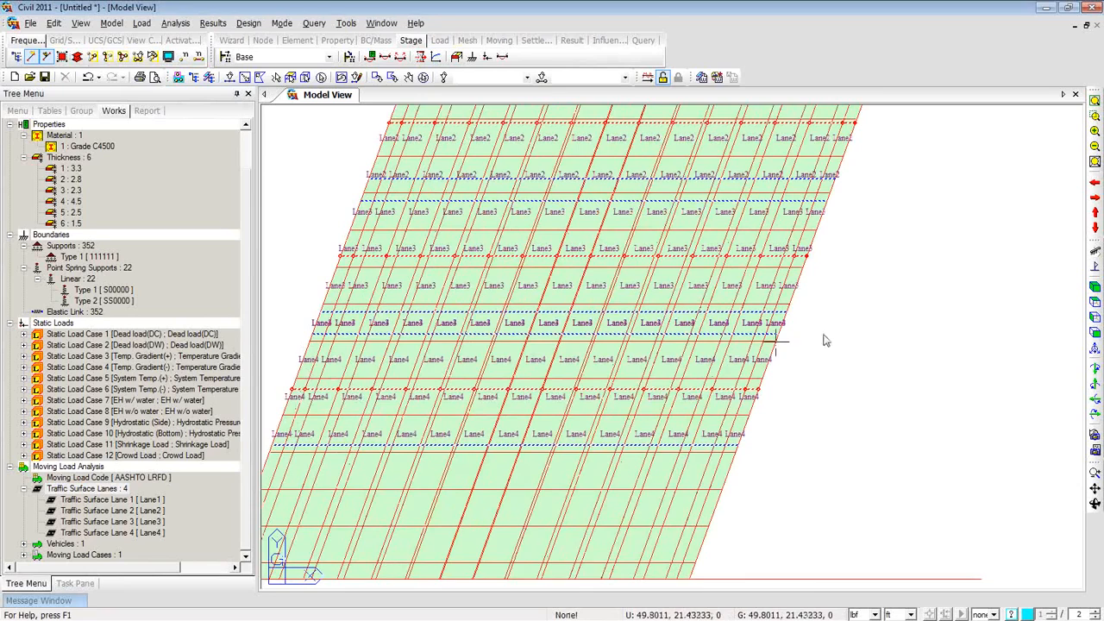
middle_click_drag(859, 281, 833, 414)
middle_click_drag(845, 285, 908, 435)
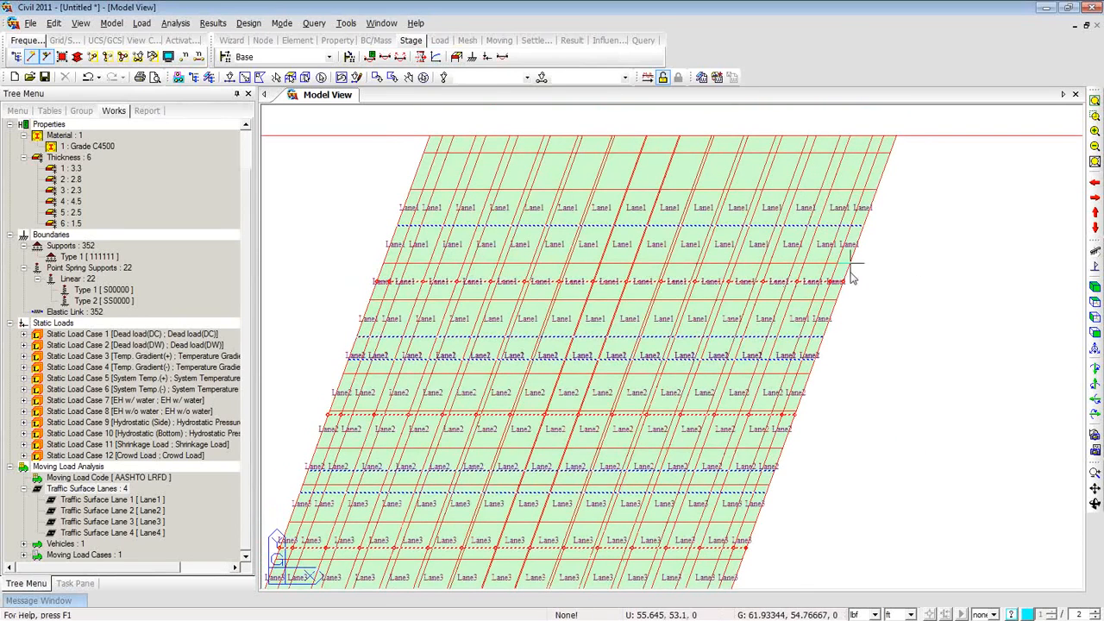
left_click(1094, 100)
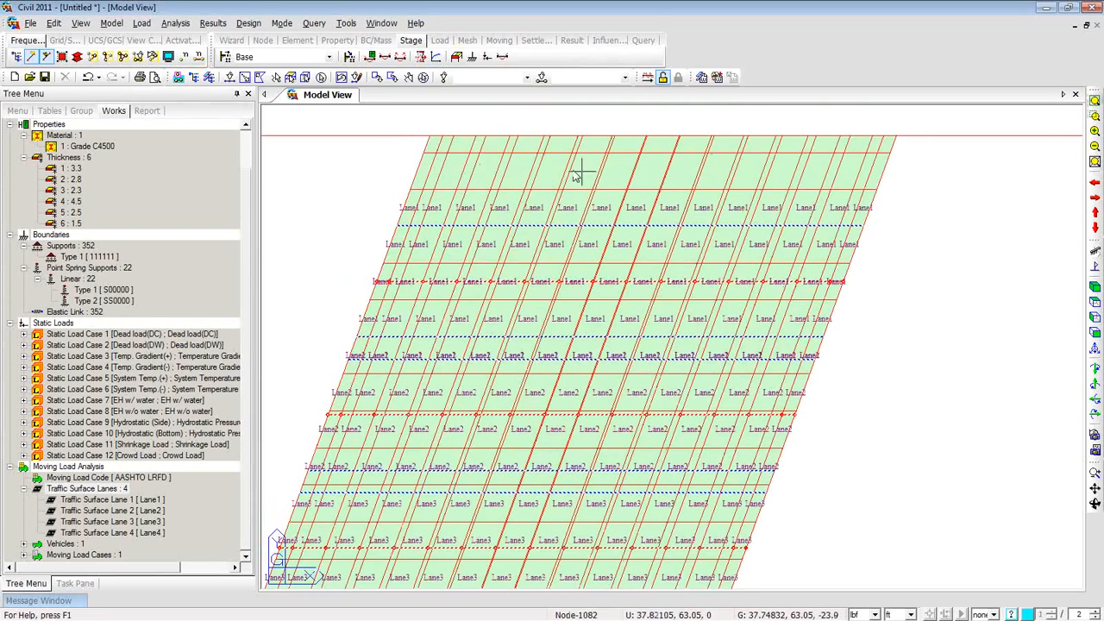
left_click(1092, 114)
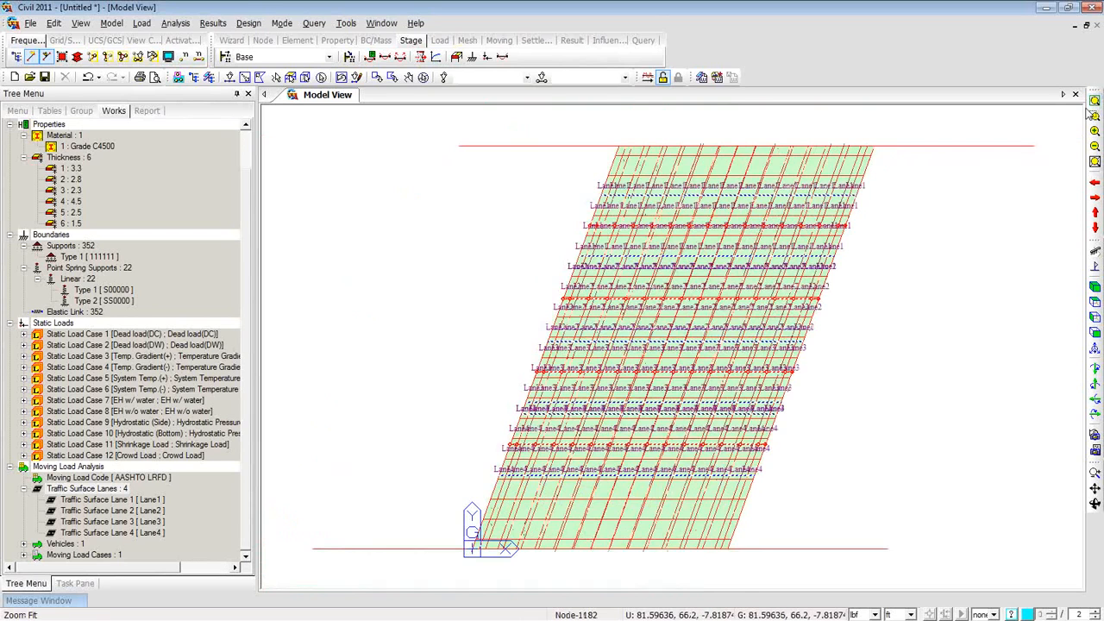
- Hide the traffic surface lanes in the model and collapse their list
right_click(121, 490)
left_click(152, 517)
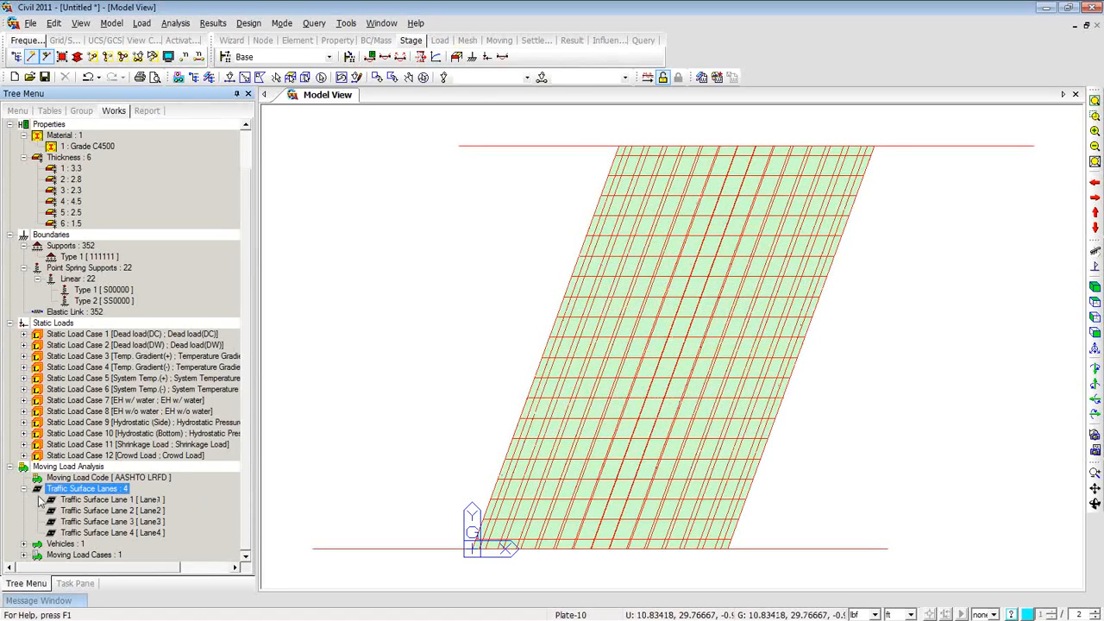
left_click(24, 488)
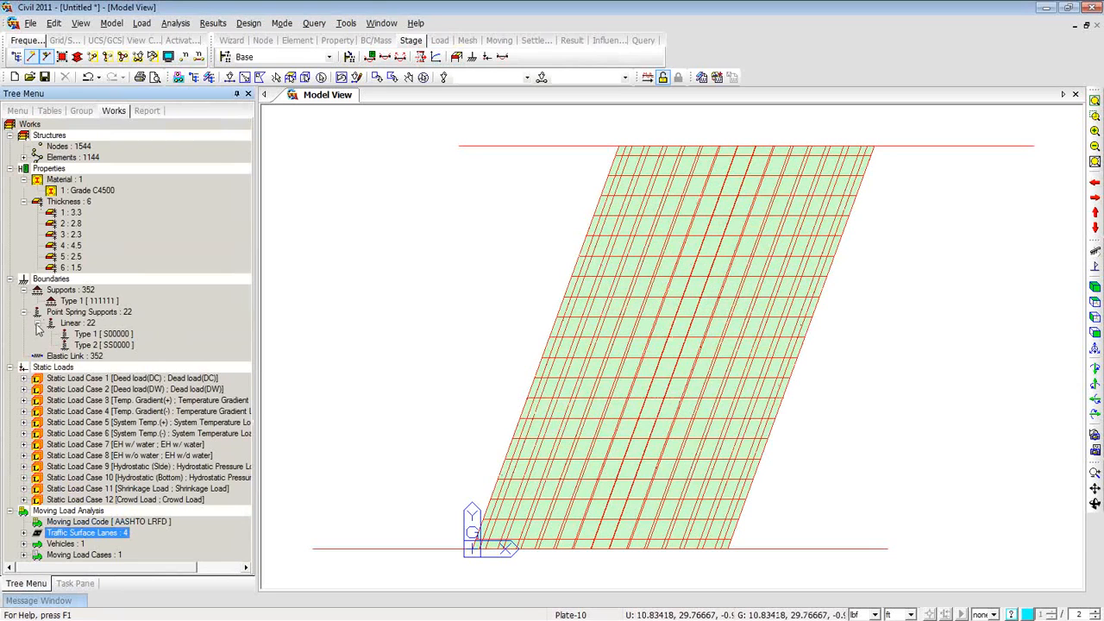
- Display the Type 1 [S00000] and Type 2 [SS0000] linear point spring supports on the culvert in an angled 3D view
middle_click_drag(810, 494, 868, 390, "ctrl")
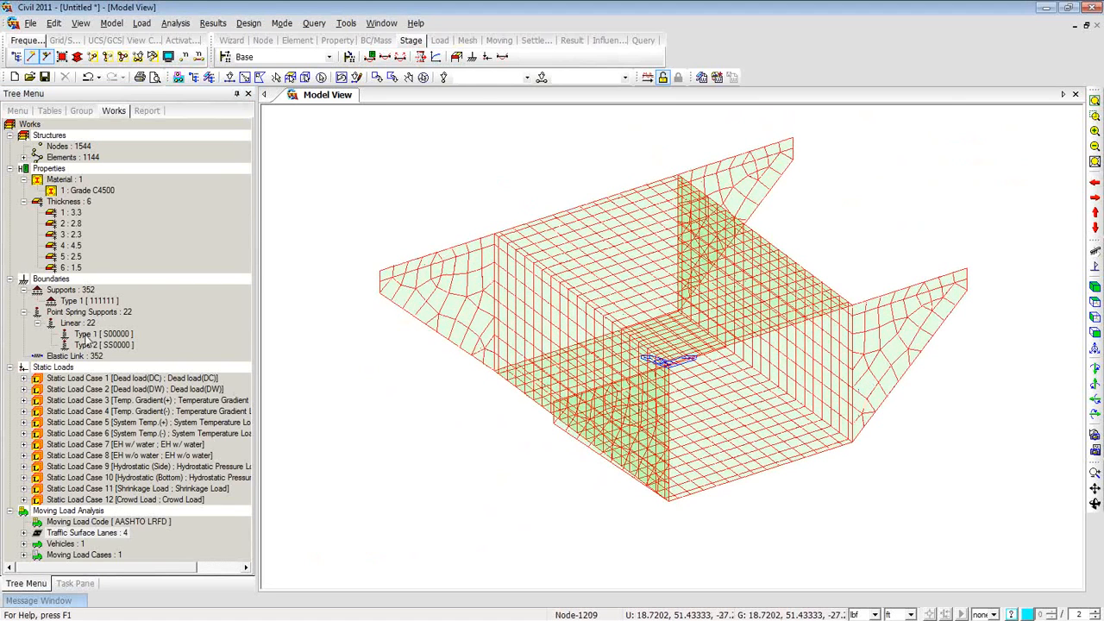
left_click(87, 332)
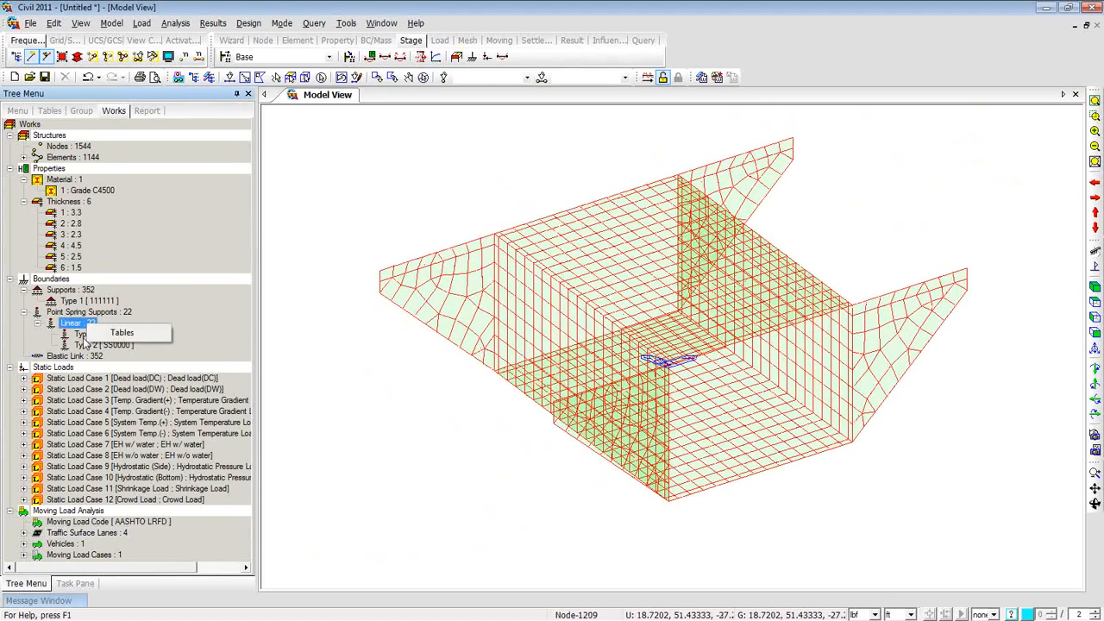
right_click(87, 333)
left_click(118, 517)
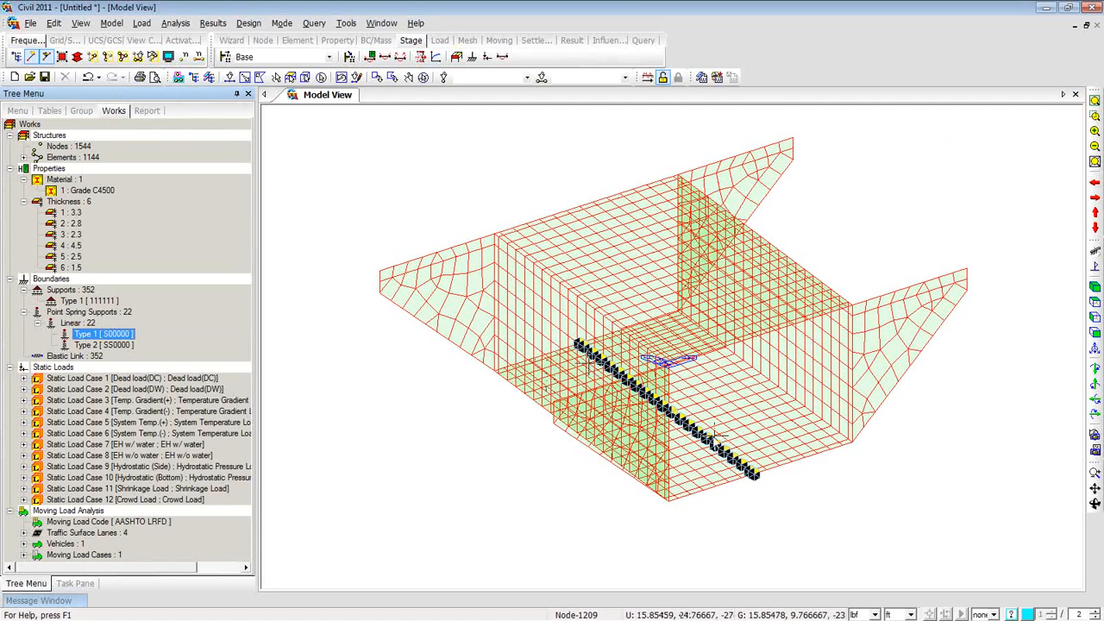
left_click(118, 344)
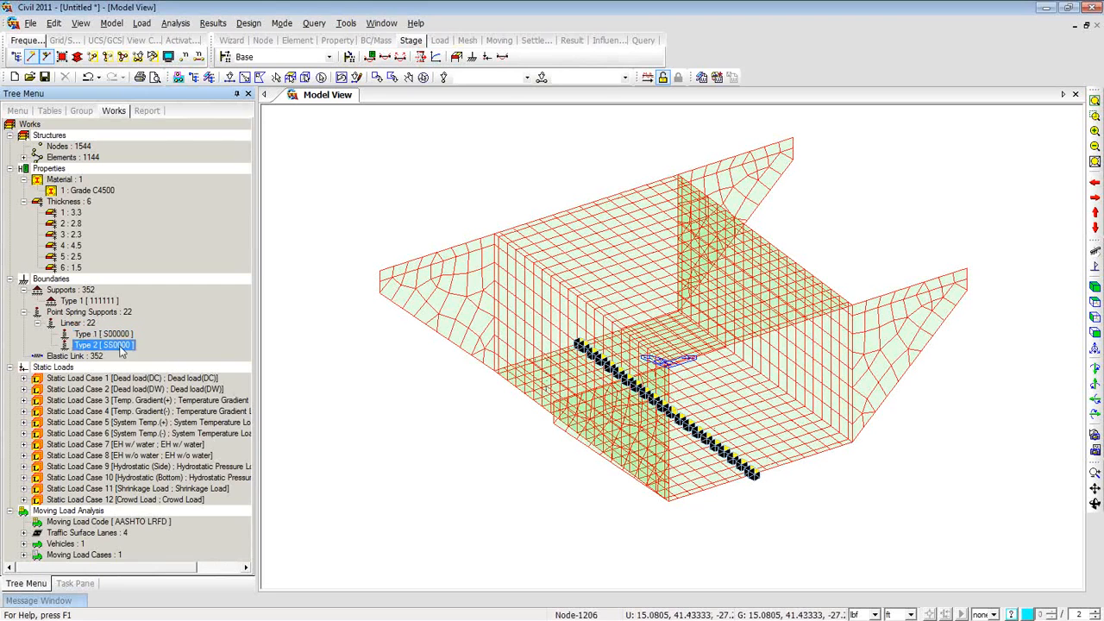
right_click(120, 345)
left_click(155, 532)
- Collapse the linear point springs and display the Type 1 [111111] supports under the culvert's bottom slab
left_click(37, 324)
right_click(90, 304)
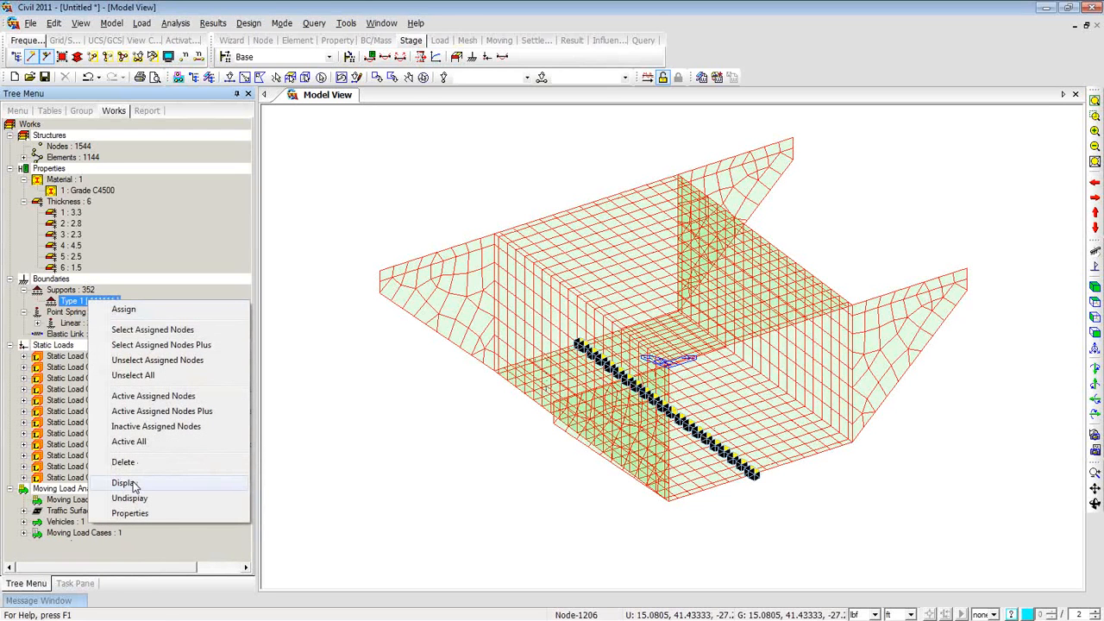
left_click(134, 485)
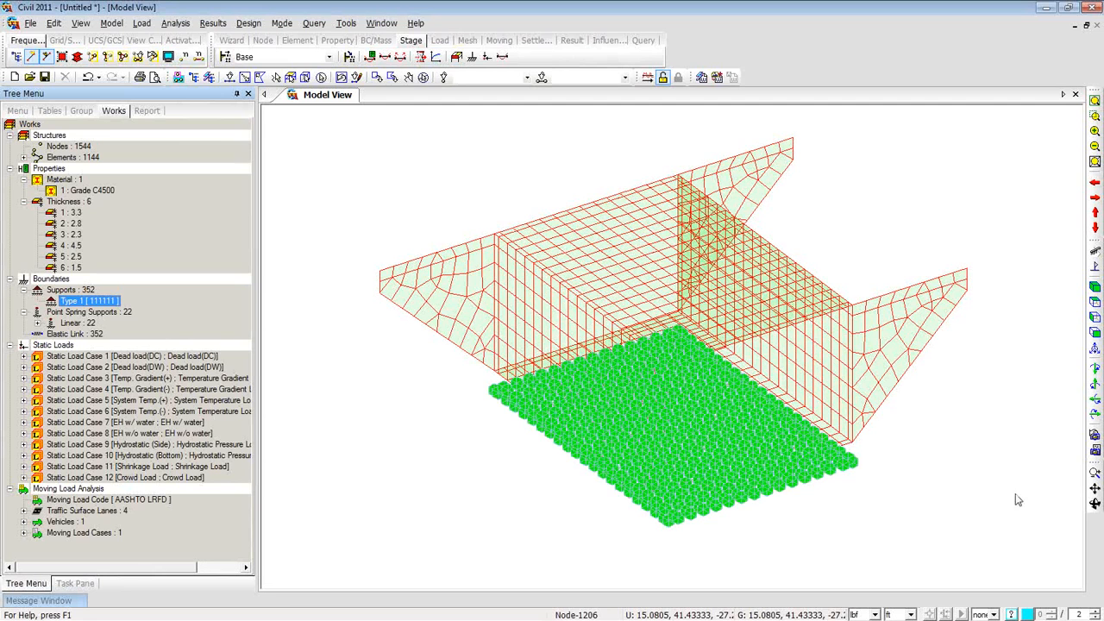
- Display the elastic links beneath the culvert's bottom slab and inspect them in front view and in a close-up angled view
left_click(1095, 332)
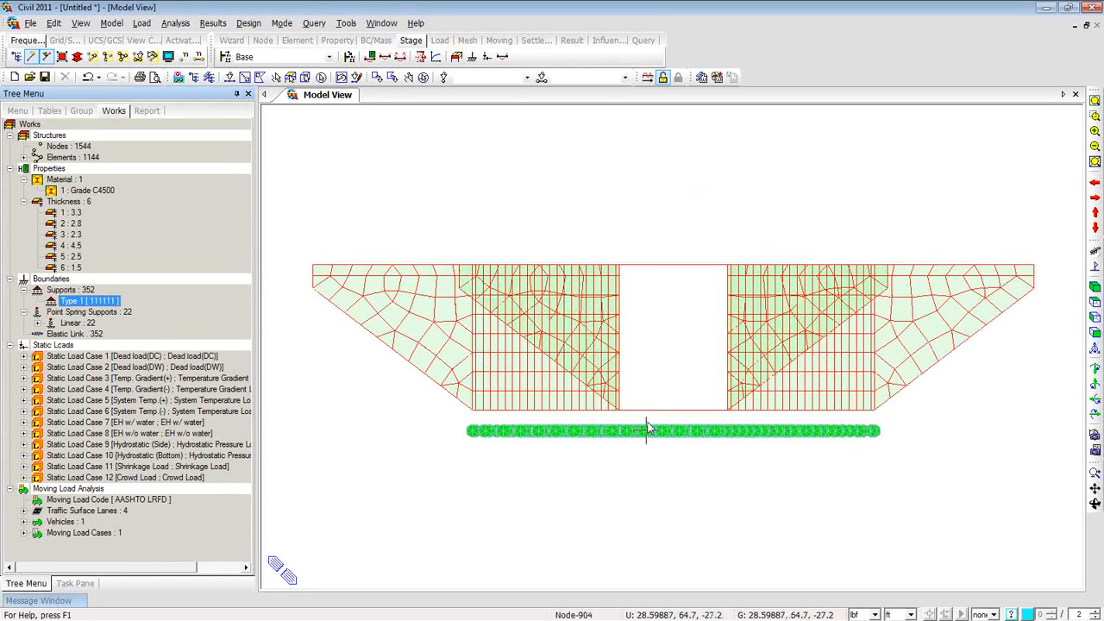
mouse_move(643, 415)
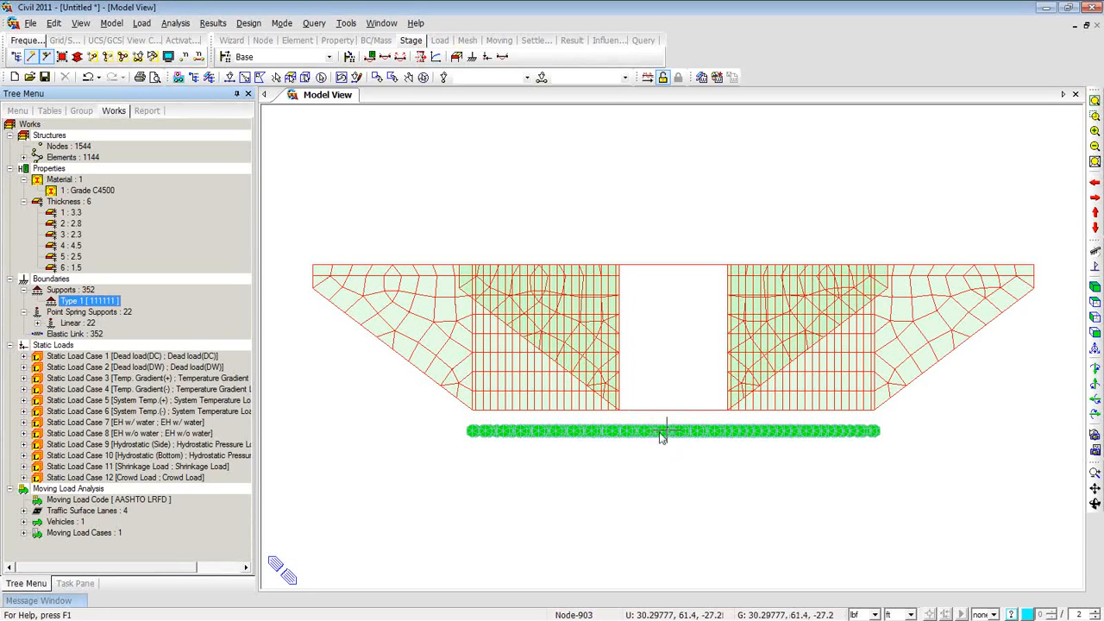
left_click(64, 335)
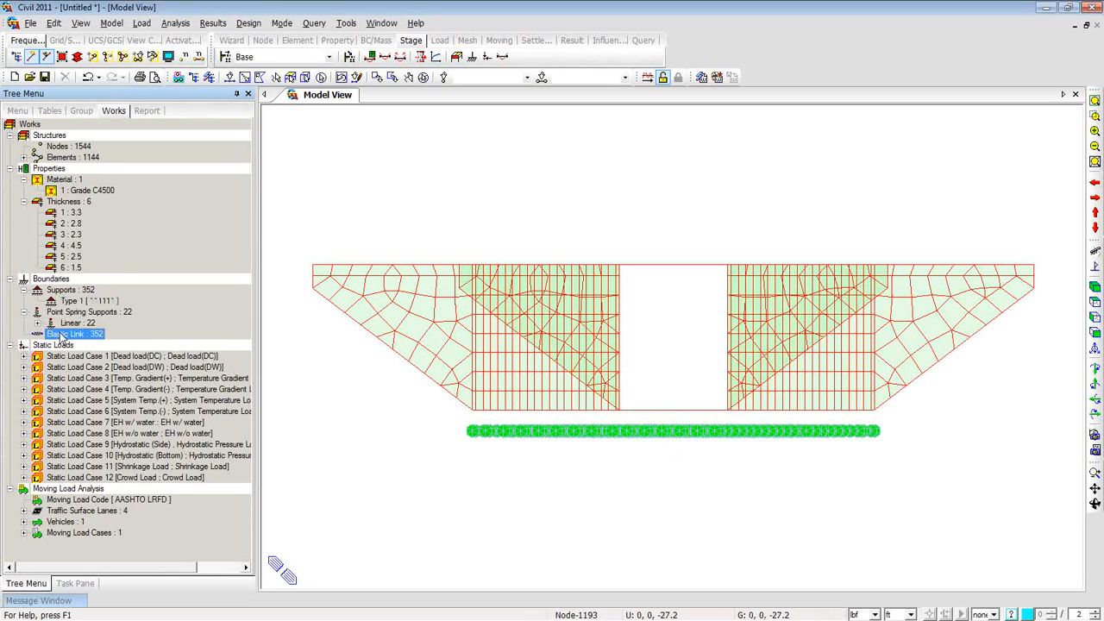
right_click(64, 336)
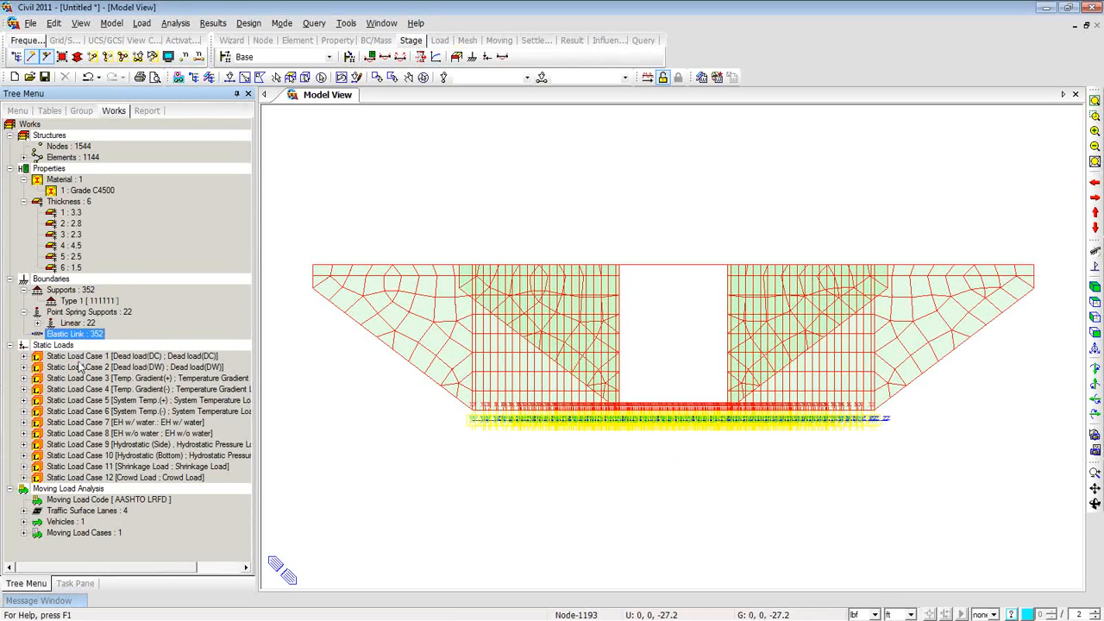
middle_click_drag(526, 483, 549, 462, "ctrl")
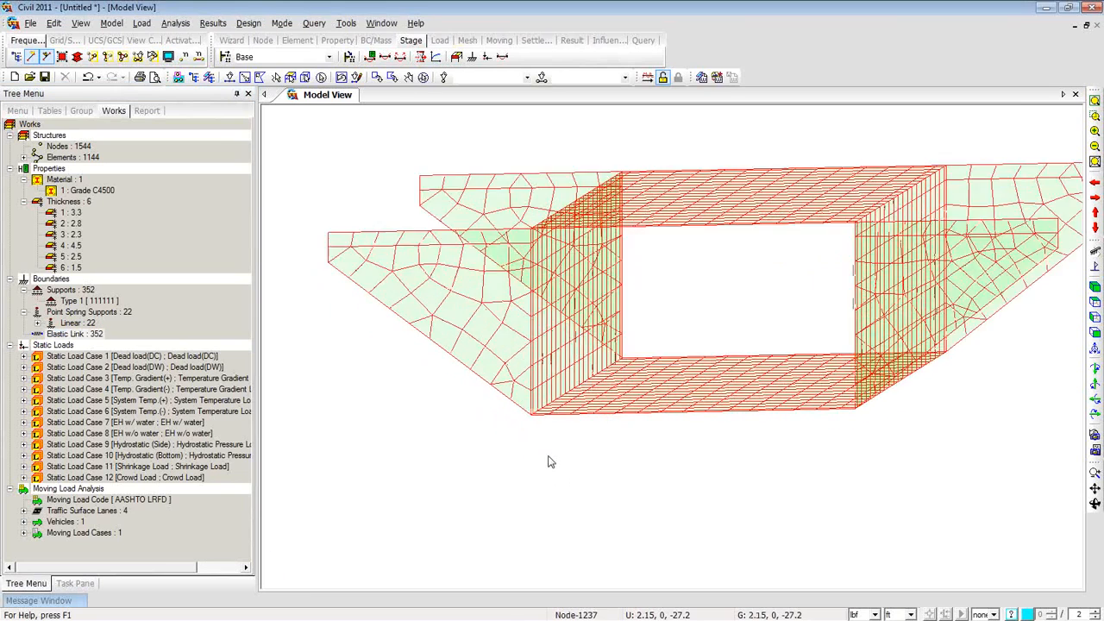
scroll(549, 463, "up", 4)
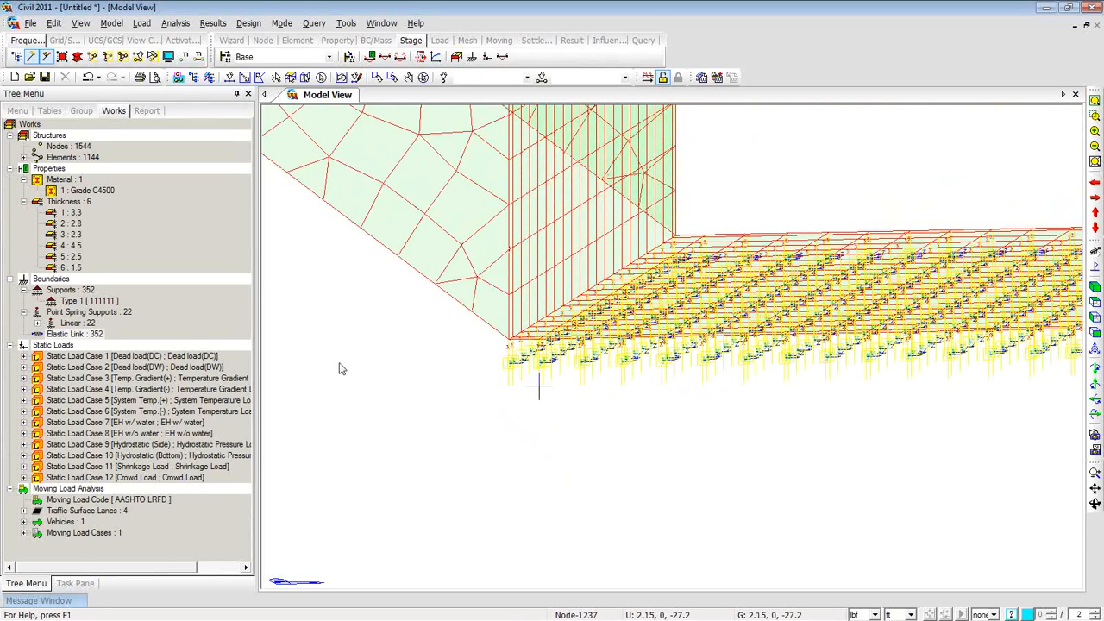
- Reopen the RC Frame/Box Culvert wizard to check the transverse subgrade modulus and elastic link length, and close it without changes
left_click(111, 23)
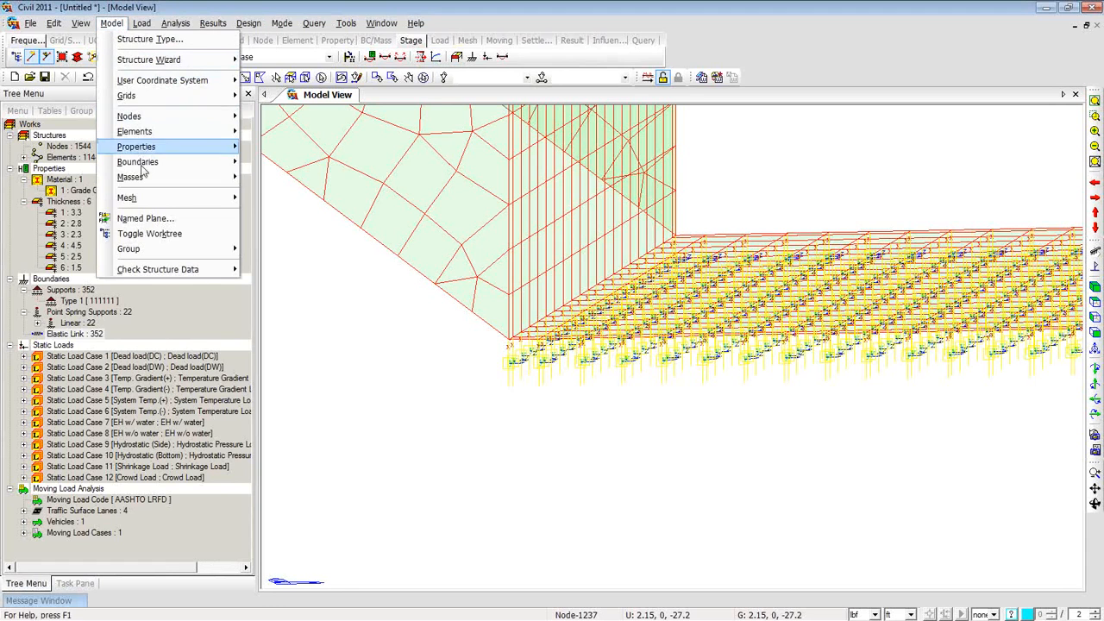
mouse_move(144, 82)
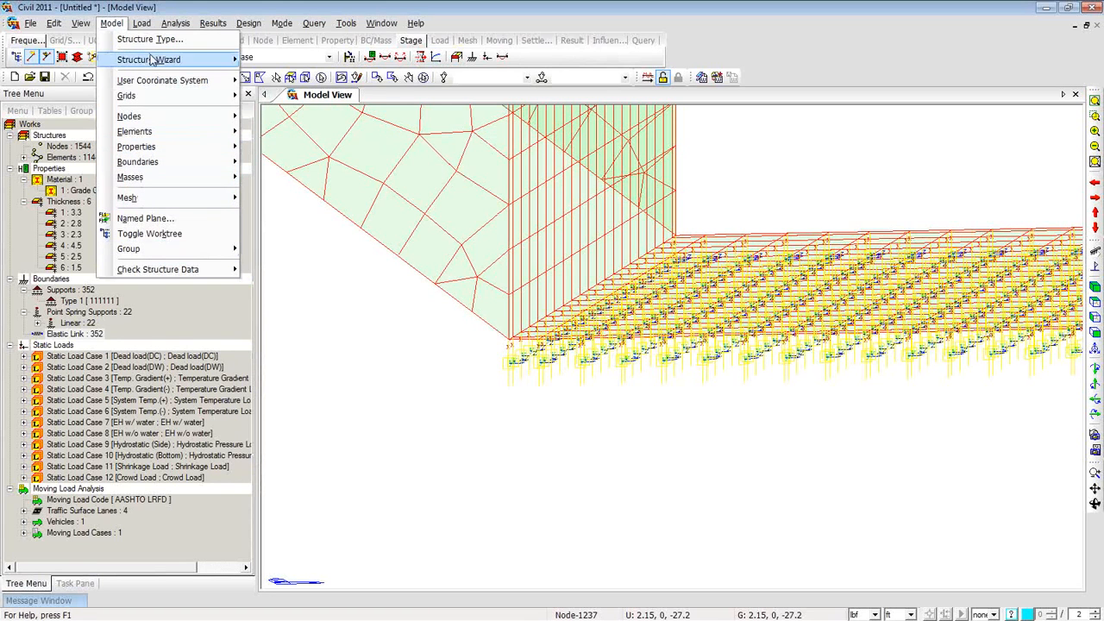
mouse_move(152, 58)
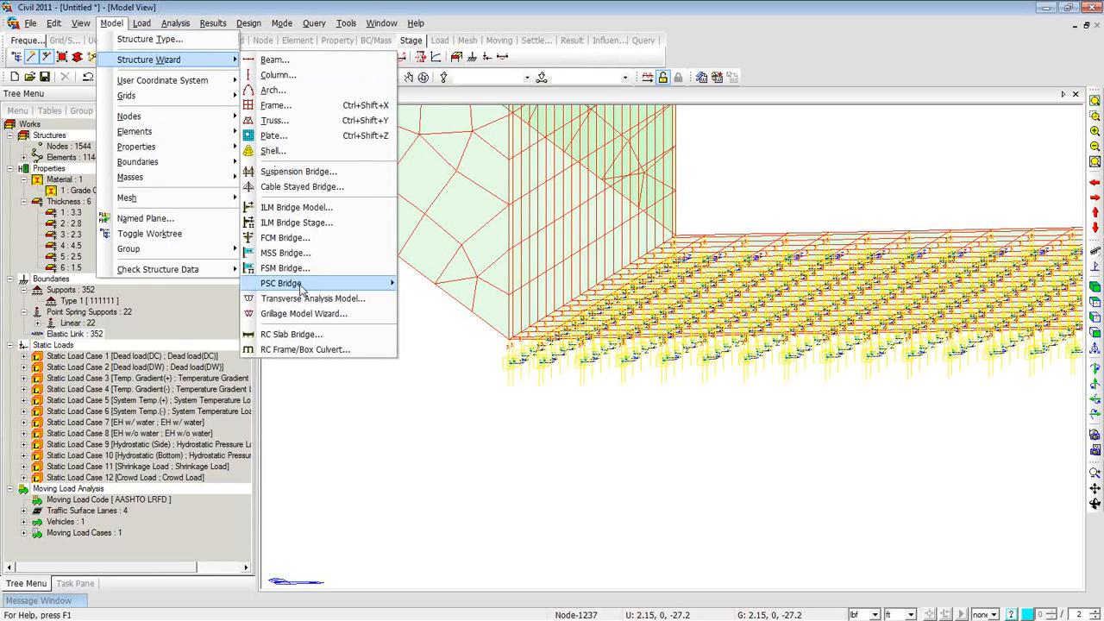
left_click(296, 349)
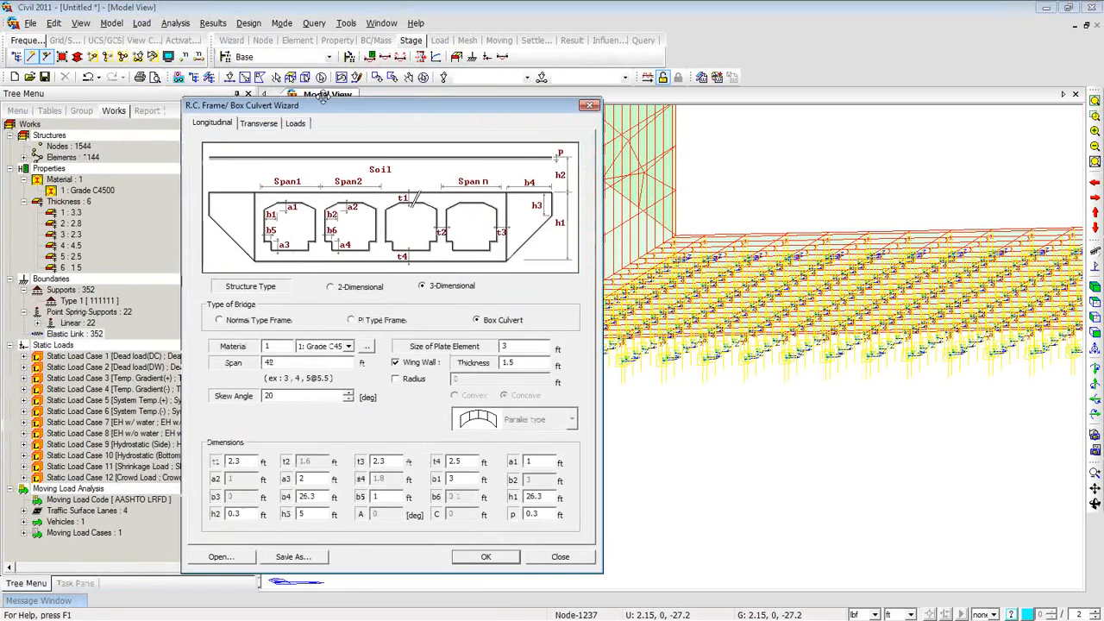
left_click_drag(323, 97, 306, 55)
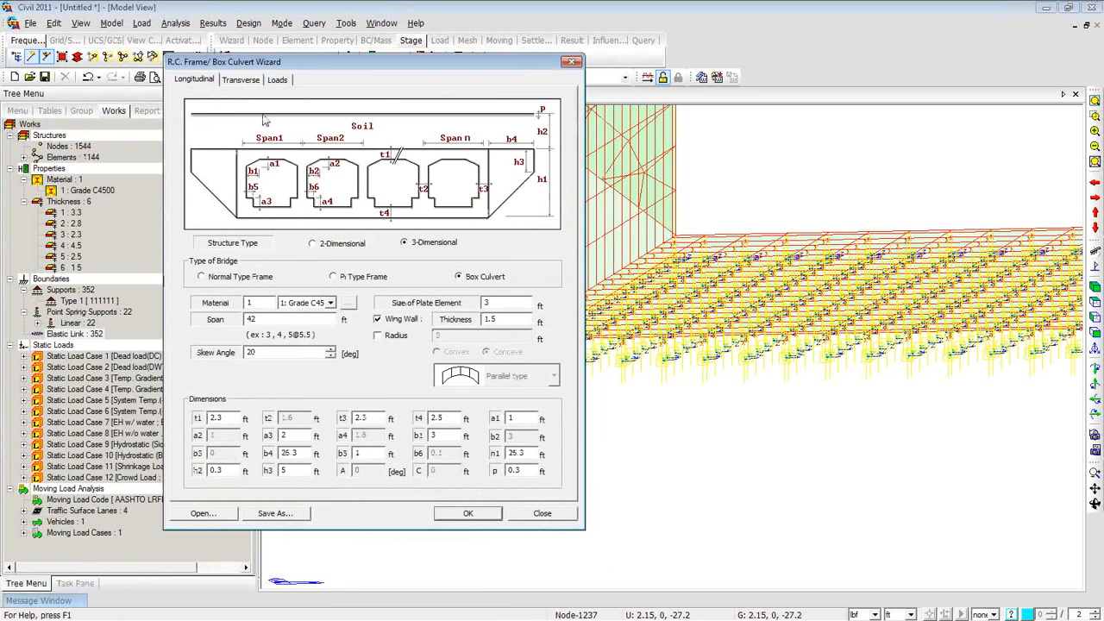
left_click(244, 81)
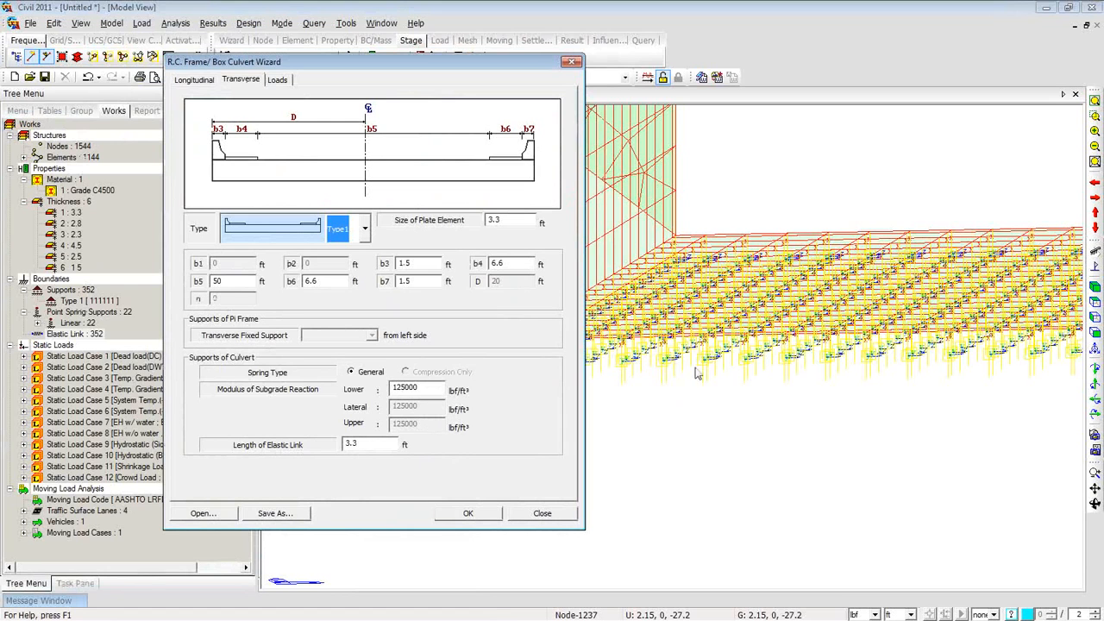
left_click(573, 63)
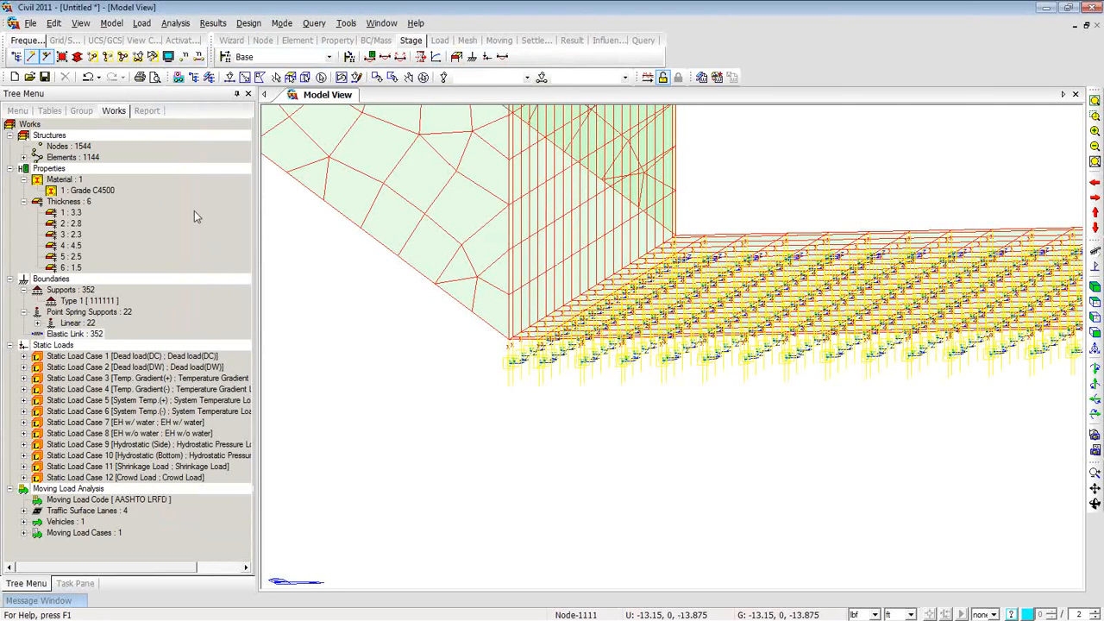
- Fit the whole culvert in the view and hide the elastic links
left_click(1092, 100)
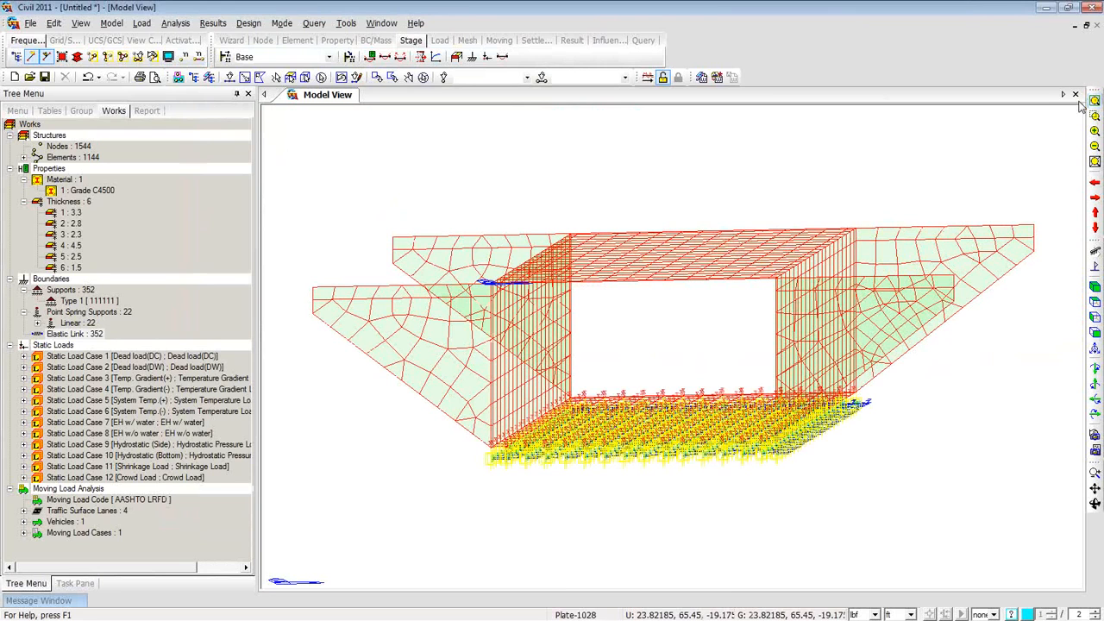
right_click(83, 335)
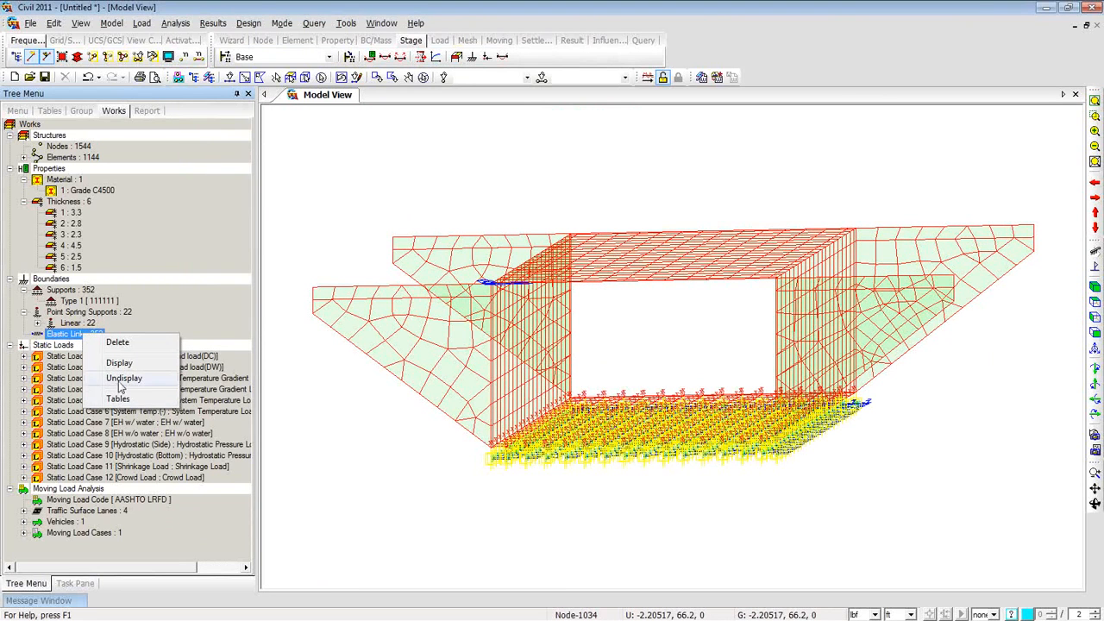
left_click(121, 379)
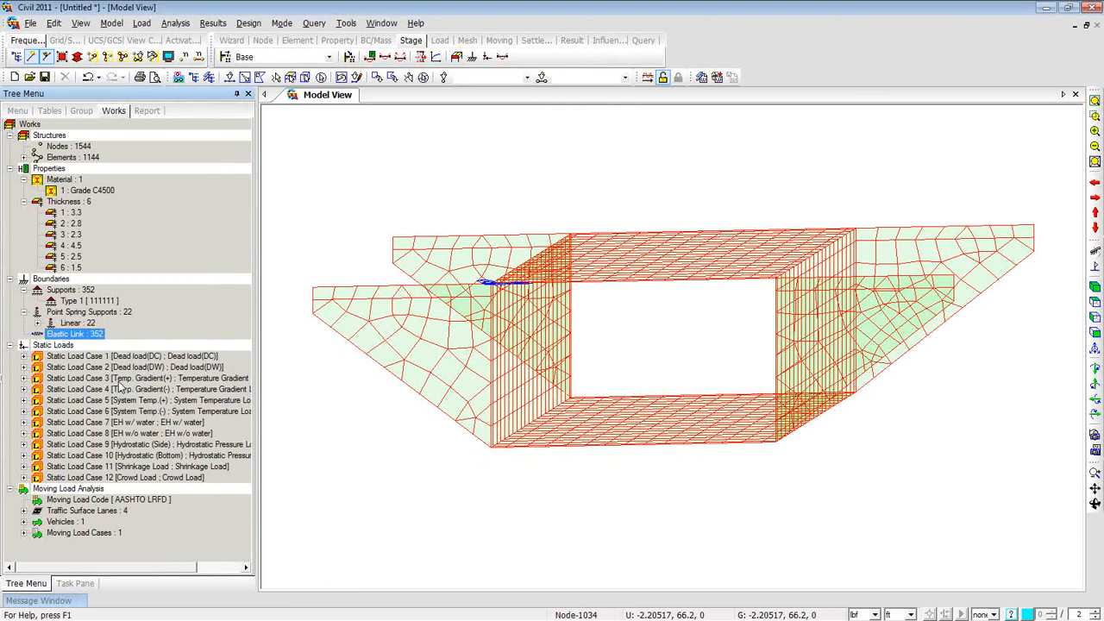
- Run the analysis, saving the untitled model as the MIDAS/Civil file BC123 in the personal working folder
left_click(648, 78)
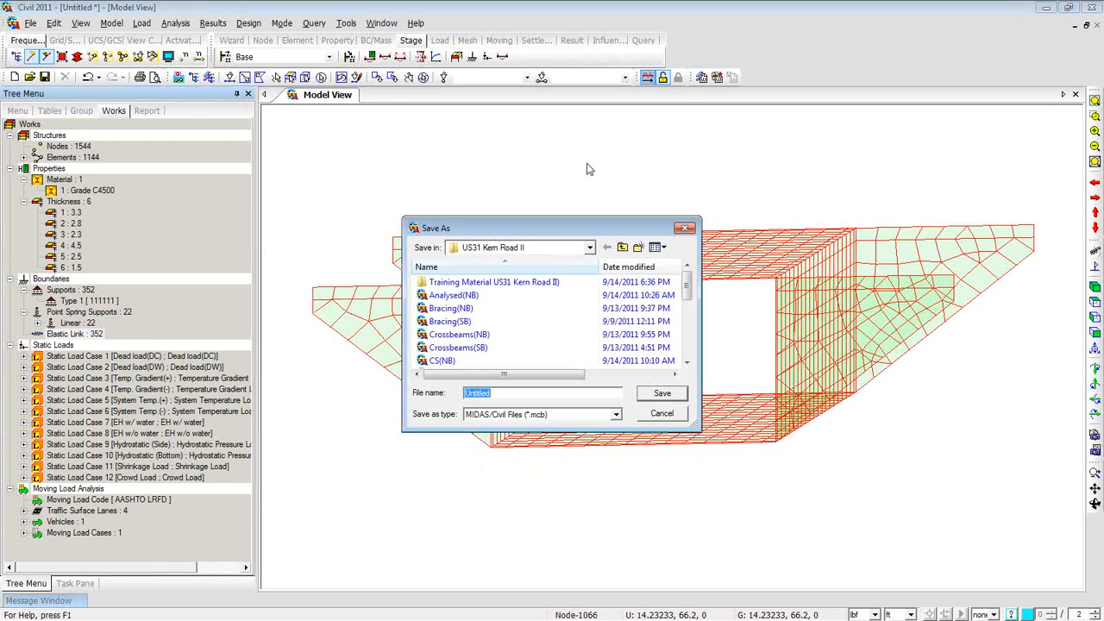
left_click(622, 248)
left_click(622, 249)
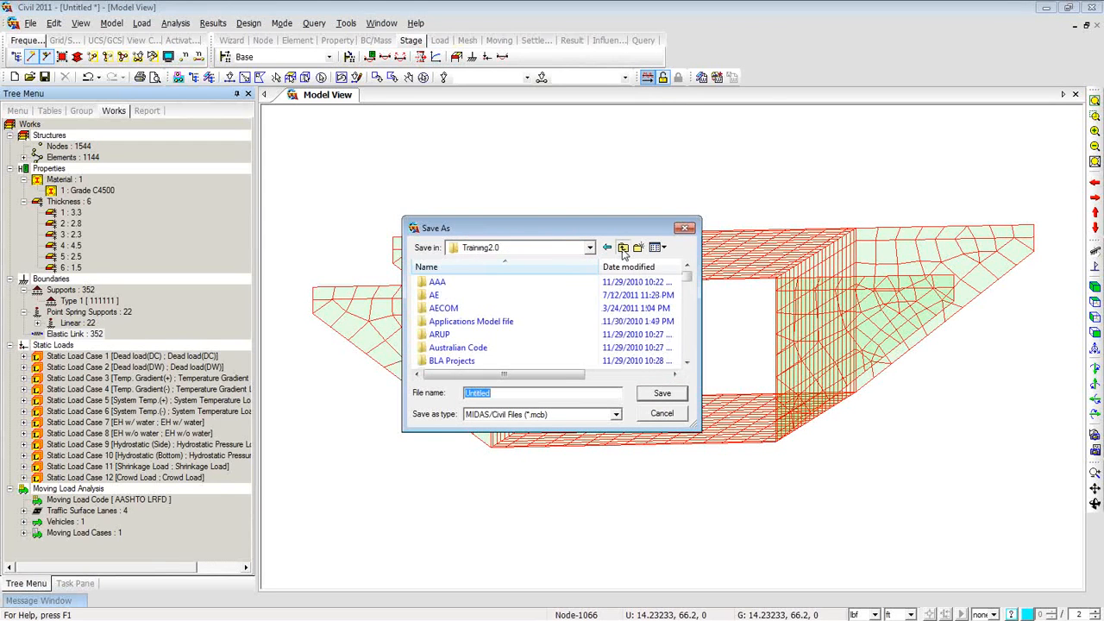
left_click(622, 249)
left_click(623, 249)
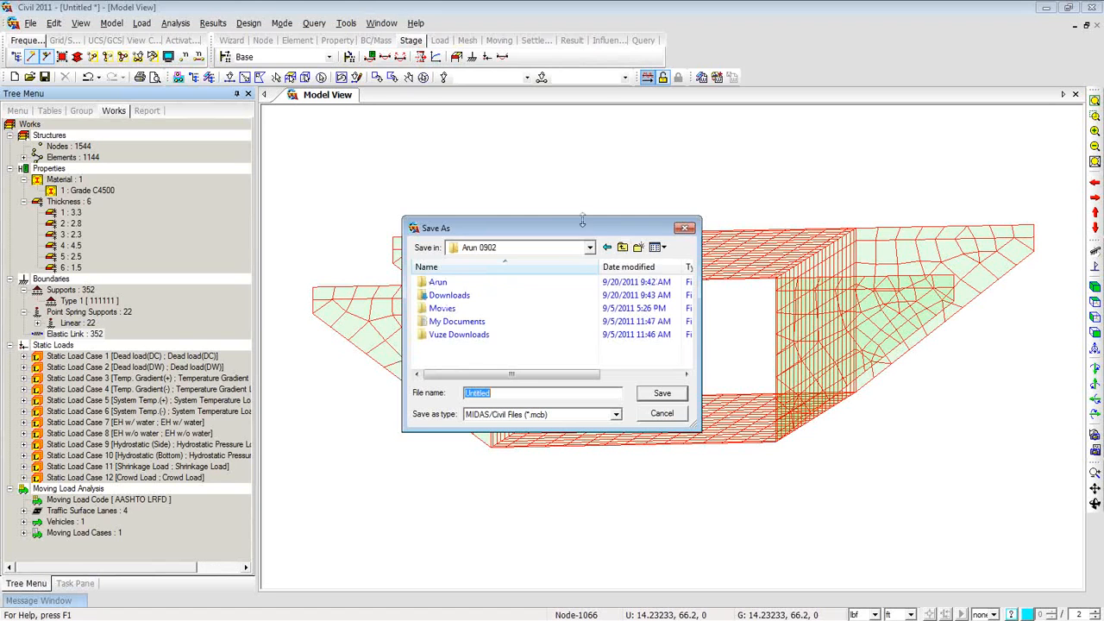
left_click_drag(586, 218, 262, 246)
left_click_drag(479, 251, 0, 242)
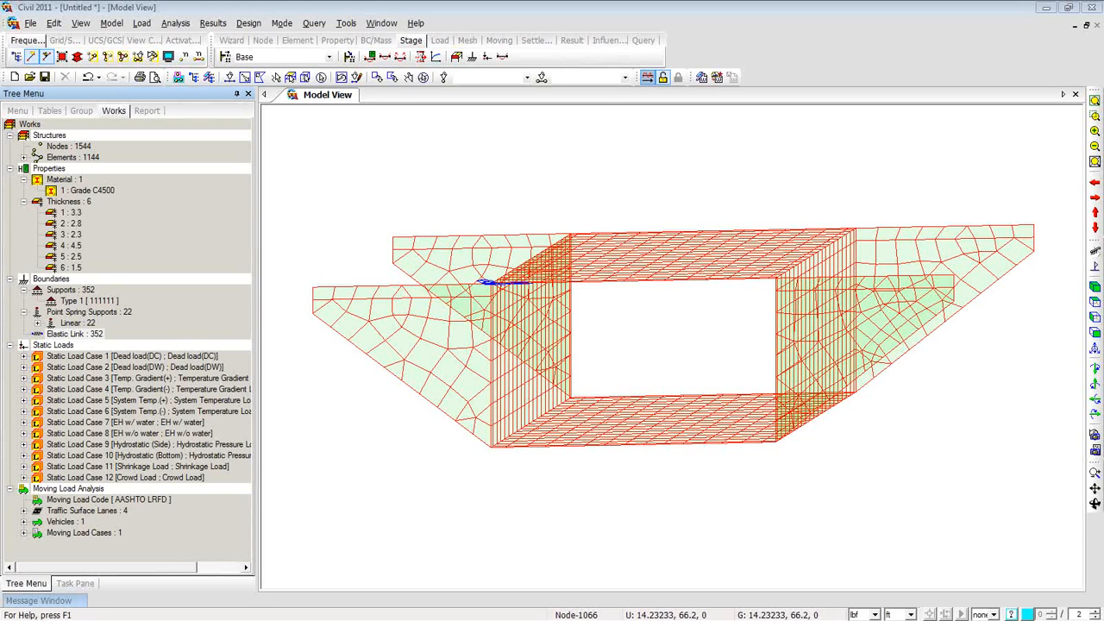
key("ctrl+s")
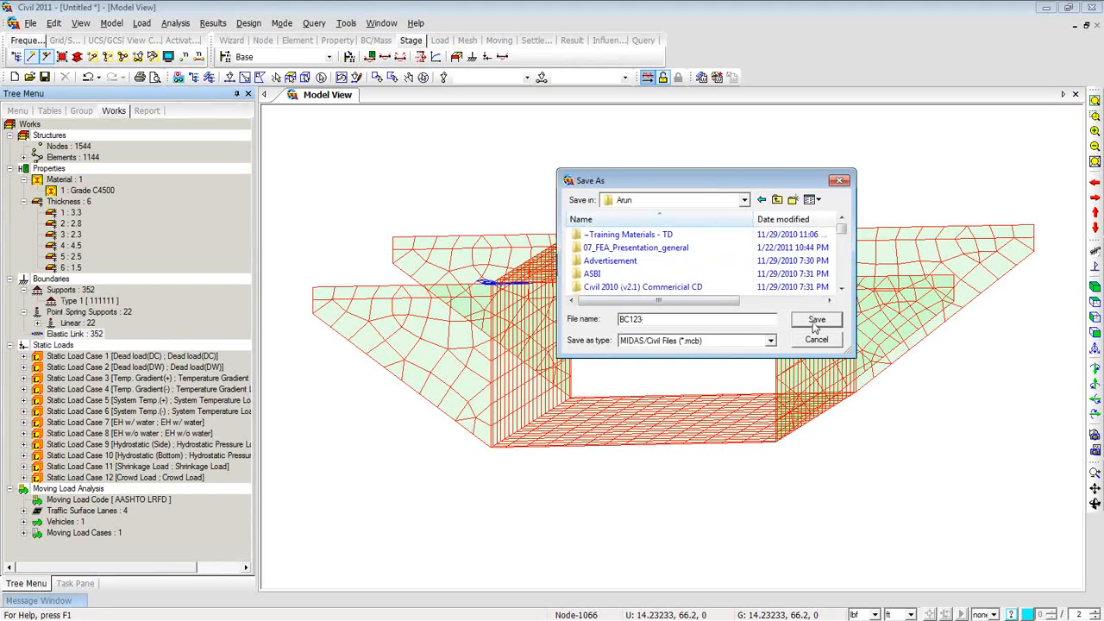
left_click(815, 324)
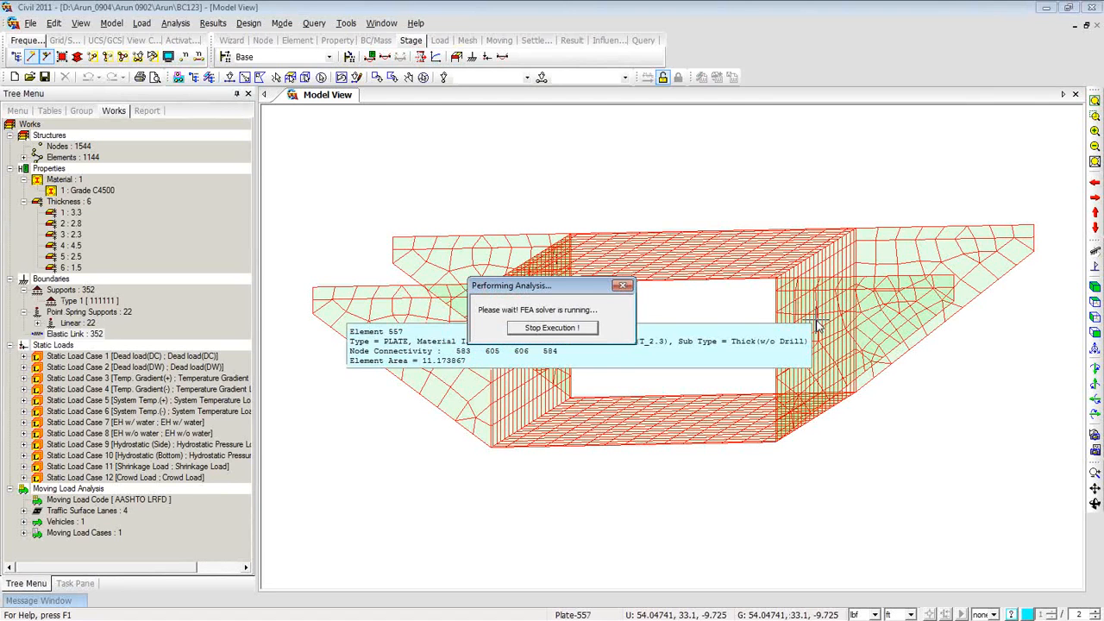
mouse_move(84, 605)
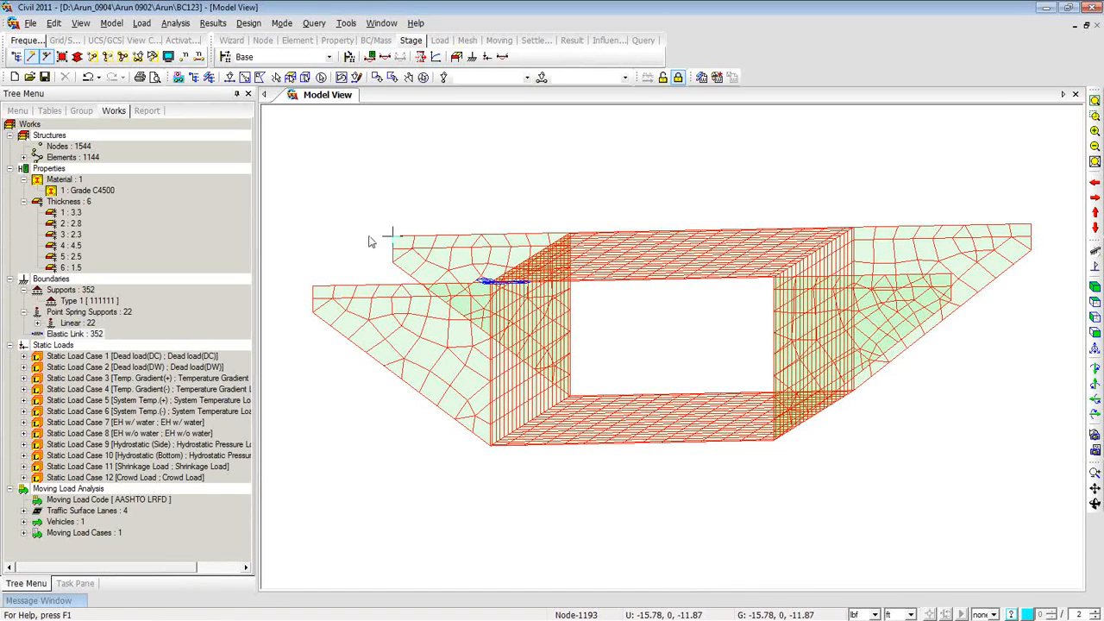
- Examine the load cases and factors of the general load combinations, stepping through the Strength combinations from LCB1, and close the list
left_click(215, 24)
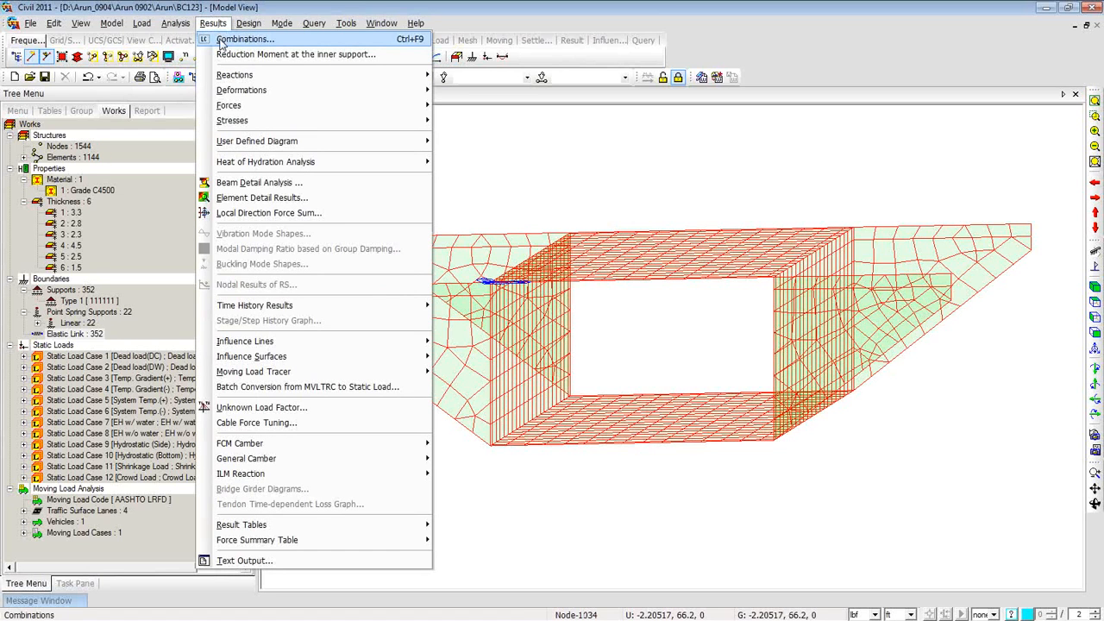
left_click(222, 43)
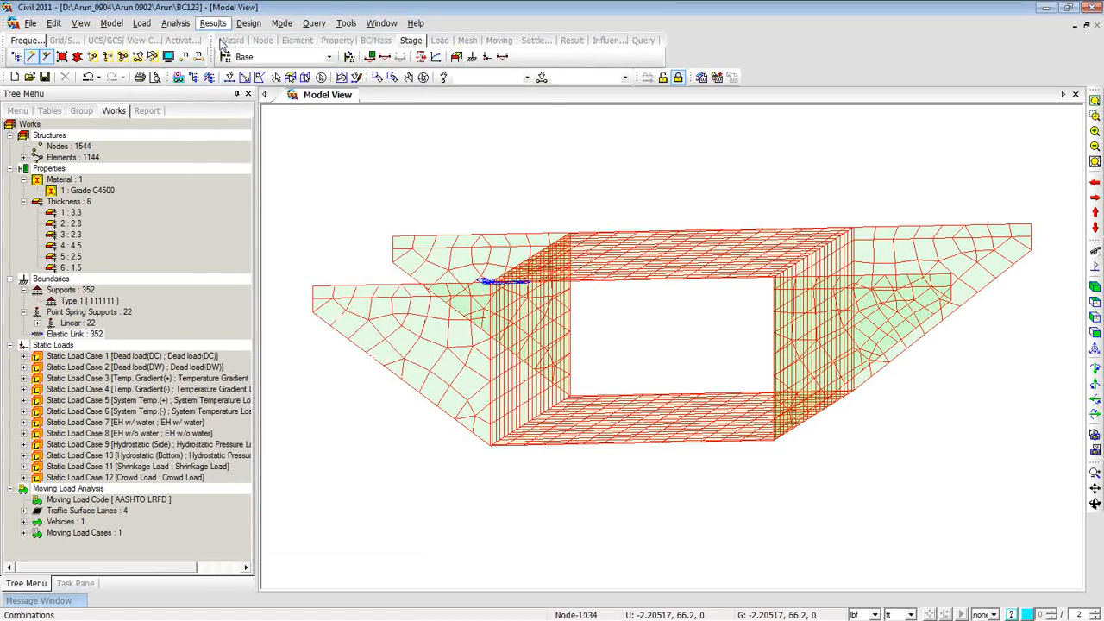
left_click_drag(242, 24, 508, 46)
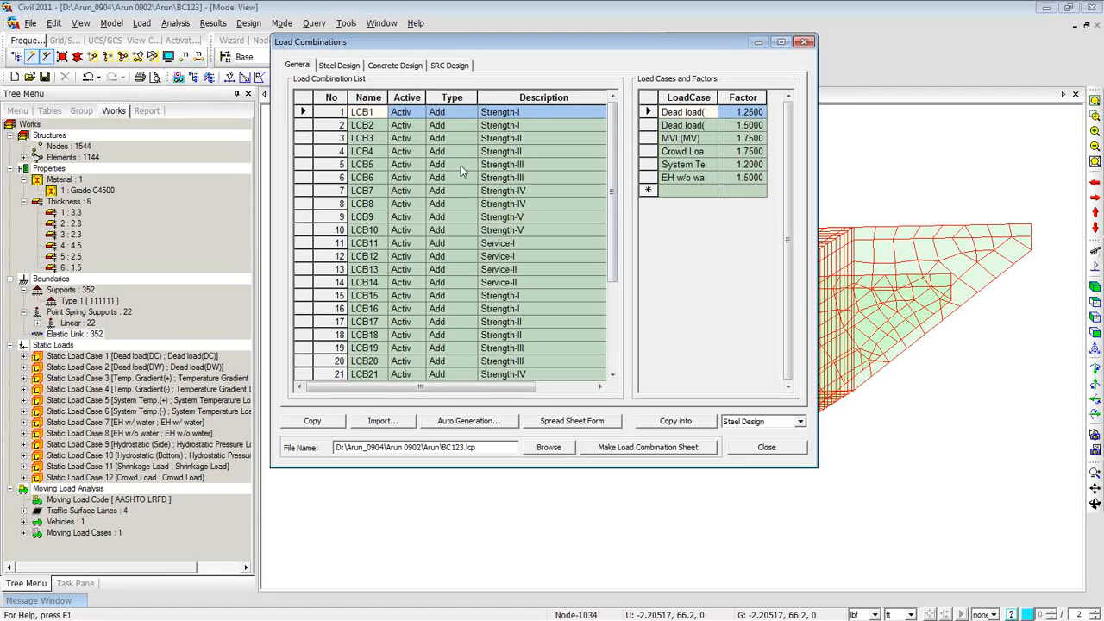
key("Down")
key("Down")
key("Down")
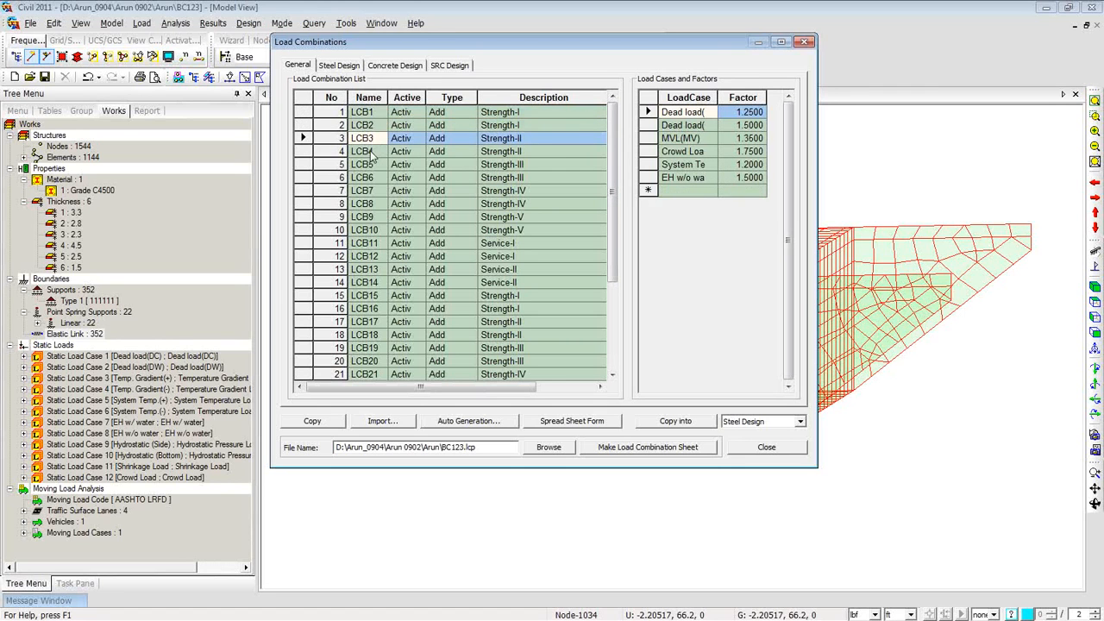
key("Down")
key("Down")
left_click(375, 114)
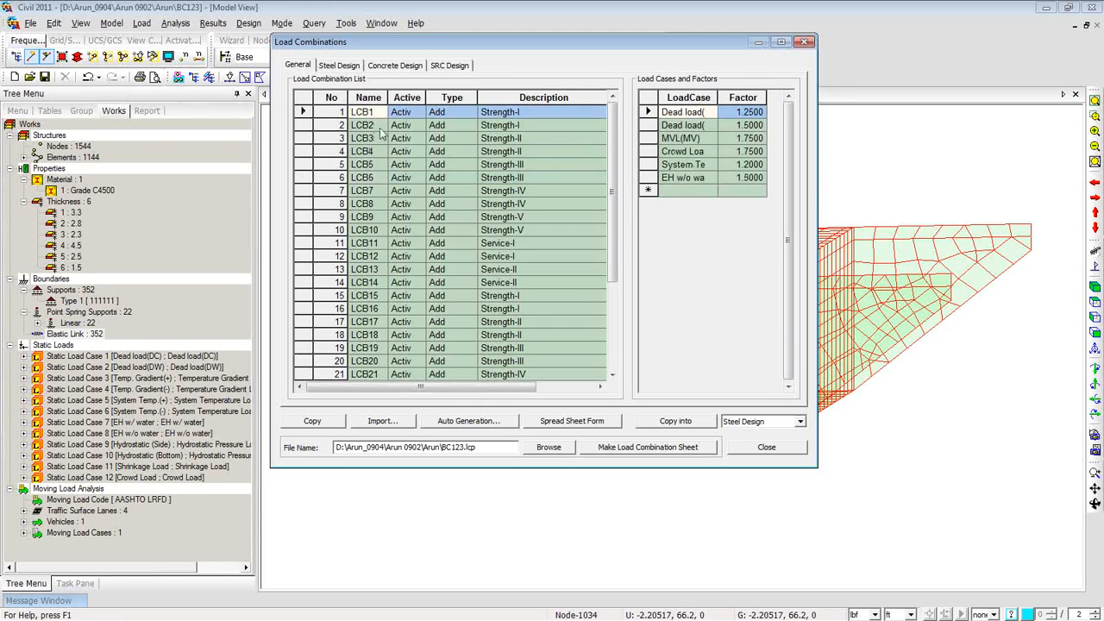
left_click(806, 42)
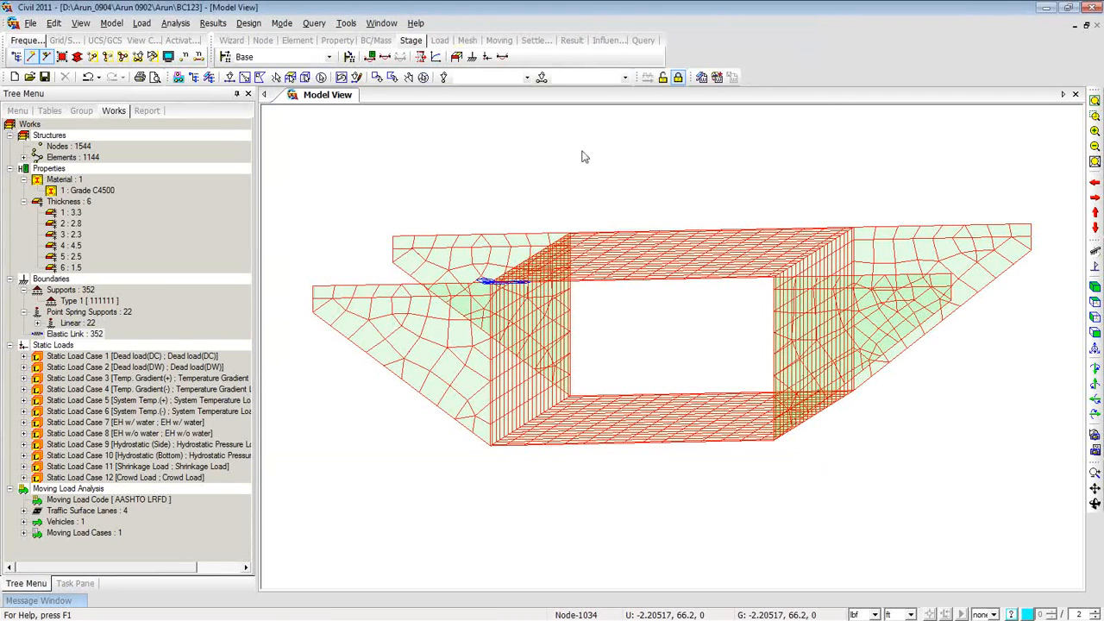
- Plot the DXYZ displacement contour for the Dead load(DC) case with the deformed shape and legend shown
right_click(414, 147)
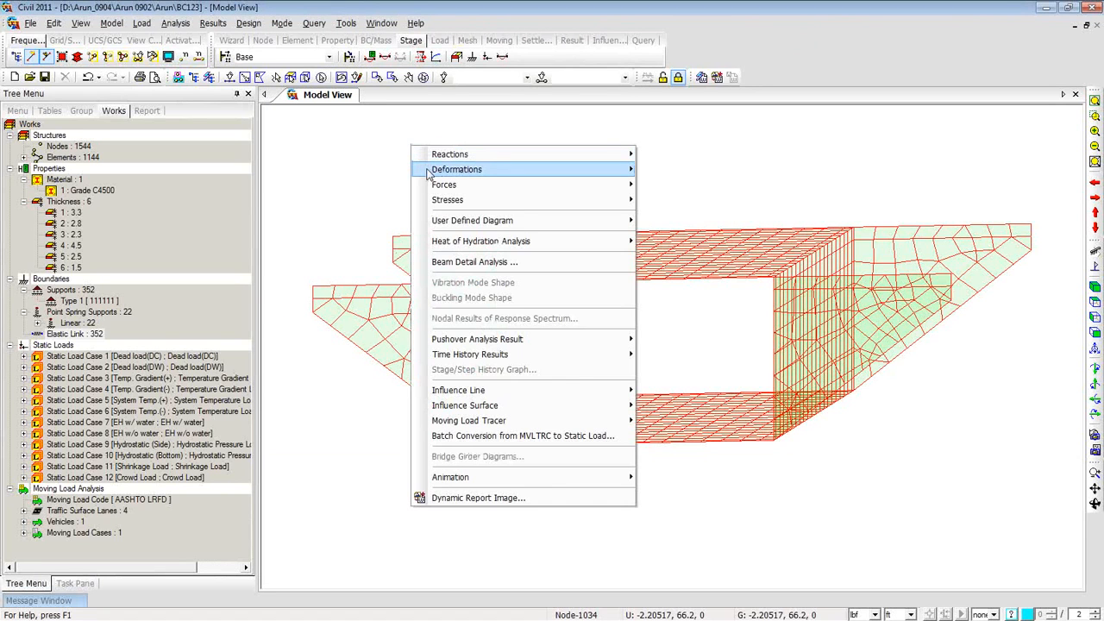
mouse_move(434, 172)
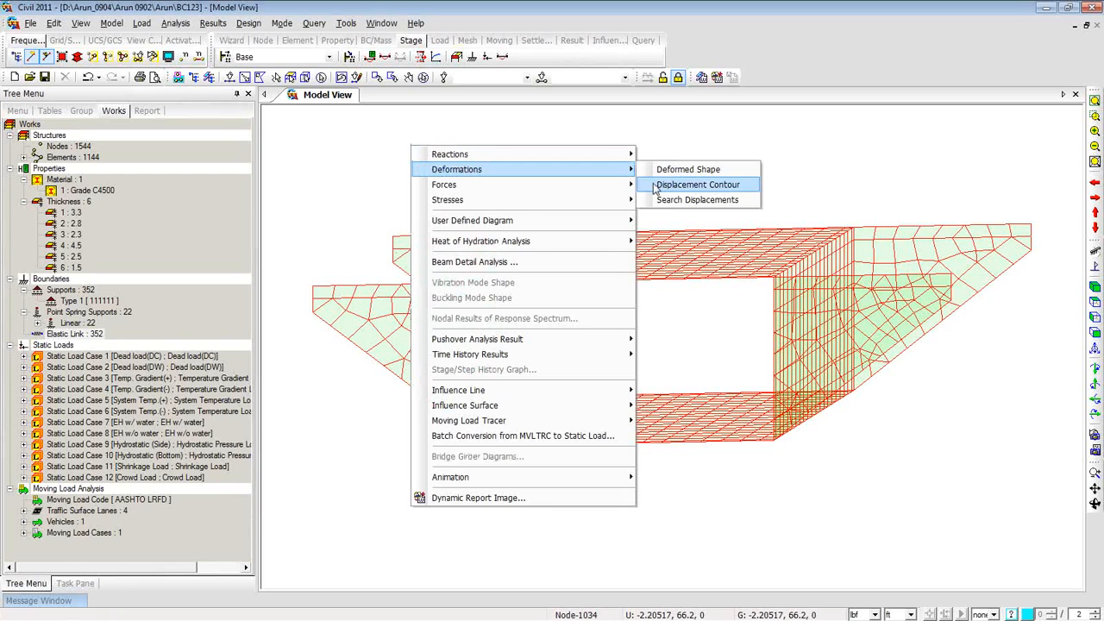
left_click(681, 185)
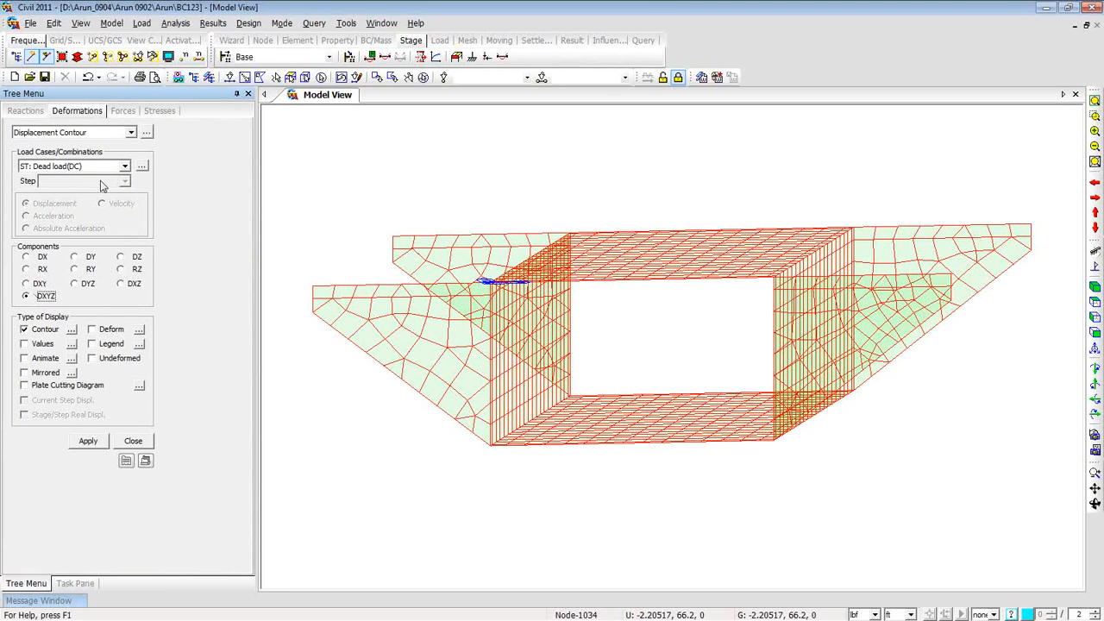
left_click(92, 329)
left_click(91, 343)
left_click(90, 441)
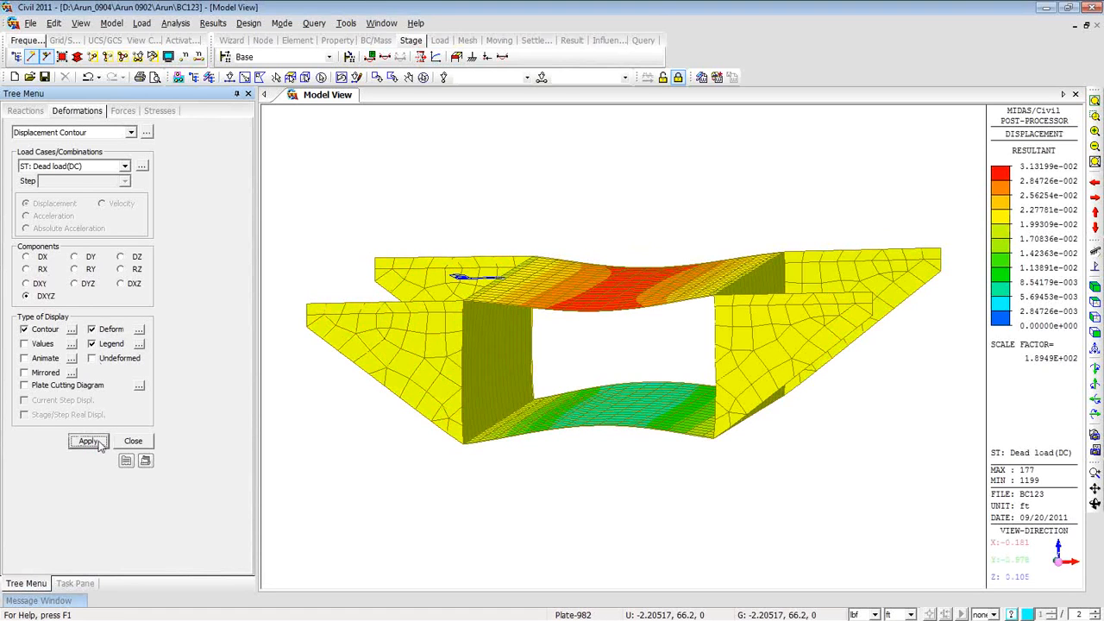
- Rotate the displacement plot to see both slabs from above and set the length unit to inches
middle_click_drag(365, 460, 385, 481)
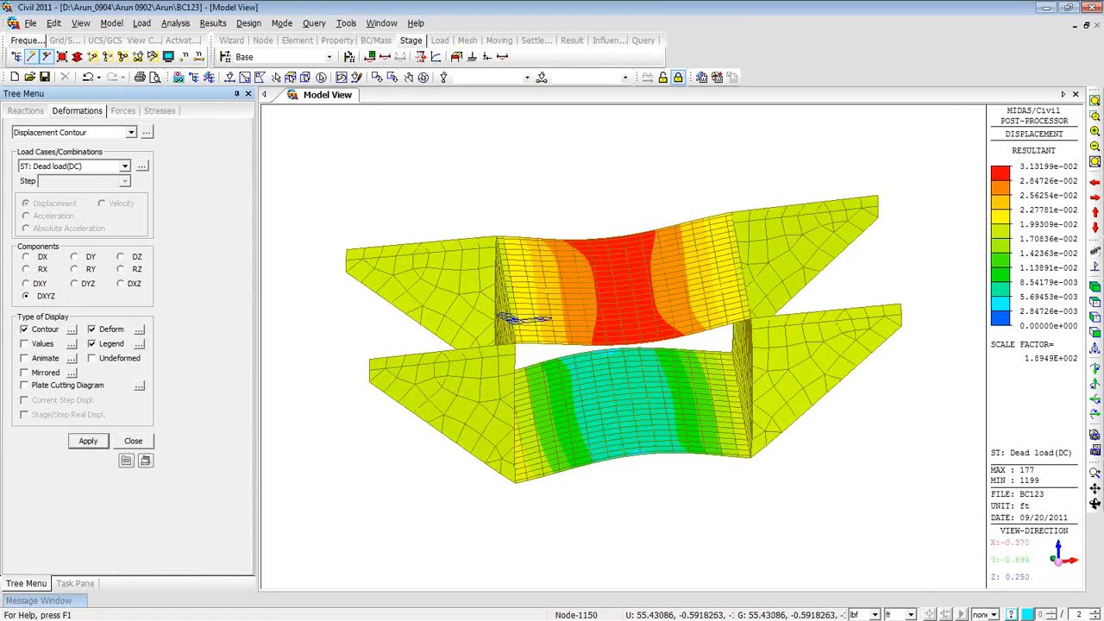
left_click(910, 614)
left_click(906, 602)
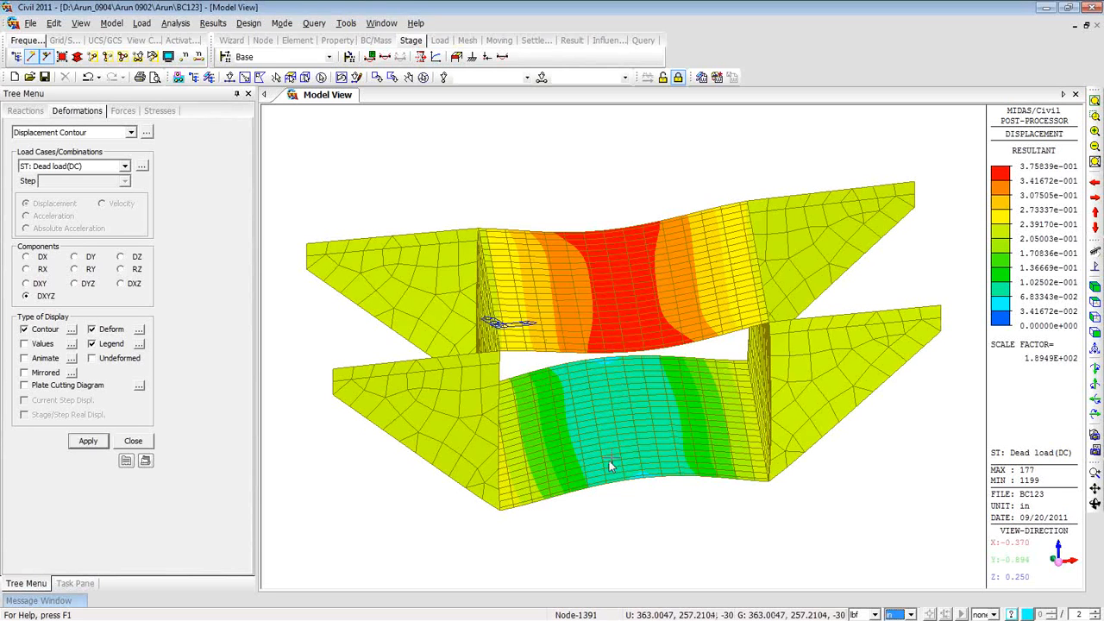
- Set the deformation scale factor of the Dead load(DC) displacement plot to 0.5 and apply it
left_click_drag(647, 532, 653, 521)
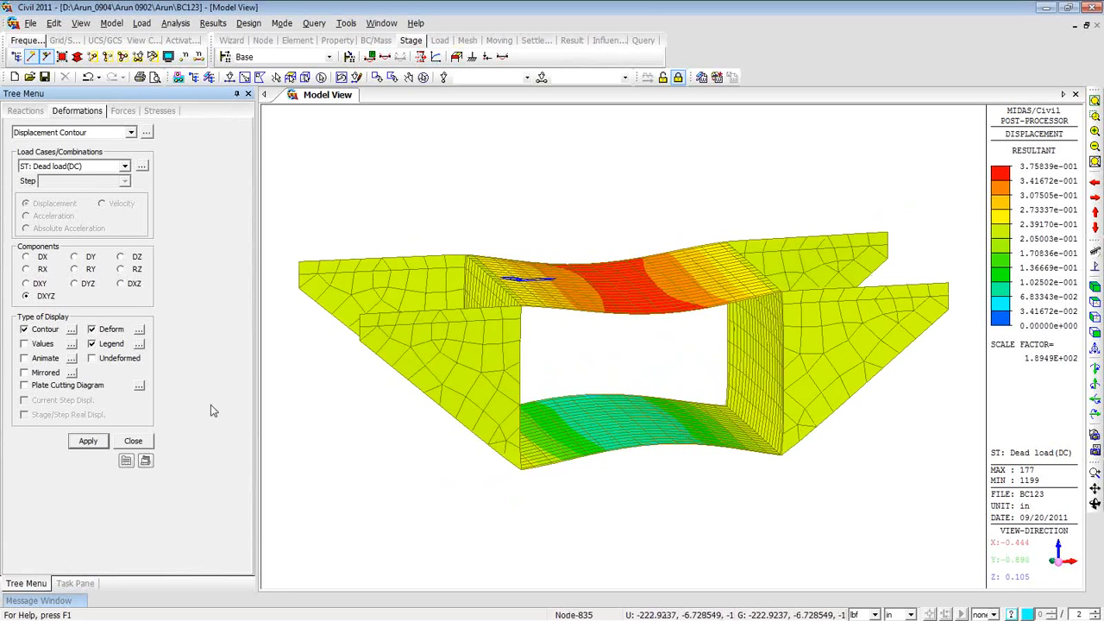
left_click(138, 330)
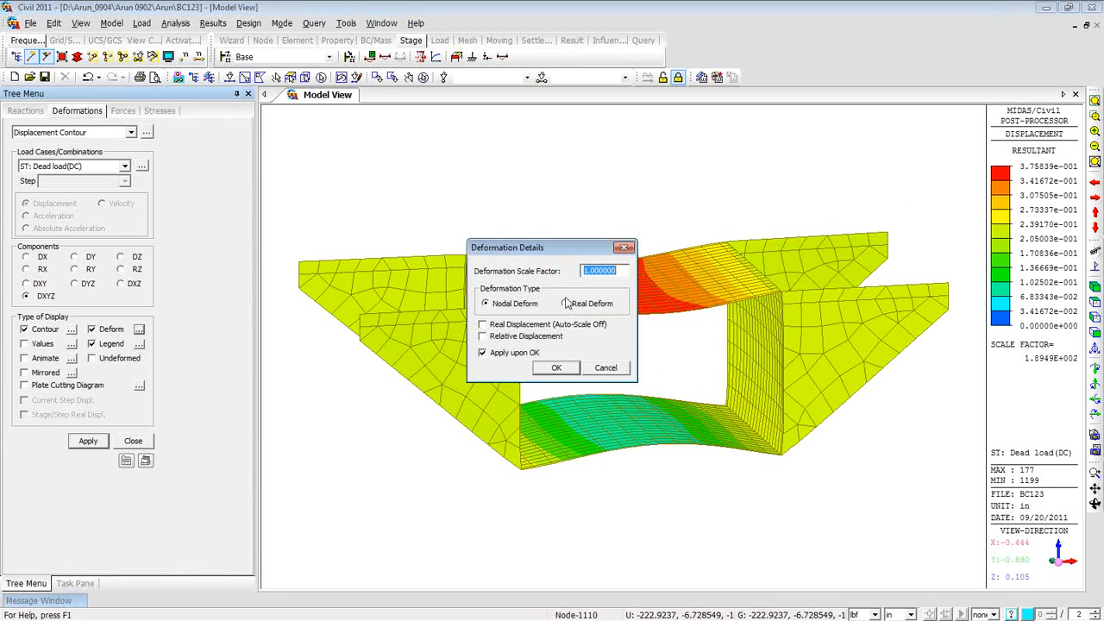
type("0.5")
left_click(557, 368)
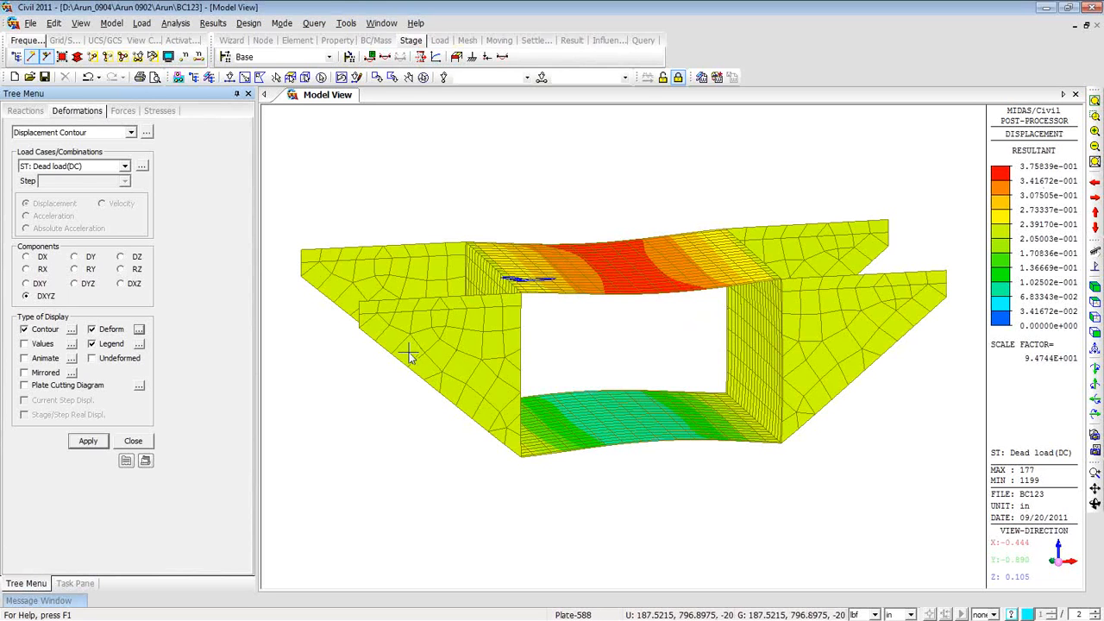
mouse_move(409, 356)
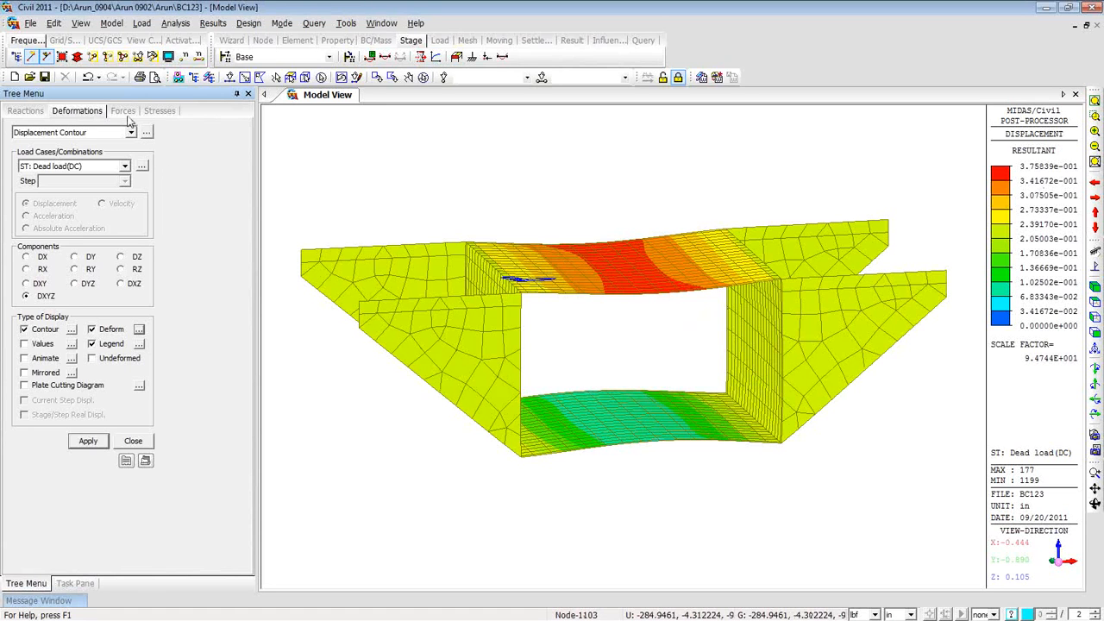
- Plot the DXYZ displacement contour for the System Temp.(+) load case
left_click(125, 167)
scroll(123, 204, "down", 2)
scroll(125, 204, "up", 1)
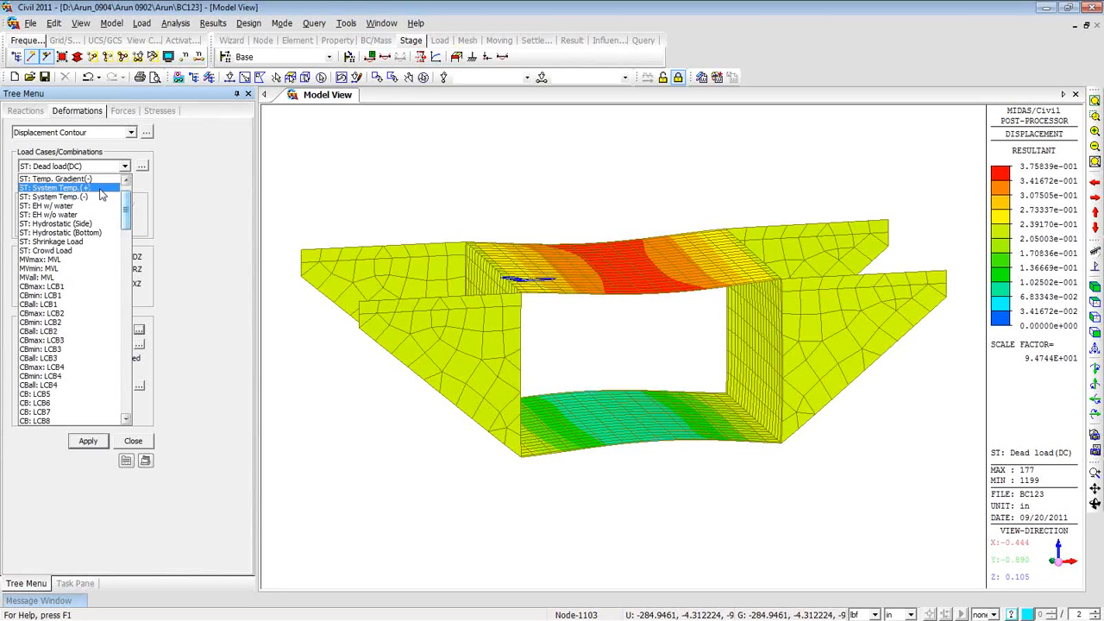
left_click(100, 188)
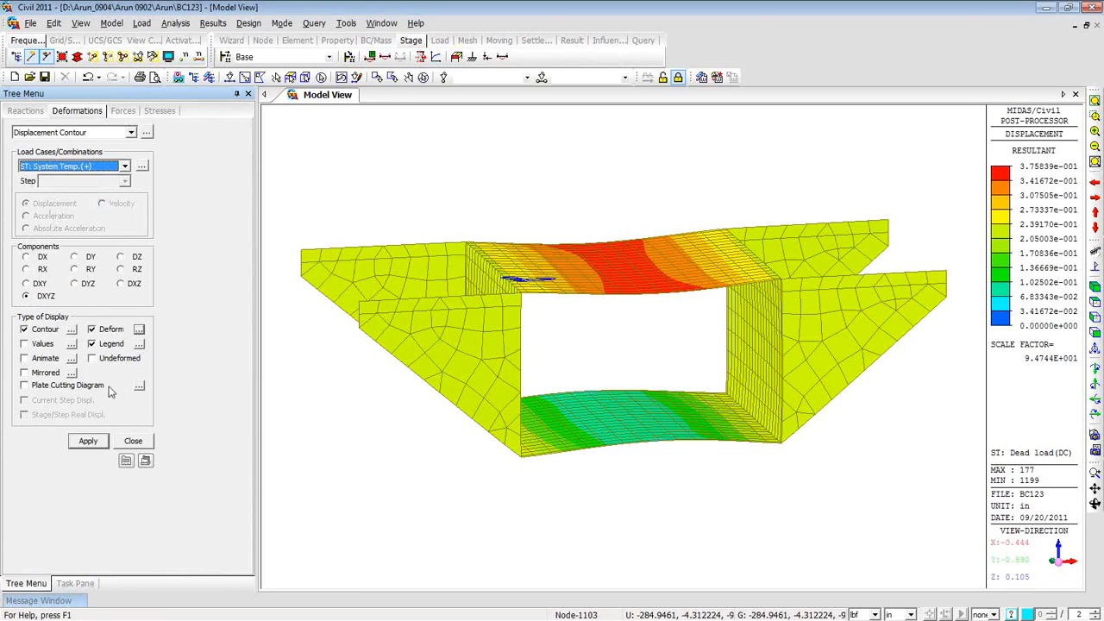
left_click(89, 441)
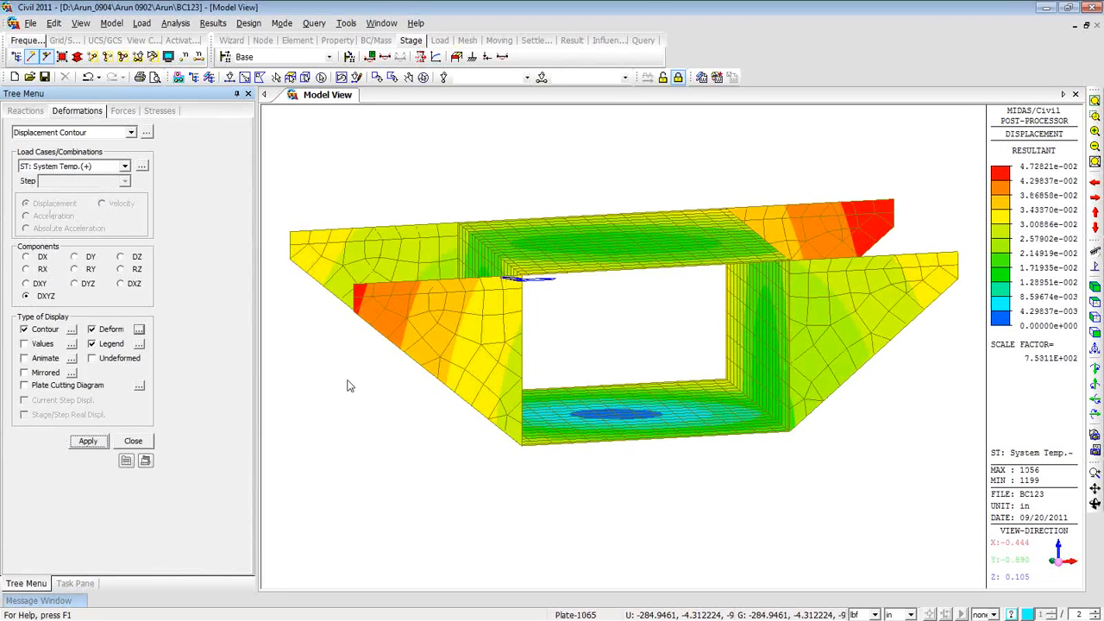
- Plot the System Temp.(+) displacement contours one after another for the DX, DY and DZ components
middle_click_drag(348, 388, 369, 406, "ctrl")
mouse_move(665, 300)
middle_mouse_down("ctrl")
mouse_move(606, 389)
mouse_move(657, 309)
middle_mouse_up("ctrl")
left_click(27, 257)
left_click(88, 442)
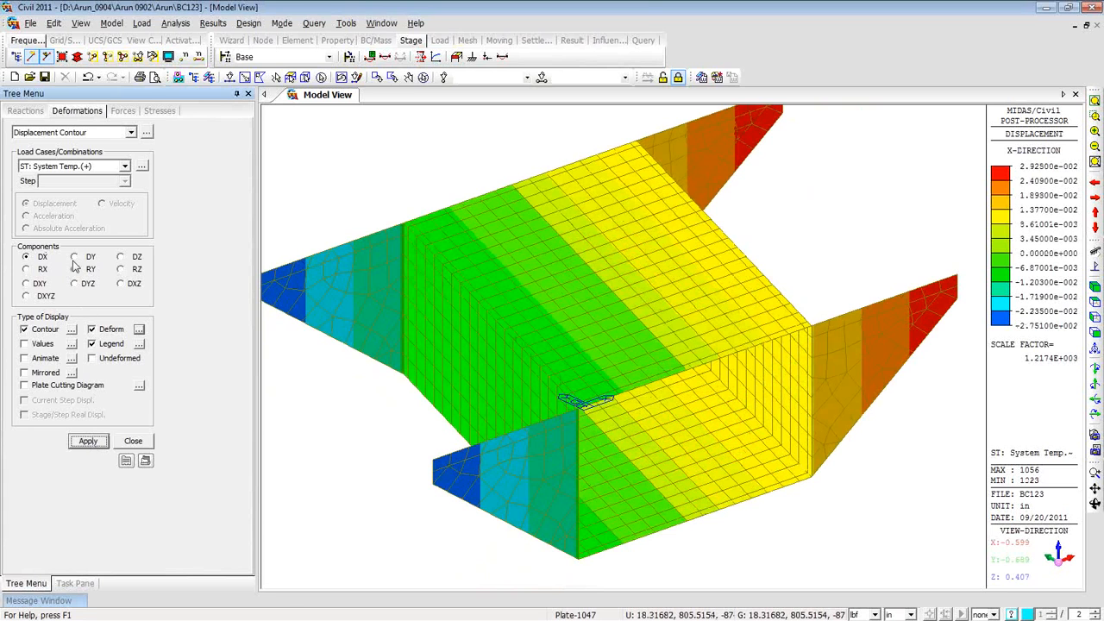
left_click(74, 257)
left_click(88, 441)
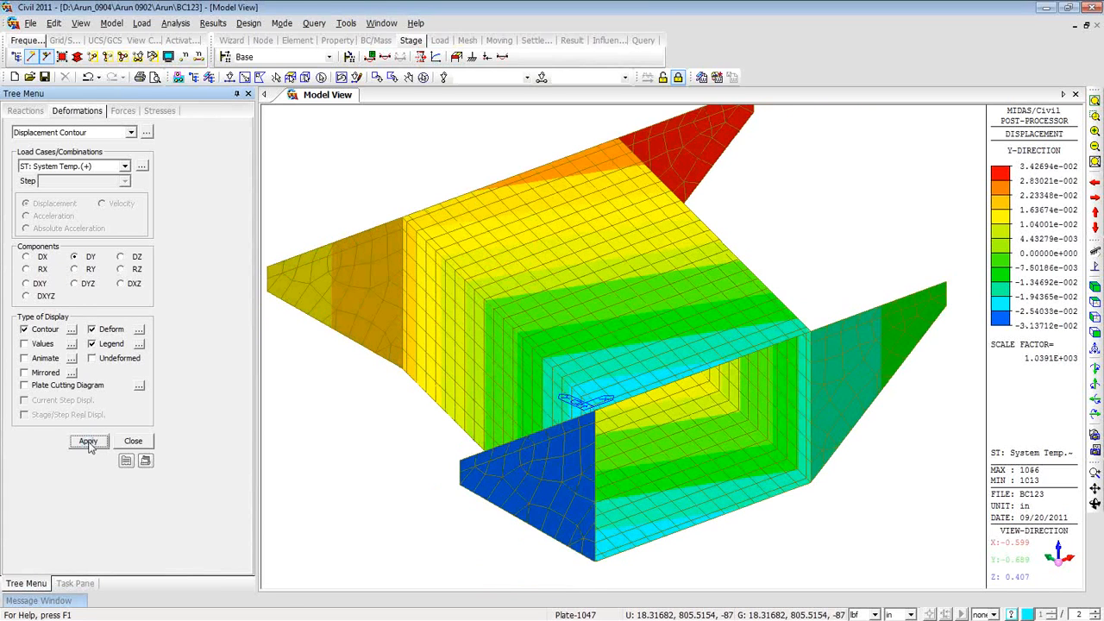
left_click(121, 257)
left_click(86, 443)
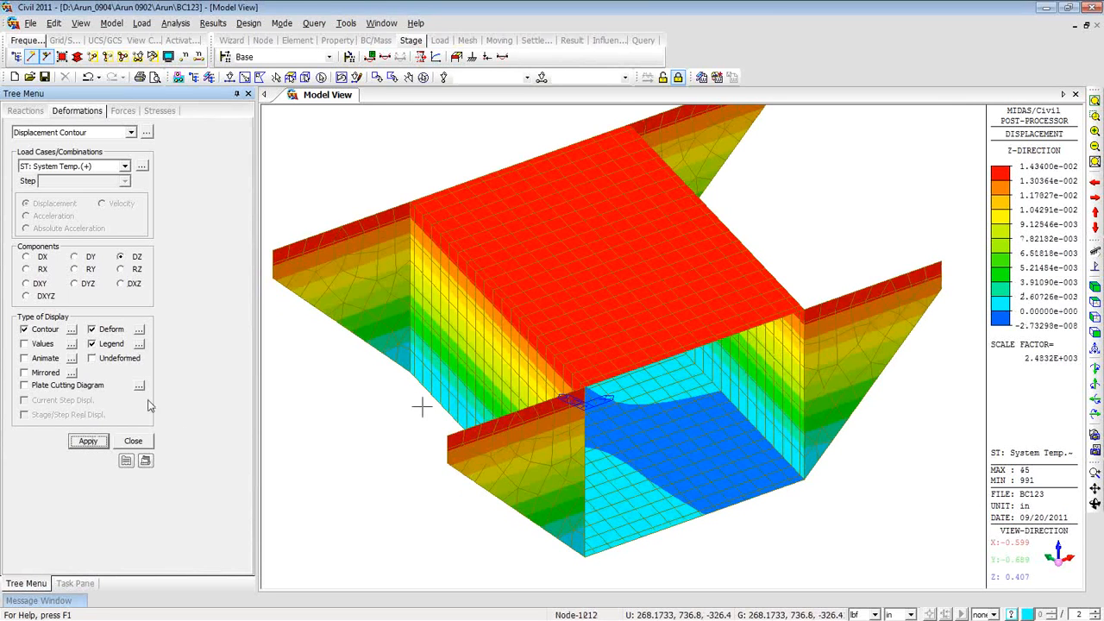
- Select the DXYZ component and tabulate the displacements of nodes 1to1544 for Dead load(DC) and System Temp.(+)
left_click(27, 295)
left_click(147, 134)
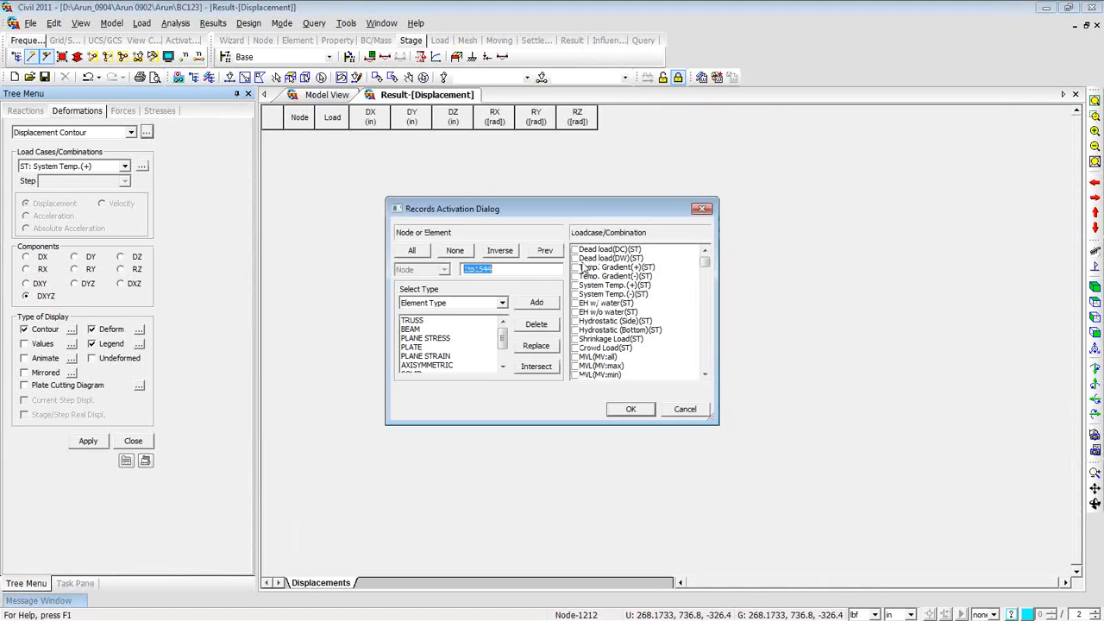
left_click(574, 249)
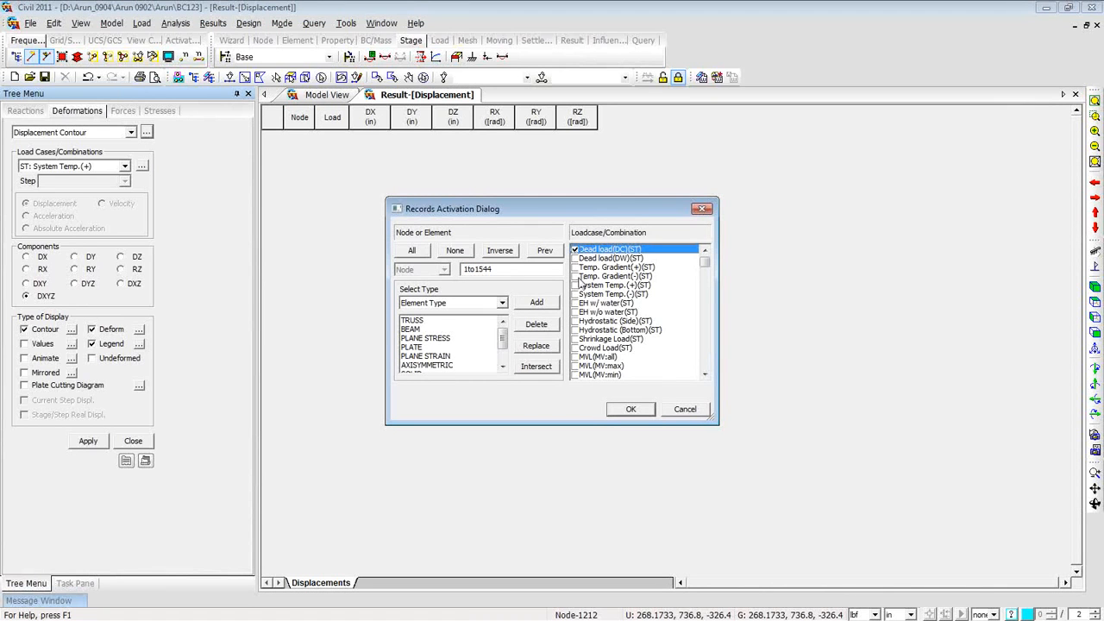
left_click(575, 276)
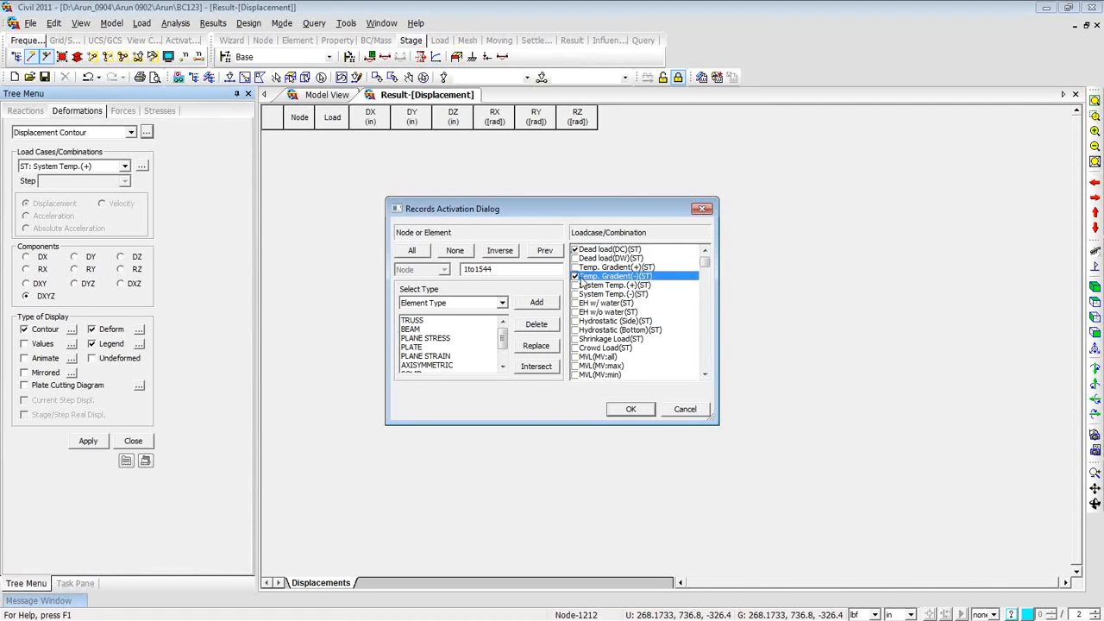
left_click(576, 276)
left_click(575, 294)
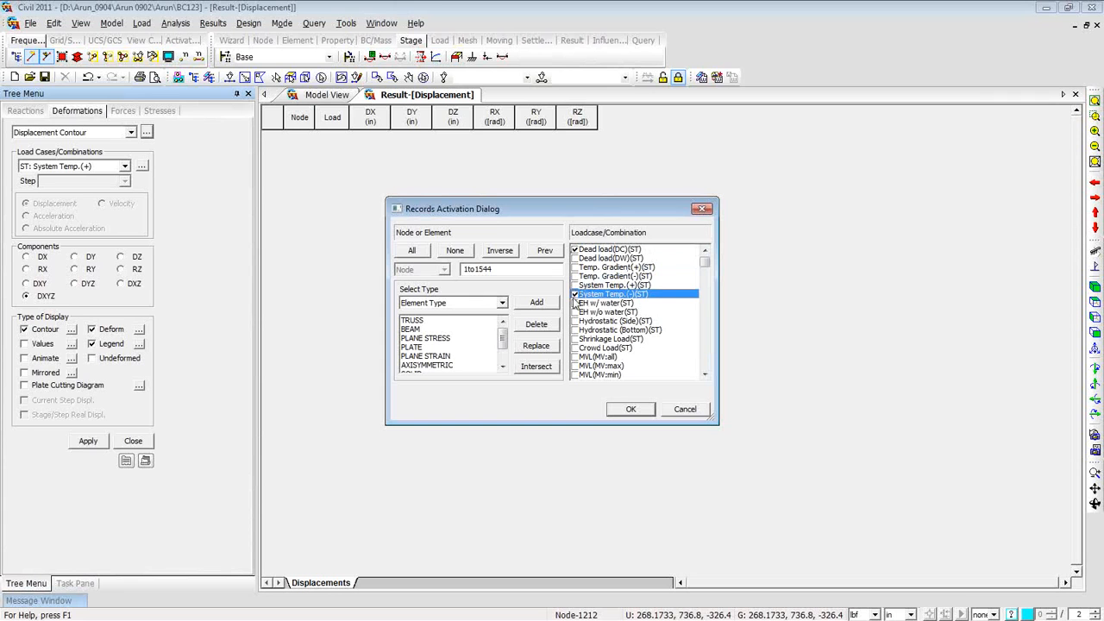
left_click(575, 285)
left_click(576, 294)
left_click(637, 413)
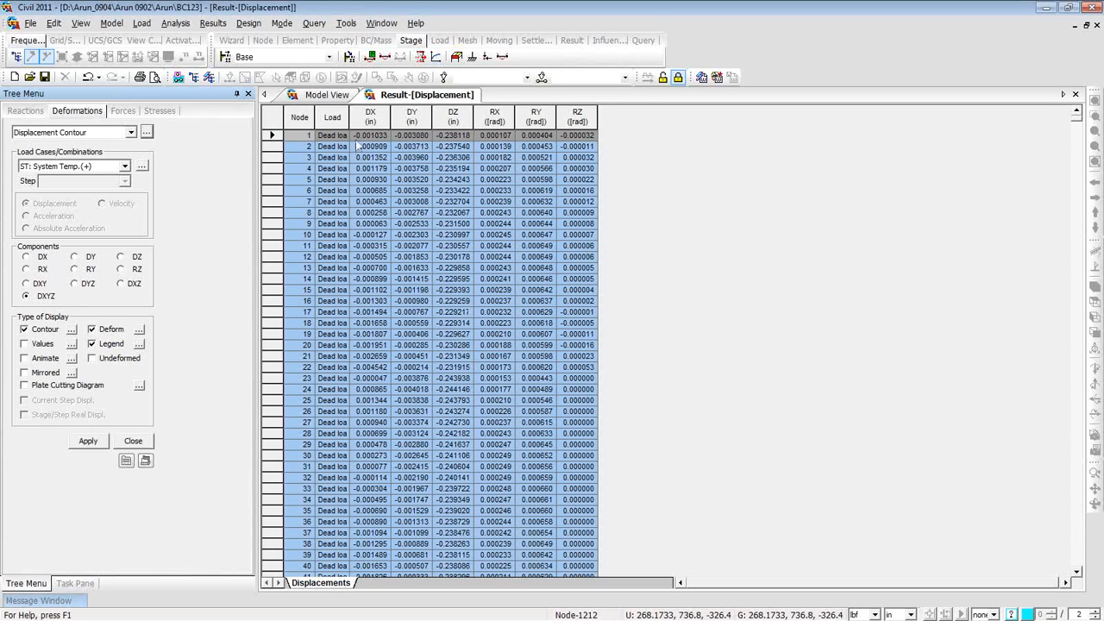
- Look back at the model plot, then widen the Load column of the displacement table to show full load case names
left_click(326, 97)
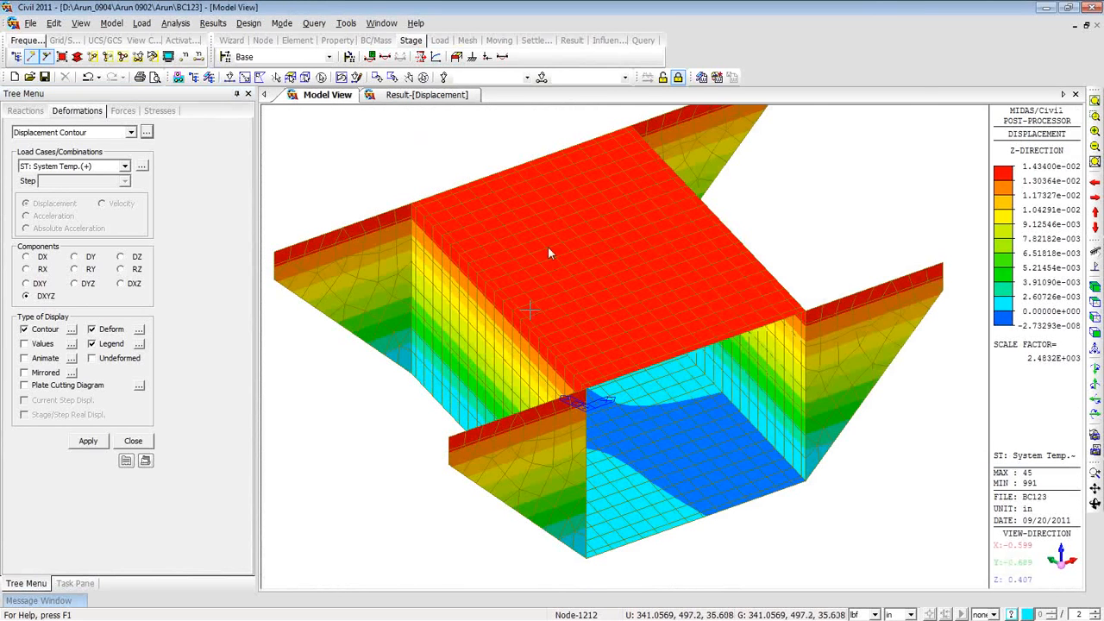
left_click(412, 96)
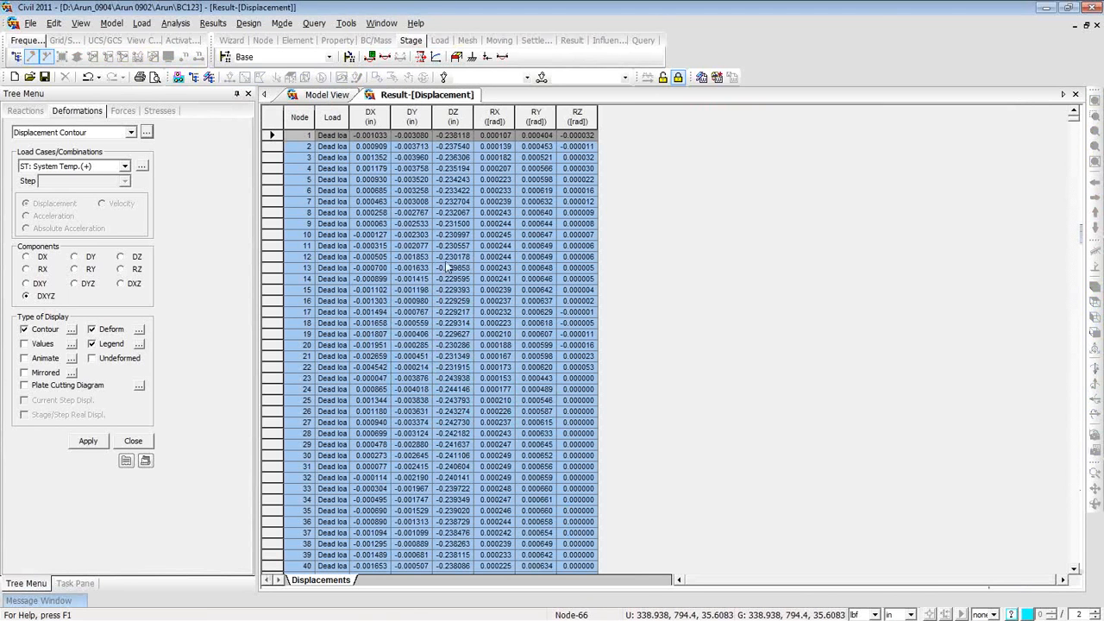
left_click_drag(349, 117, 373, 117)
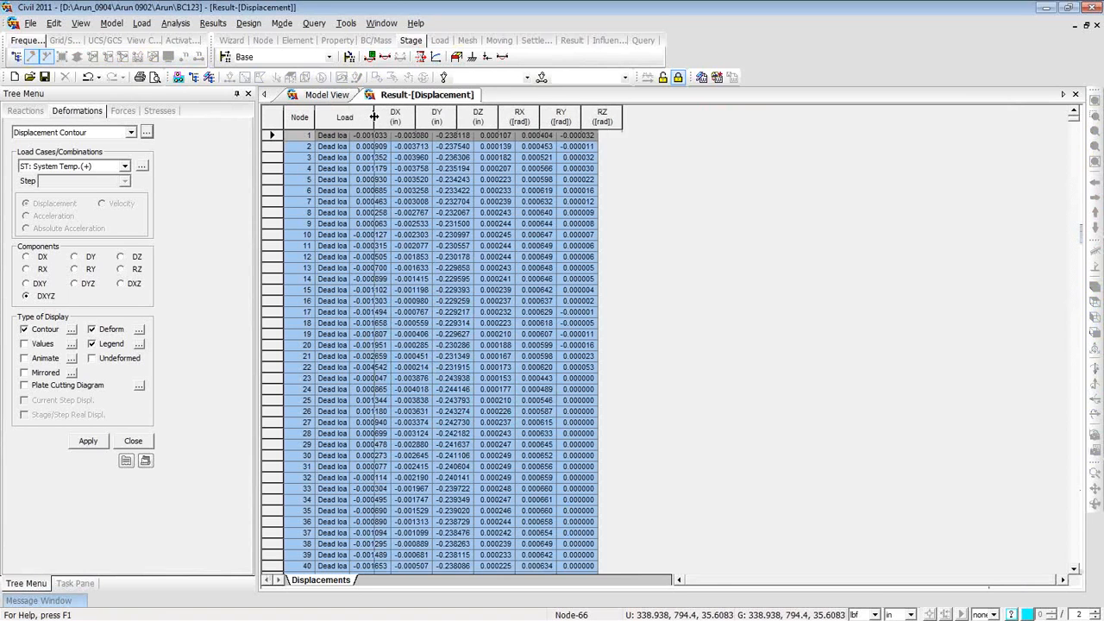
- Sort the displacement table in ascending order with DZ as the first sort key, then close the table
right_click(435, 197)
left_click(483, 237)
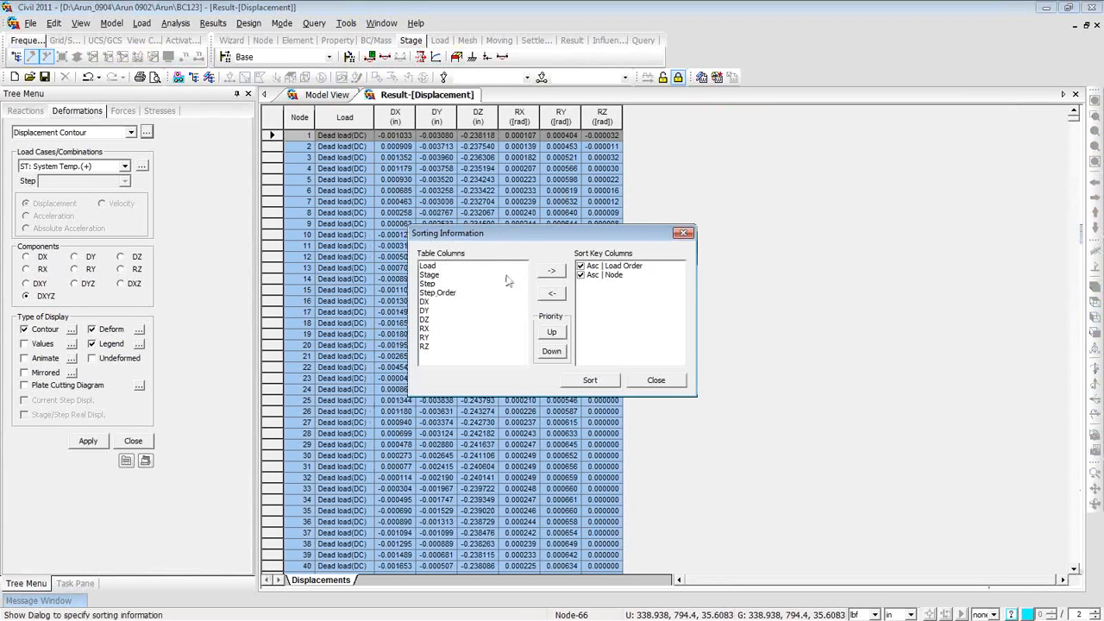
left_click(425, 319)
left_click(552, 269)
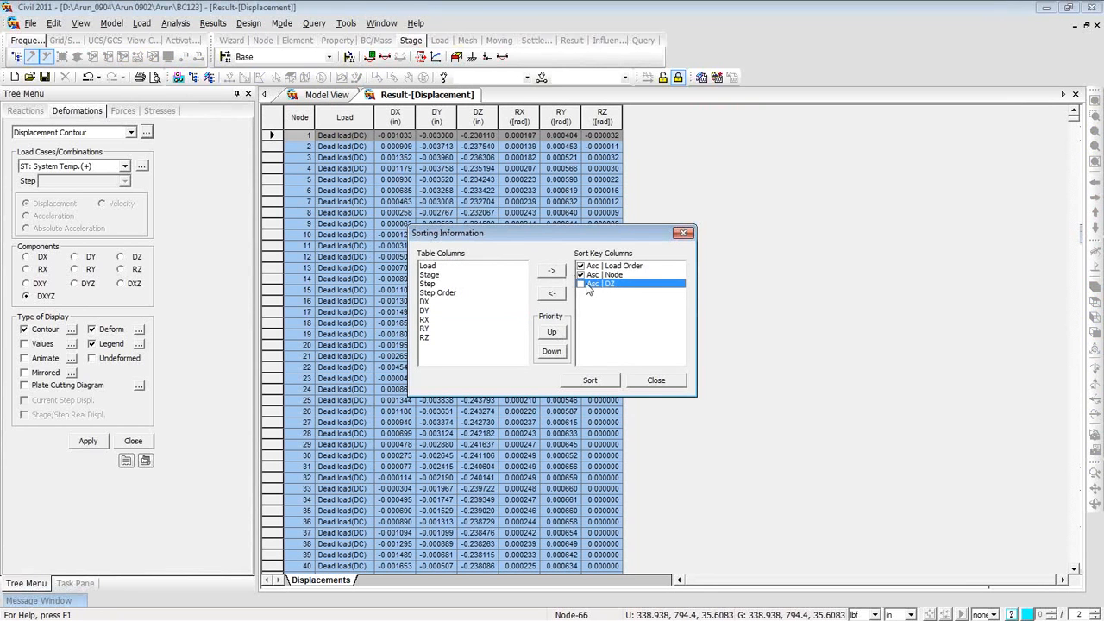
left_click(552, 332)
left_click(552, 332)
left_click(589, 381)
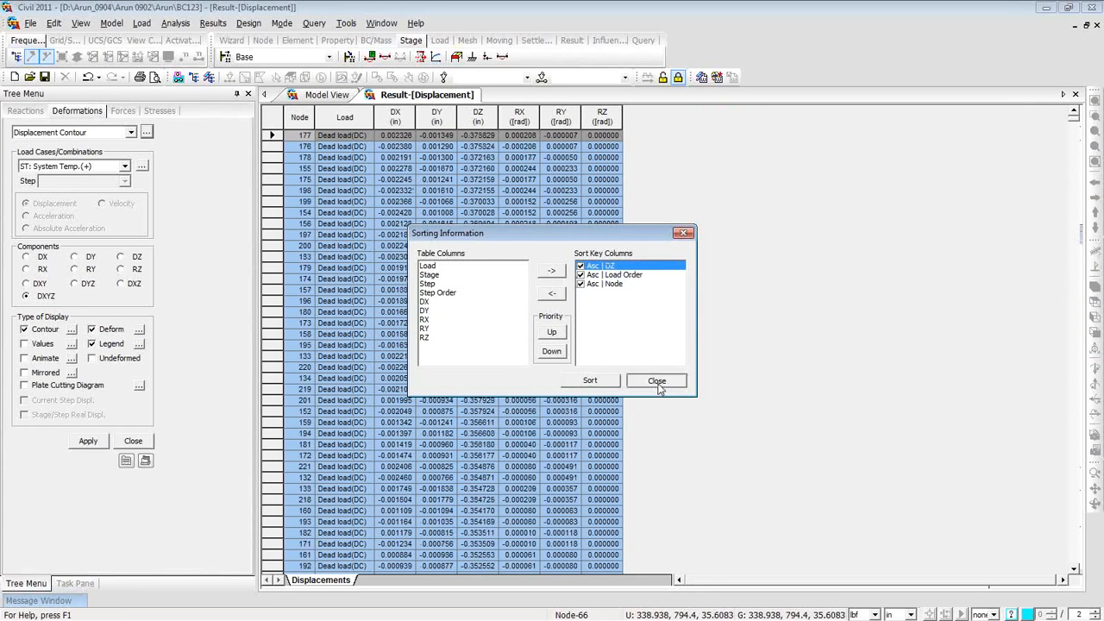
left_click(656, 380)
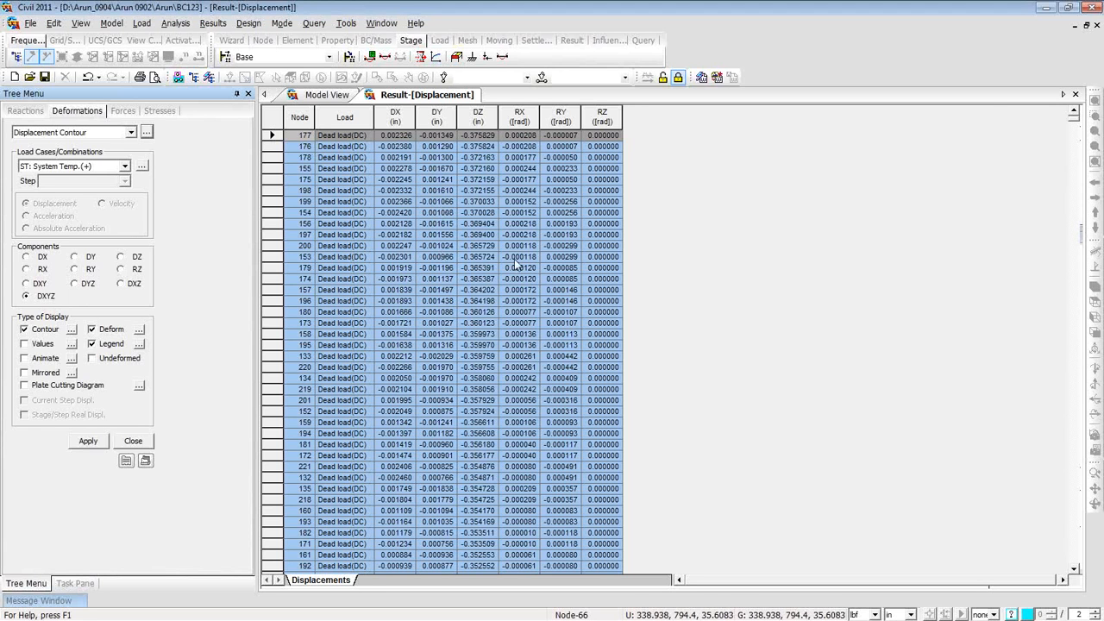
left_click(1075, 94)
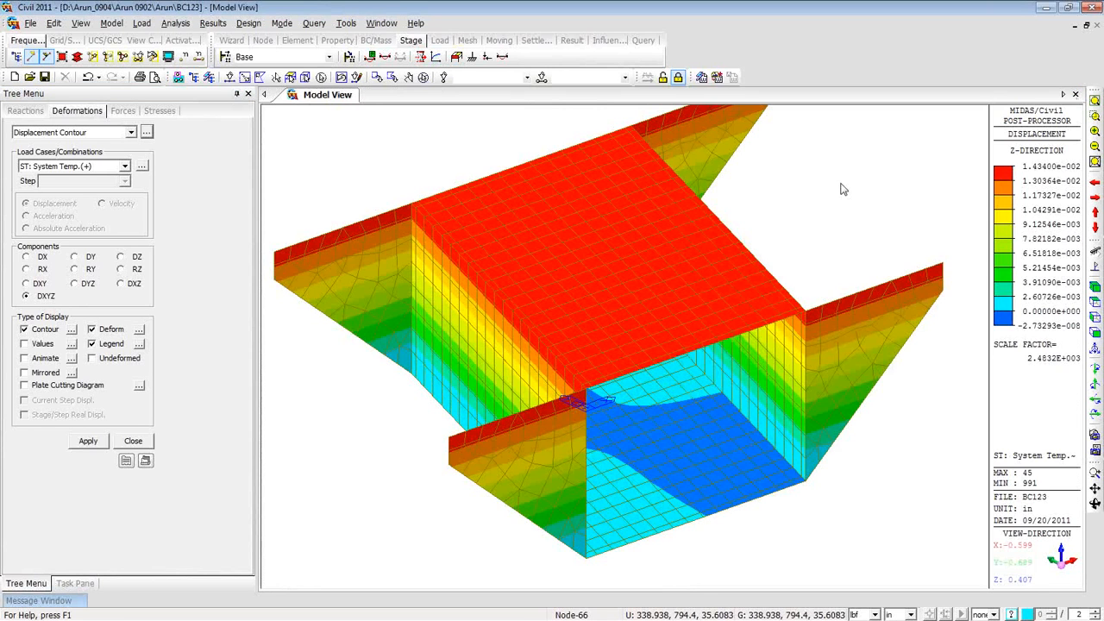
- Switch the force results to Plate Forces/Moments and choose the Dead load(DC) load case
left_click(130, 112)
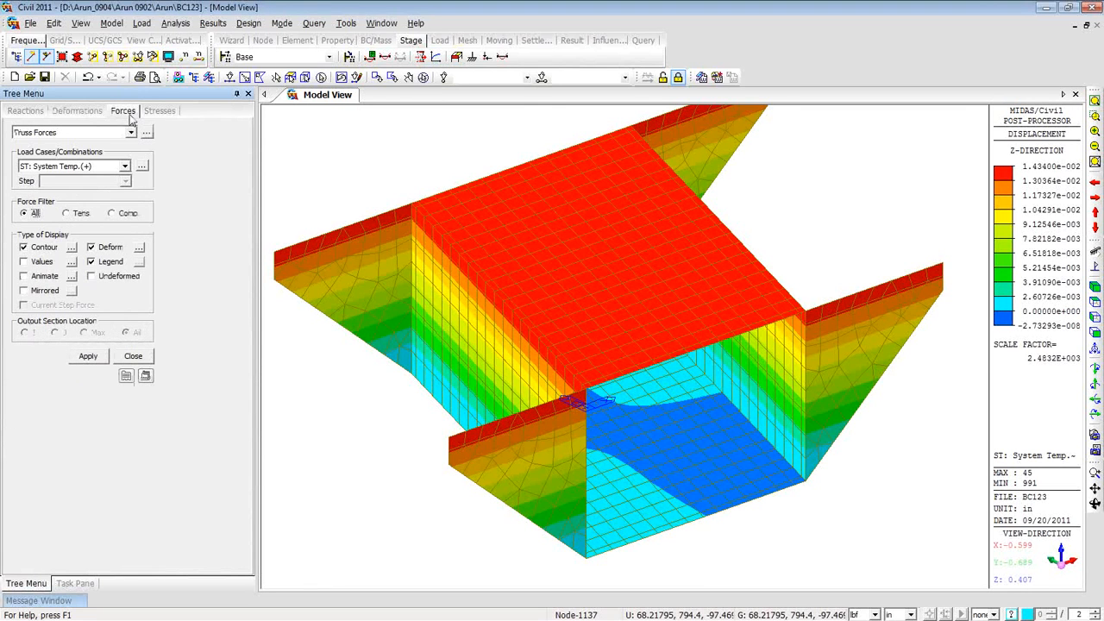
left_click(130, 133)
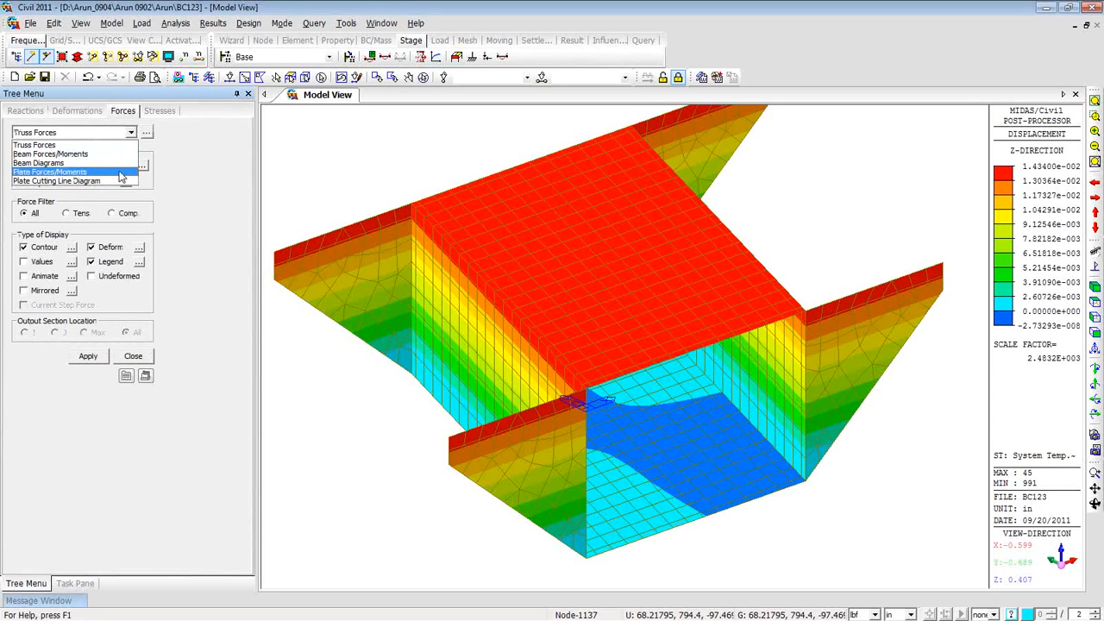
left_click(122, 177)
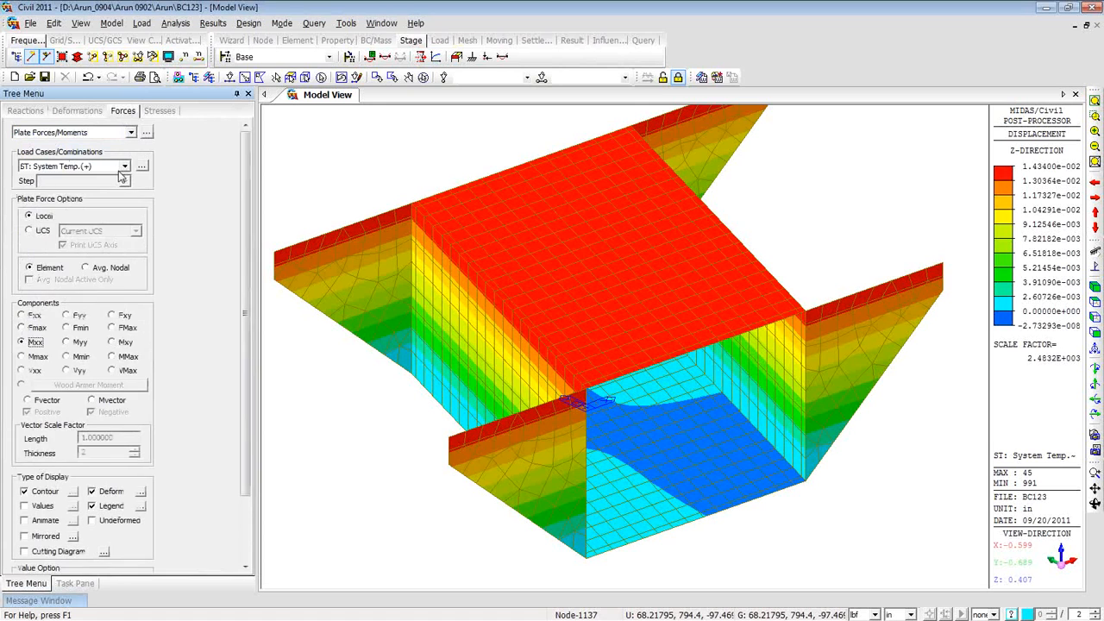
left_click(123, 167)
scroll(117, 183, "up", 2)
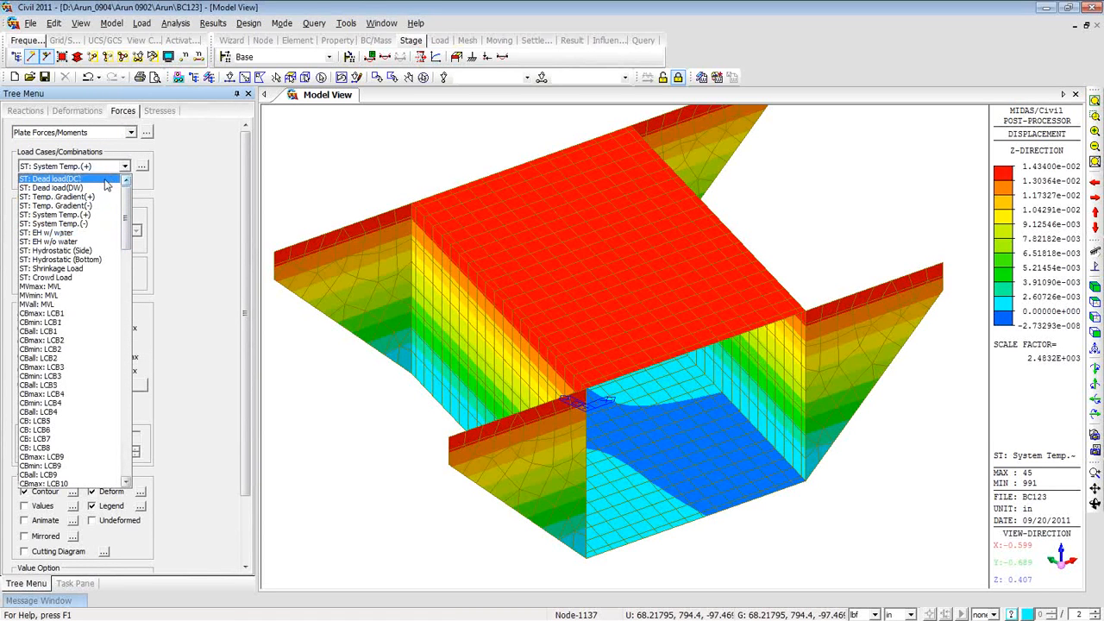
left_click(61, 178)
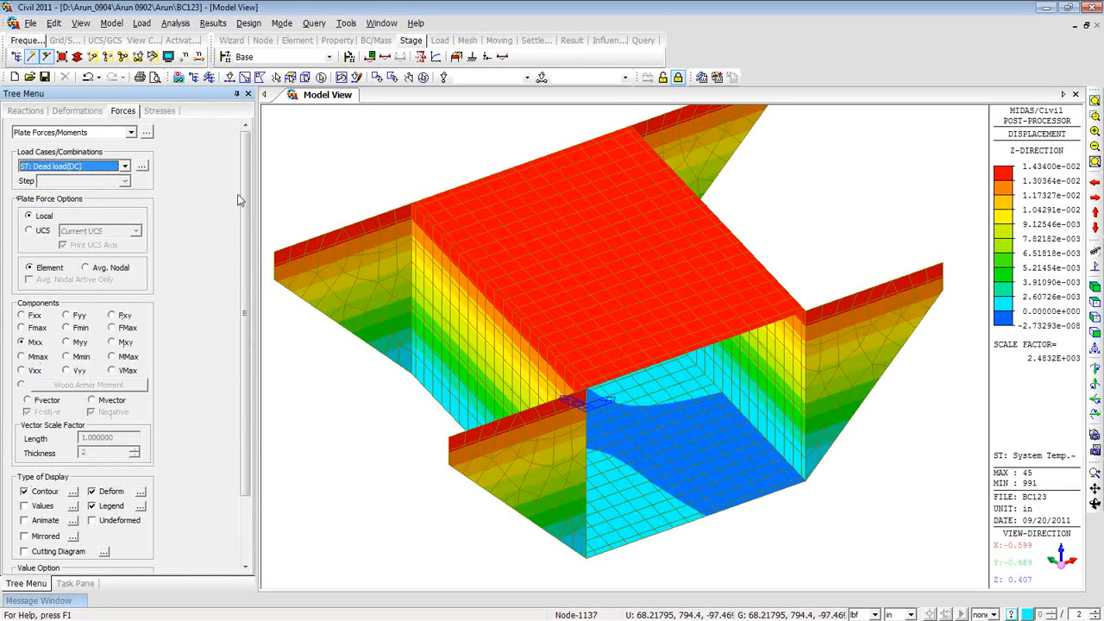
- Plot the Mxx plate moment contour using average nodal values, with the deformed shape turned off
mouse_move(244, 201)
left_mouse_down()
mouse_move(233, 247)
mouse_move(242, 211)
left_mouse_up()
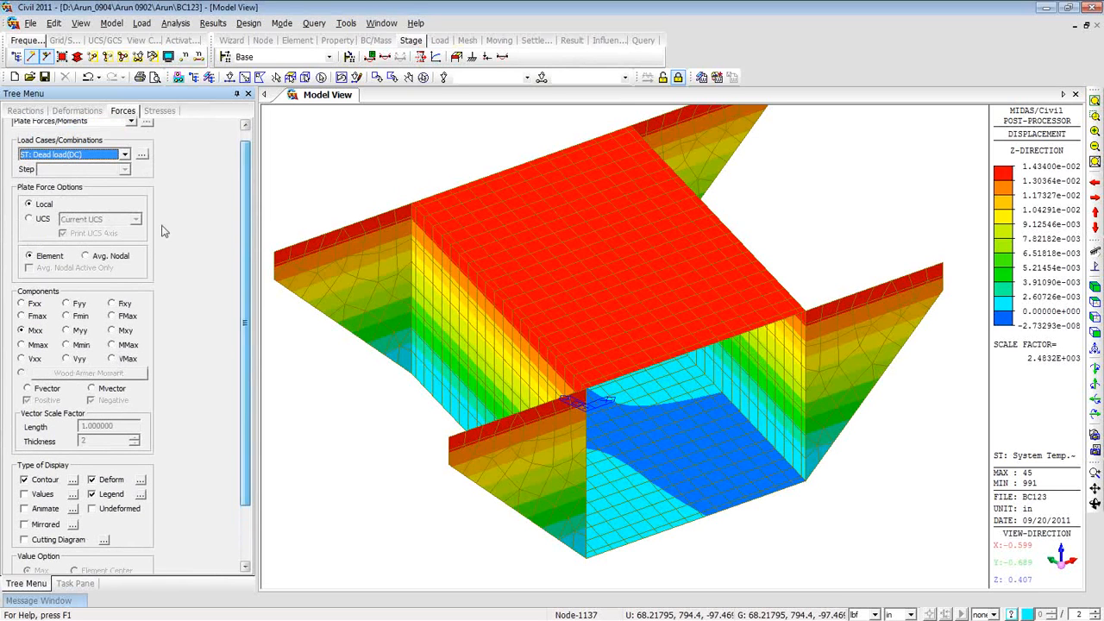
left_click(86, 256)
left_click_drag(245, 281, 230, 346)
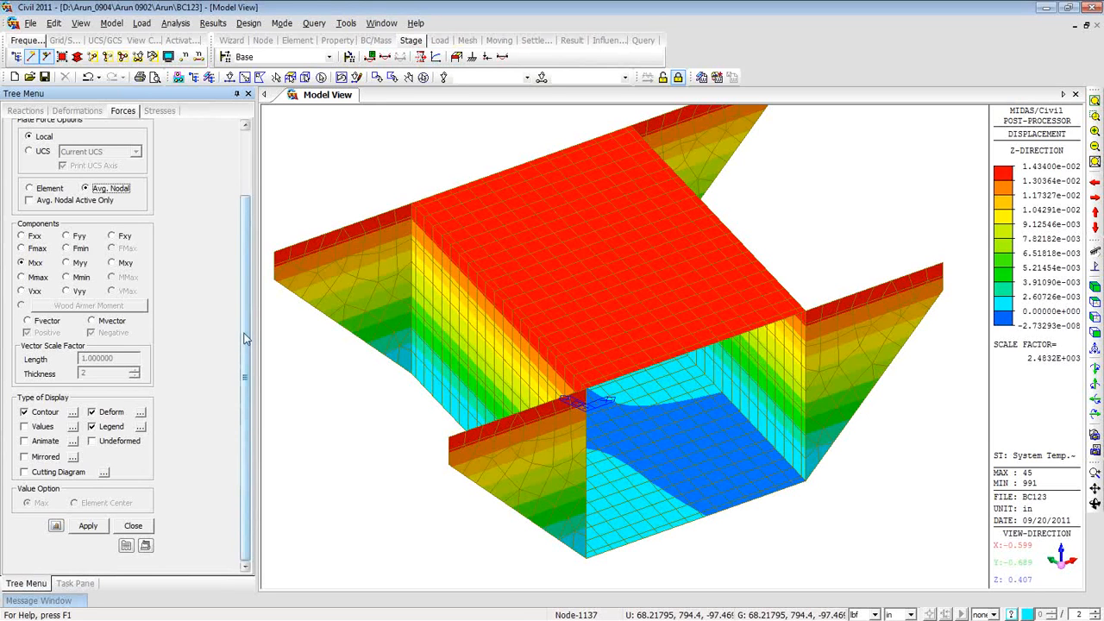
left_click(92, 413)
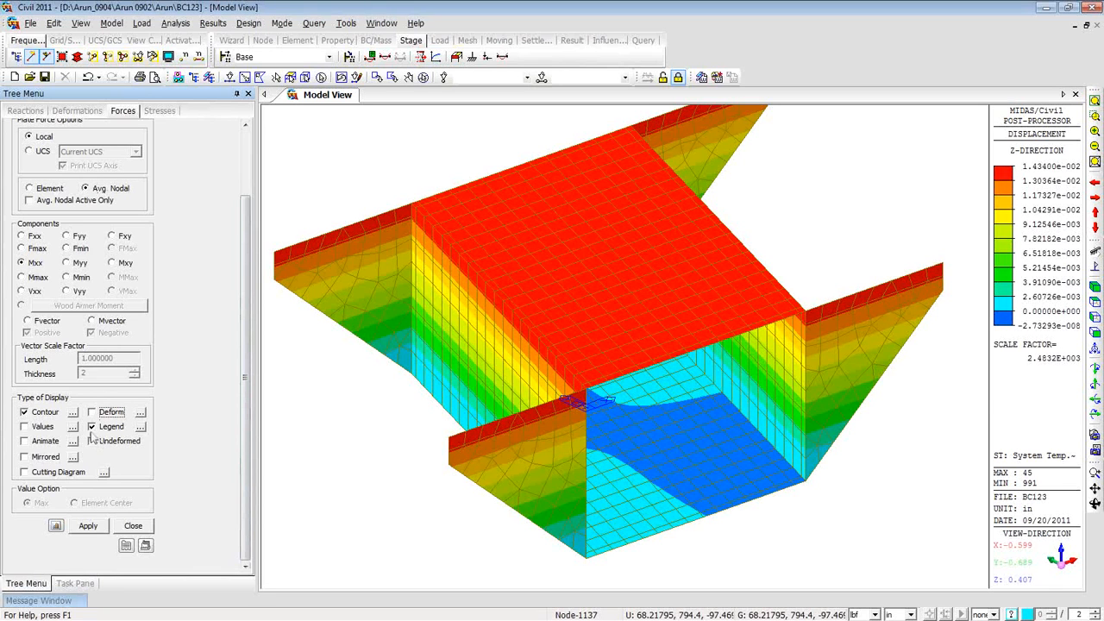
left_click(89, 526)
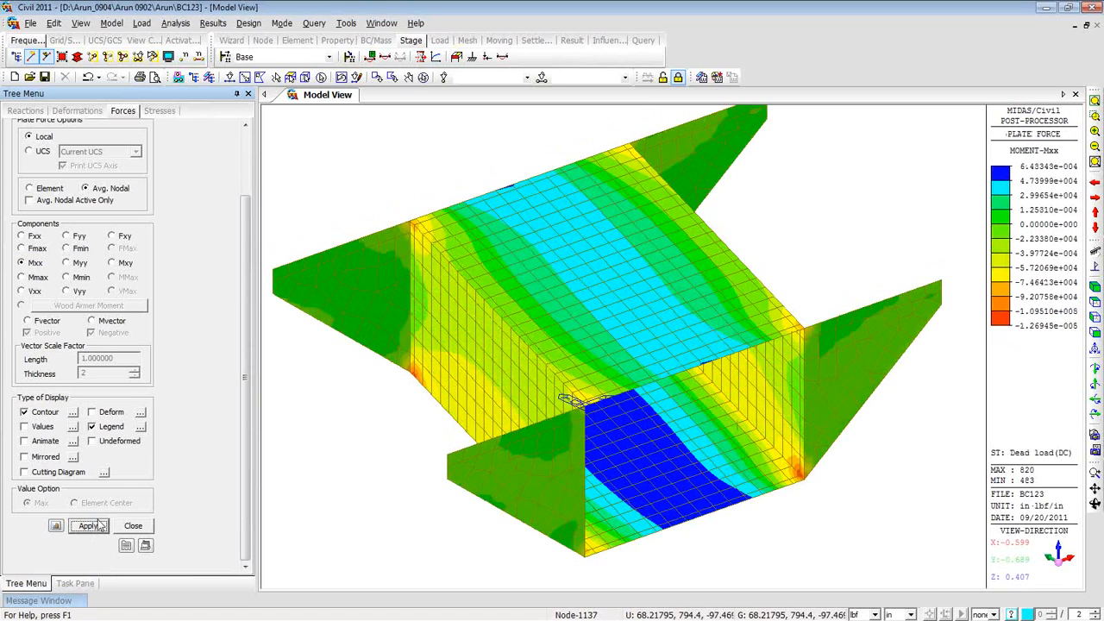
- Rotate the Mxx moment plot to show both slabs and set the force unit to kips
middle_click_drag(359, 377, 316, 365, "ctrl")
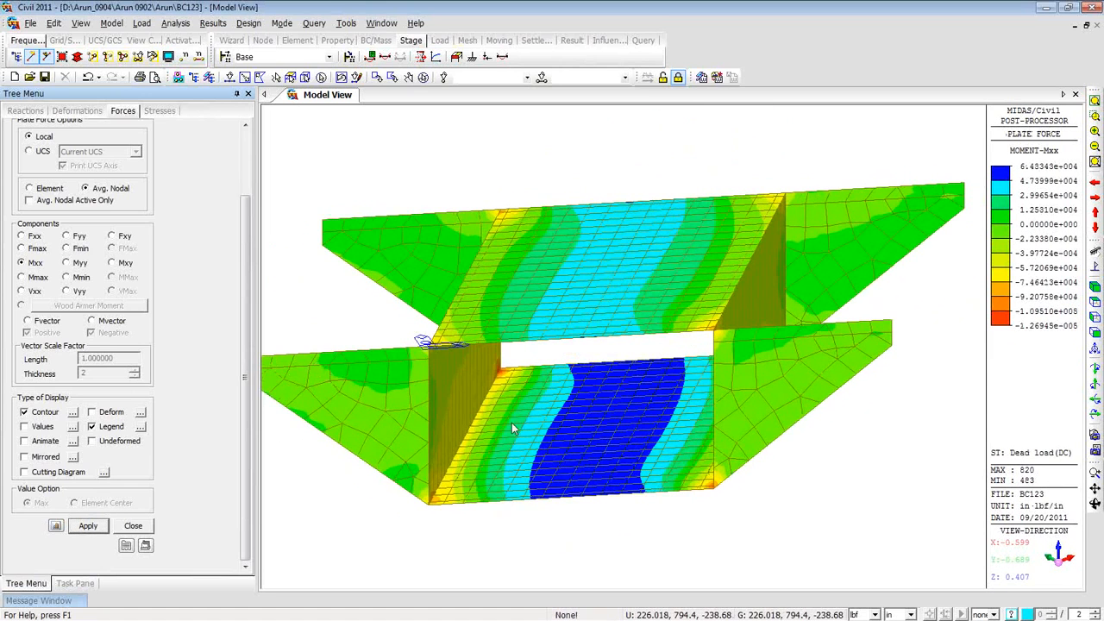
middle_click_drag(525, 417, 542, 387)
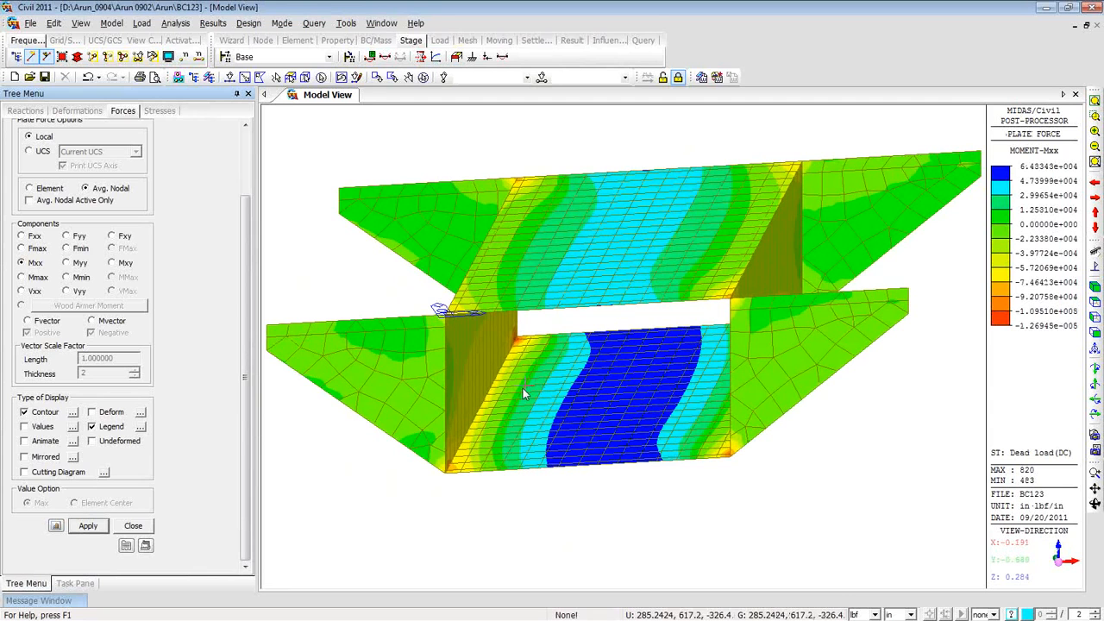
left_click(875, 614)
left_click(861, 602)
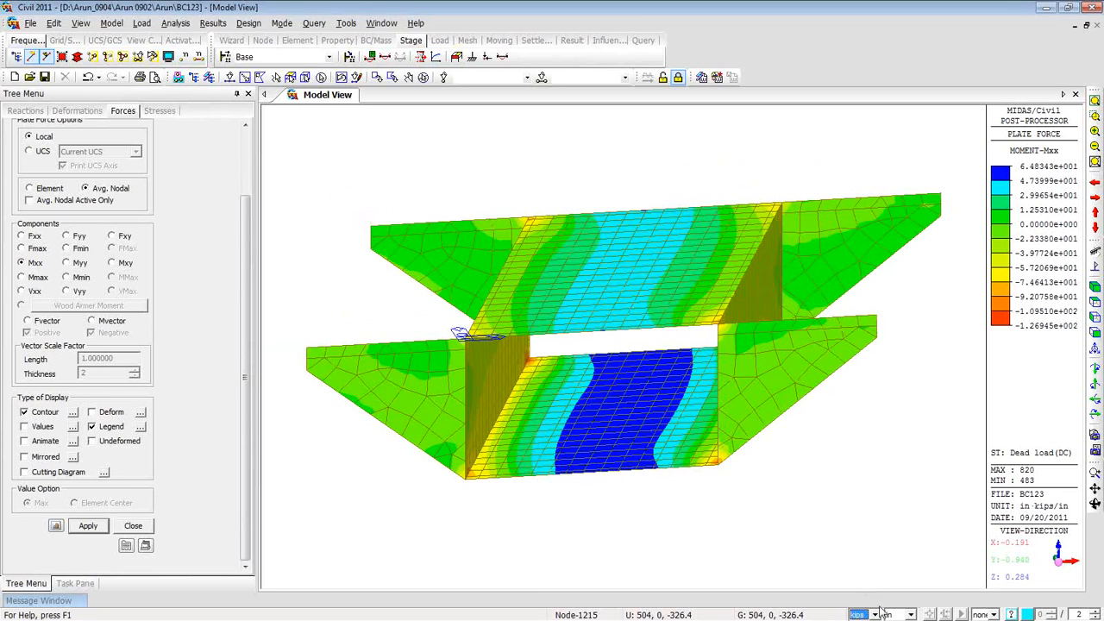
- Set the length unit for the moment results to ft
left_click(903, 614)
left_click(888, 589)
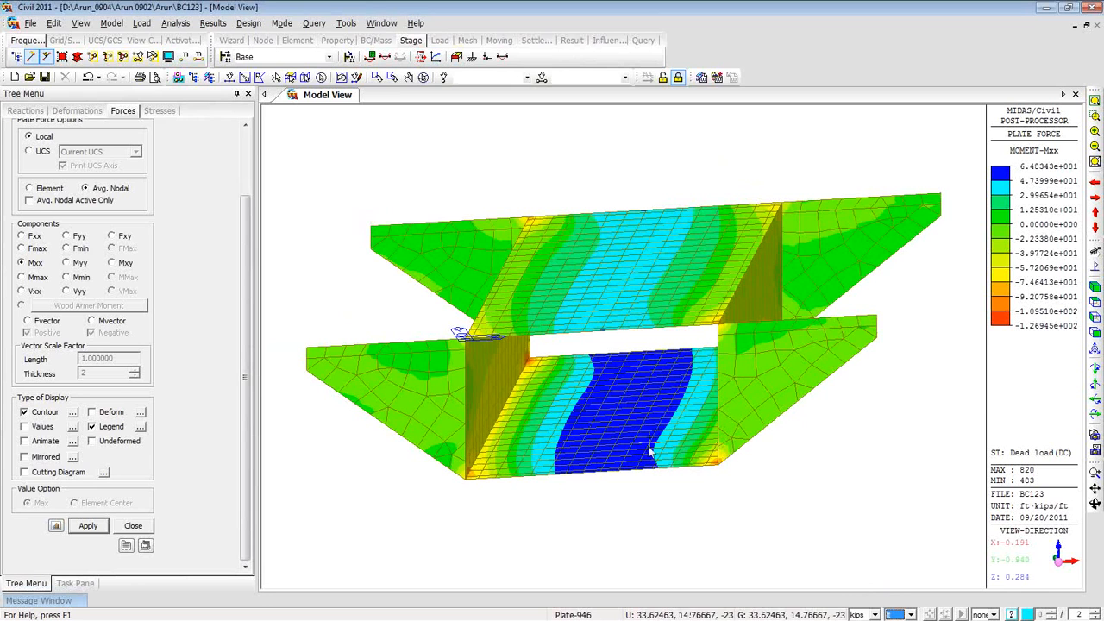
scroll(245, 342, "up", 3)
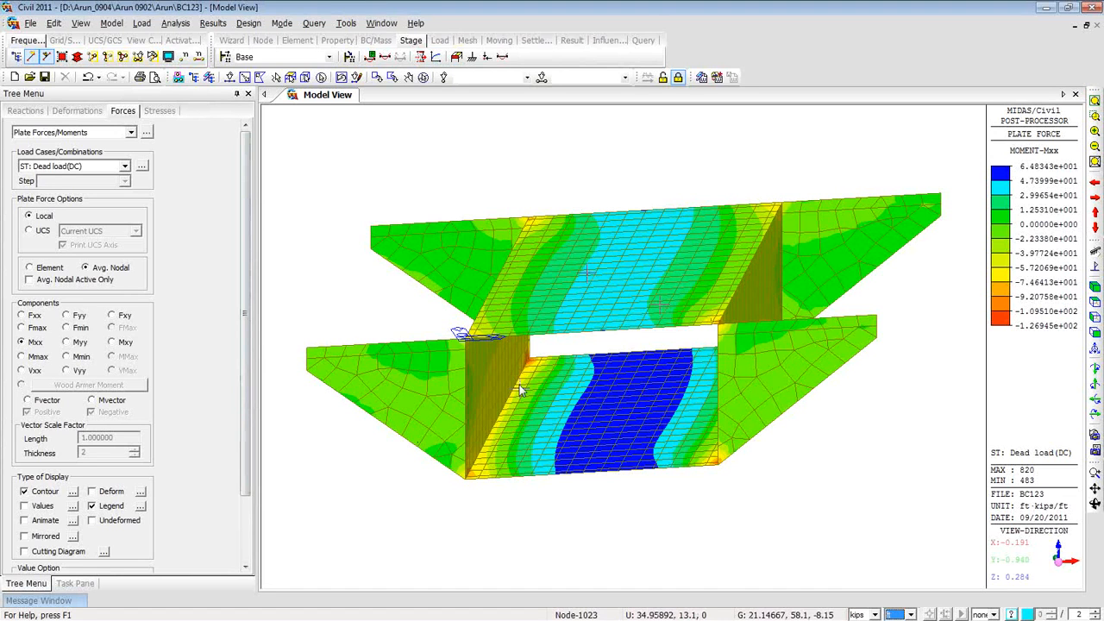
scroll(244, 404, "down", 3)
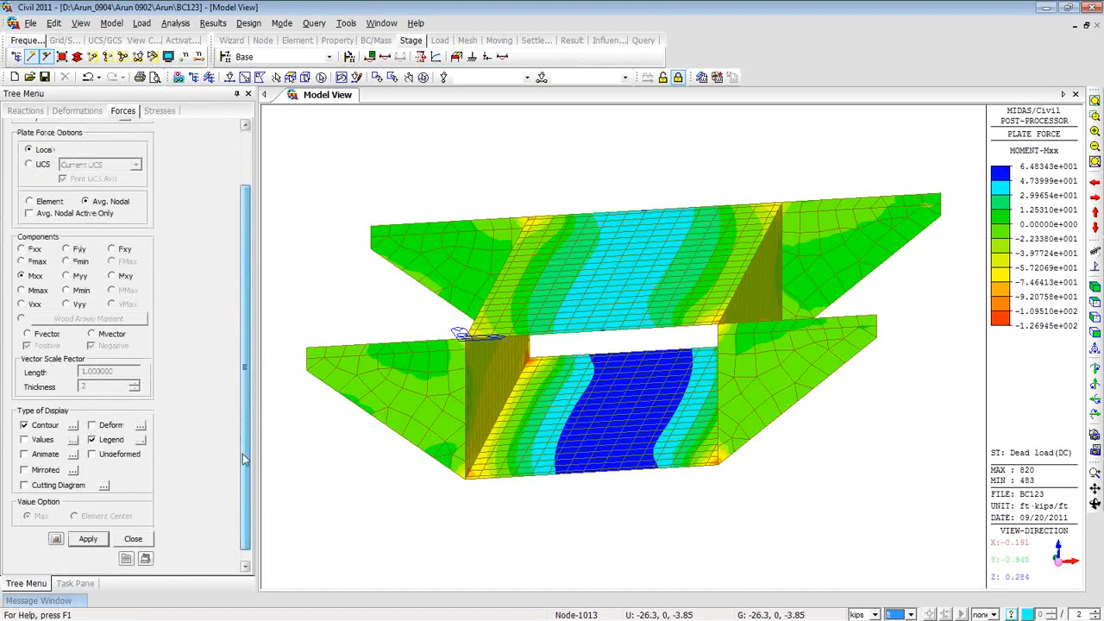
- Enable the cutting diagram and add a cutting line across the top slab from 11.4408, 31.43333, 0 to 53.4408, 31.43333, 0
left_click(25, 475)
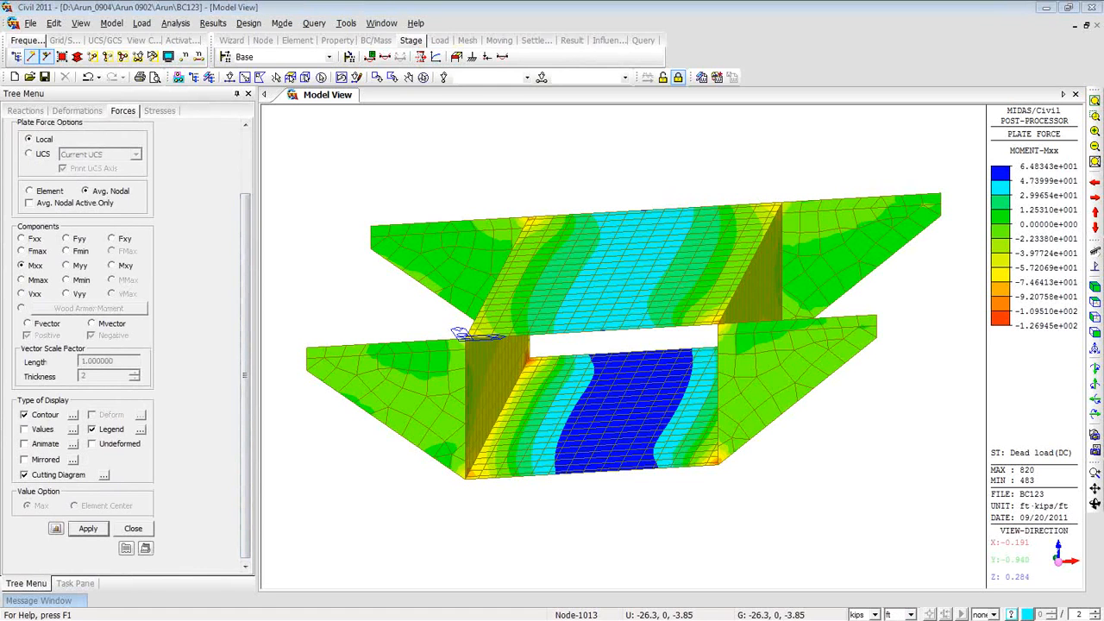
left_click_drag(0, 163, 257, 115)
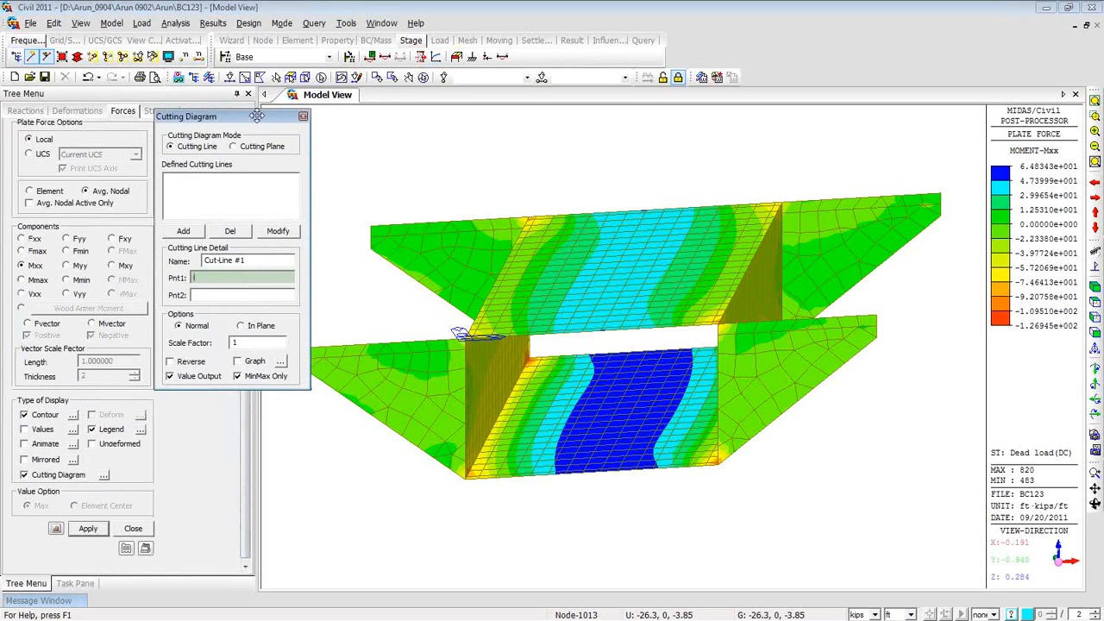
left_click(416, 283)
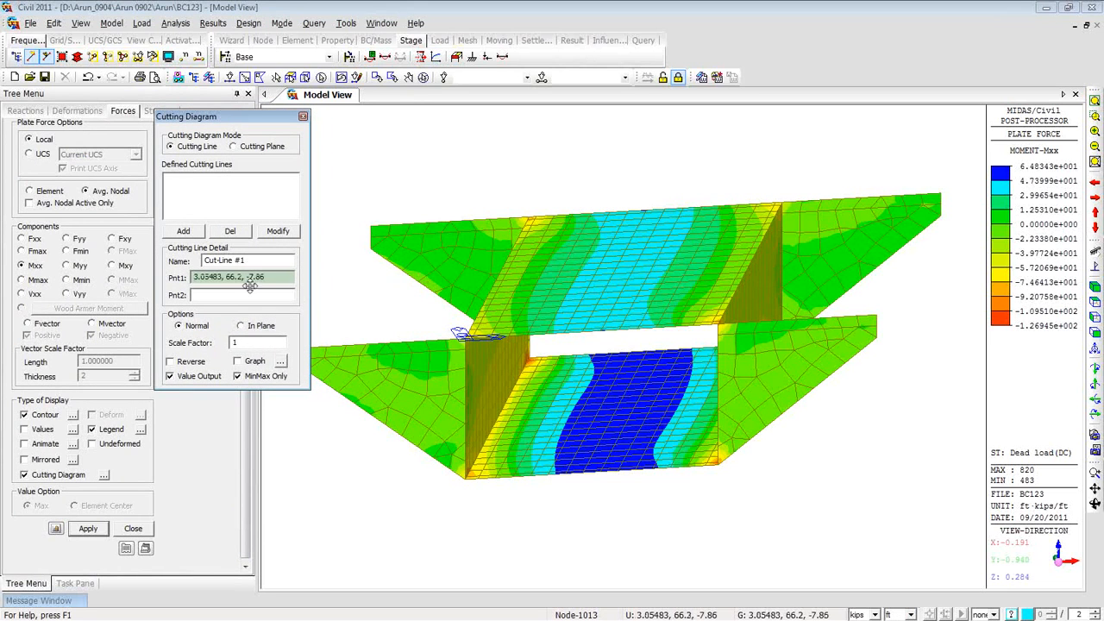
left_click(368, 293)
mouse_move(371, 294)
middle_mouse_down("ctrl")
mouse_move(384, 306)
mouse_move(402, 301)
mouse_move(382, 291)
middle_mouse_up("ctrl")
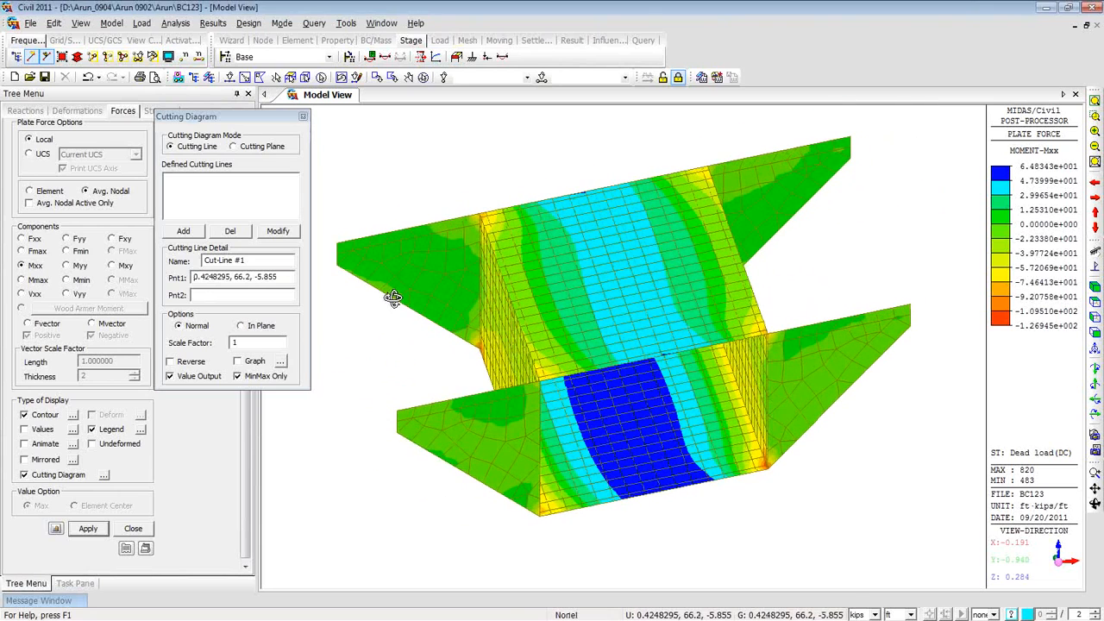
left_click(237, 280)
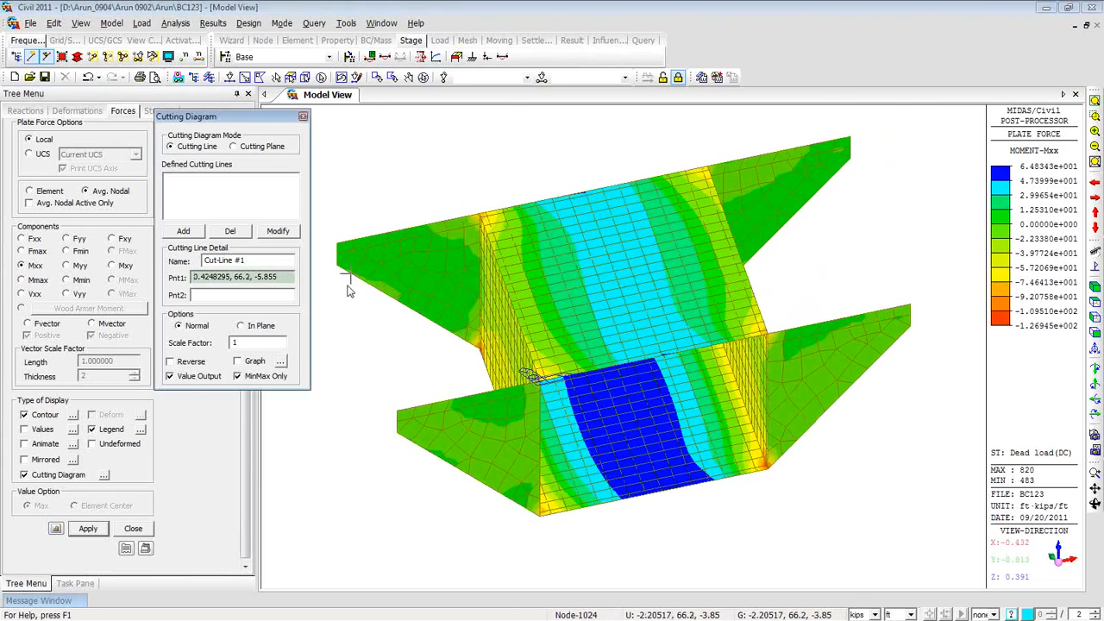
left_click(512, 305)
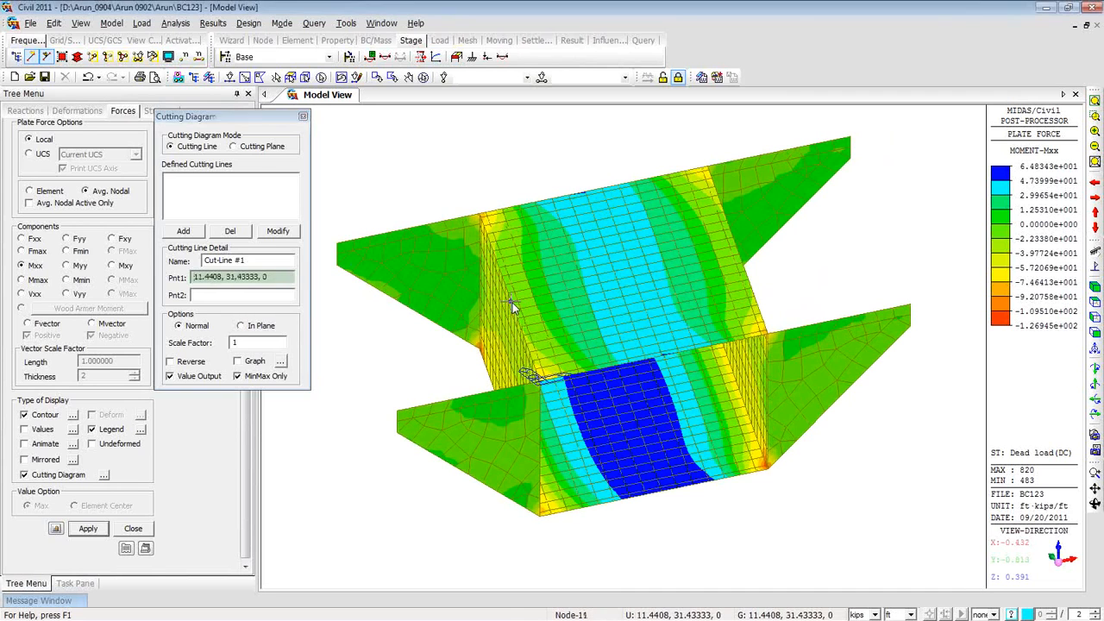
left_click(742, 257)
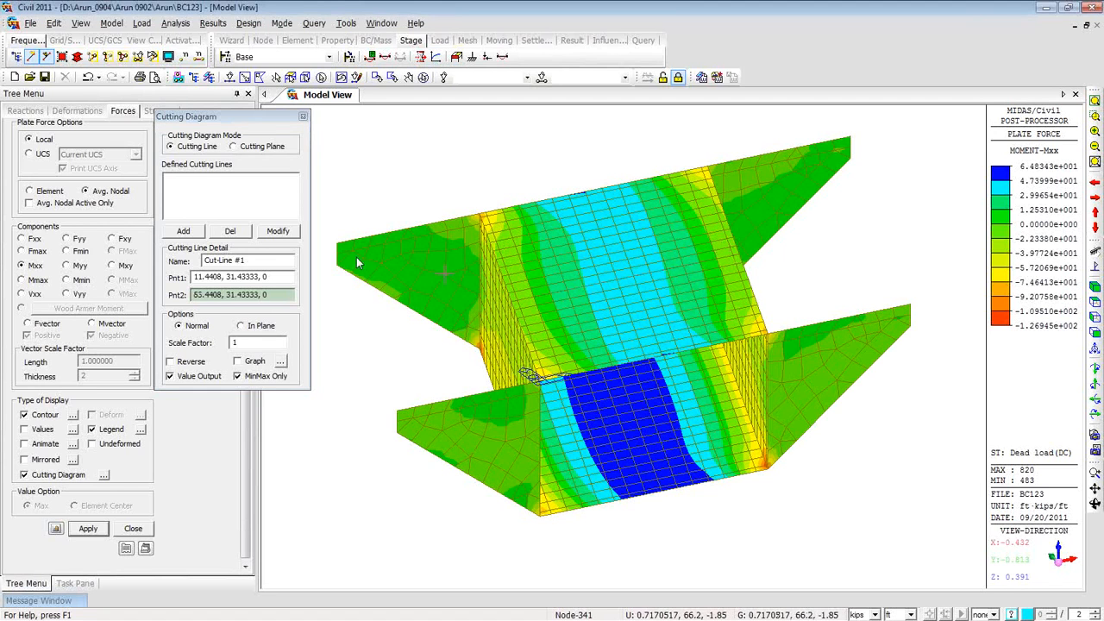
left_click(184, 231)
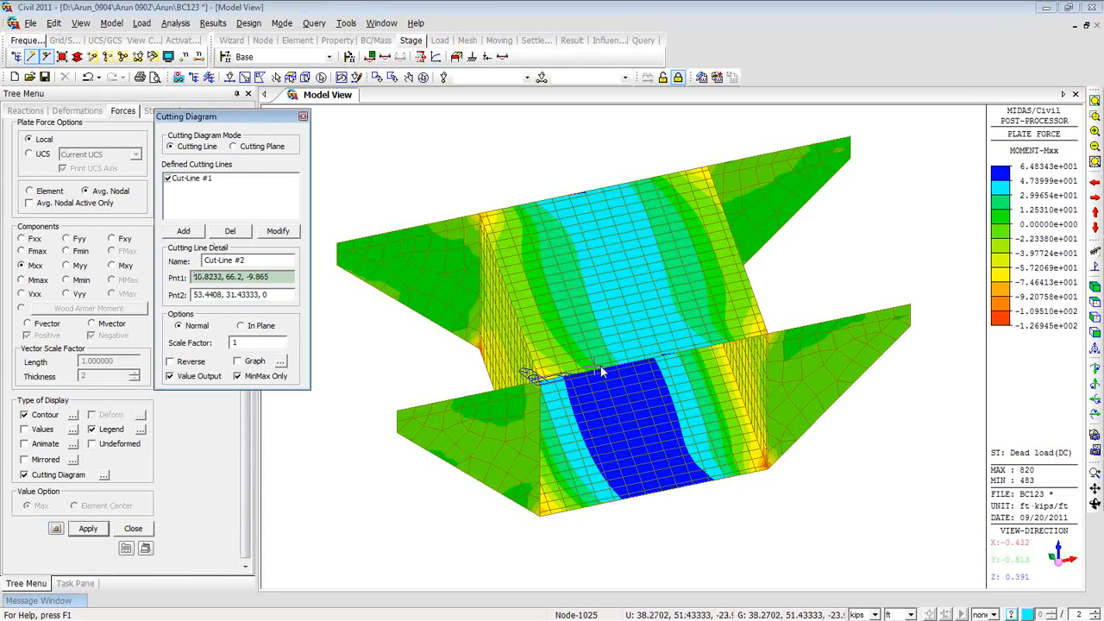
- Add a second cutting line along the top slab from 10.27727, 0, 0 to 34.3721, 66.2, 0 and plot both cutting diagrams
middle_click_drag(597, 371, 586, 342, "ctrl")
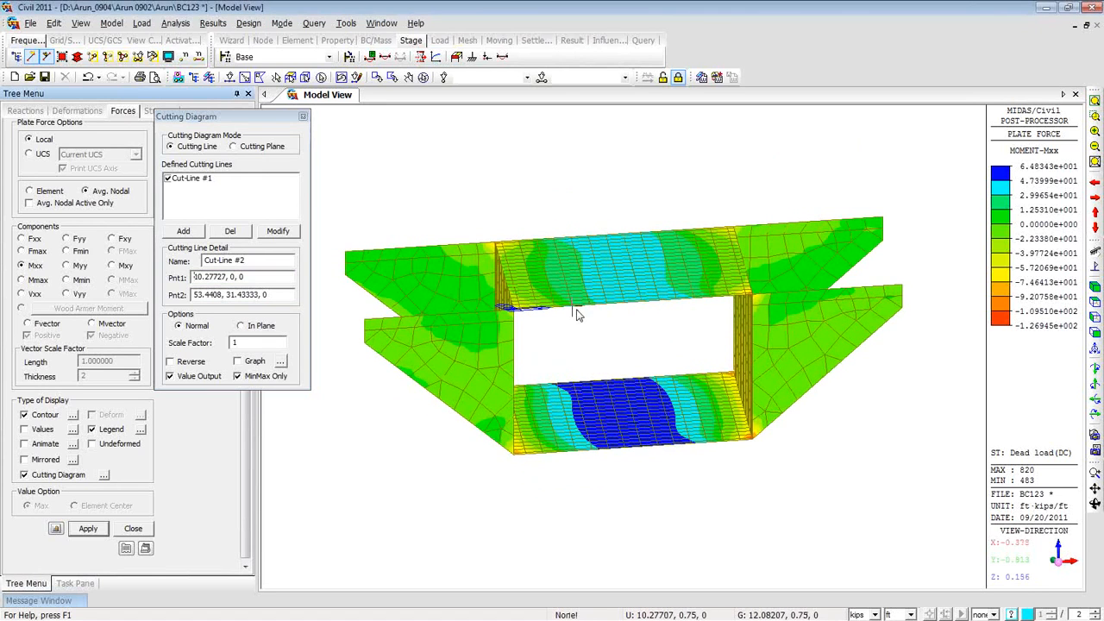
left_click(556, 242)
left_click(195, 234)
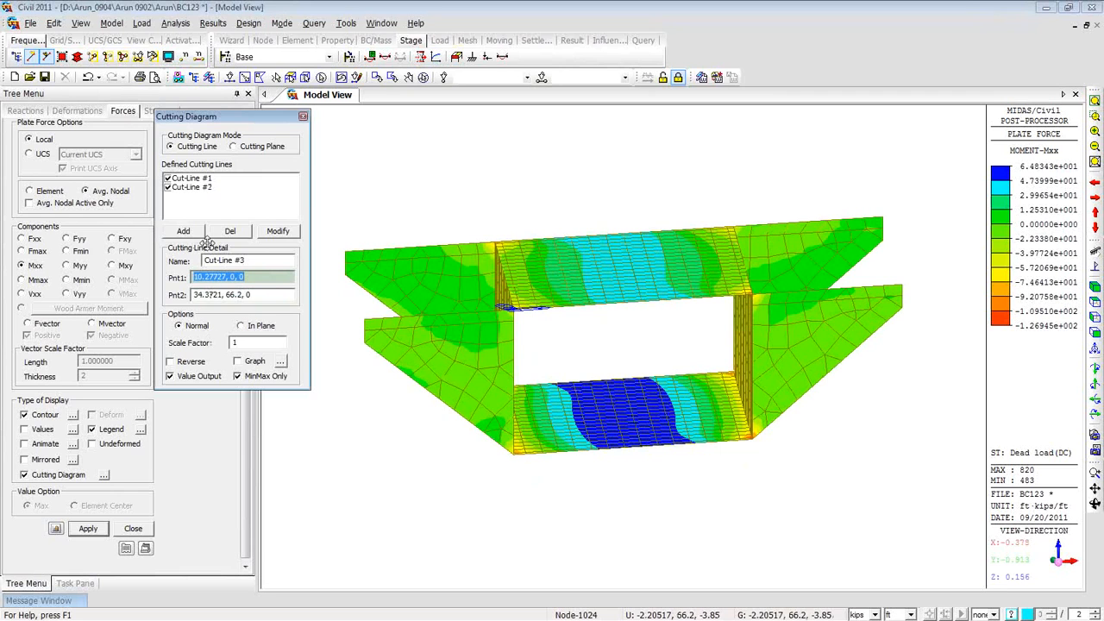
left_click(90, 528)
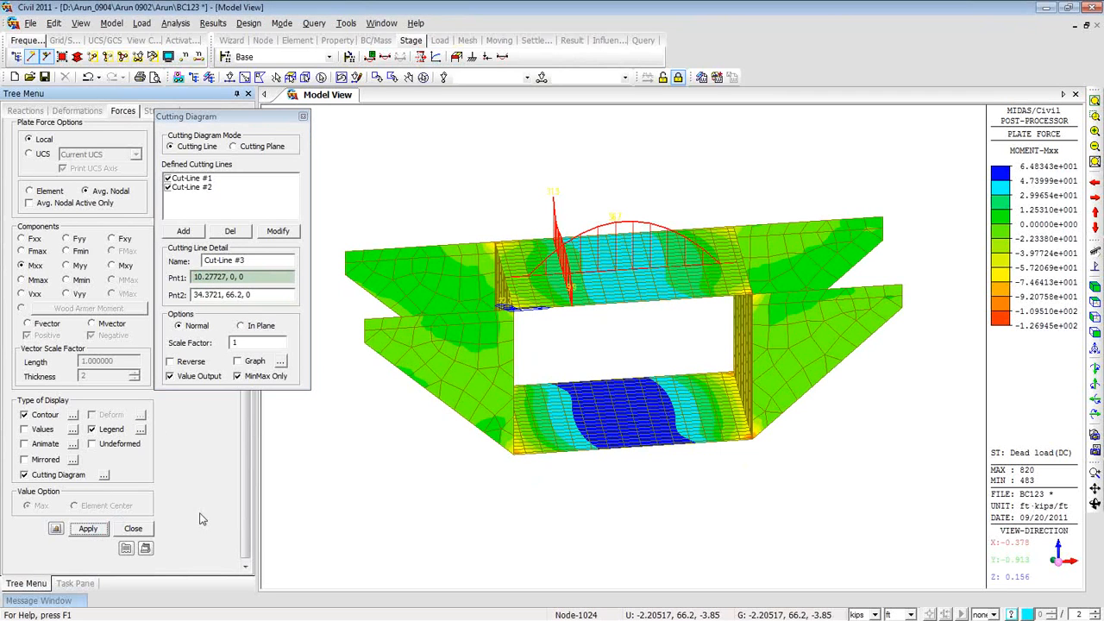
- Reverse the plotting direction of the cutting-line moment diagrams and inspect them from several angles
mouse_move(552, 356)
middle_mouse_down("ctrl")
mouse_move(547, 341)
mouse_move(572, 344)
middle_mouse_up("ctrl")
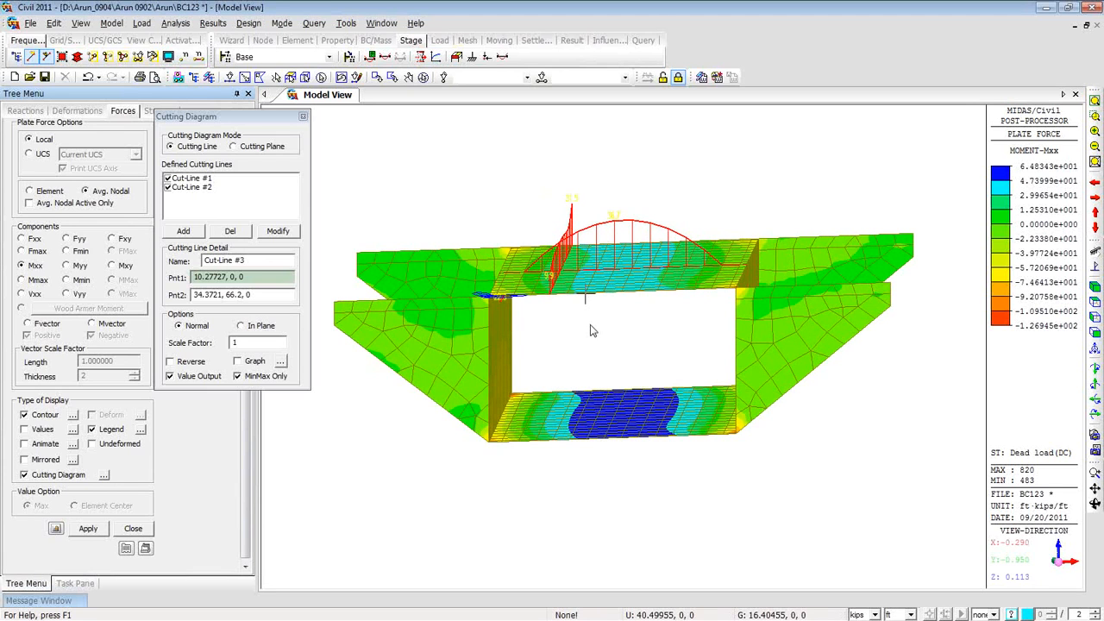
middle_click_drag(582, 328, 583, 315, "ctrl")
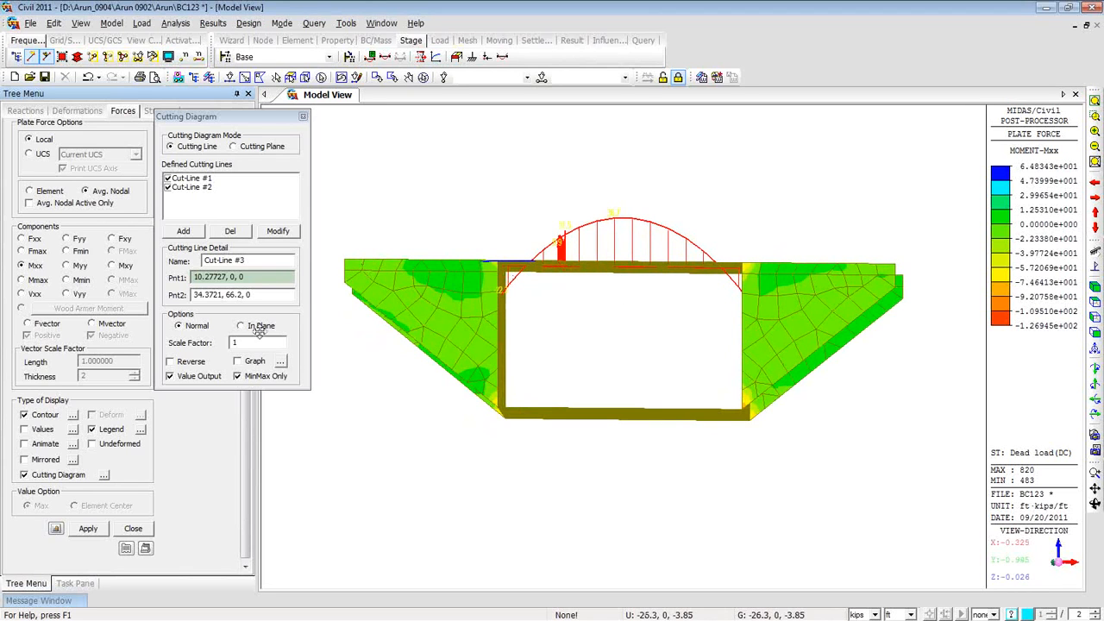
left_click(171, 362)
left_click(87, 528)
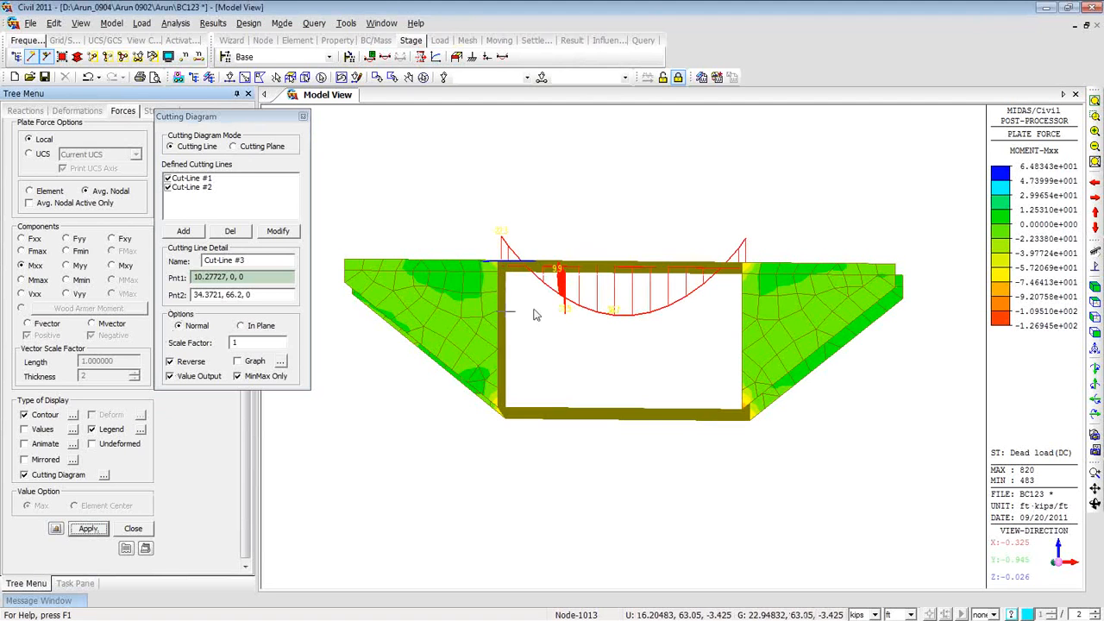
middle_click_drag(552, 318, 546, 321, "ctrl")
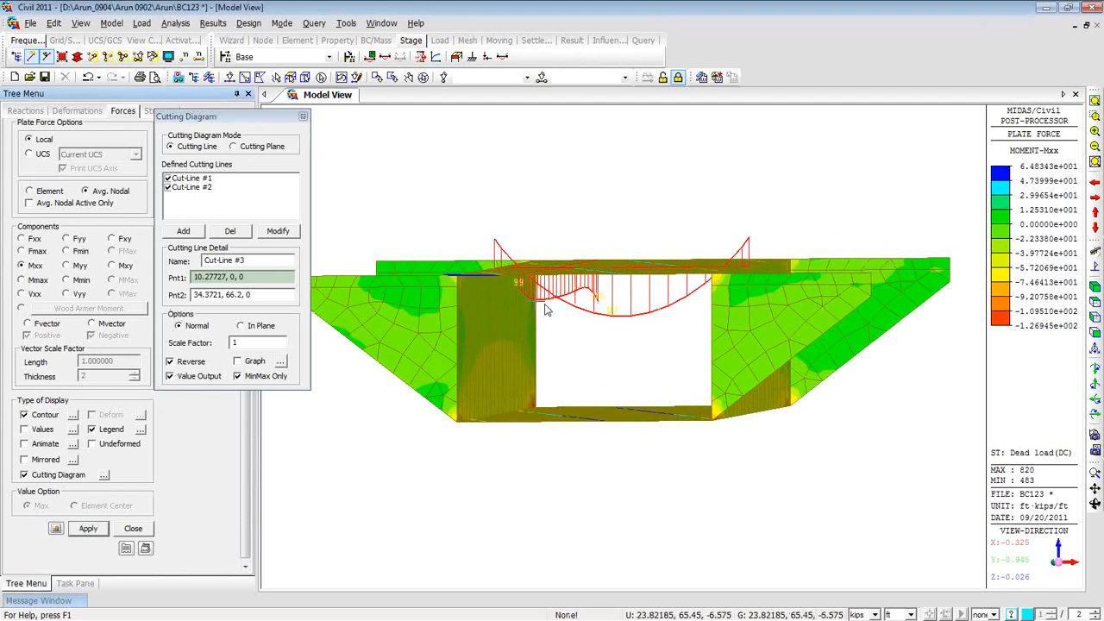
middle_click_drag(654, 322, 602, 339, "ctrl")
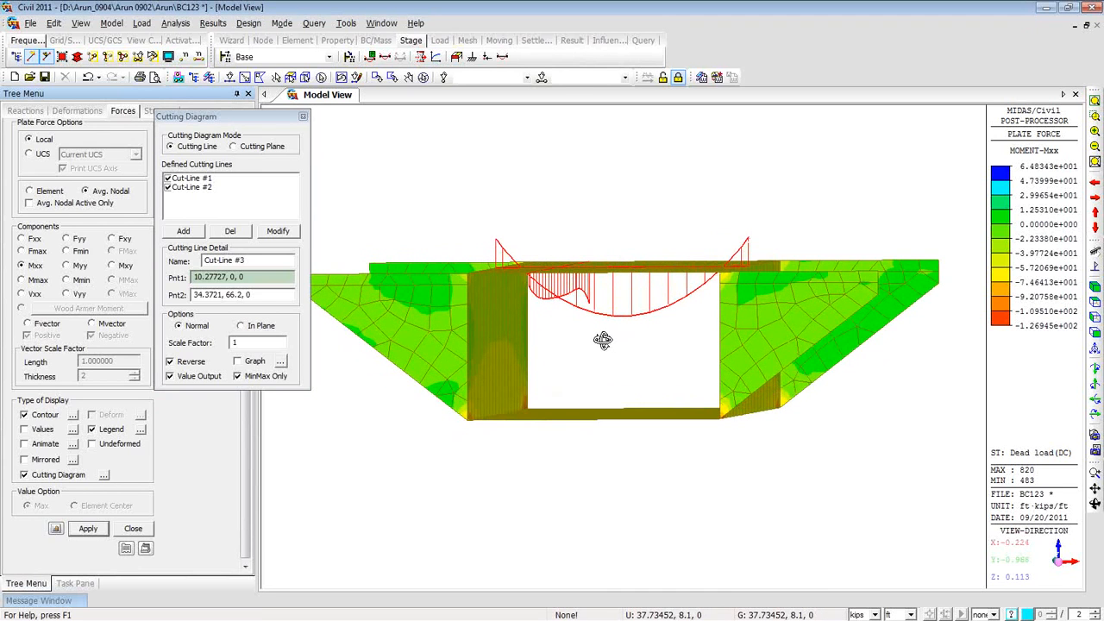
middle_click_drag(675, 341, 666, 355, "ctrl")
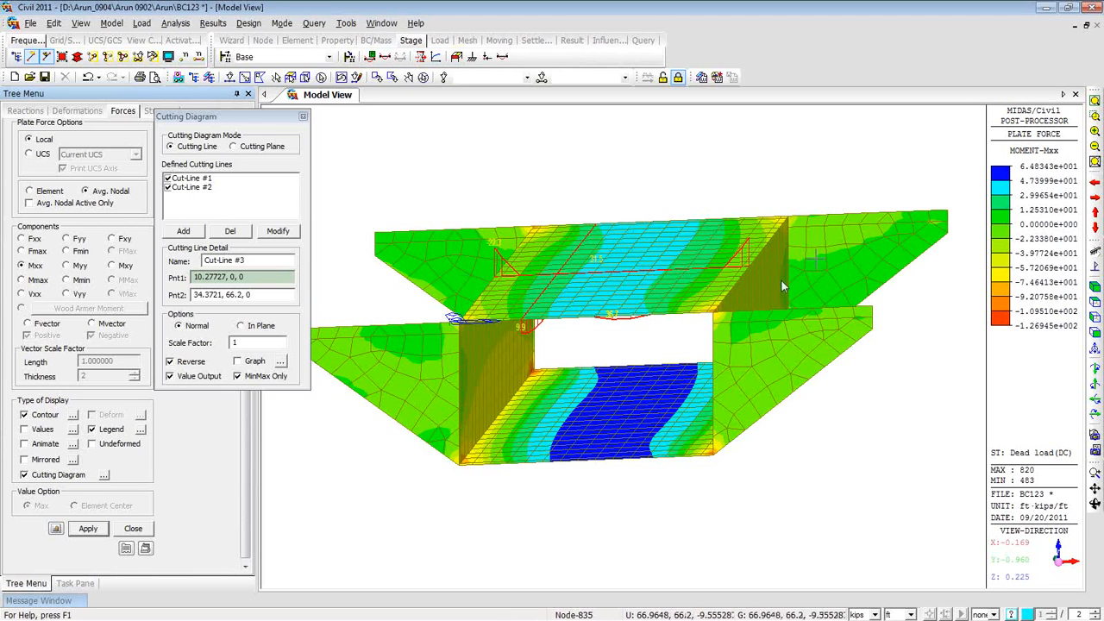
middle_click_drag(677, 346, 681, 338, "ctrl")
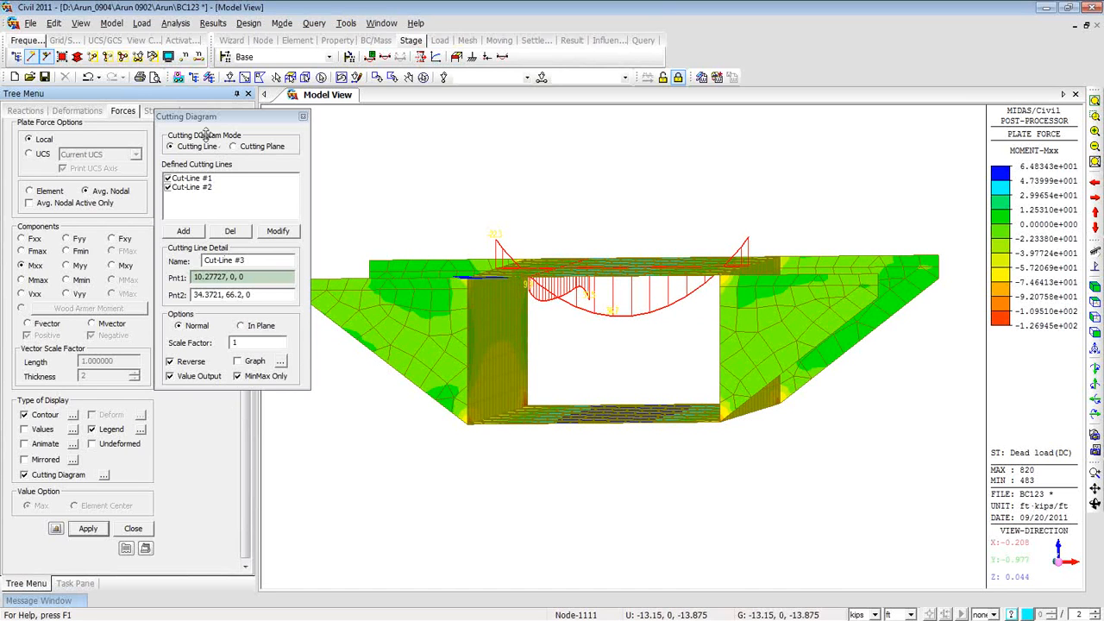
- Plot the Mxx contour and cutting diagrams for the MVmax: MVL moving load case and view the top slab
left_click_drag(219, 116, 256, 115)
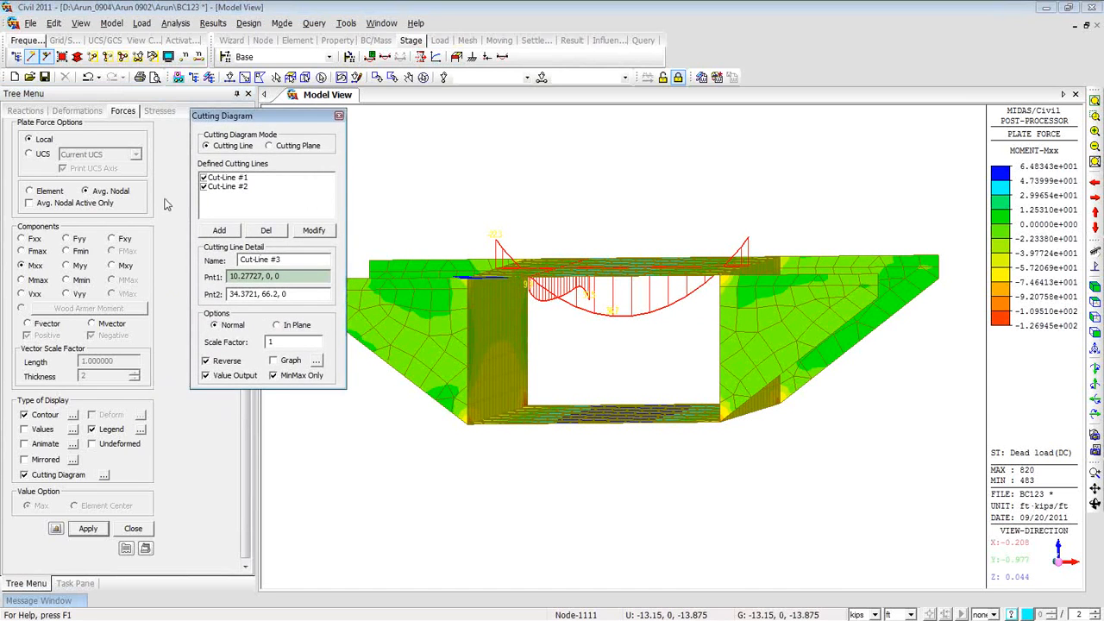
scroll(170, 213, "up", 3)
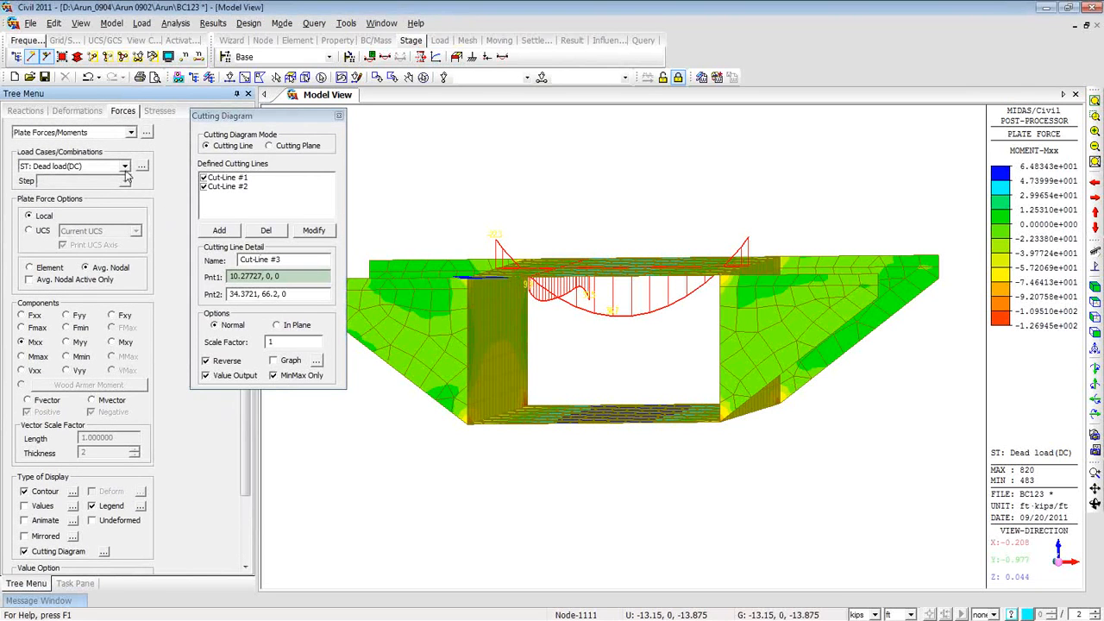
left_click(125, 166)
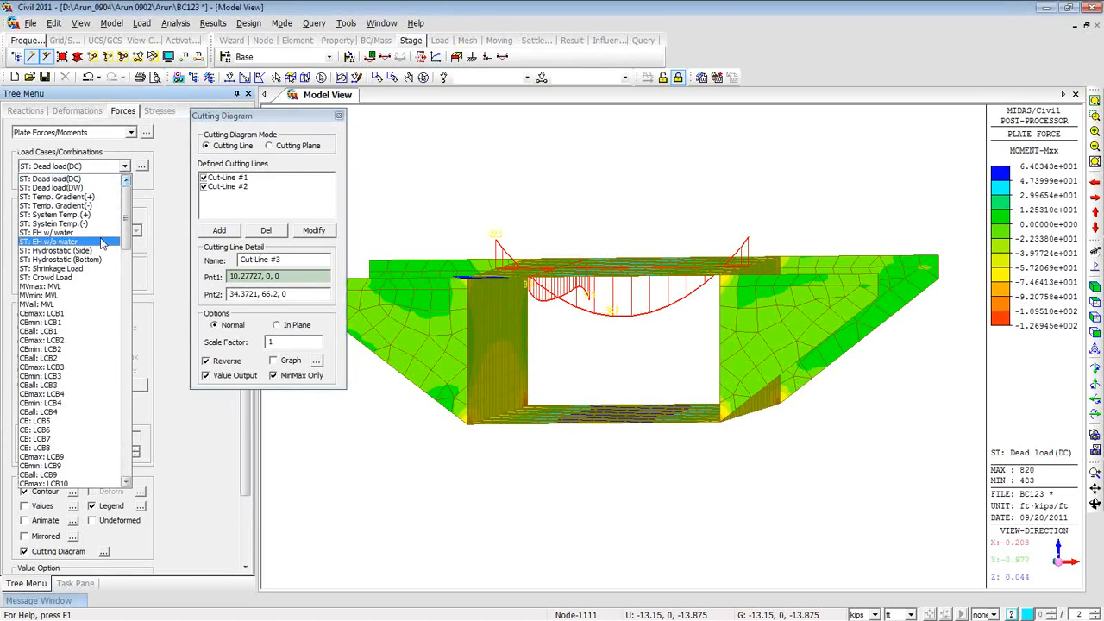
left_click(90, 287)
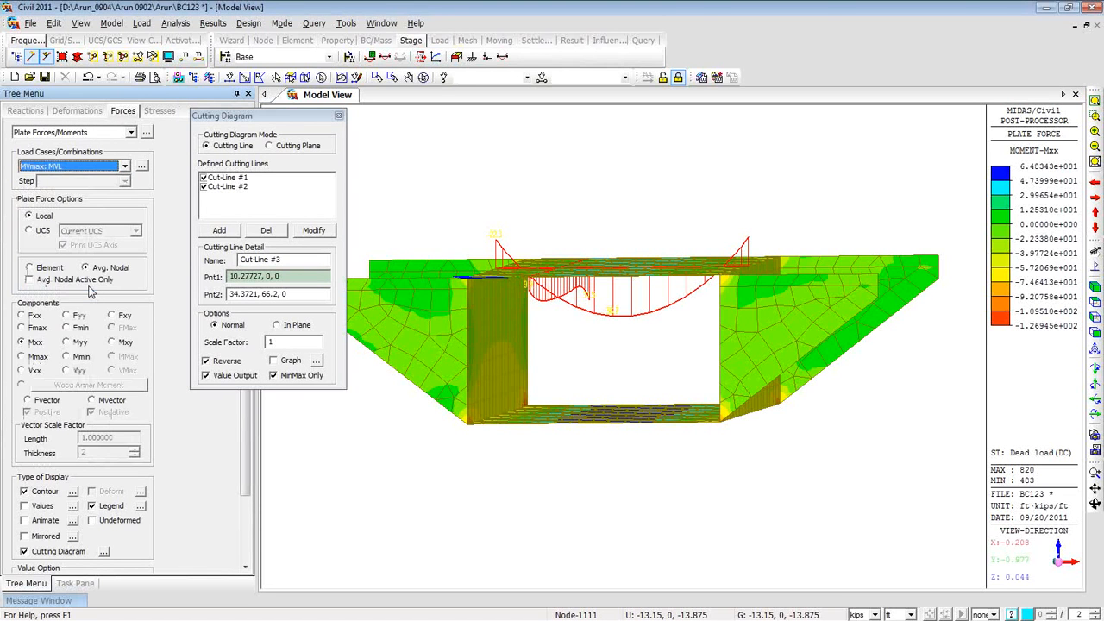
scroll(246, 565, "down", 3)
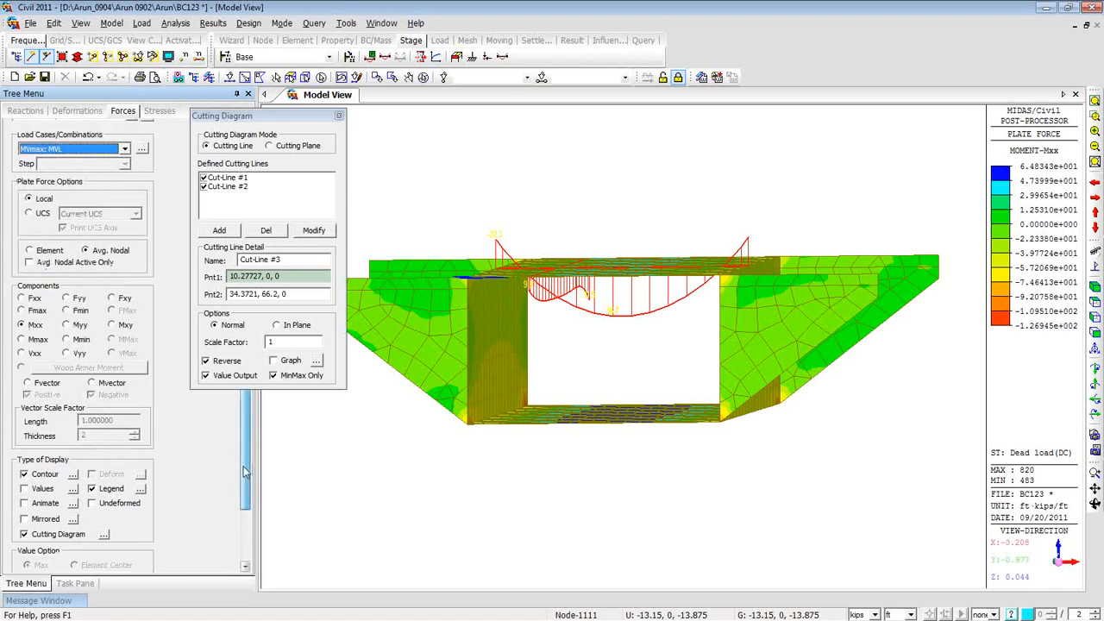
left_click(84, 527)
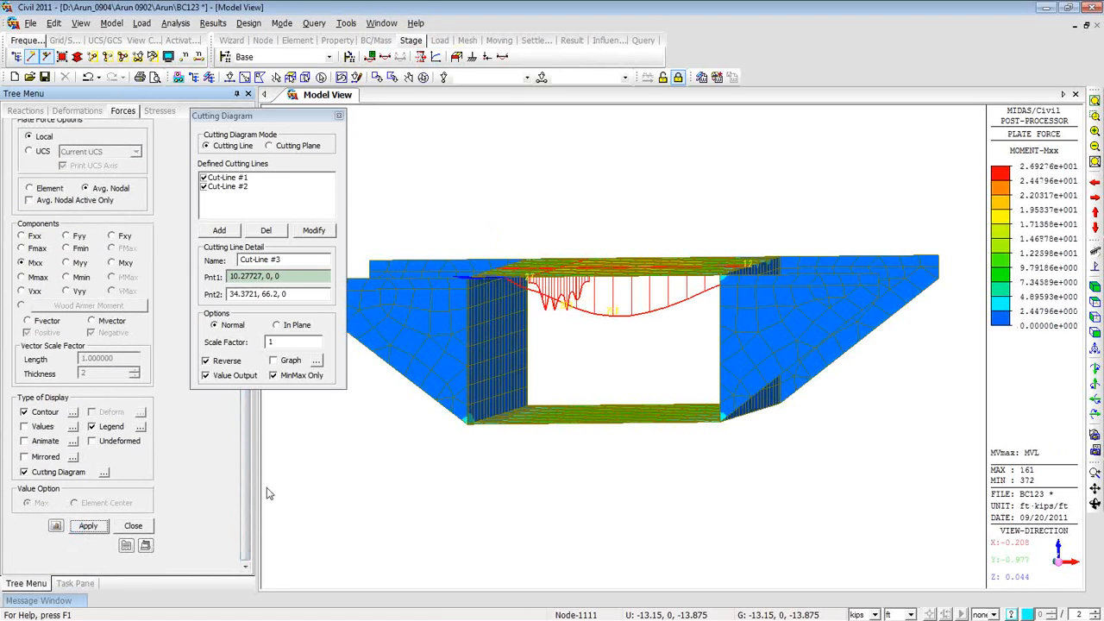
middle_click_drag(468, 439, 488, 483)
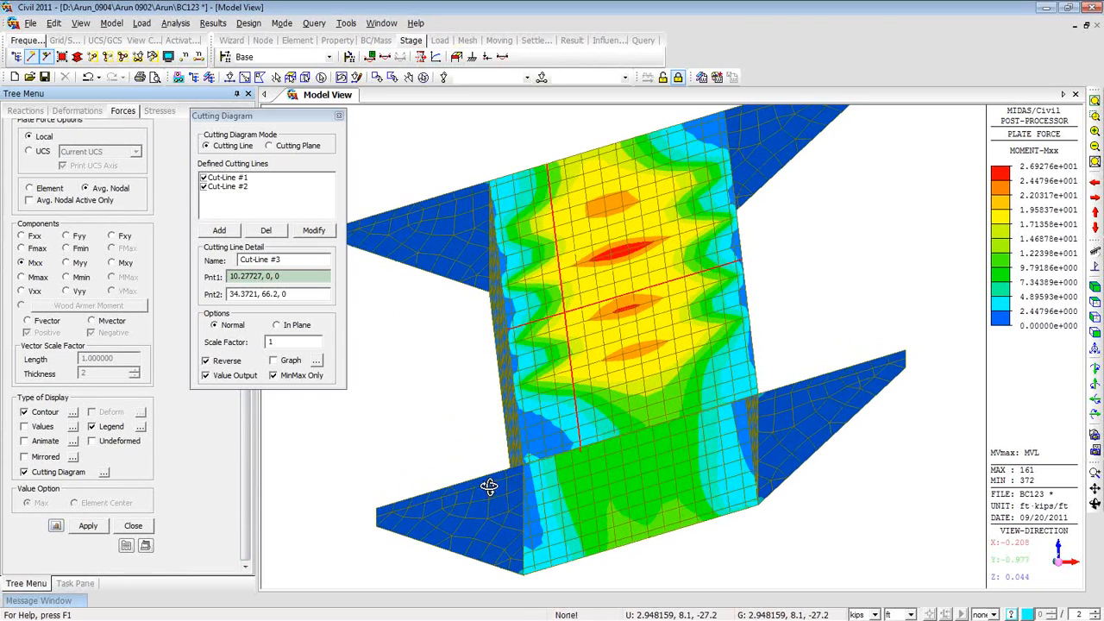
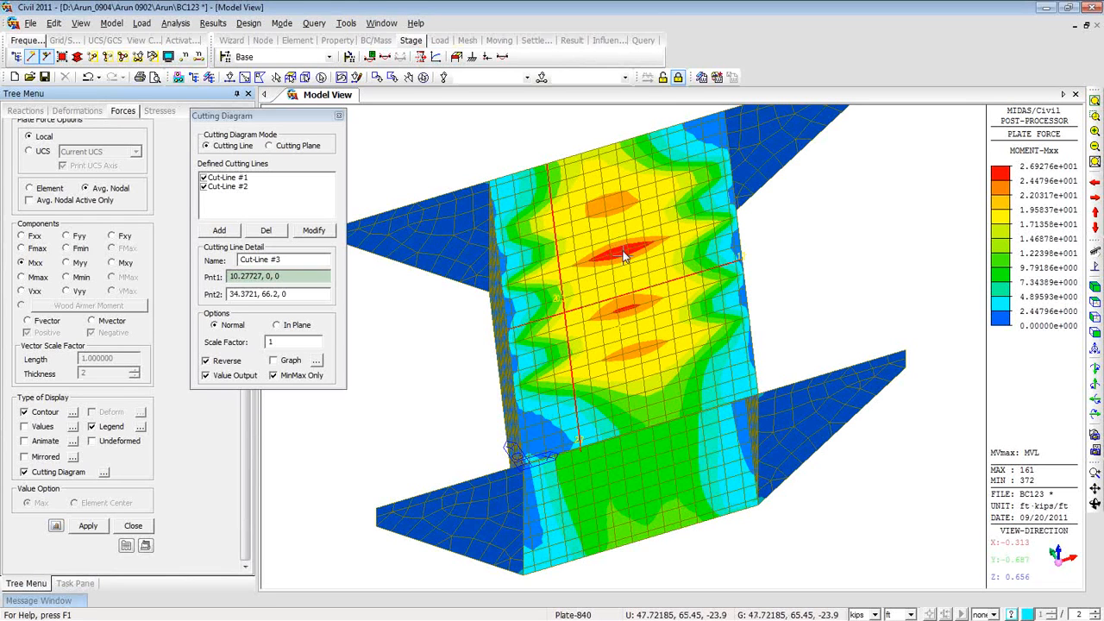
- Set up the moving load tracer for plate forces/moments with plate element 161, in the peak Mxx zone of the top slab, as key element
right_click(377, 313)
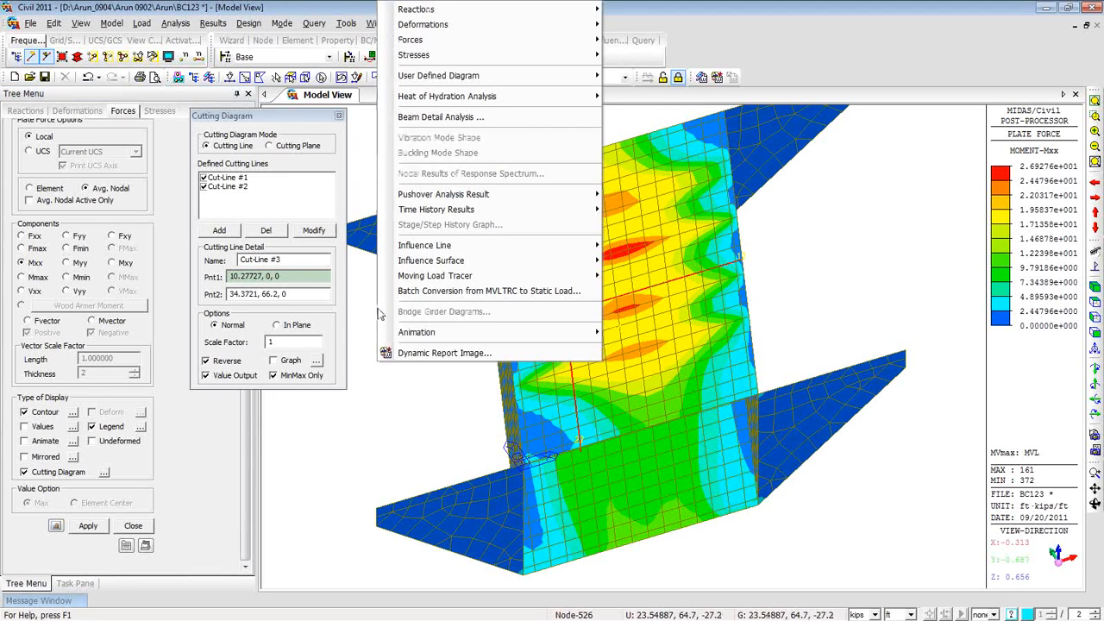
mouse_move(422, 277)
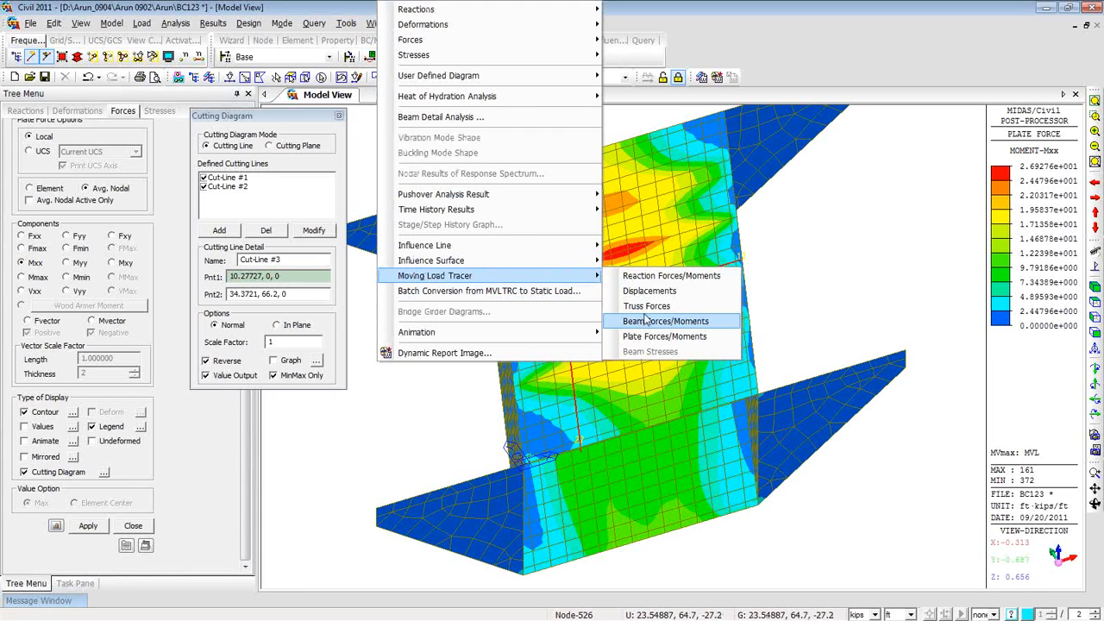
left_click(639, 337)
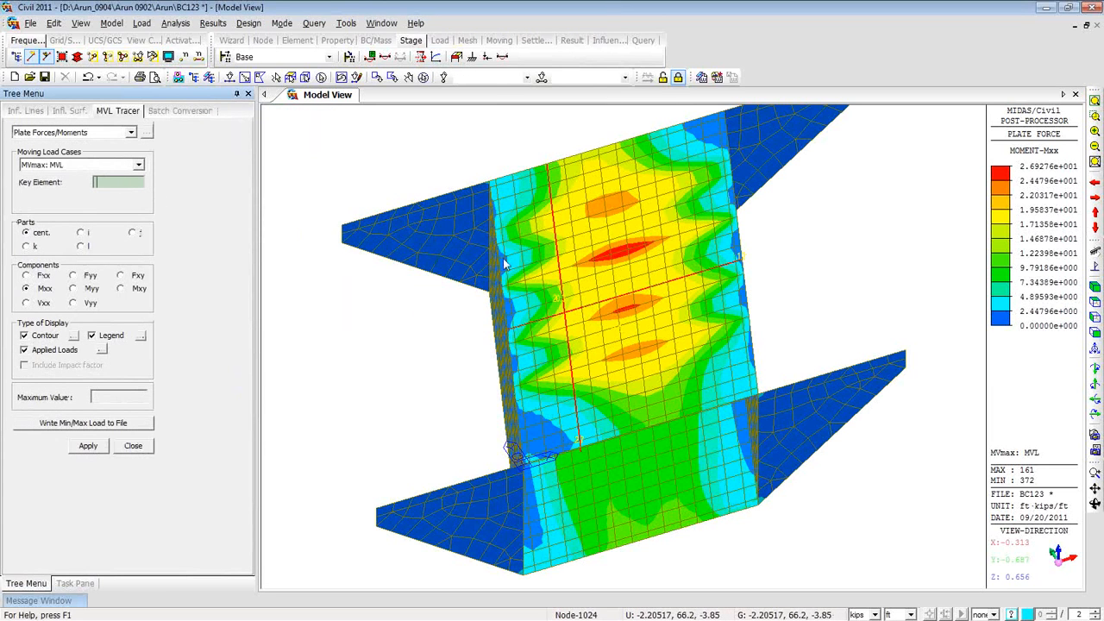
mouse_move(620, 250)
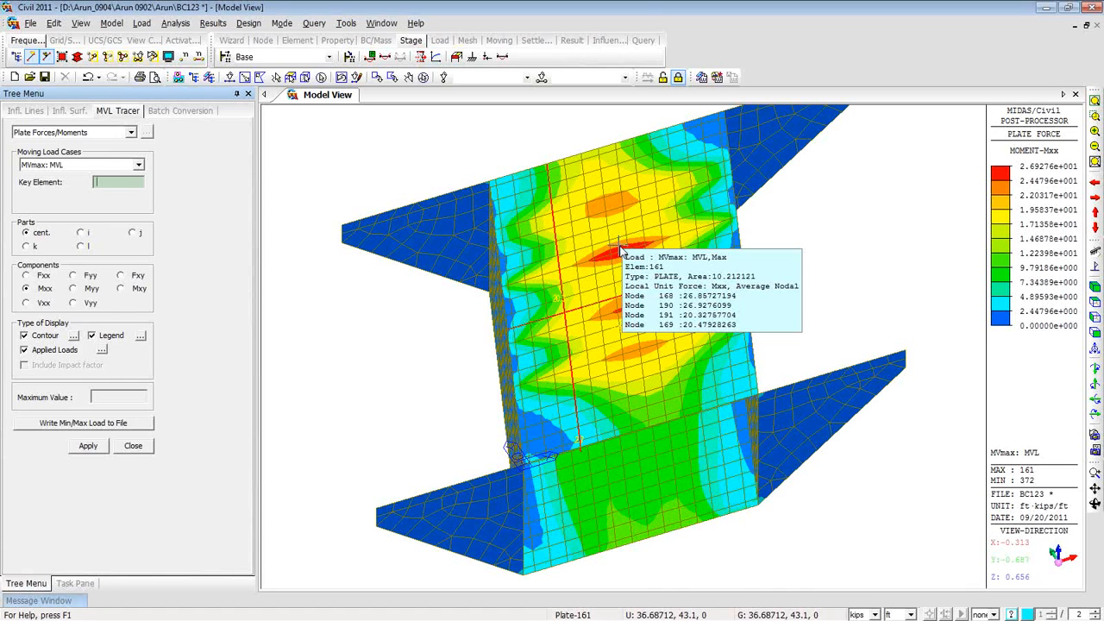
left_click(619, 251)
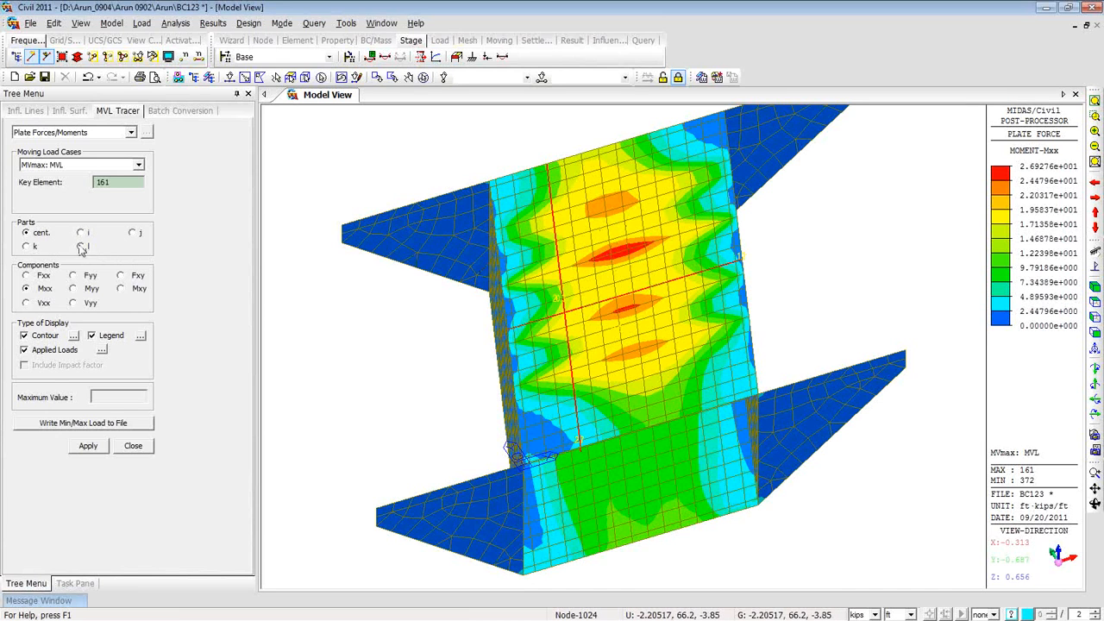
- Trace the MVmax: MVL load positions for Mxx at part j of the key element and view the applied loads from the side
left_click(133, 233)
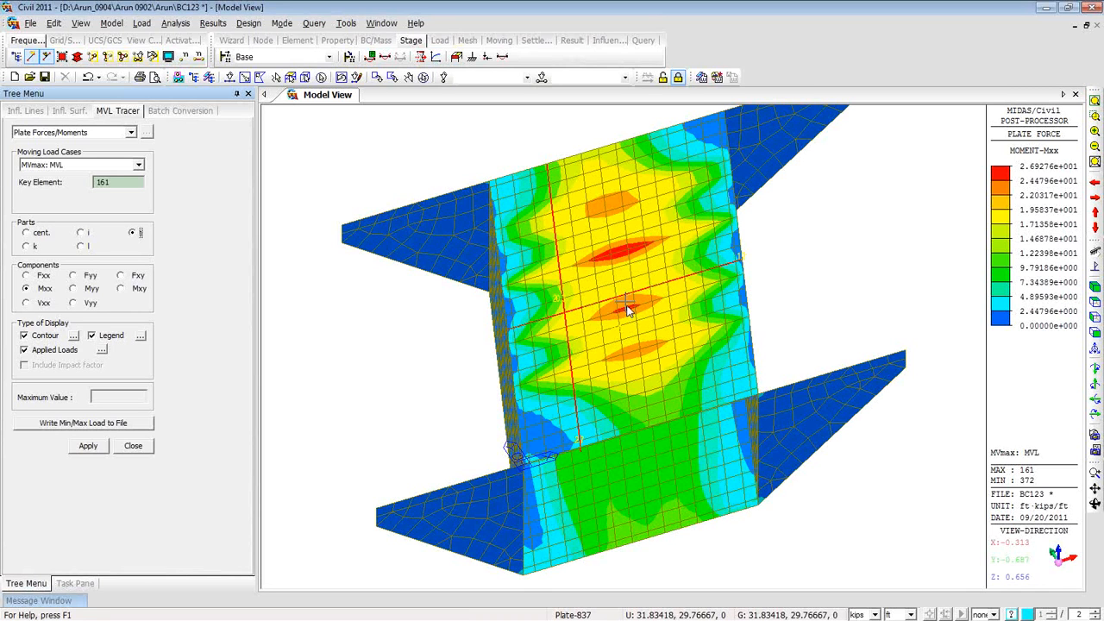
mouse_move(627, 303)
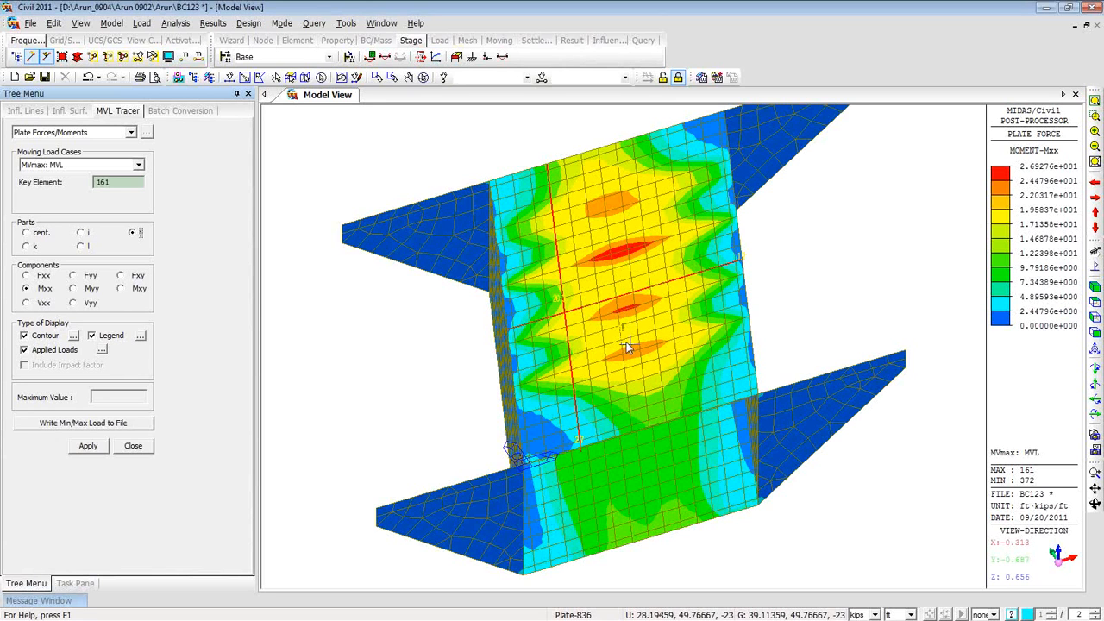
middle_click_drag(633, 351, 633, 340, "ctrl")
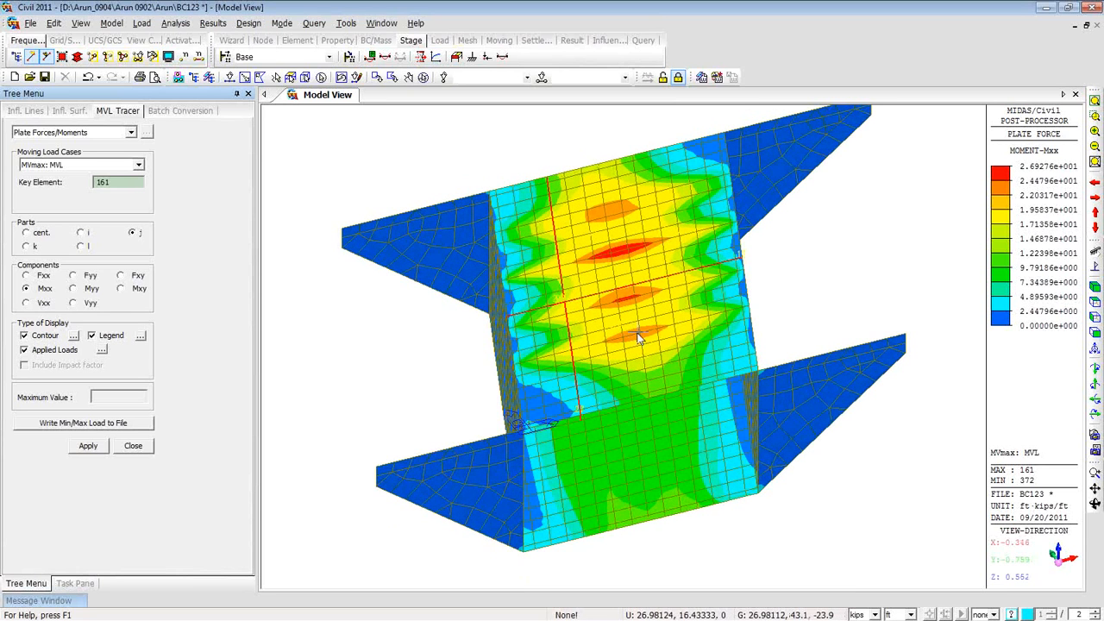
mouse_move(632, 334)
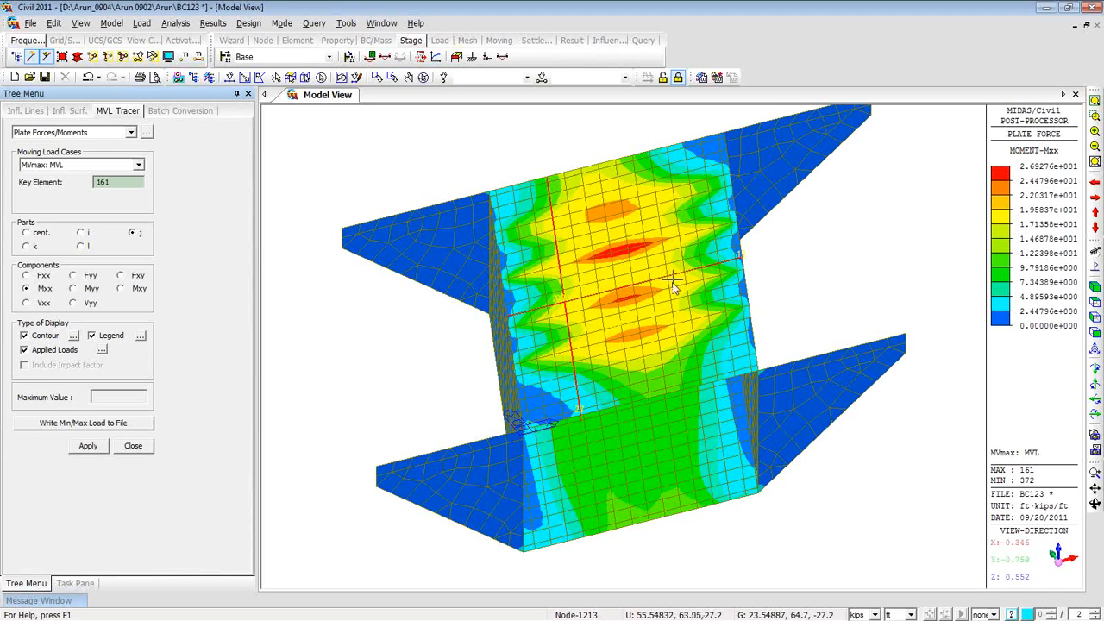
left_click(93, 447)
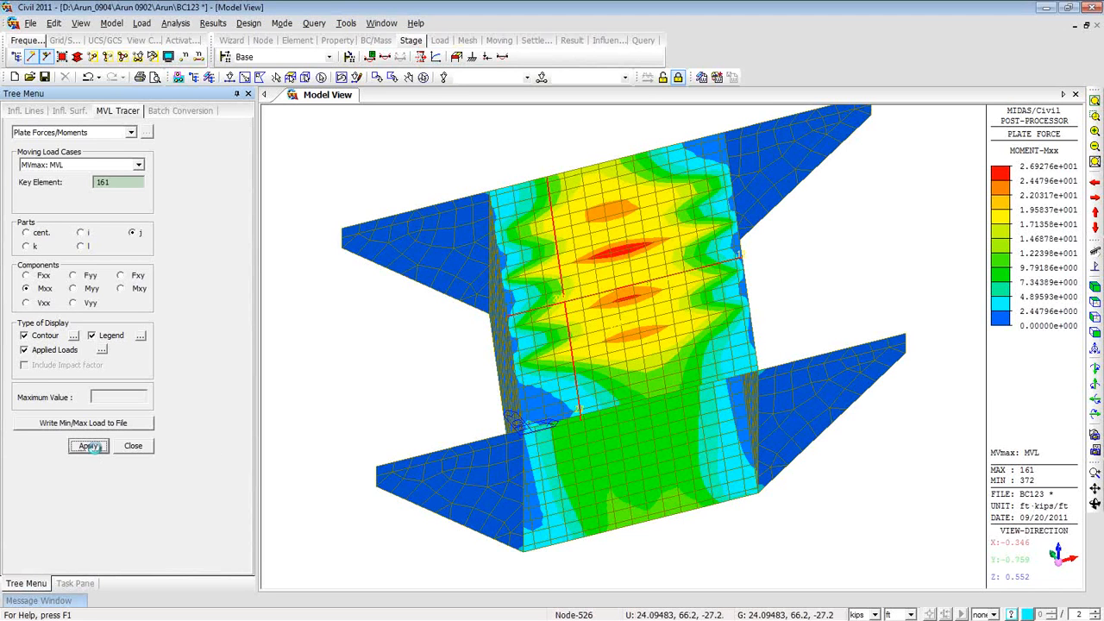
middle_click_drag(374, 424, 456, 350, "ctrl")
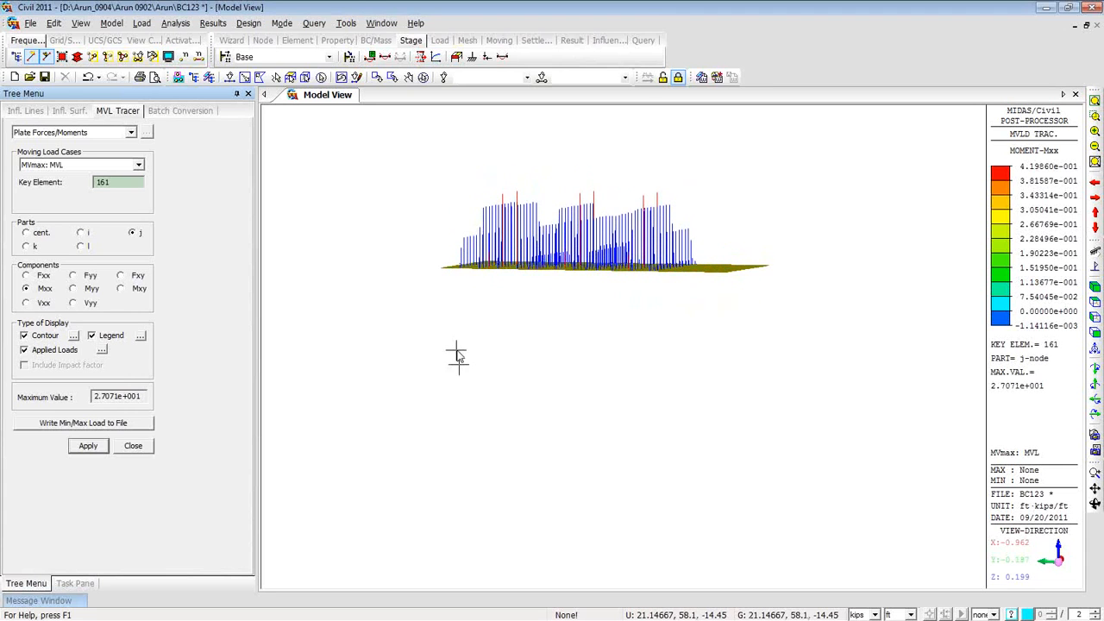
middle_click_drag(510, 285, 487, 328)
scroll(521, 226, "up", 6)
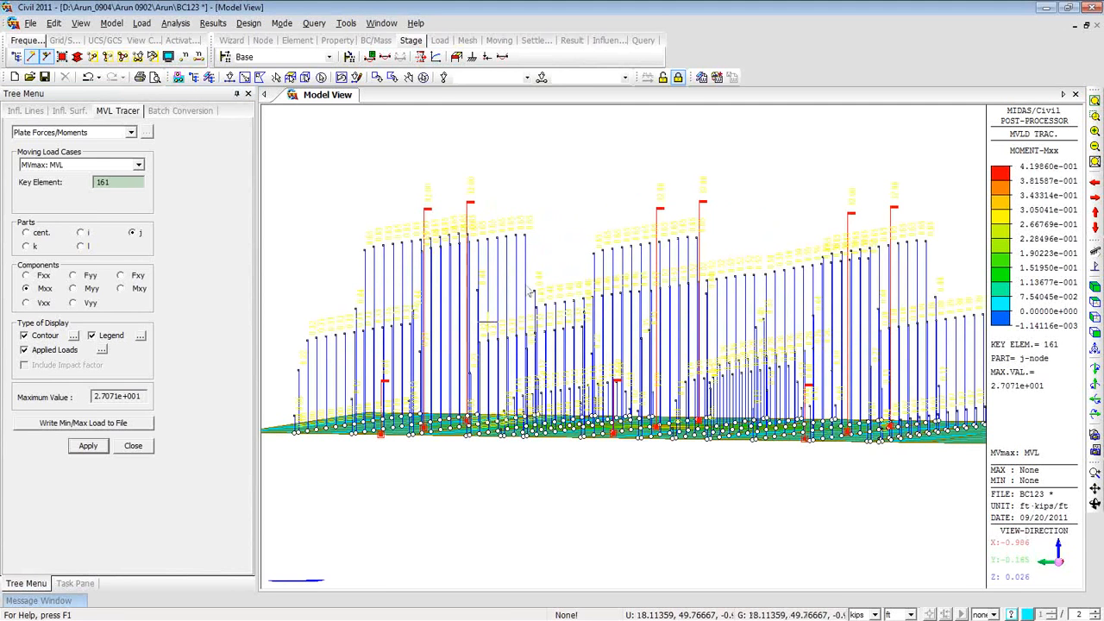
middle_click_drag(454, 331, 539, 330)
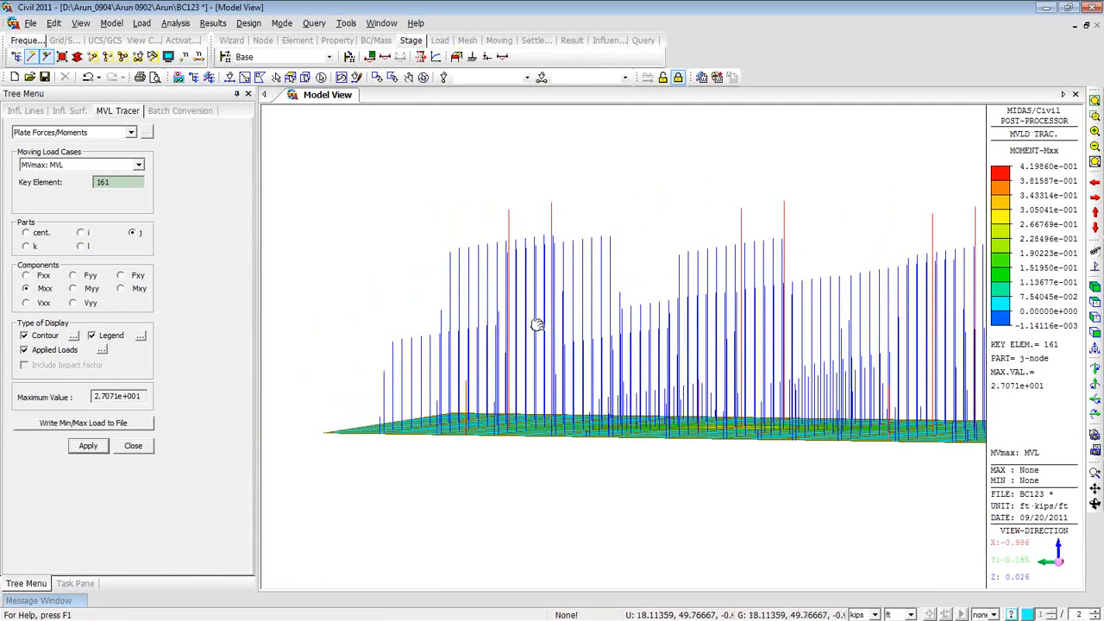
- Change the font foreground color of the Element Output Value display item to purple
left_click(169, 57)
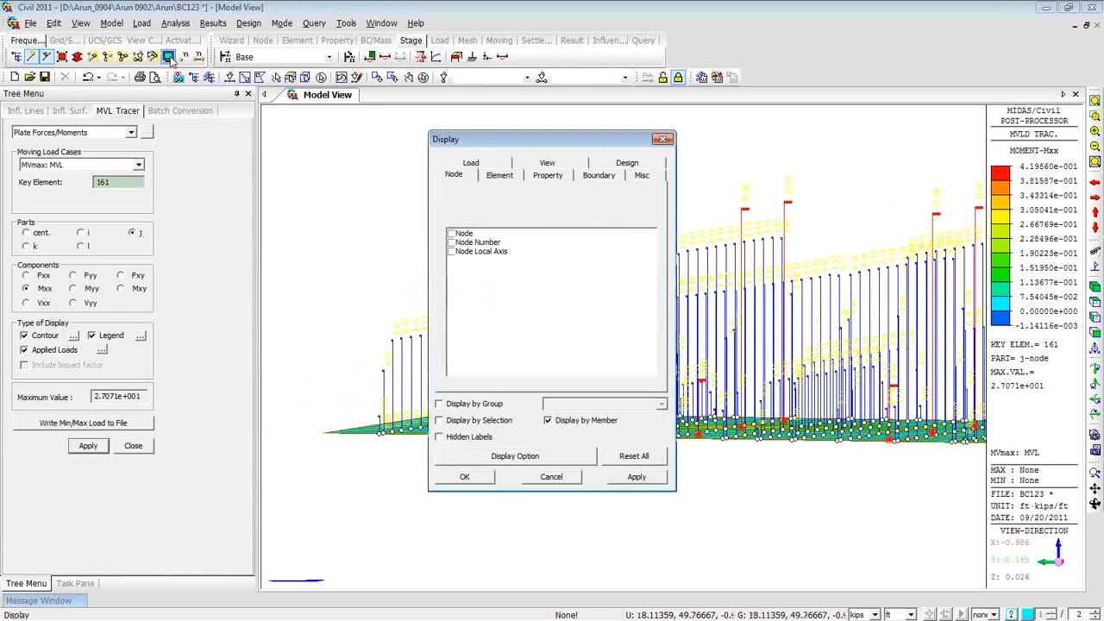
left_click(504, 455)
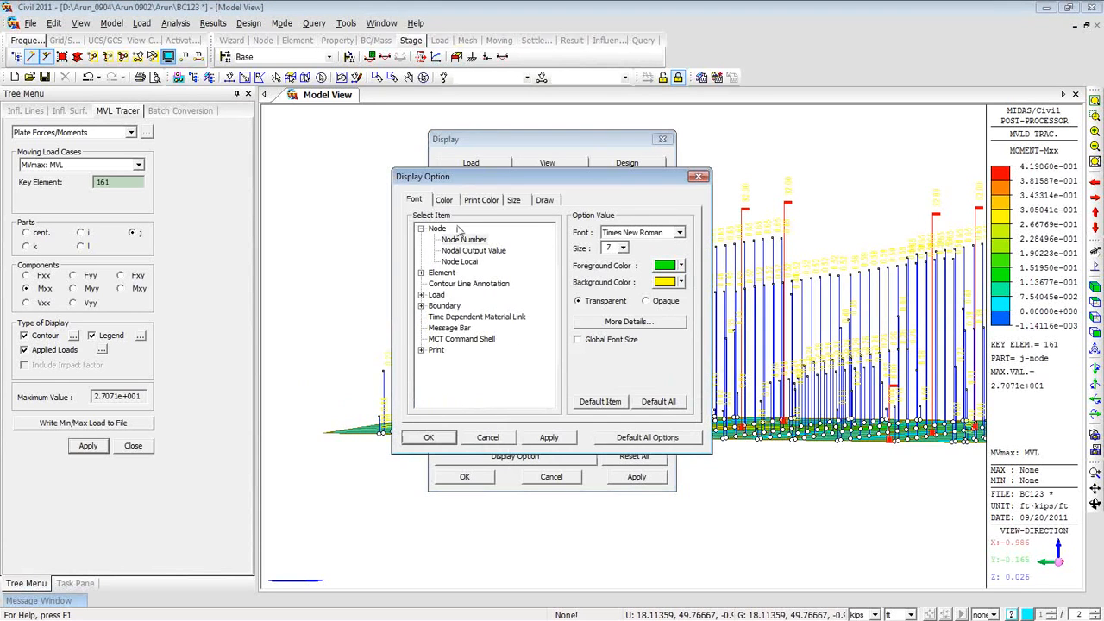
left_click(421, 295)
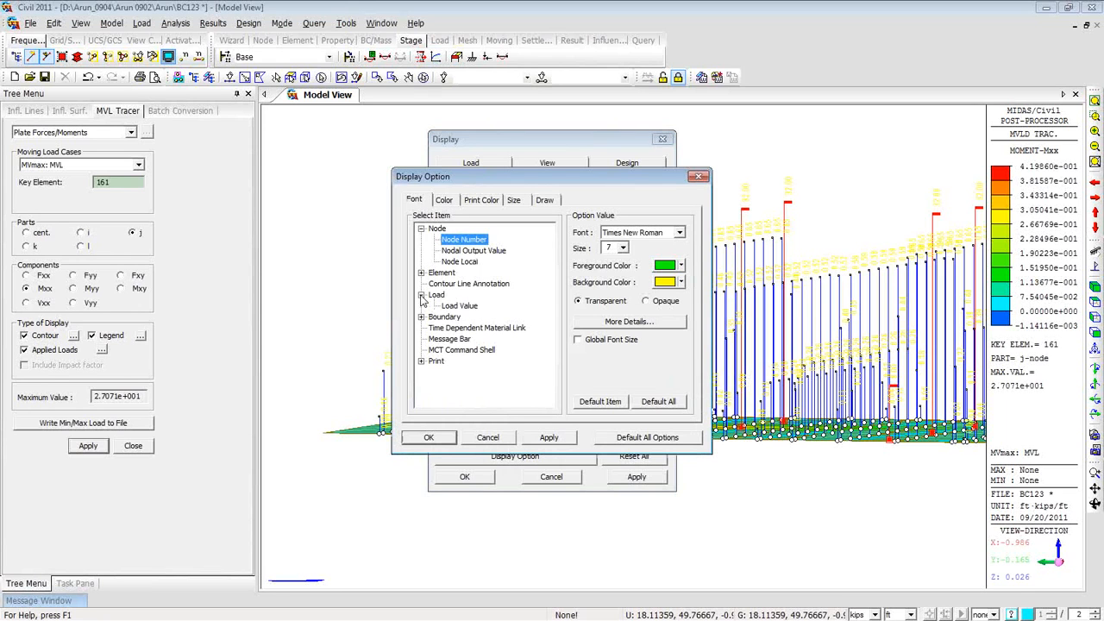
left_click(460, 306)
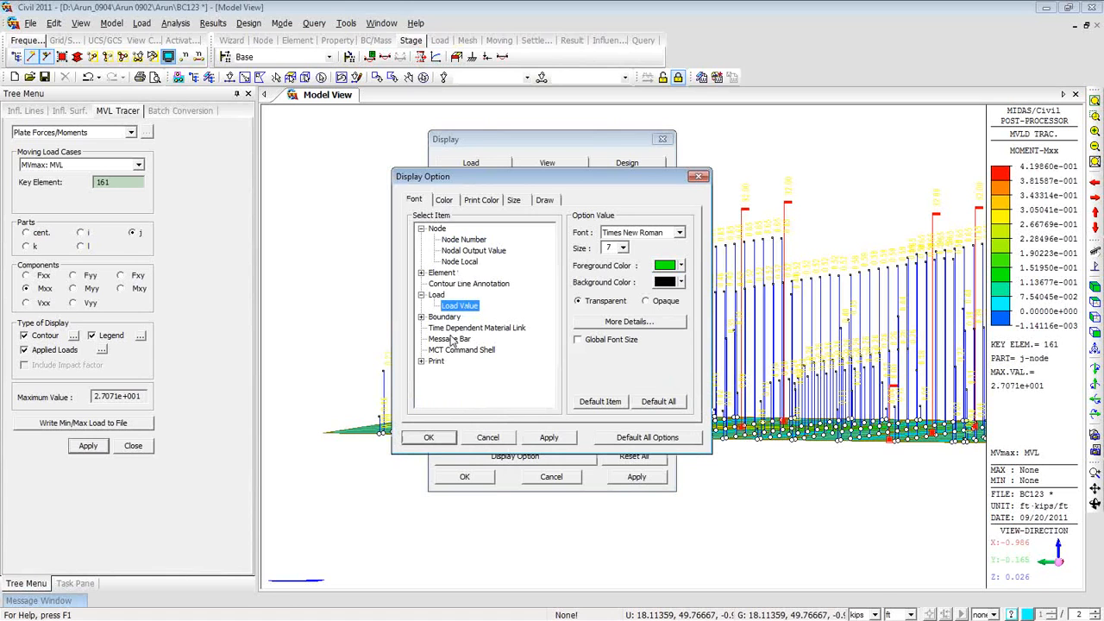
left_click(421, 272)
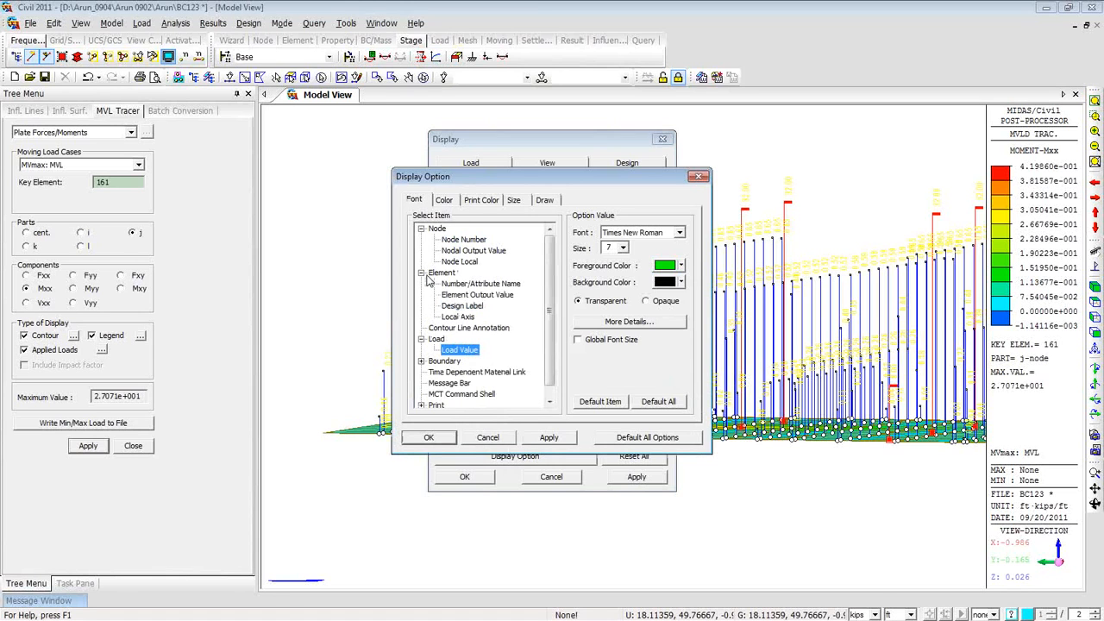
left_click(470, 306)
left_click(471, 295)
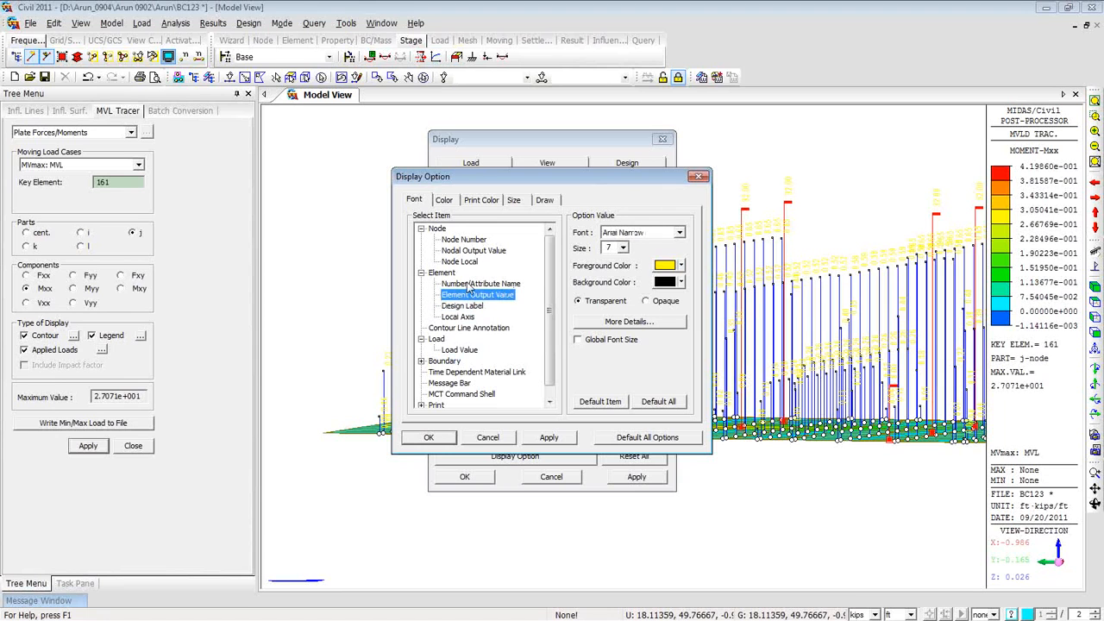
left_click(682, 266)
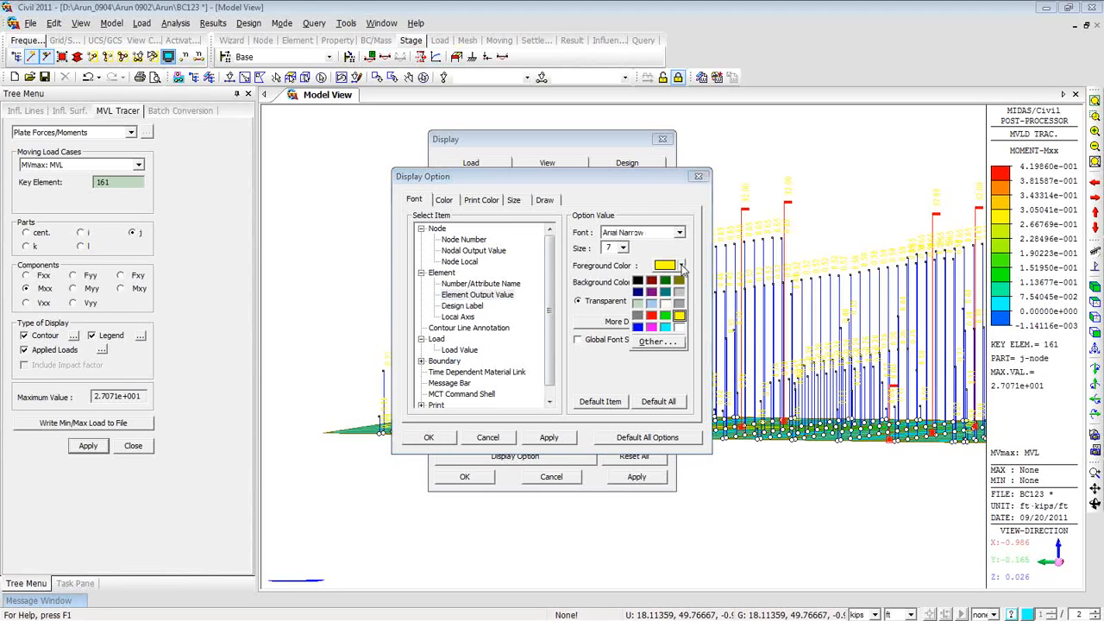
left_click(653, 296)
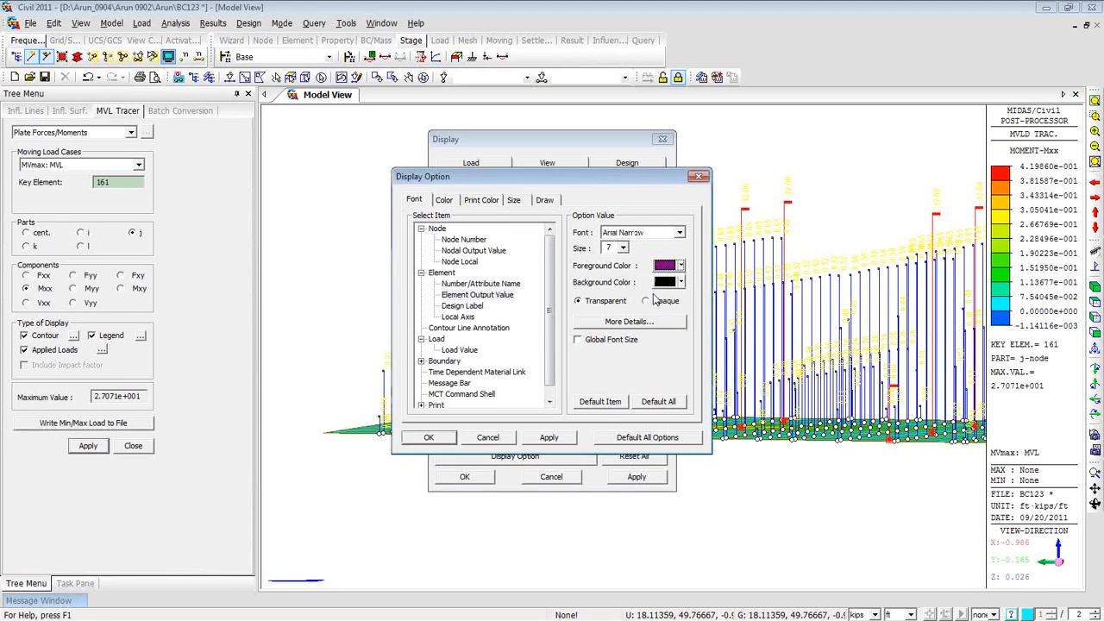
left_click(557, 439)
left_click(429, 437)
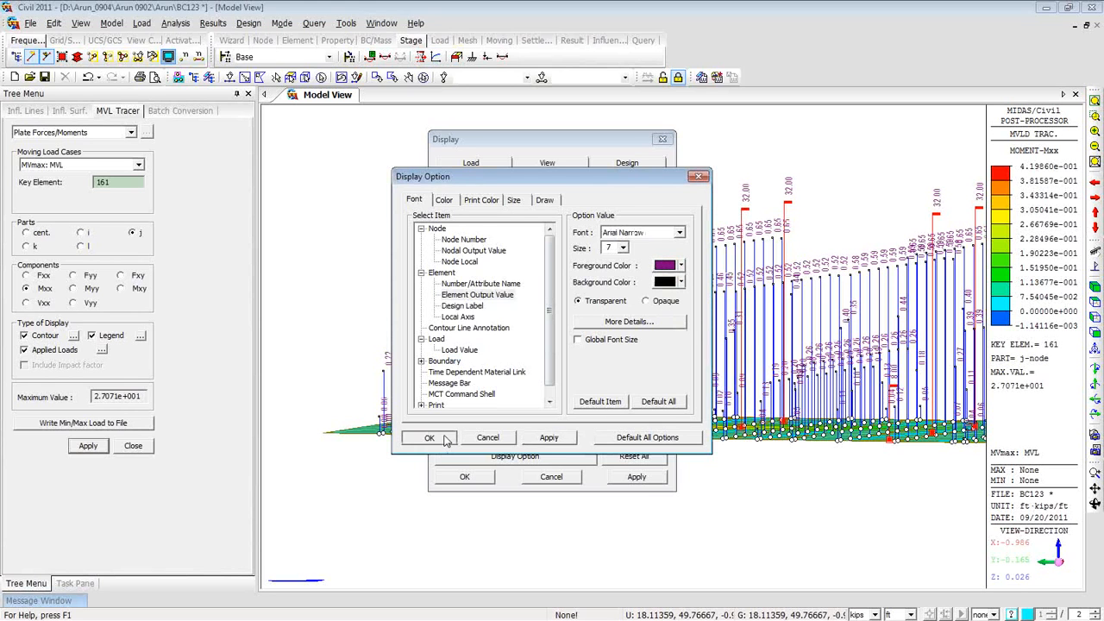
left_click(464, 476)
- Inspect the load values, write the traced load to the static load file MVmaxMVLMxx161, and close the generated text file
middle_click_drag(640, 459, 522, 432)
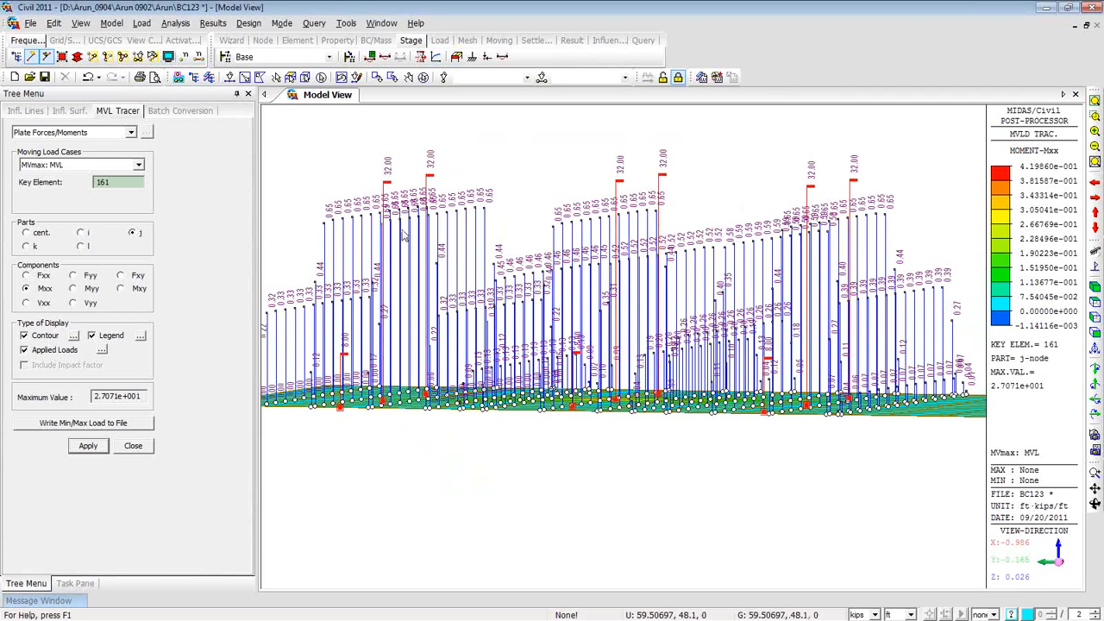
middle_click_drag(390, 350, 509, 362)
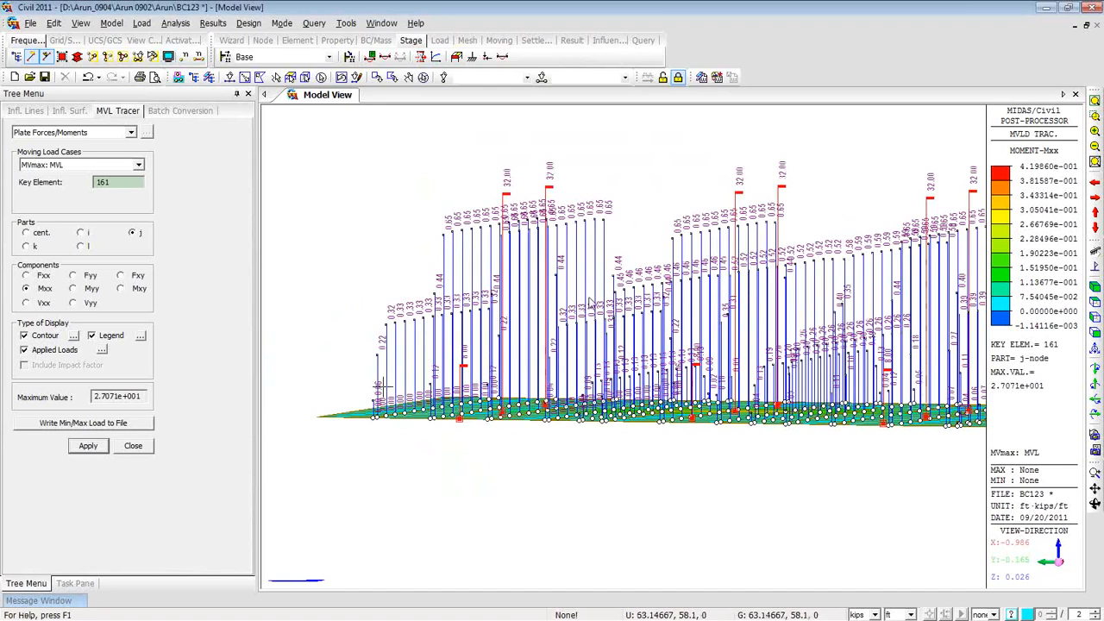
middle_click_drag(703, 309, 468, 275)
middle_click_drag(498, 345, 623, 316, "ctrl")
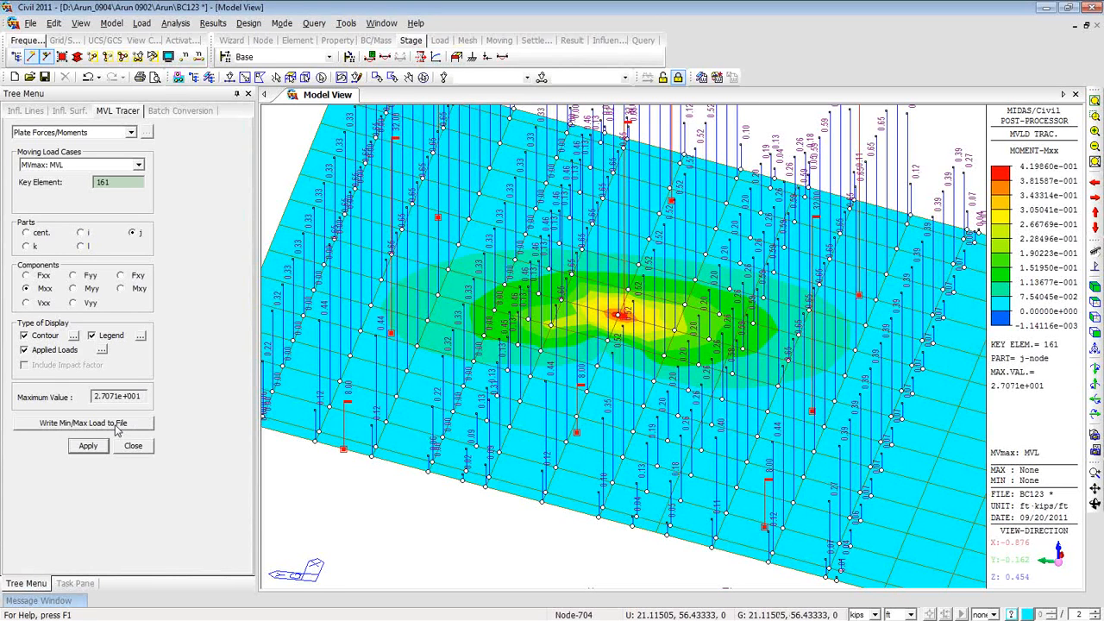
left_click(117, 426)
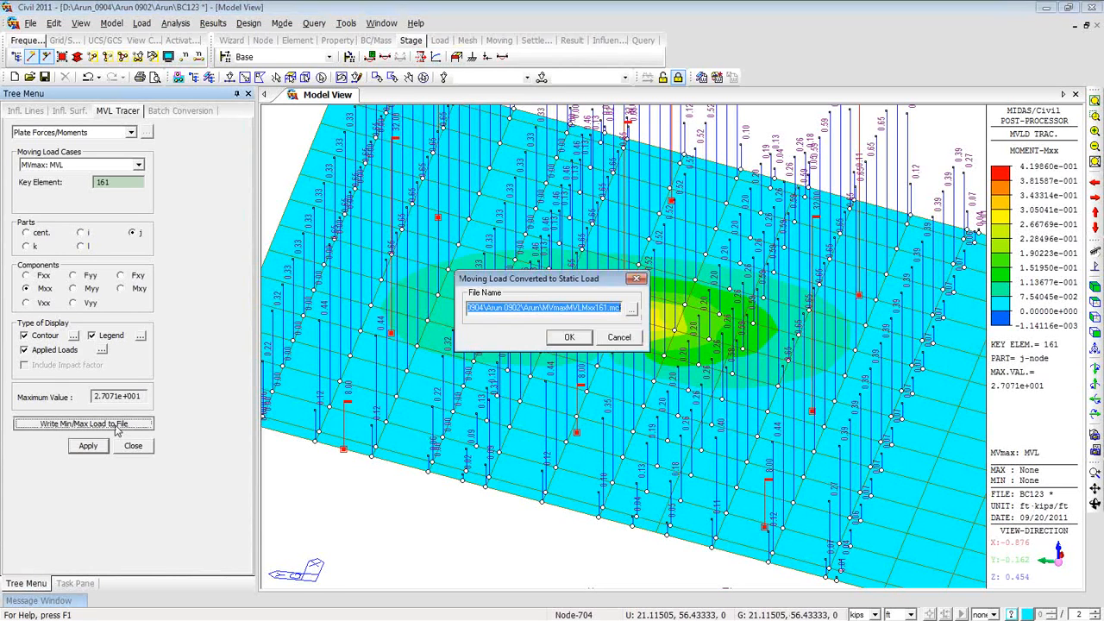
left_click(567, 338)
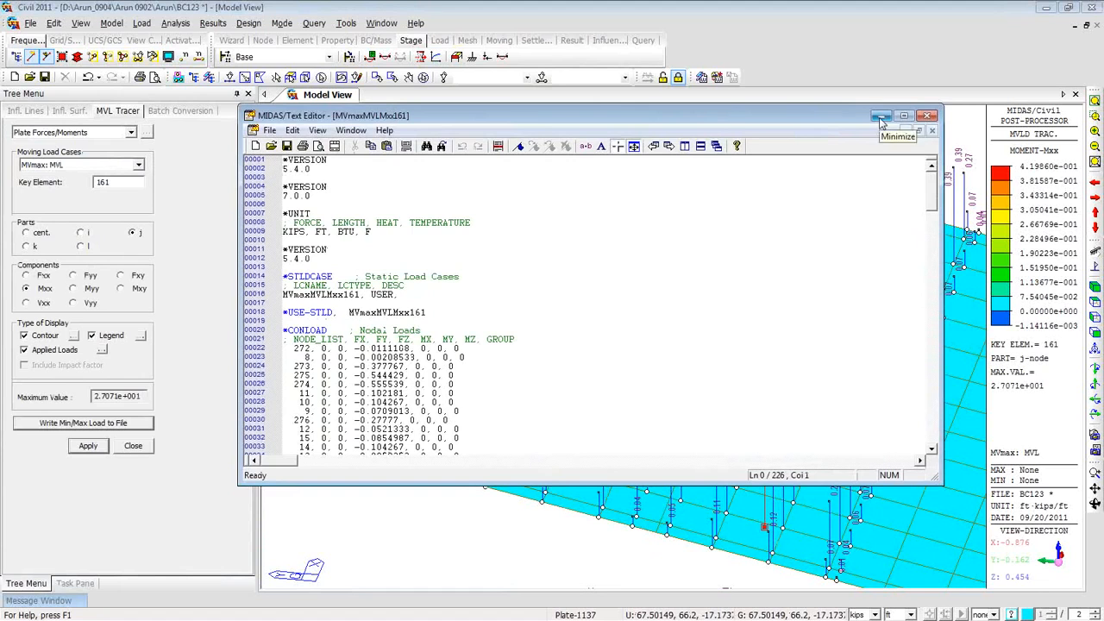
left_click(927, 115)
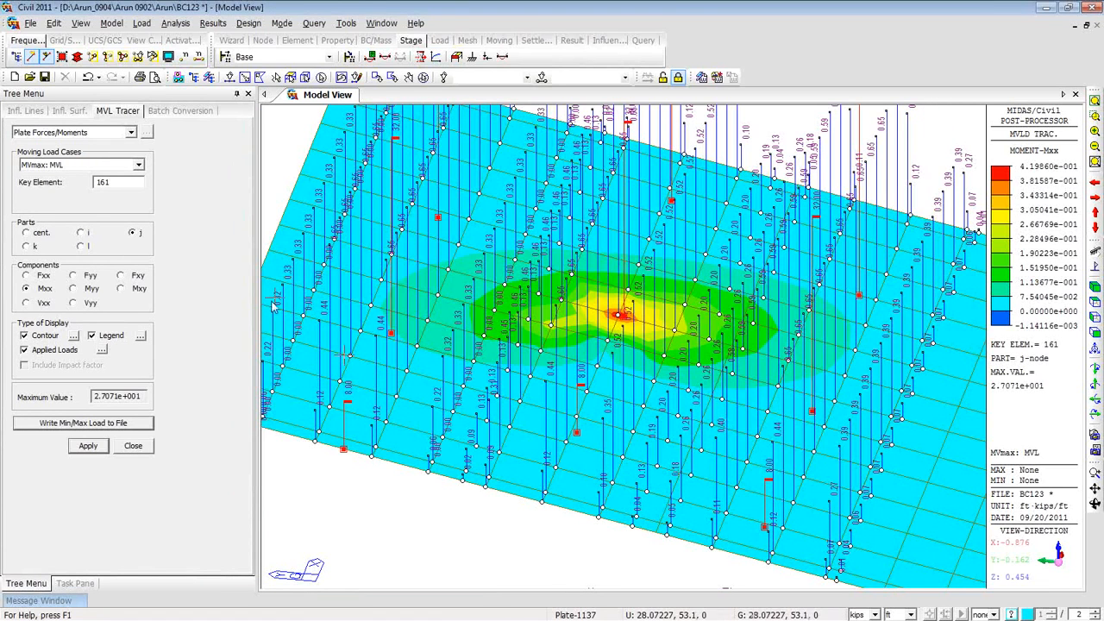
- Trace the MVmax: MVL loads for Mxx at part j with plate element 855 as key element and view the result from an angle
middle_click_drag(769, 412, 722, 464, "ctrl")
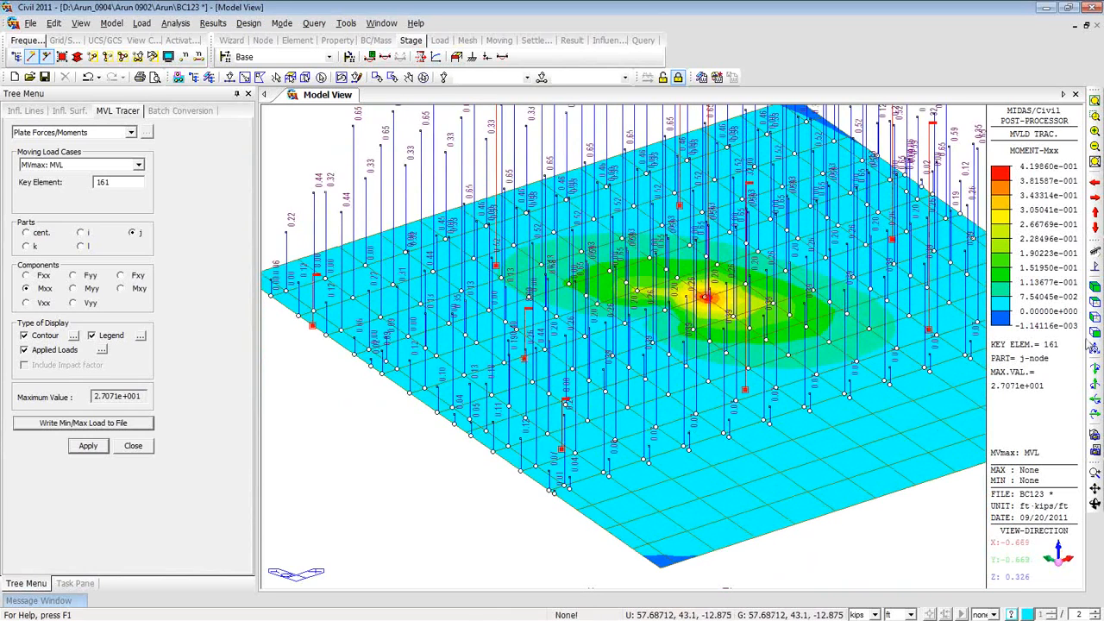
left_click(1093, 289)
middle_click_drag(727, 357, 715, 397, "ctrl")
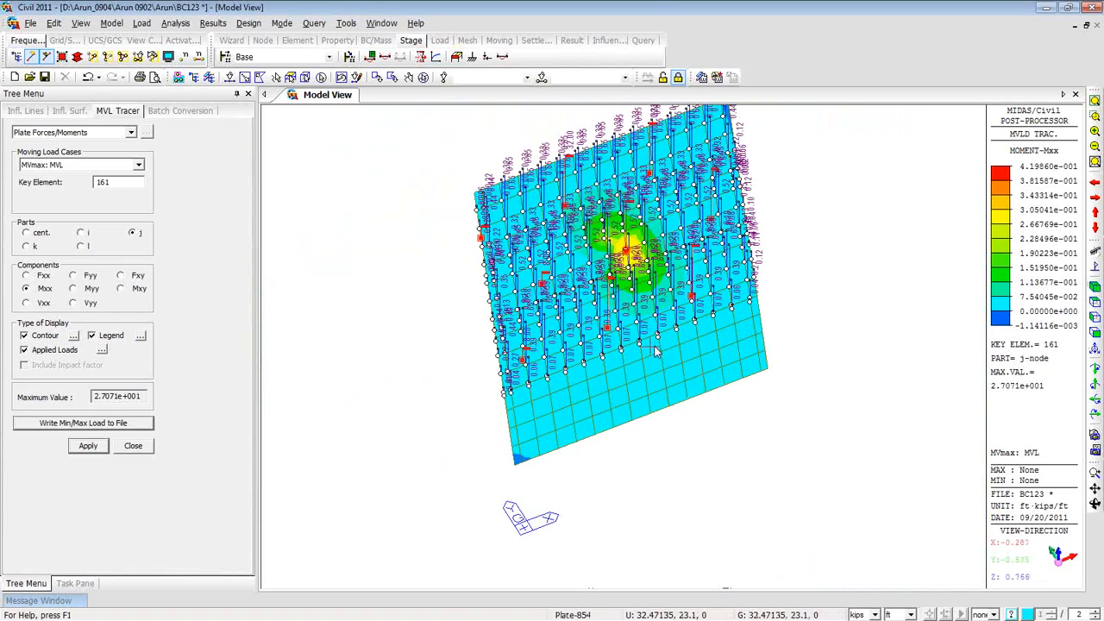
mouse_move(654, 351)
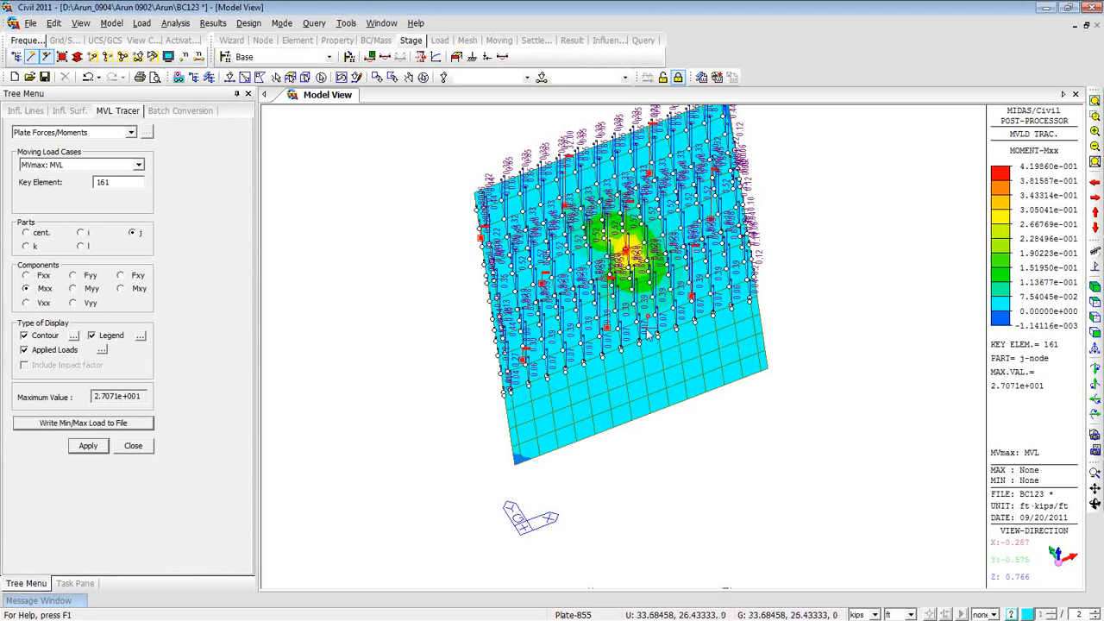
left_click(649, 337)
mouse_move(649, 335)
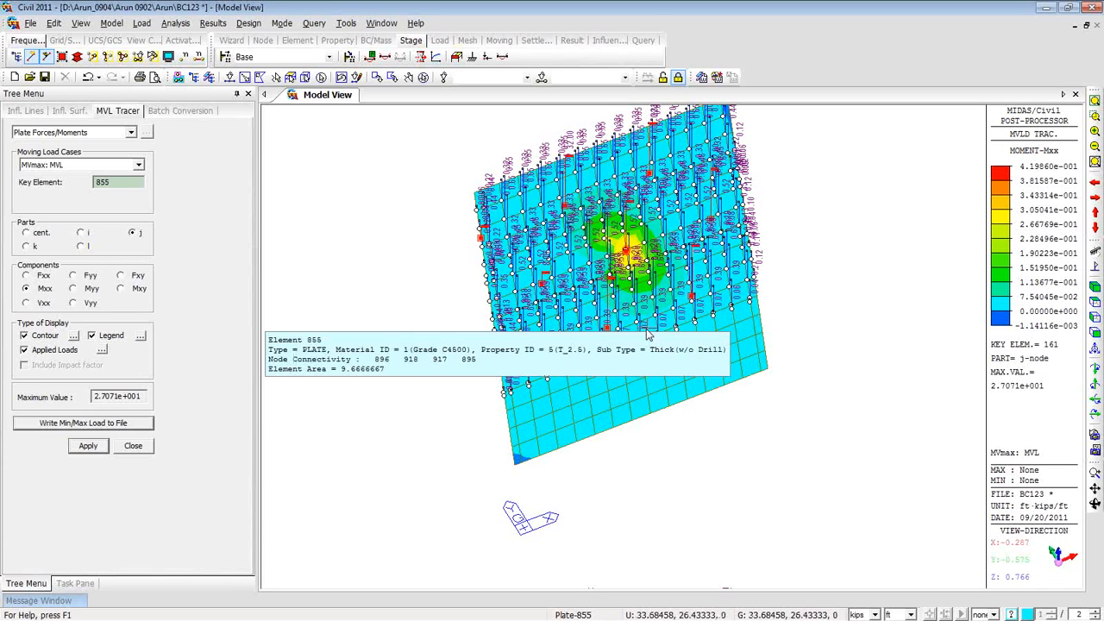
left_click(89, 445)
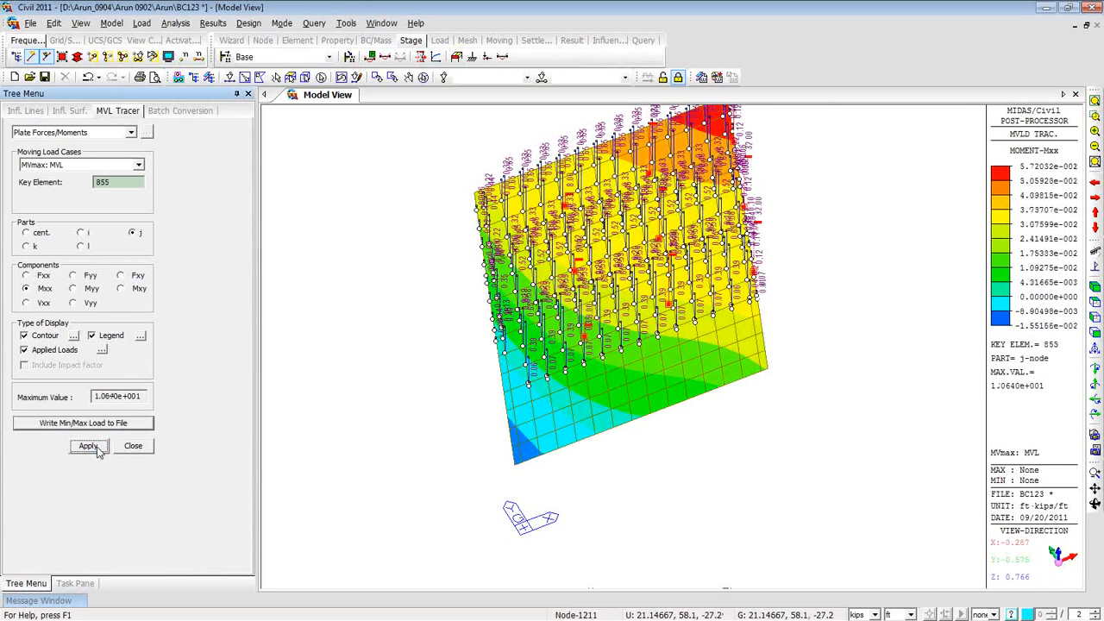
middle_click_drag(376, 433, 406, 384, "ctrl")
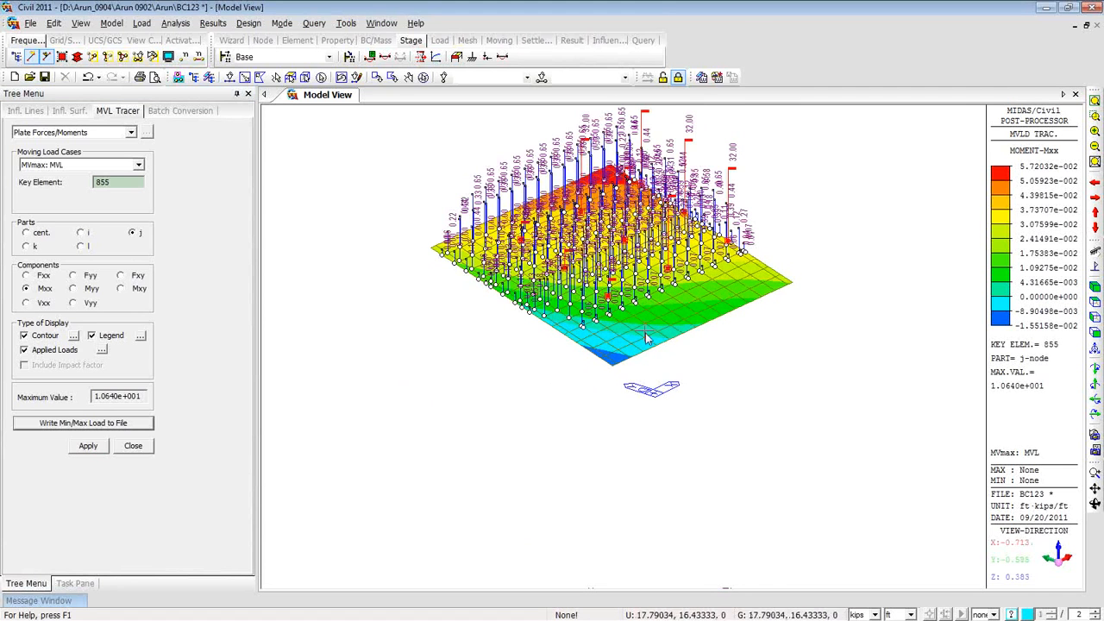
middle_click_drag(505, 340, 501, 358, "ctrl")
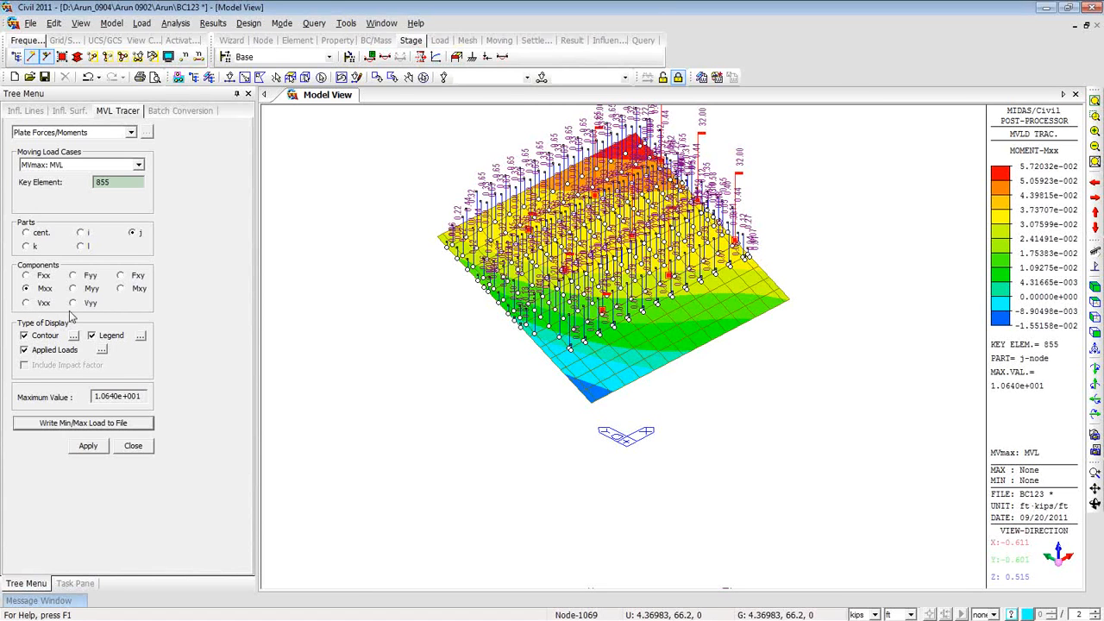
- Write the traced load to the static load file MVmaxMVLMxx855 and close the generated text file
left_click(136, 421)
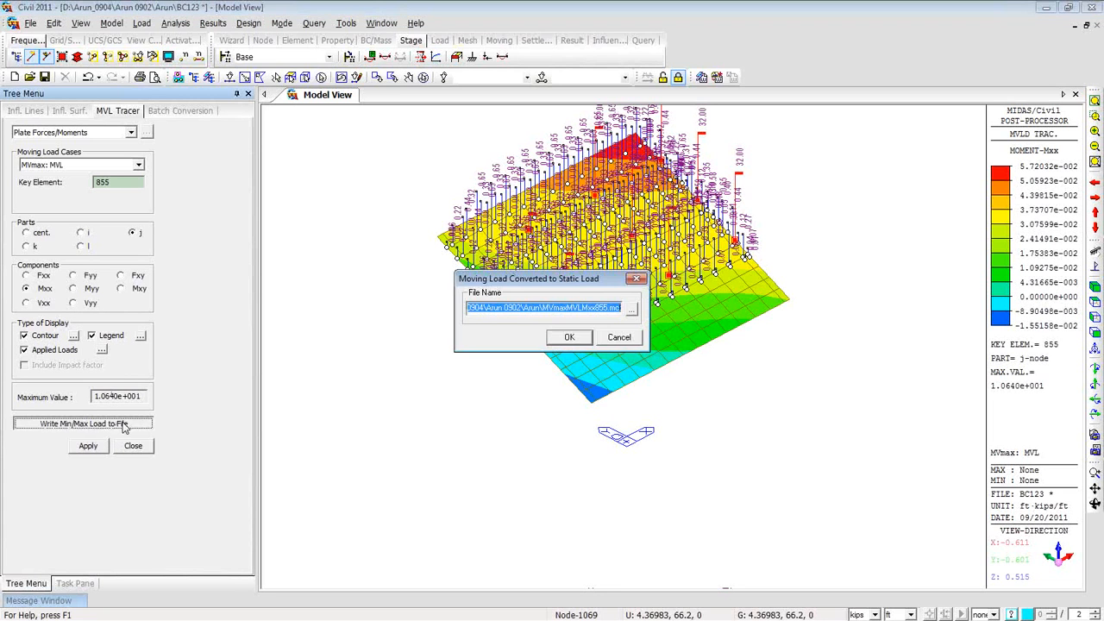
left_click(569, 338)
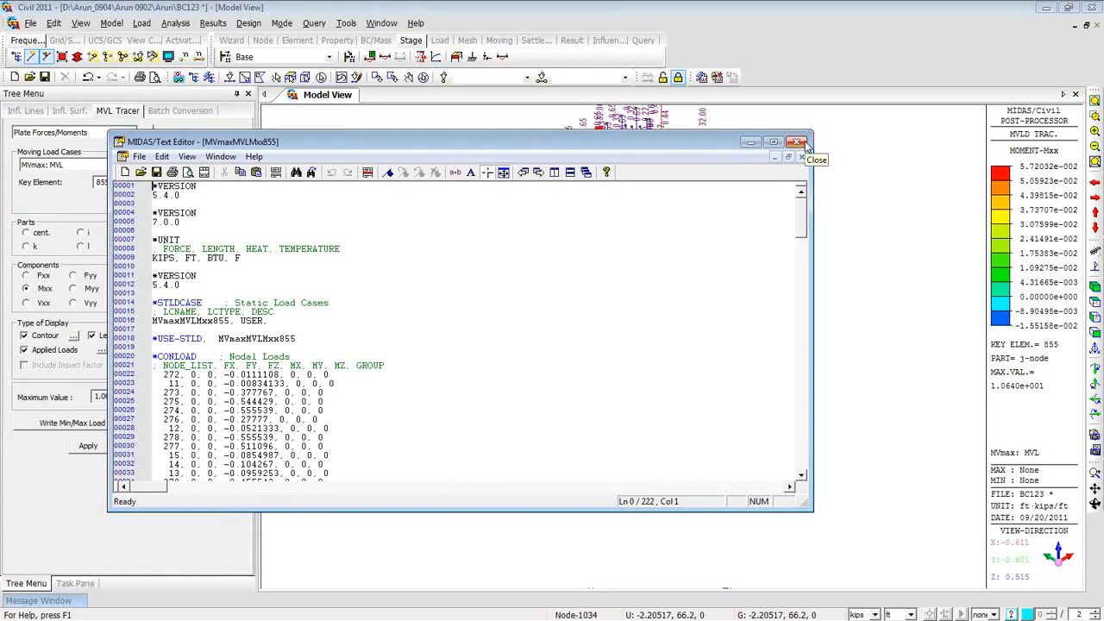
left_click(797, 141)
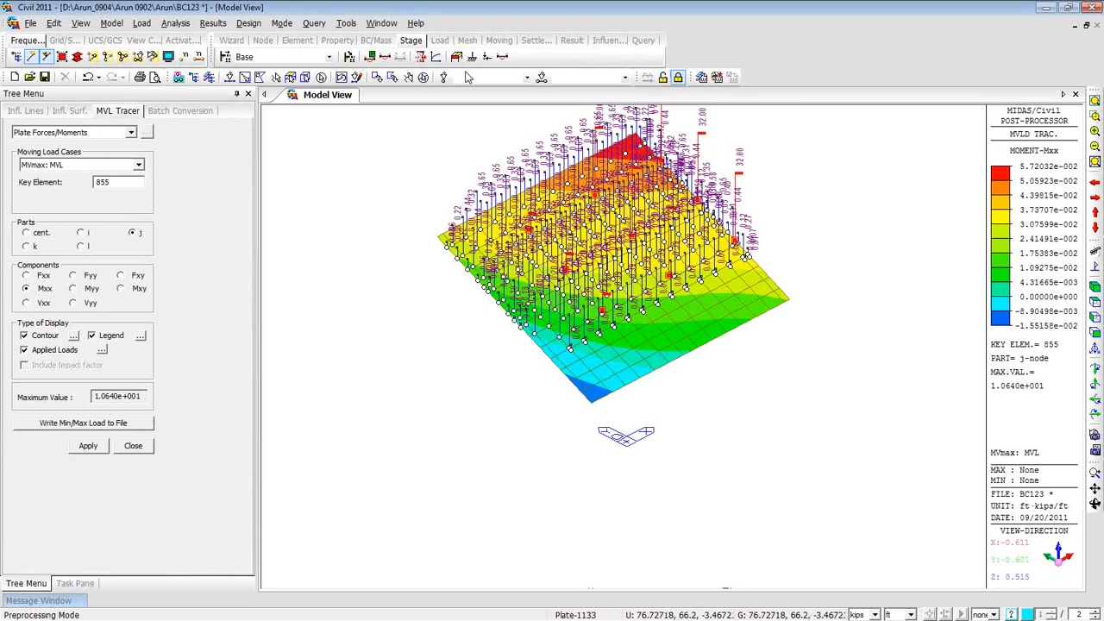
- Load the file MVmaxMVLMxx161 into the MCT Command Shell and run it, accepting deletion of the analysis results
left_click(345, 24)
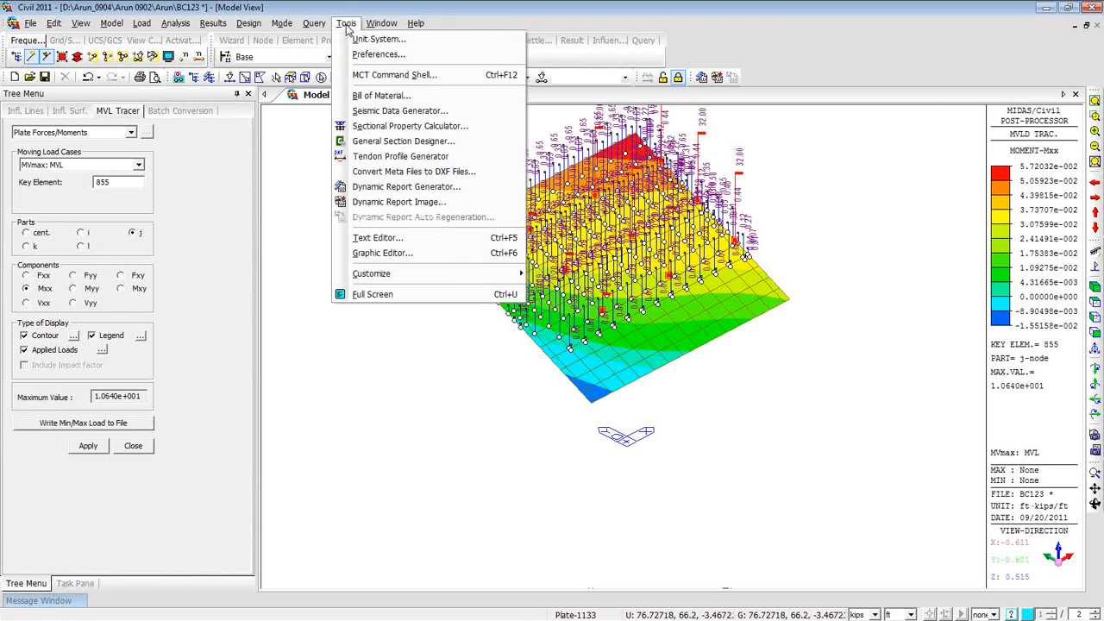
left_click(368, 76)
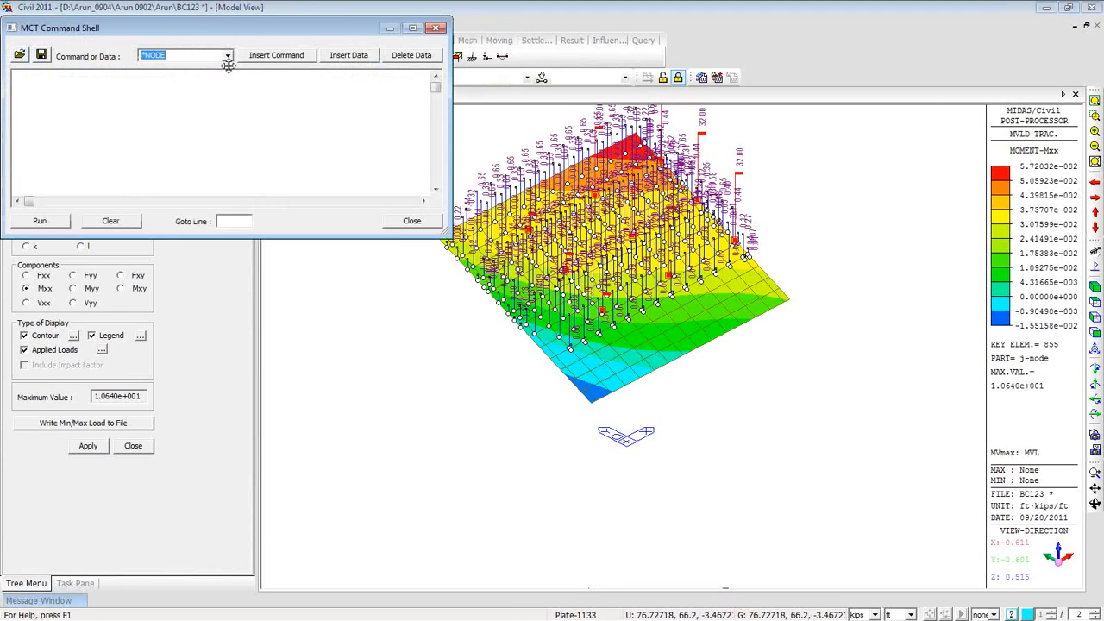
left_click_drag(217, 28, 353, 63)
left_click(155, 84)
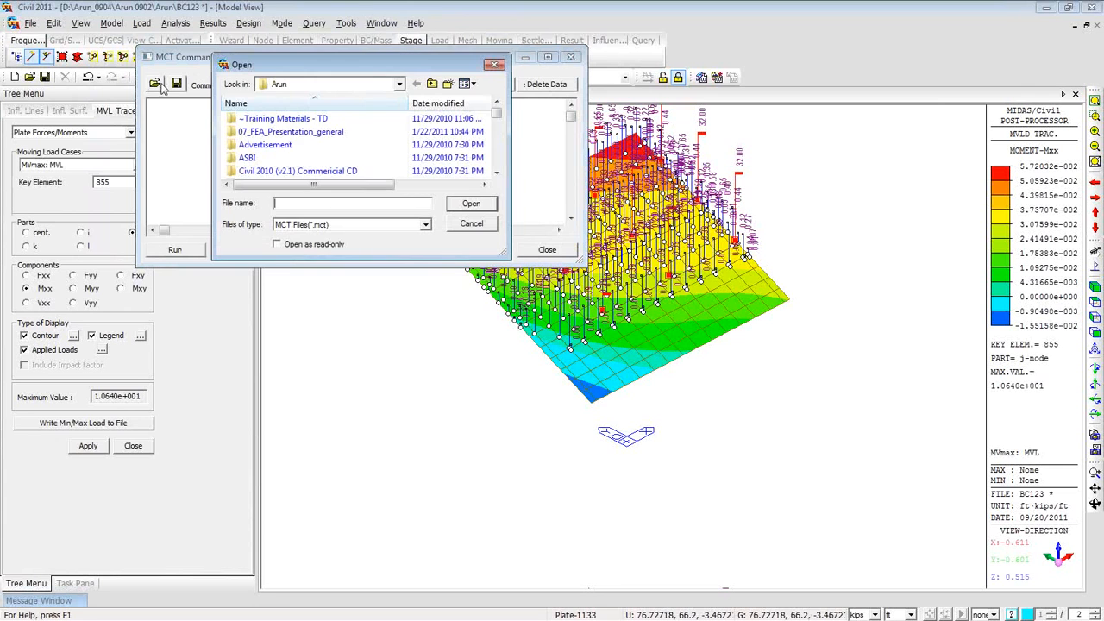
left_click_drag(497, 113, 503, 167)
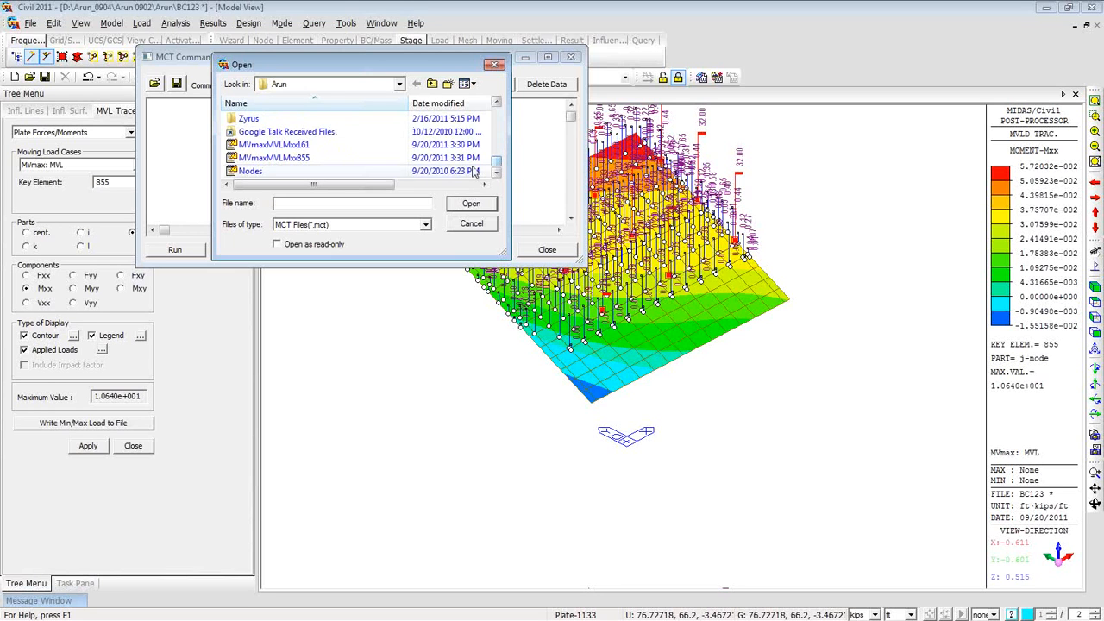
left_click(388, 145)
left_click(464, 204)
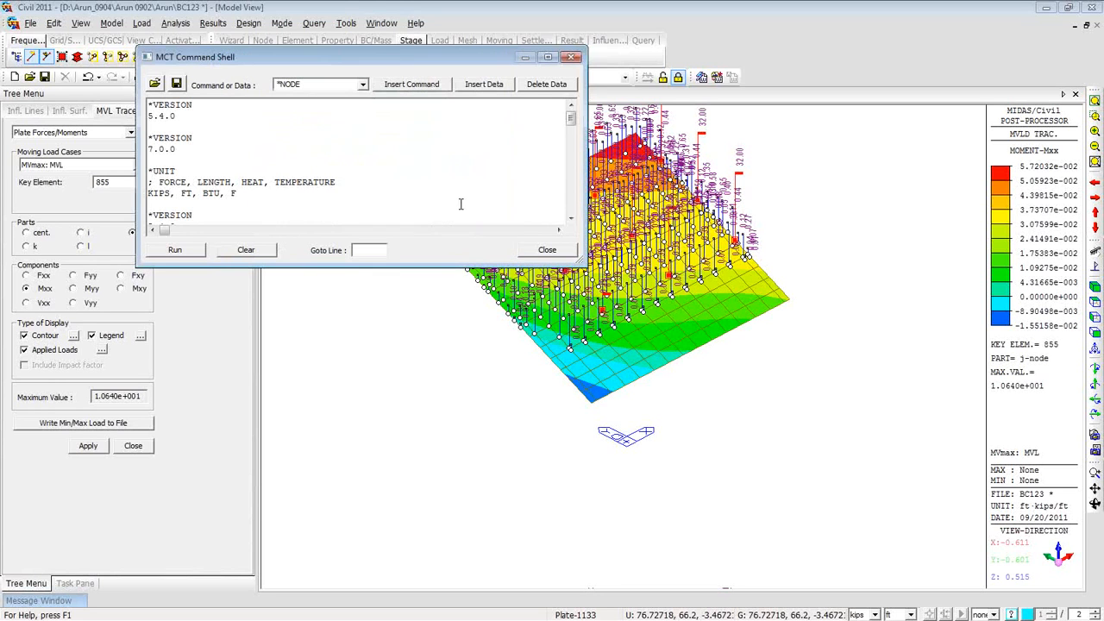
left_click(175, 249)
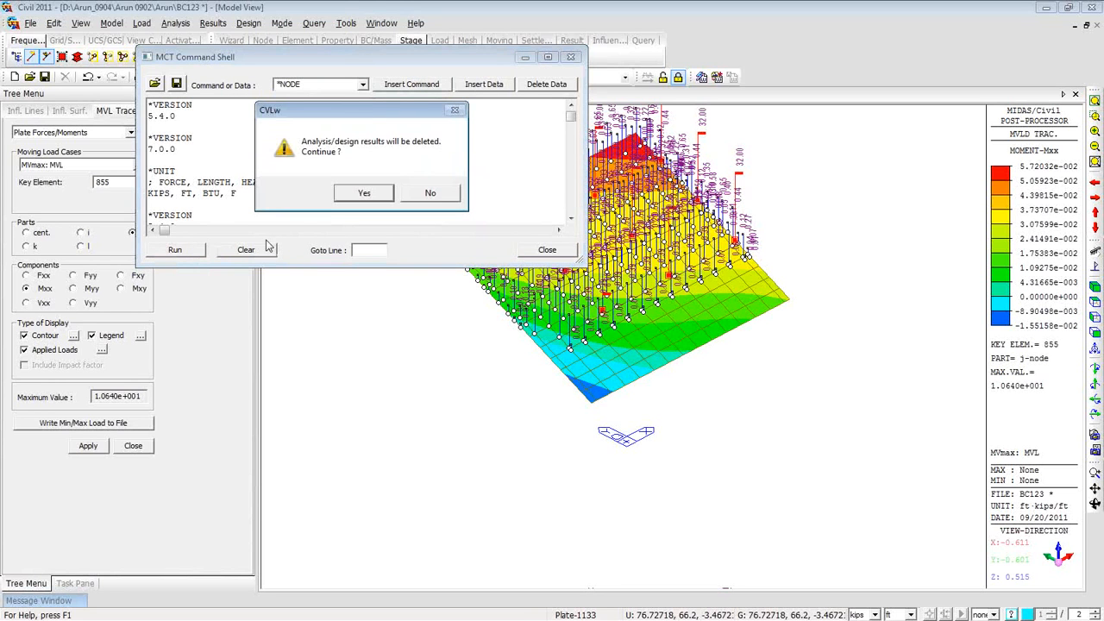
left_click(365, 193)
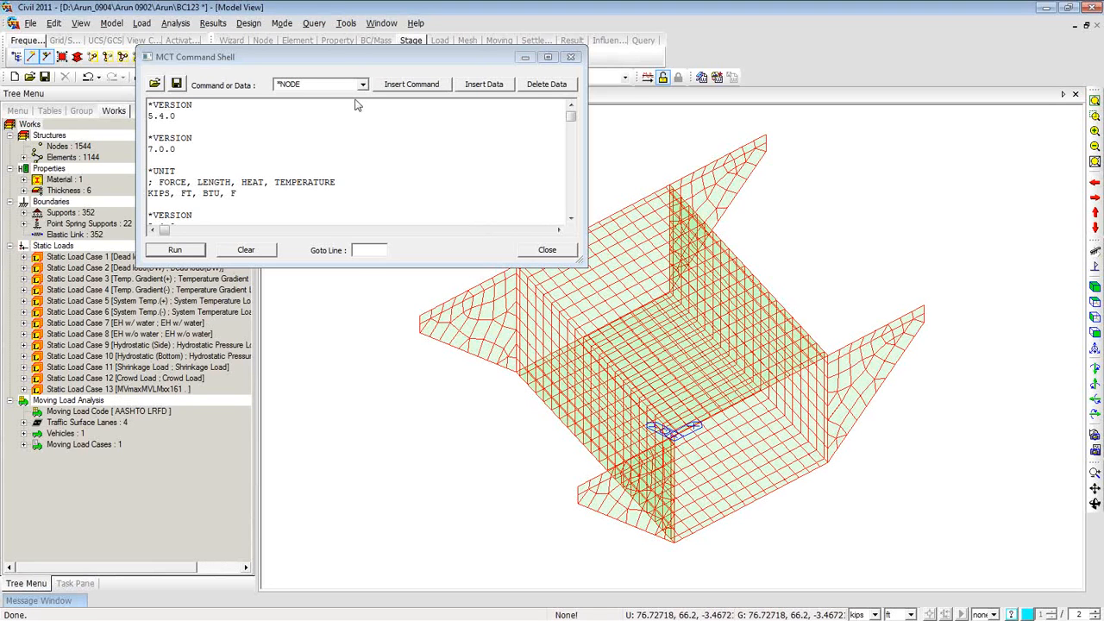
- Clear the command shell, load and run the file MVmaxMVLMxx855, and close the shell
left_click(247, 251)
left_click(155, 83)
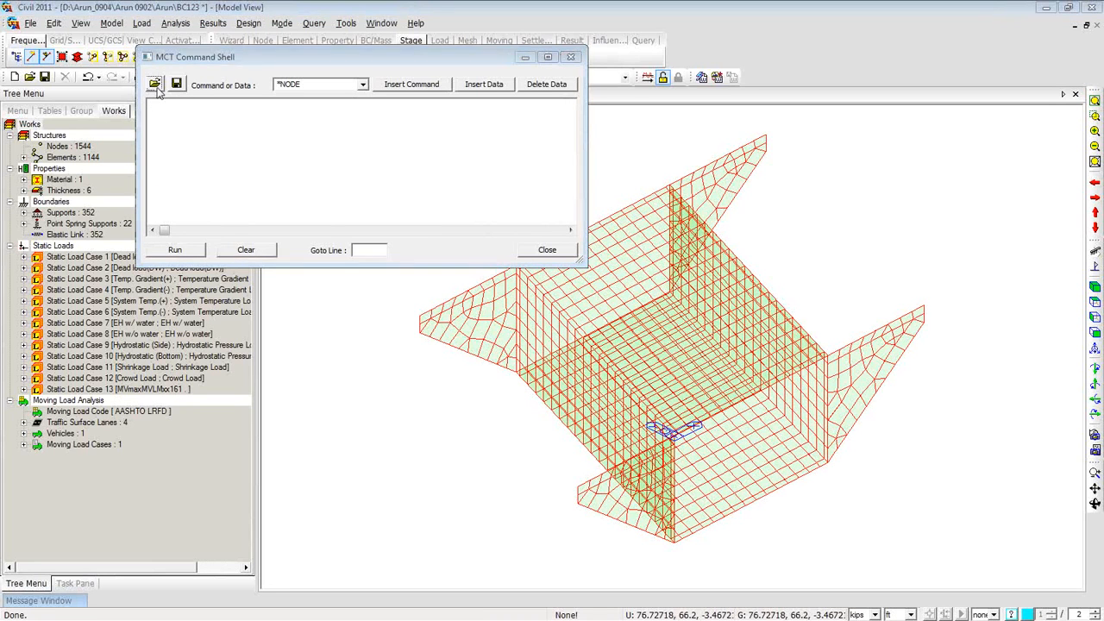
left_click_drag(497, 119, 498, 167)
left_click(328, 158)
left_click(468, 204)
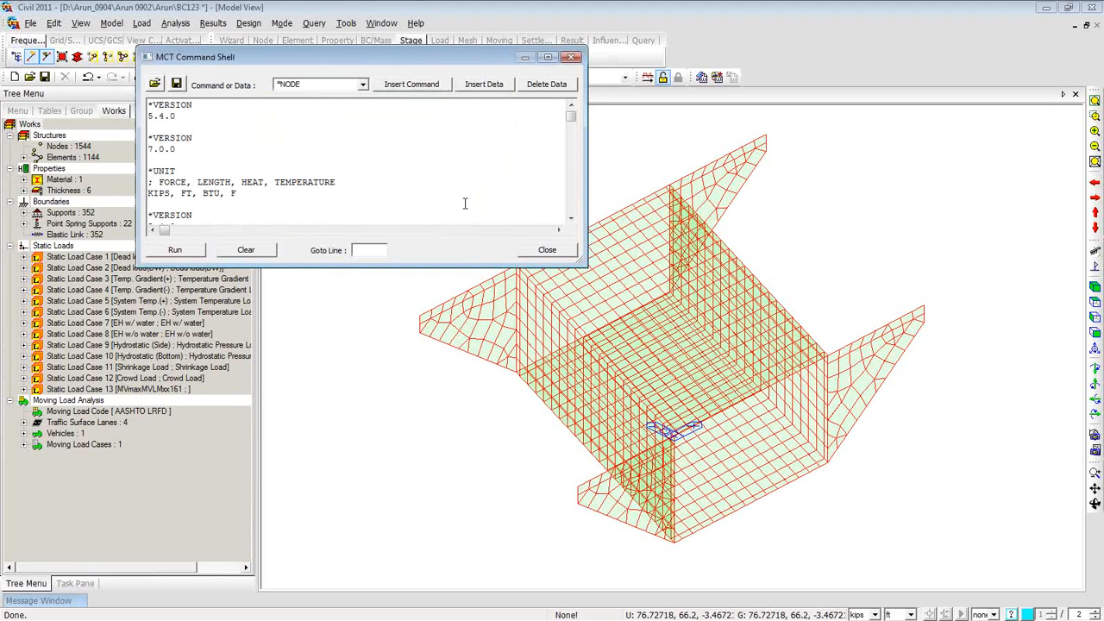
left_click(186, 254)
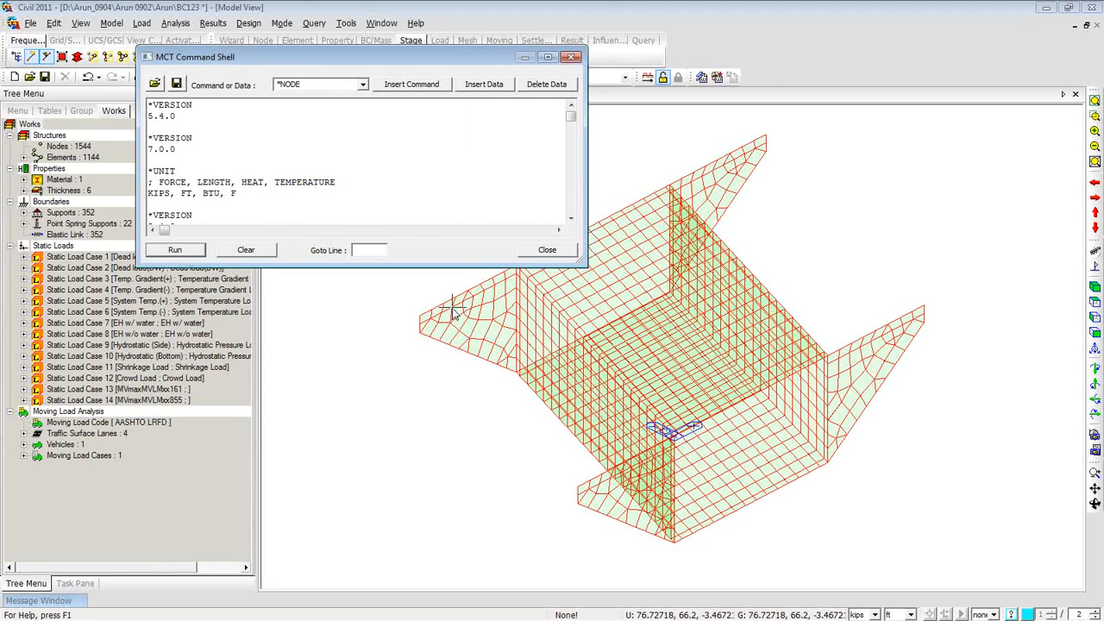
left_click(547, 249)
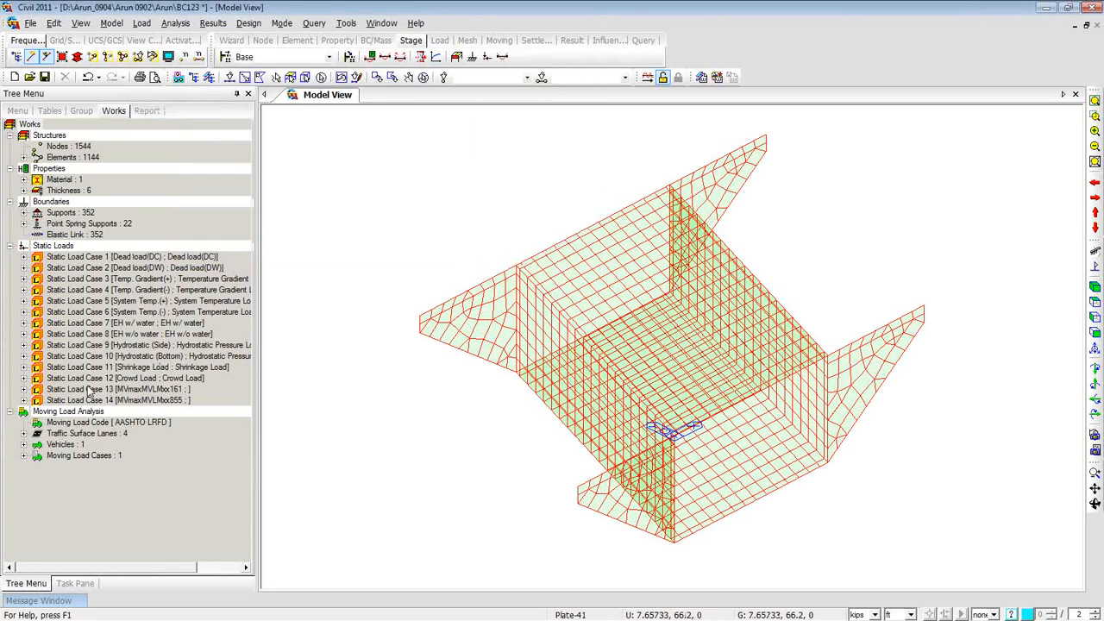
- Display the nodal loads of static load case MVmaxMVLMxx161 on the model, inspect them, and hide them again
left_click(24, 390)
left_click(80, 400)
right_click(90, 402)
left_click(113, 431)
middle_click_drag(335, 374, 353, 360, "ctrl")
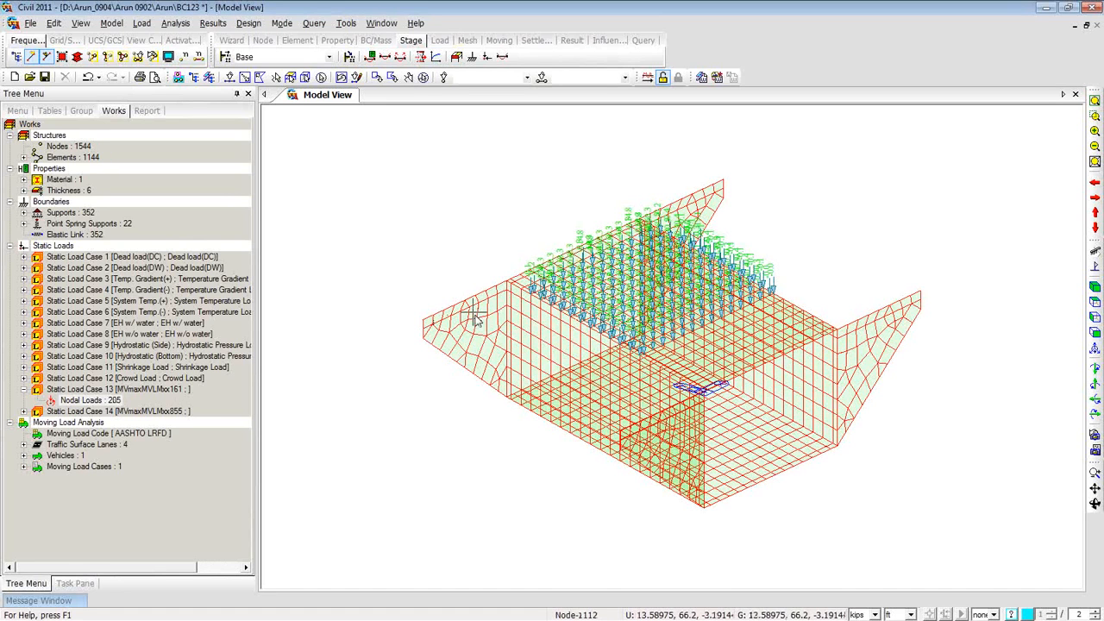
right_click(111, 401)
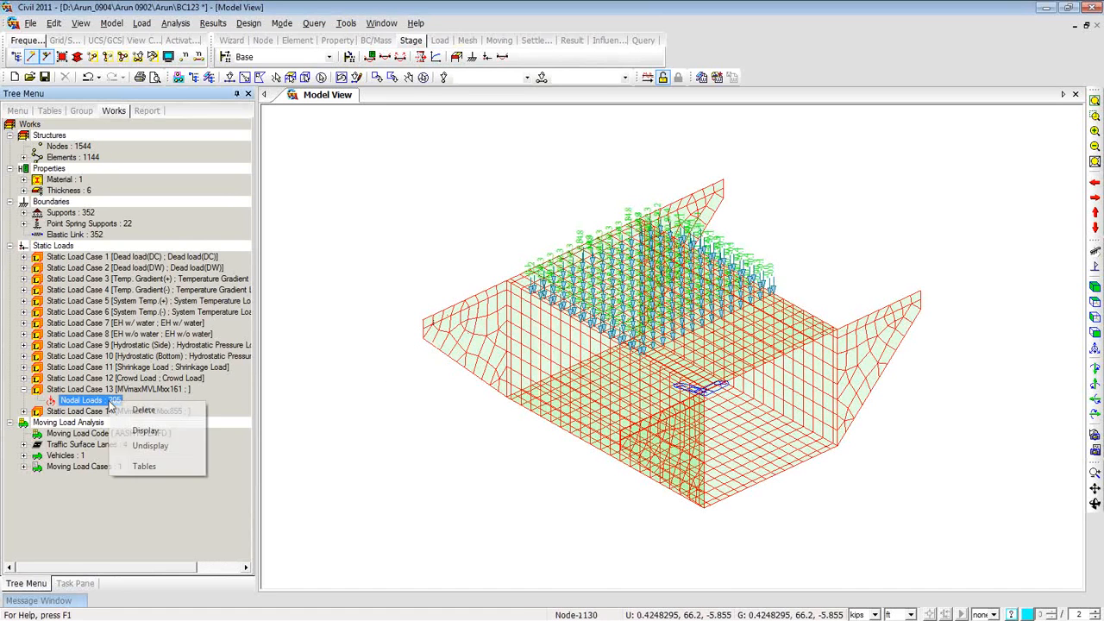
left_click(148, 446)
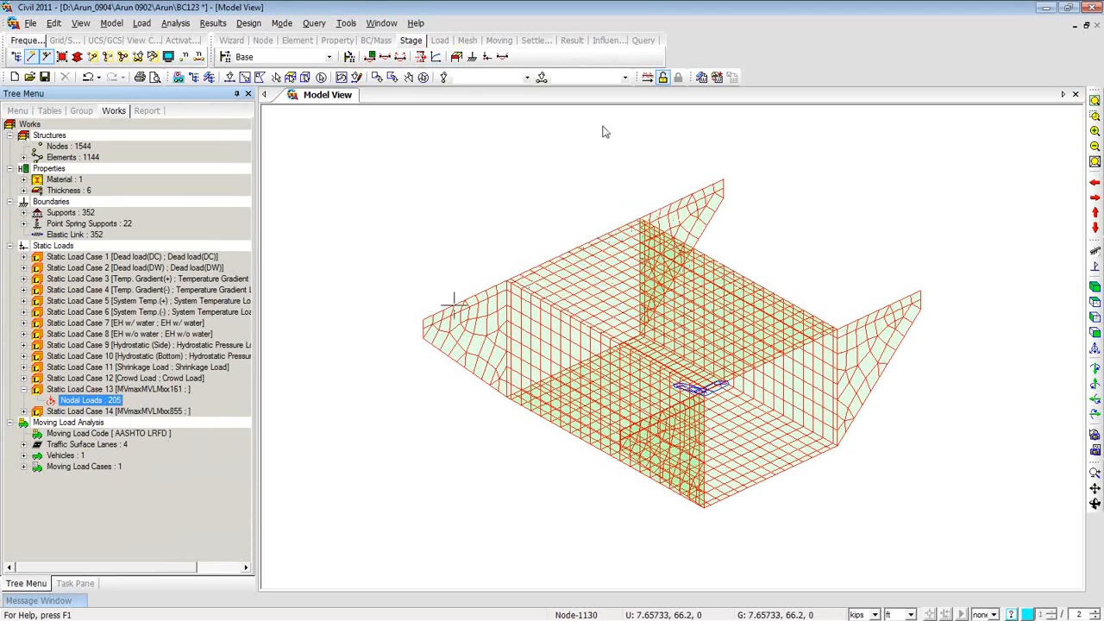
- Run the analysis of the culvert model with the imported static load cases
left_click(648, 78)
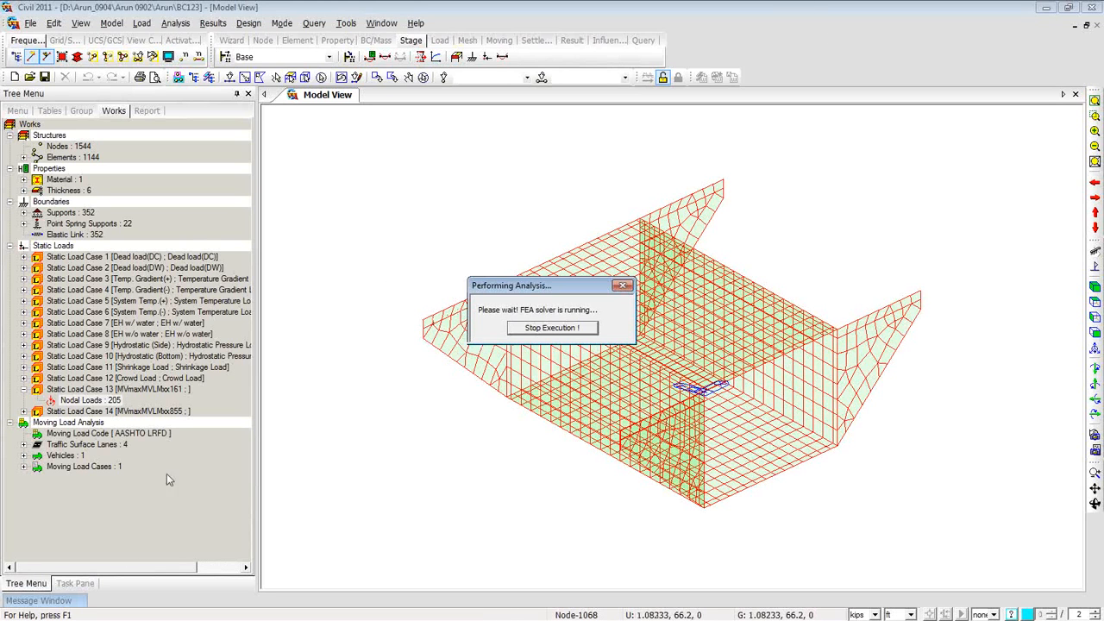
left_click(78, 597)
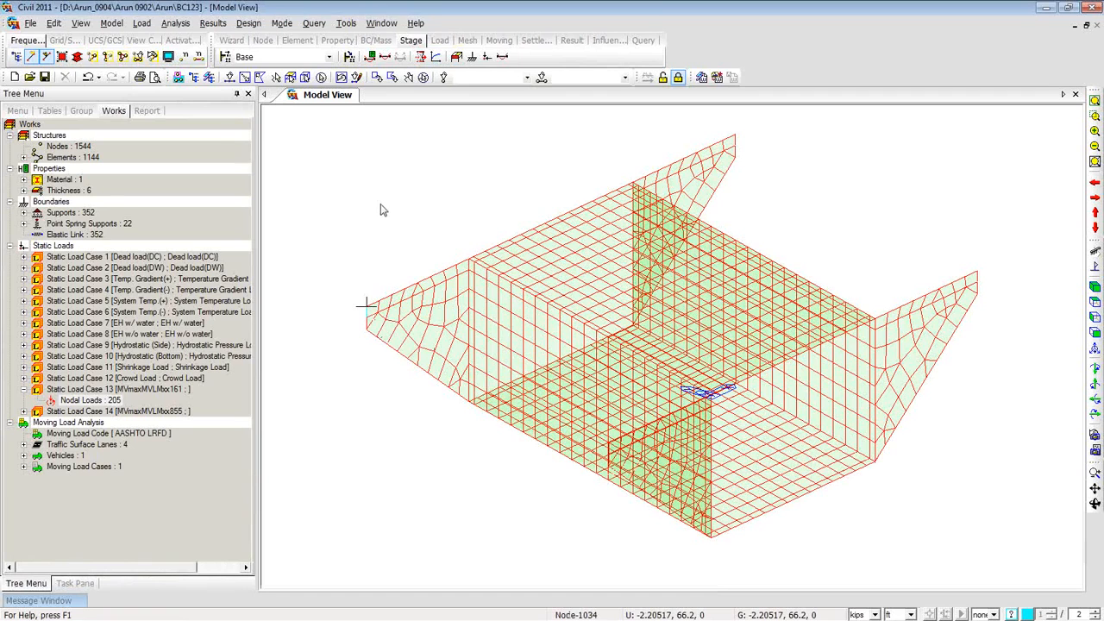
mouse_move(377, 181)
middle_mouse_down("ctrl")
mouse_move(360, 180)
mouse_move(359, 168)
mouse_move(372, 185)
mouse_move(360, 185)
mouse_move(372, 180)
middle_mouse_up("ctrl")
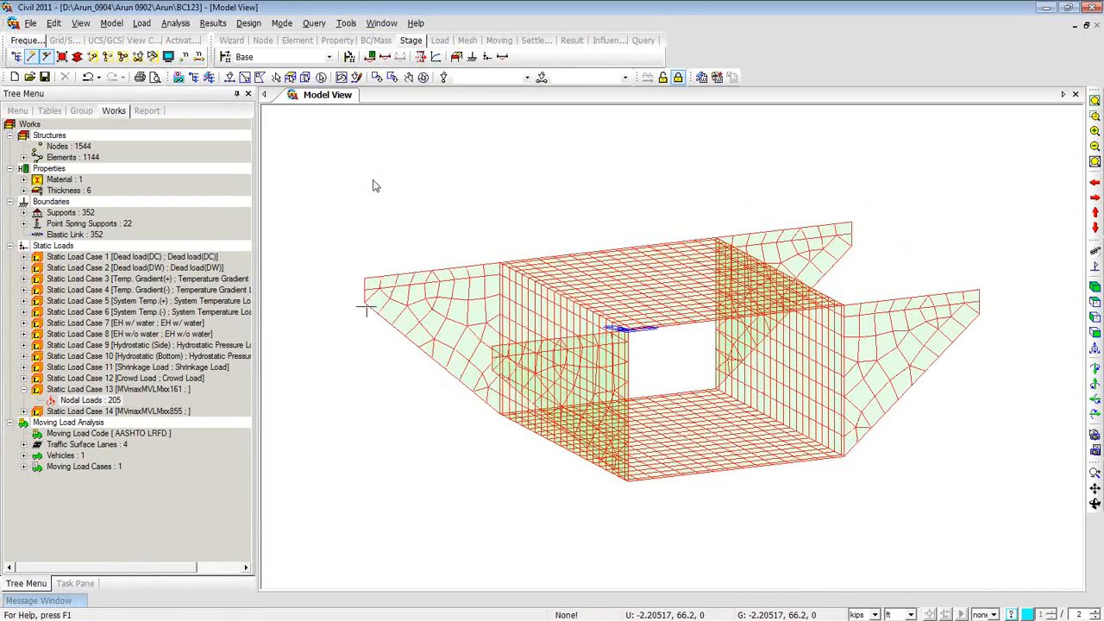
- Open the Local Direction Force Sum results tool and set its tolerance to 1
middle_click_drag(654, 345, 666, 347, "ctrl")
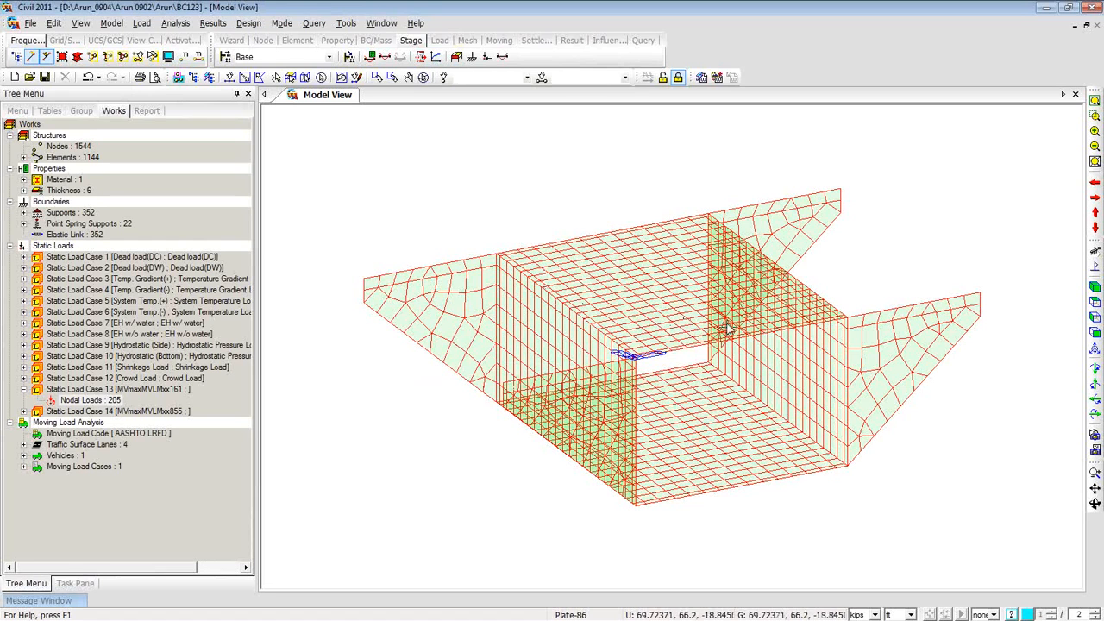
mouse_move(727, 330)
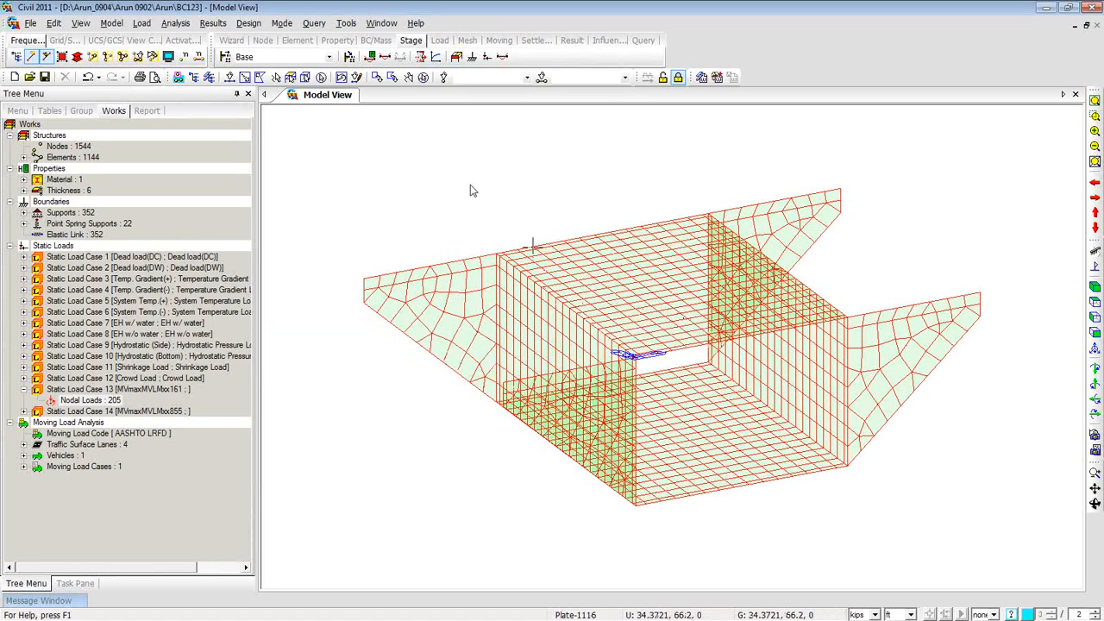
left_click(213, 24)
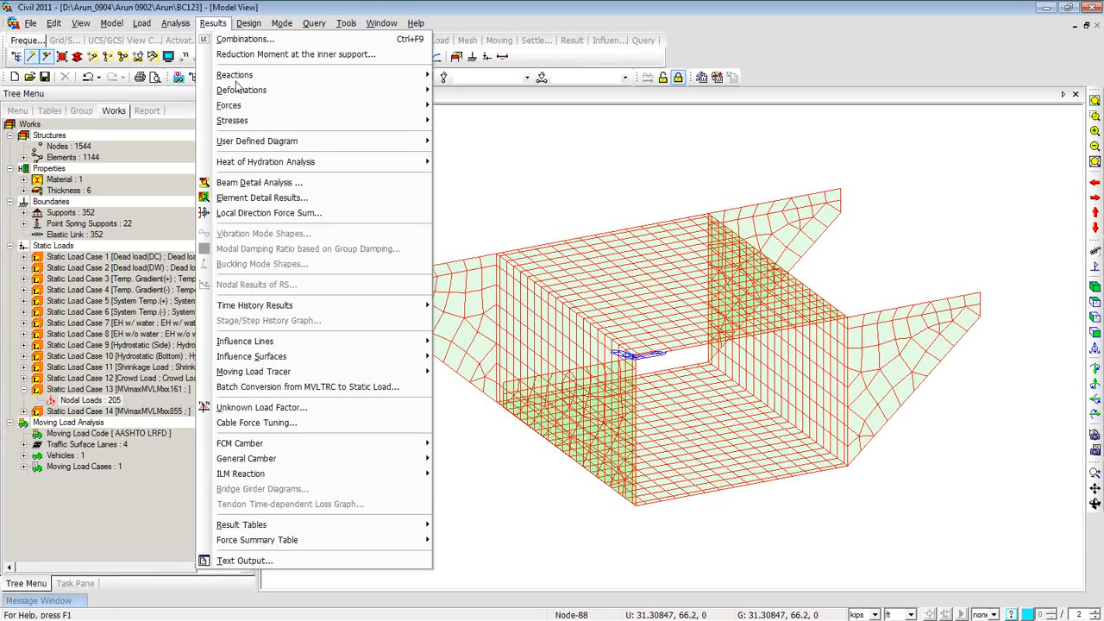
left_click(253, 216)
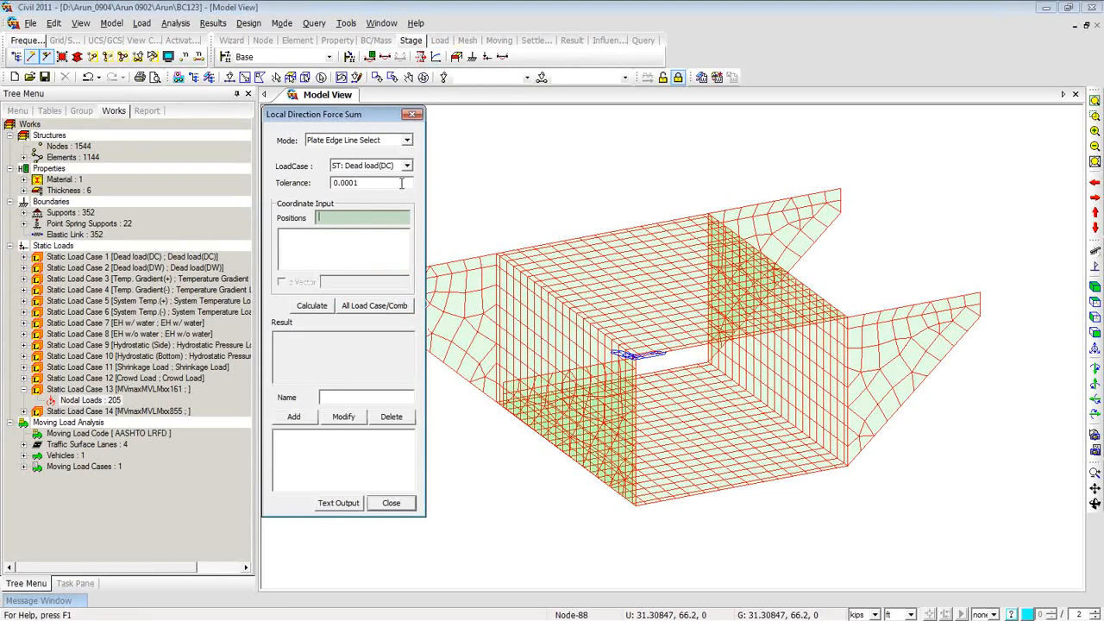
left_click_drag(359, 183, 242, 188)
type("1")
- Try to calculate the dead load force sum along a line picked across the box culvert's top slab
left_click(693, 342)
mouse_move(693, 341)
middle_mouse_down("ctrl")
mouse_move(670, 345)
mouse_move(685, 355)
middle_mouse_up("ctrl")
middle_click_drag(681, 339, 684, 341, "ctrl")
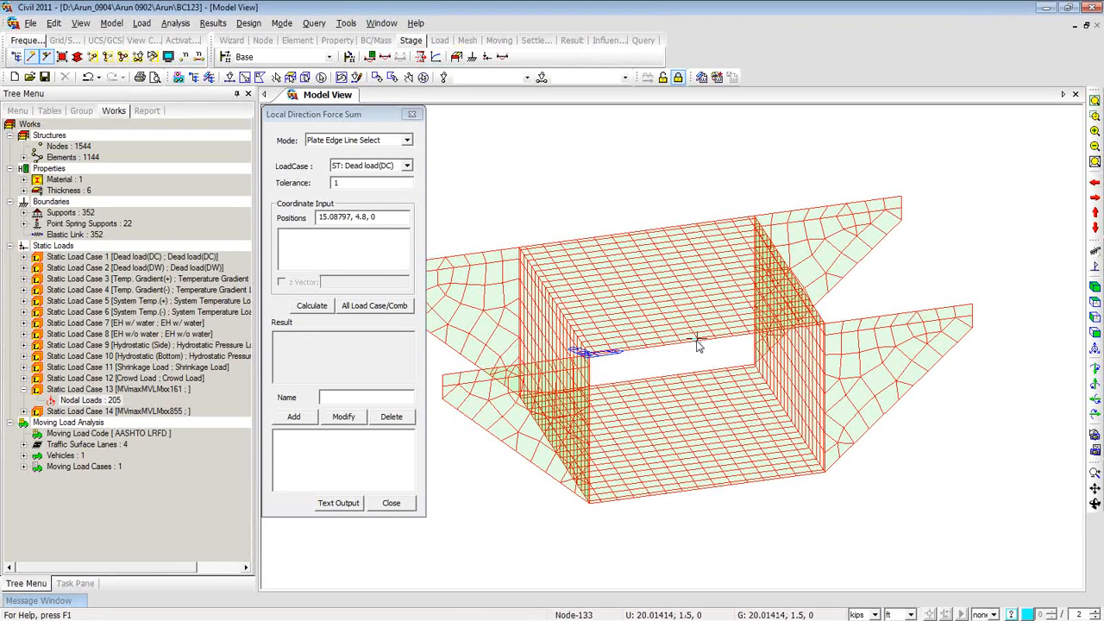
mouse_move(699, 344)
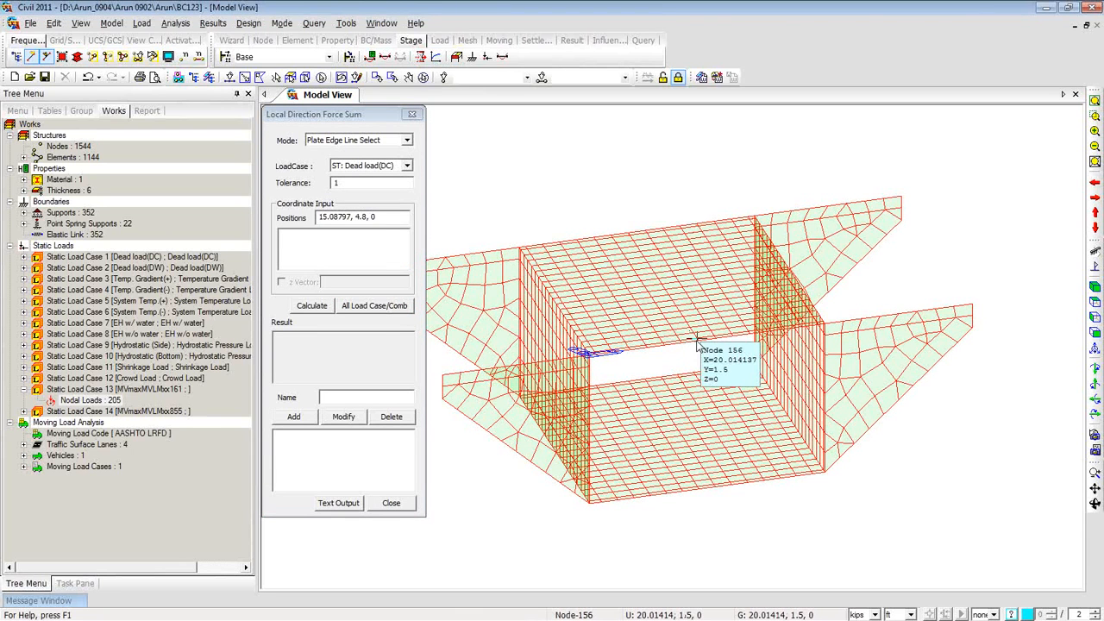
middle_click_drag(697, 339, 696, 329, "ctrl")
left_click(711, 323)
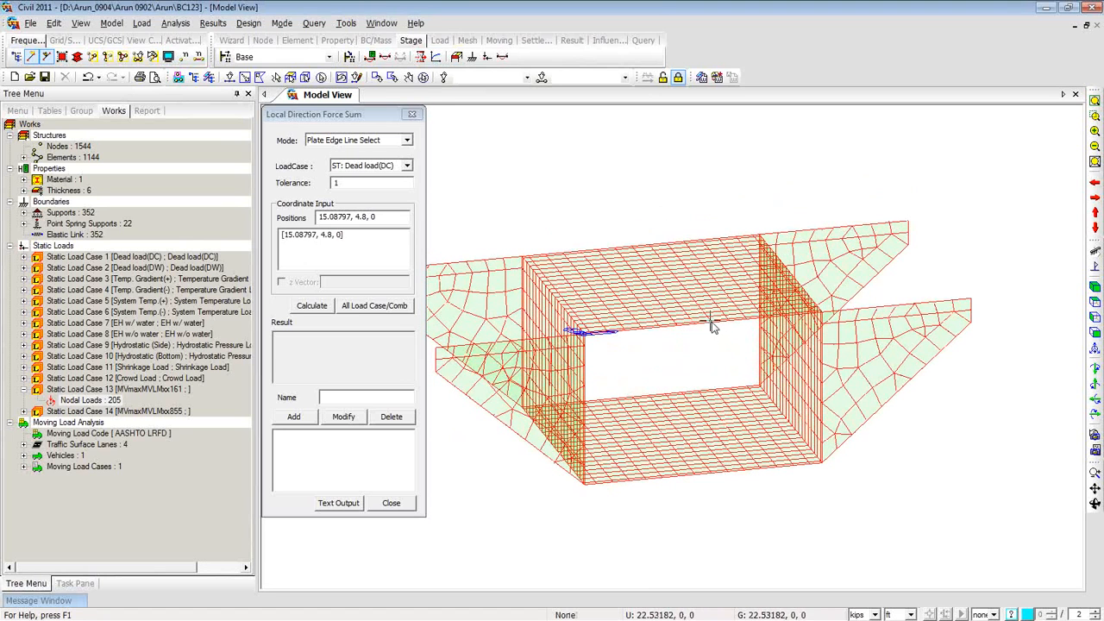
left_click(651, 242)
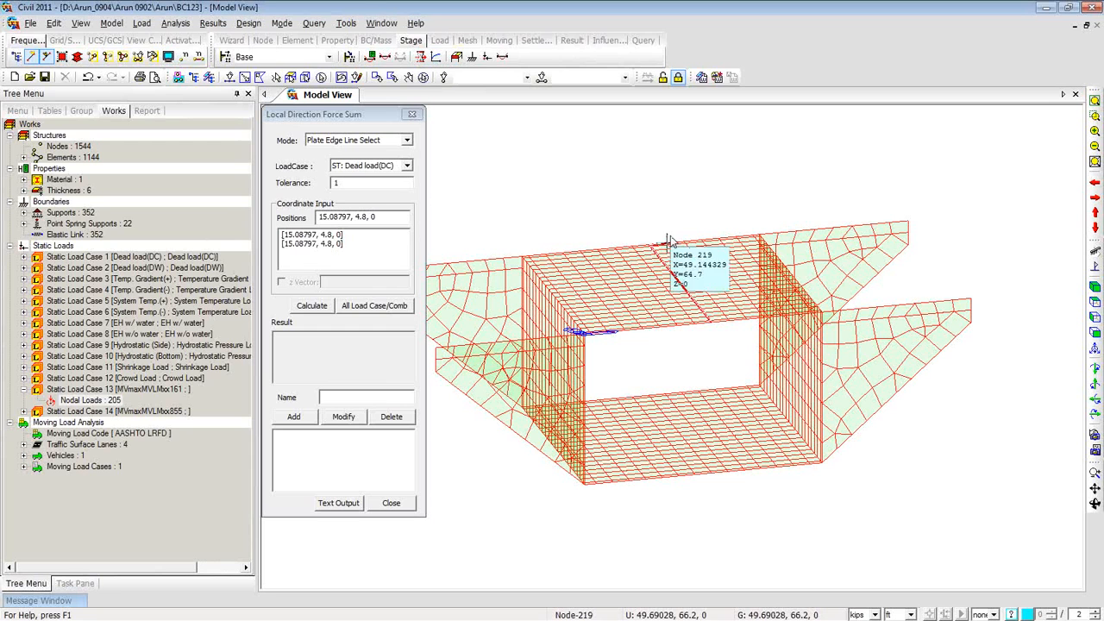
left_click(668, 241)
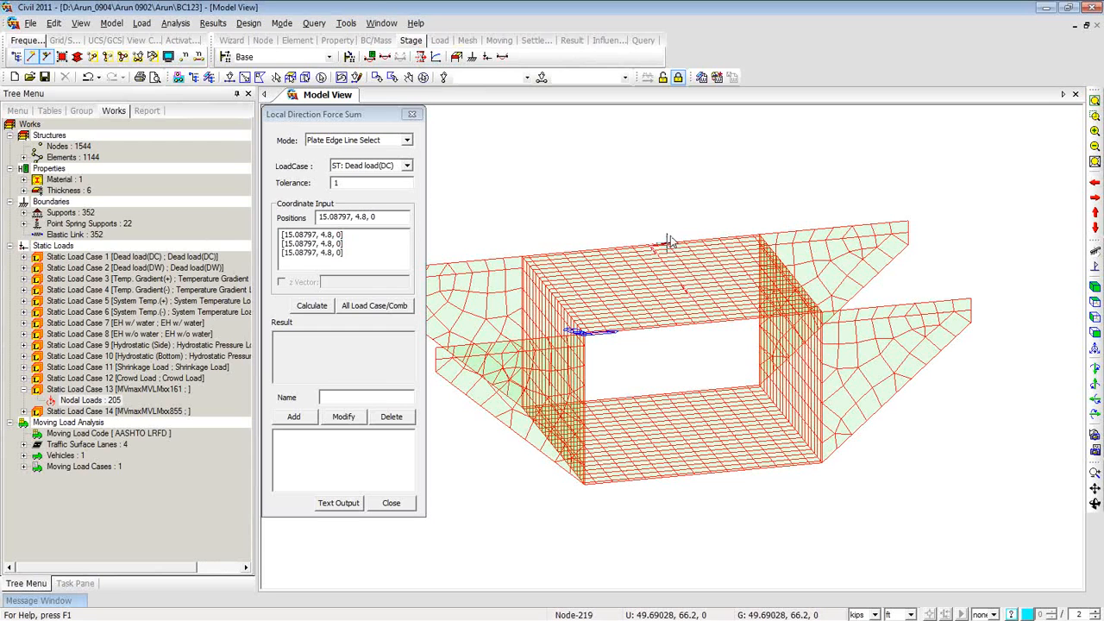
left_click(315, 307)
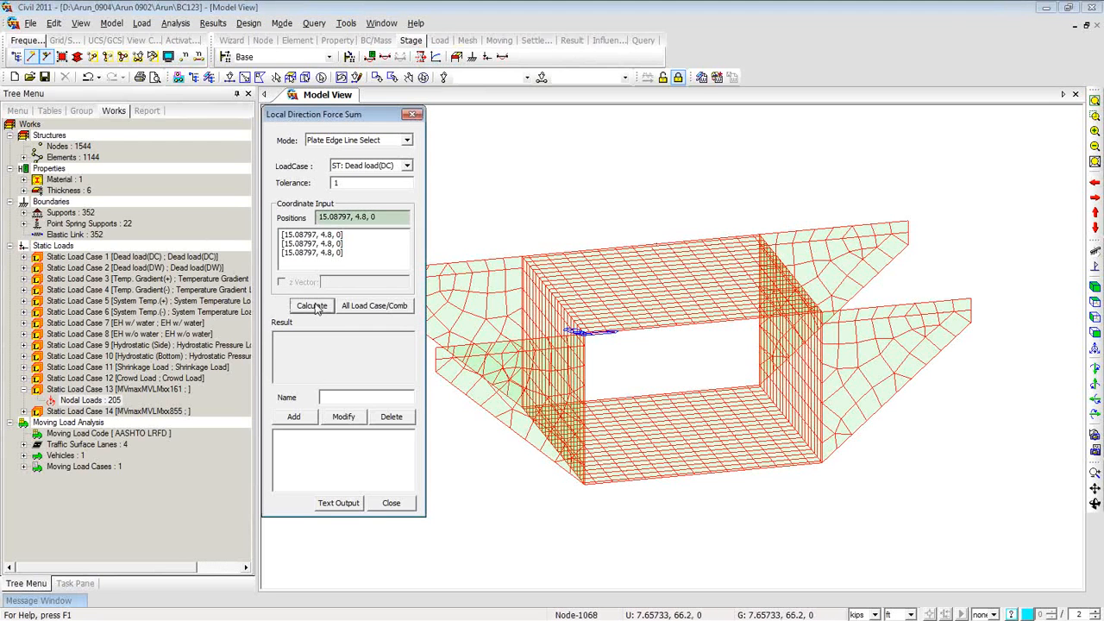
- Calculate the Dead load(DC) force sum across the top slab using points (22.53182, 0, 0), (46.62665, 66.2, 0) and (49.69028, 66.2, 0)
middle_click_drag(523, 225, 520, 227, "ctrl")
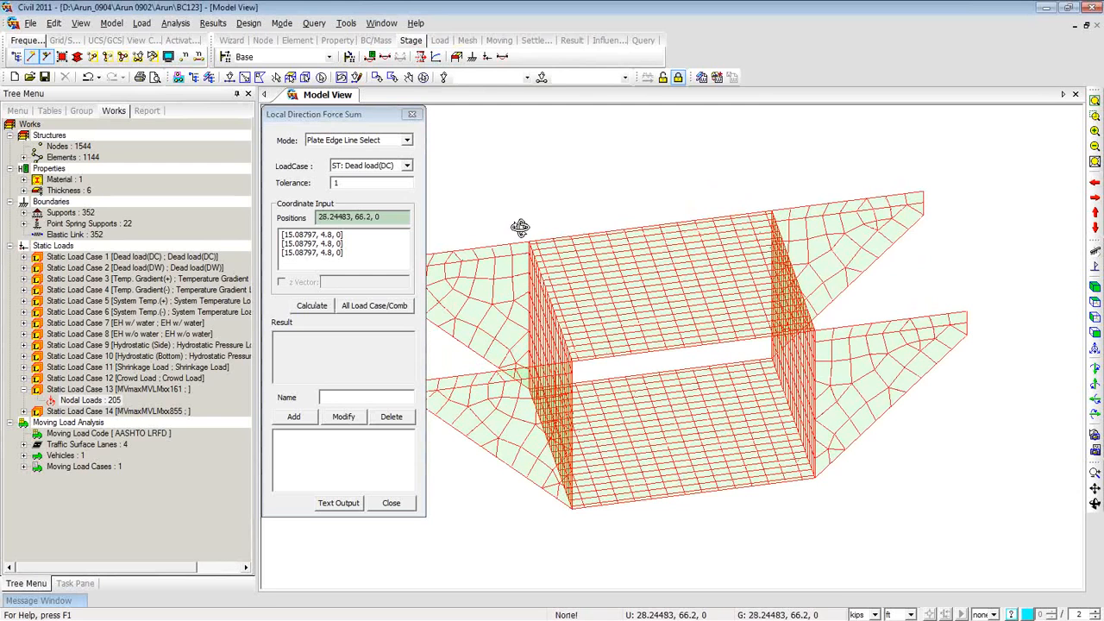
left_click(396, 218)
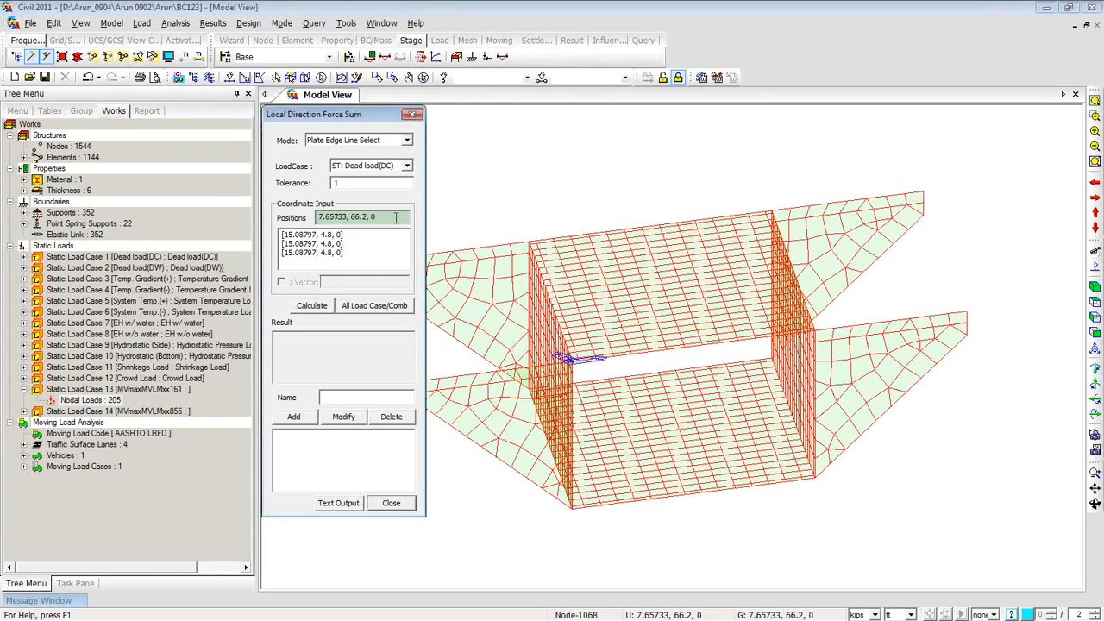
left_click(703, 347)
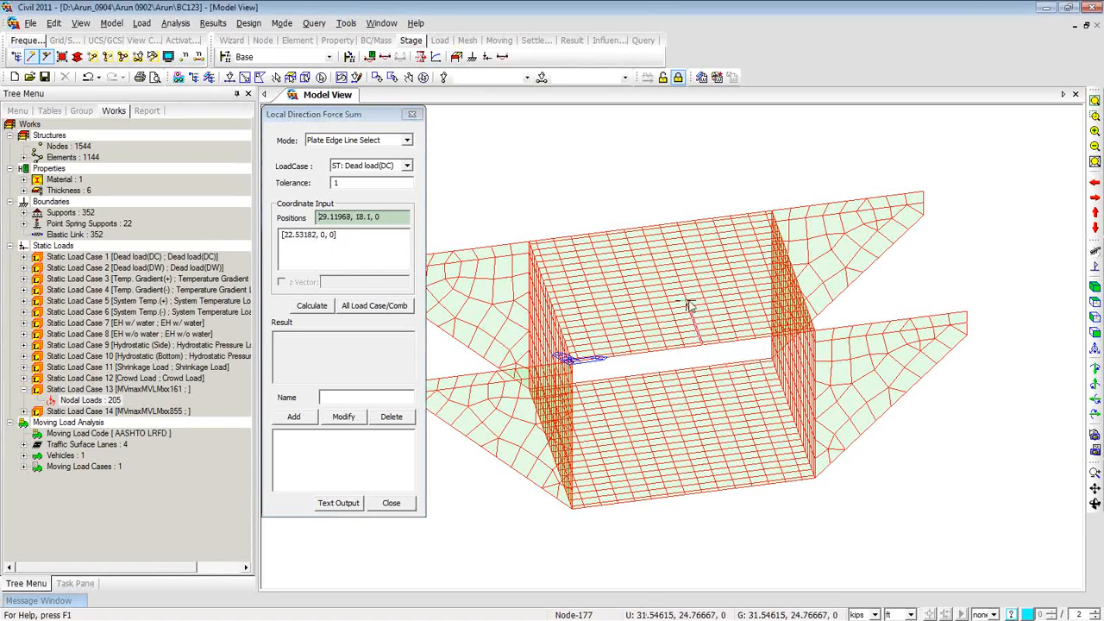
left_click(660, 226)
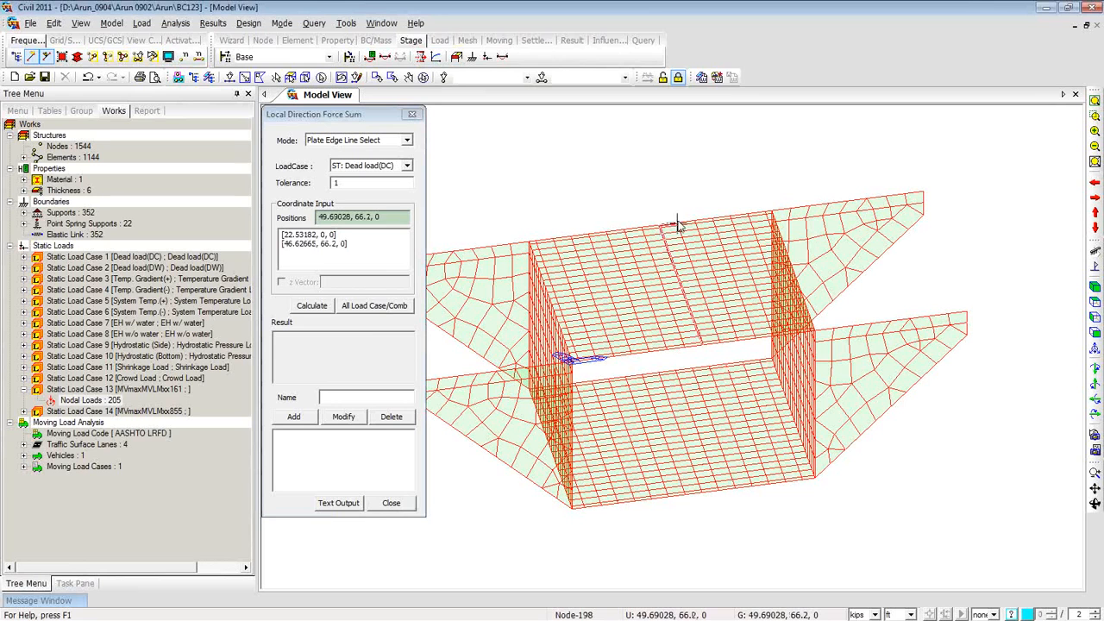
left_click(678, 224)
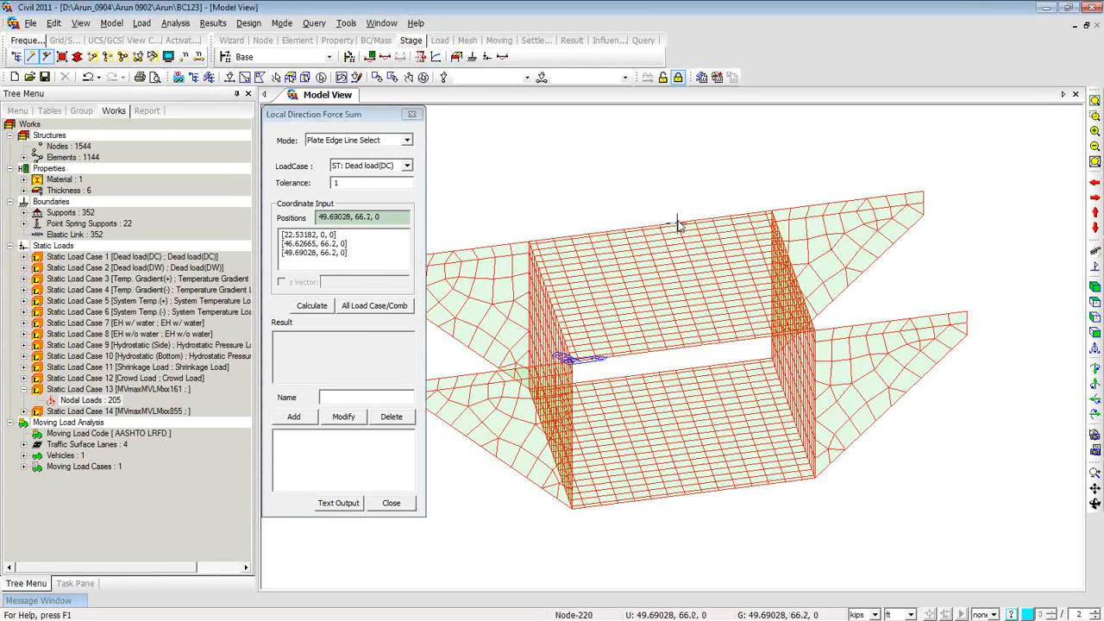
left_click(311, 306)
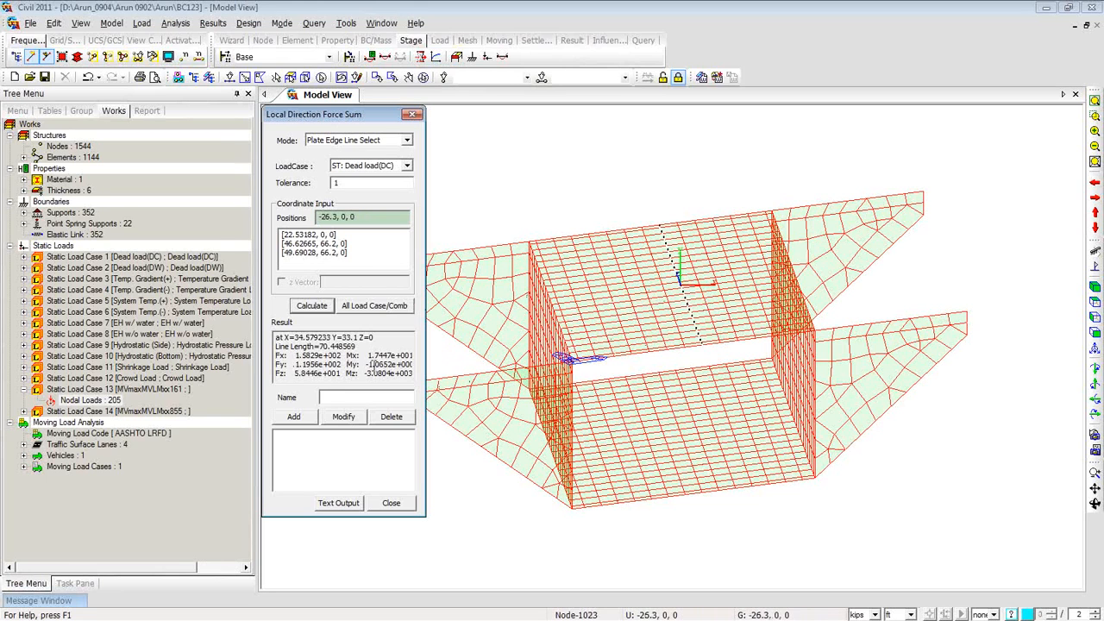
- Examine the cut line's local axes on the top slab and its Fx, Fy, Fz and moment results
middle_click_drag(598, 320, 629, 339)
scroll(629, 339, "up", 5)
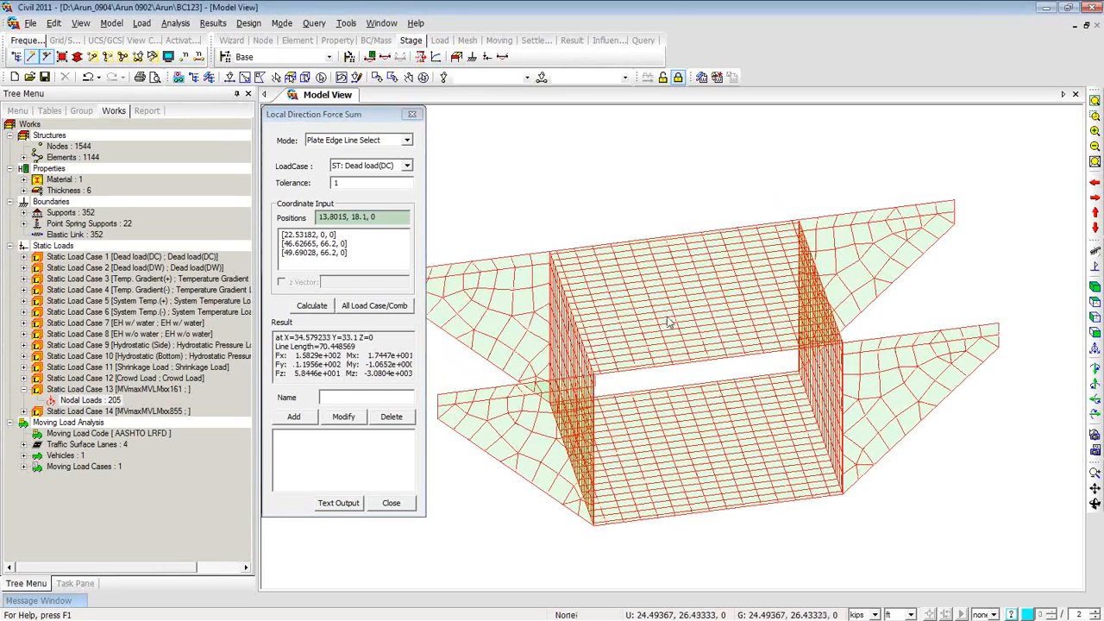
middle_click_drag(677, 314, 691, 347, "ctrl")
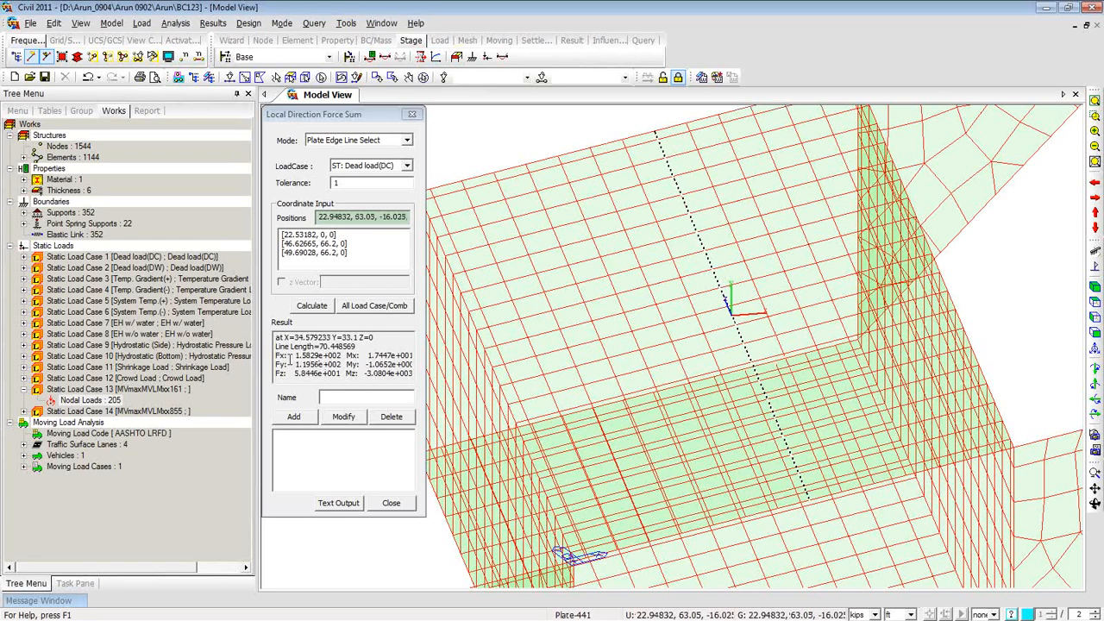
left_click_drag(345, 355, 274, 356)
left_click_drag(346, 366, 277, 364)
left_click_drag(342, 374, 285, 372)
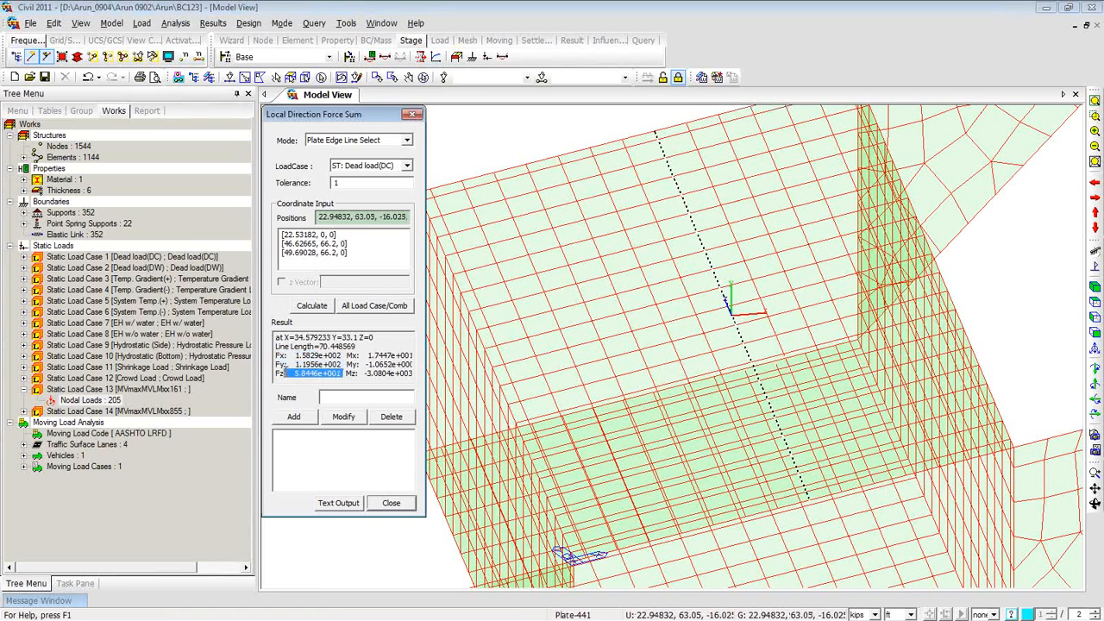
left_click(365, 354)
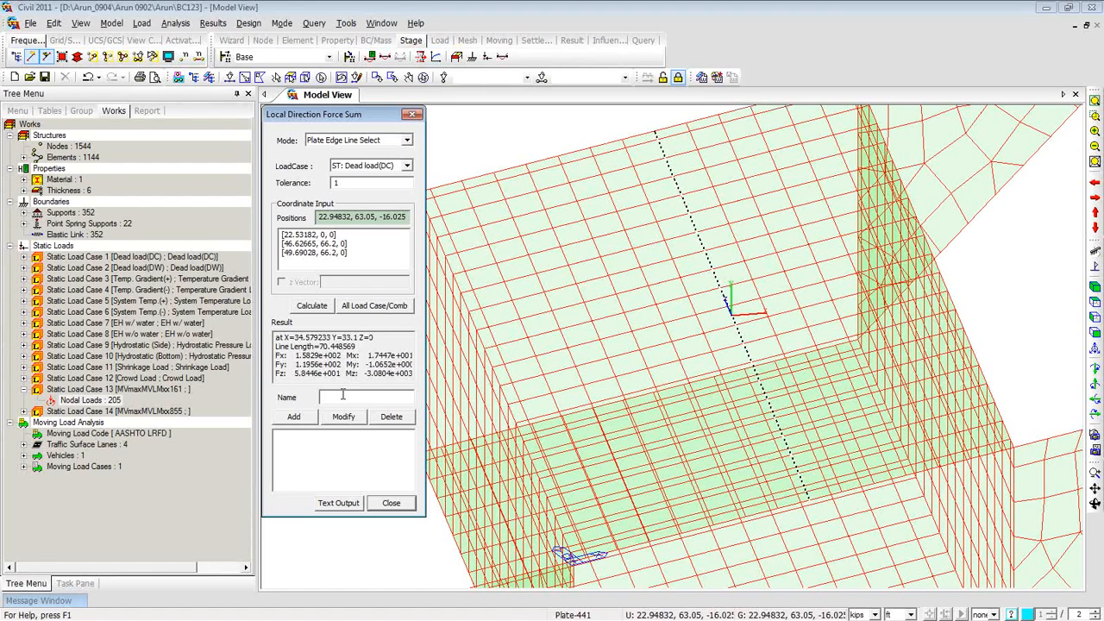
- Save the top slab cut line under the name "location 1"
left_click(342, 394)
type("X=3")
left_click(295, 417)
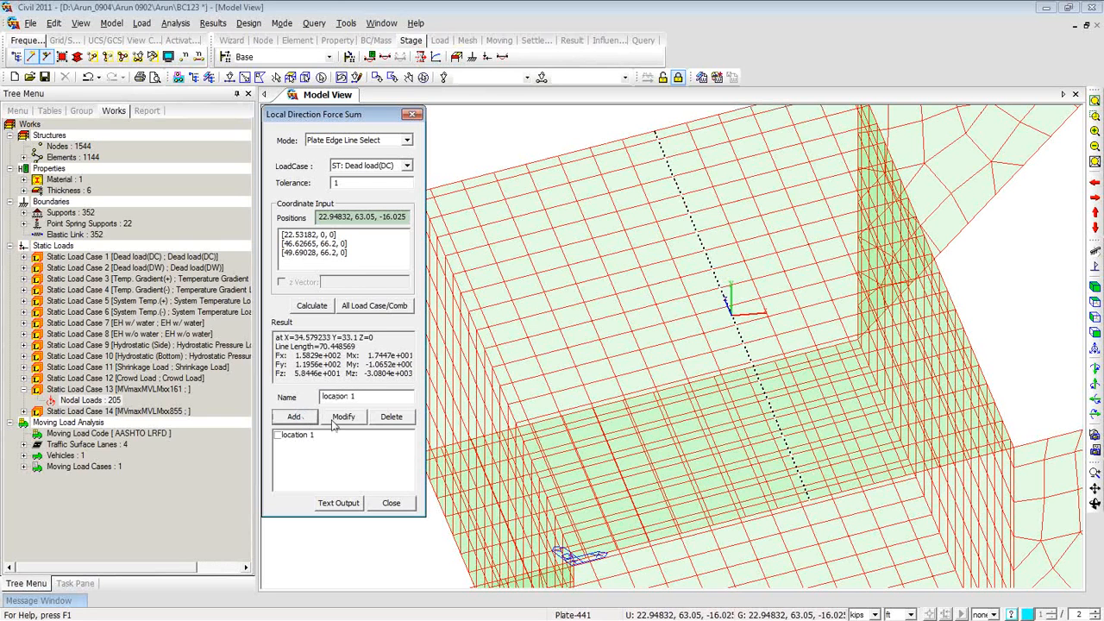
- Calculate the force sum along the same line for static load case MVmaxMVLMxx161 and check its Mz result
middle_click_drag(670, 291, 680, 247)
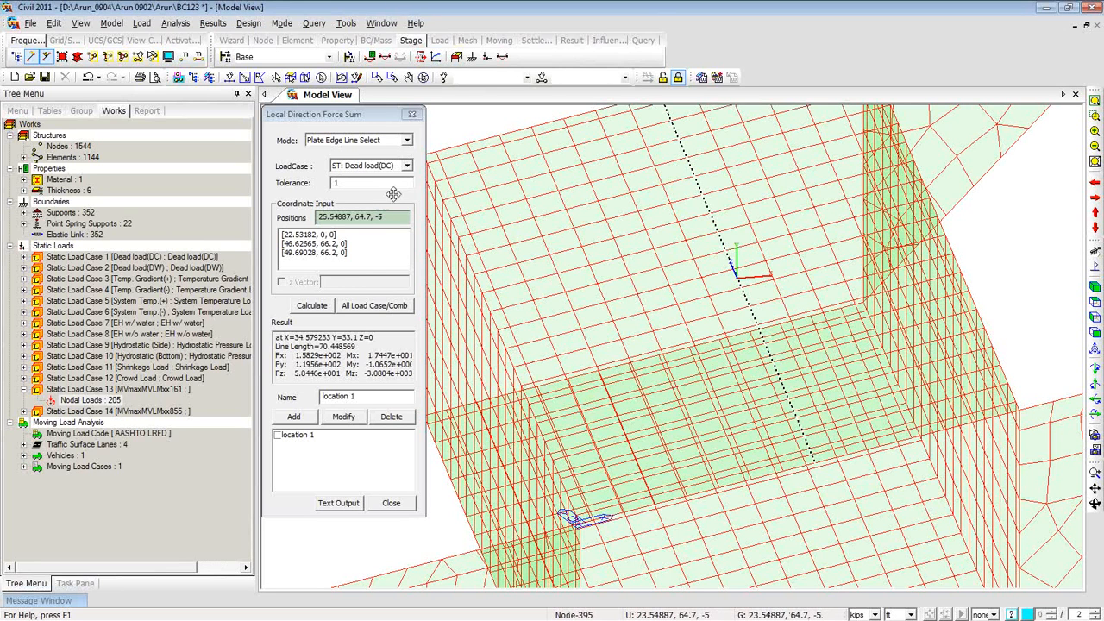
left_click(406, 165)
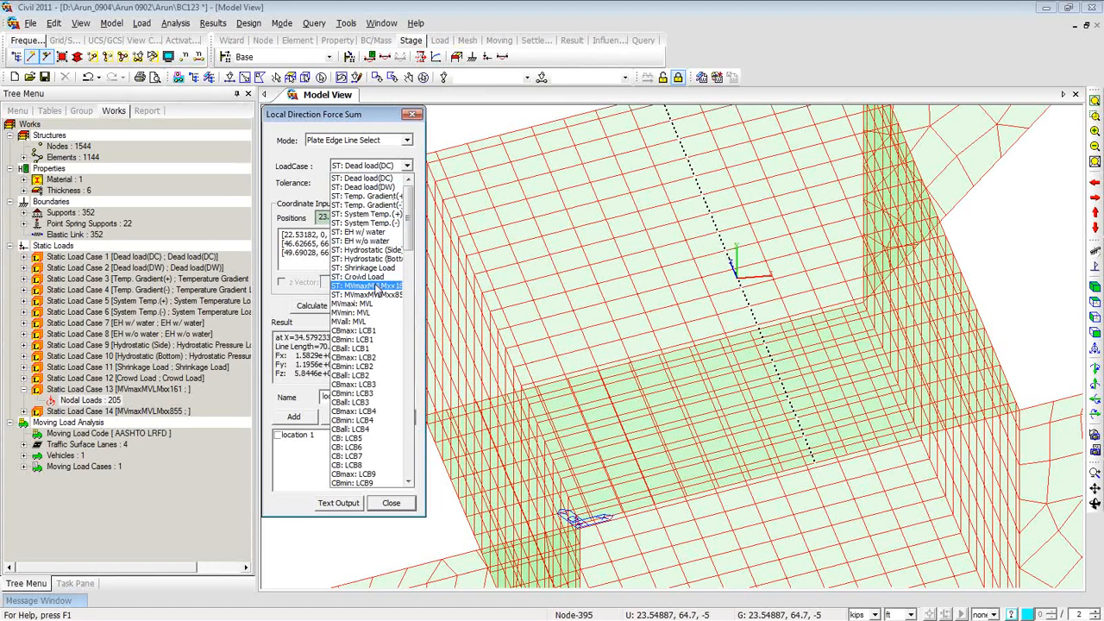
left_click(377, 285)
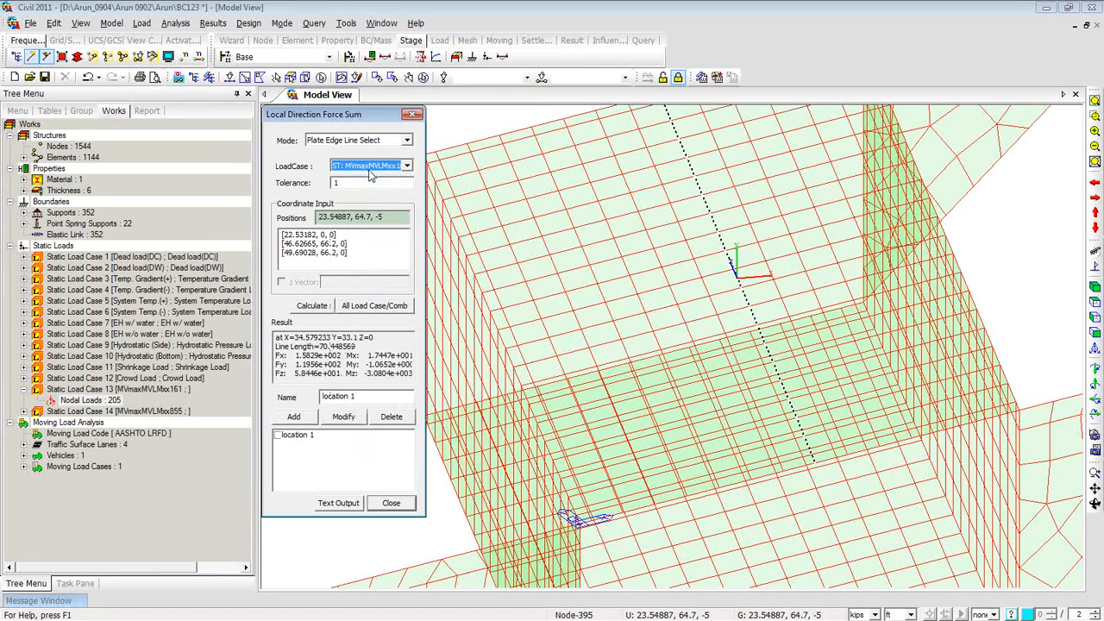
left_click(312, 306)
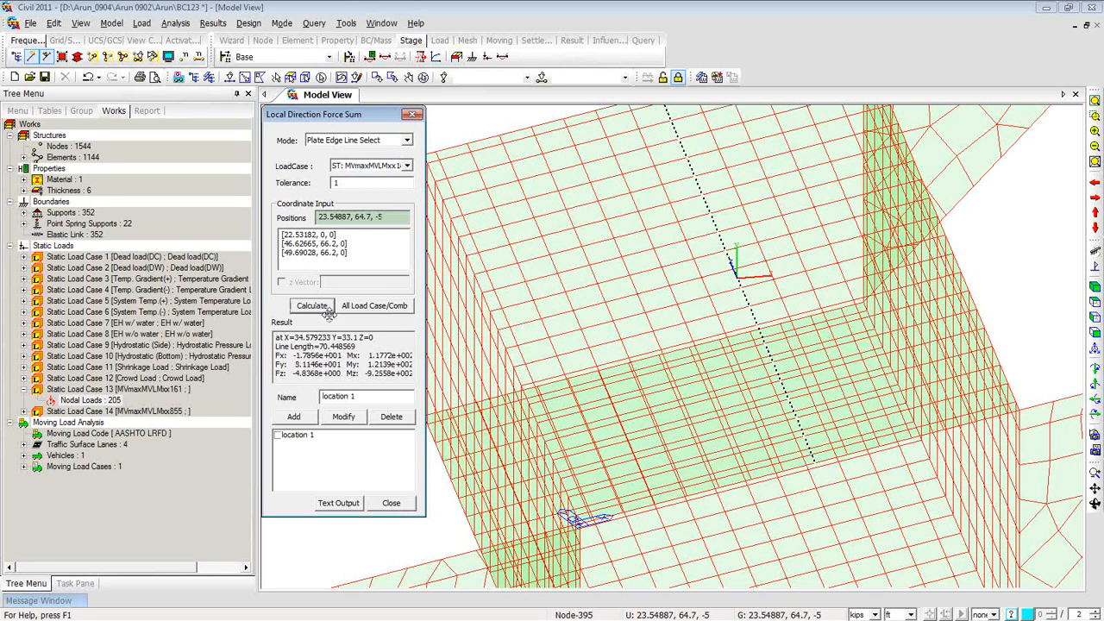
left_click_drag(362, 373, 419, 377)
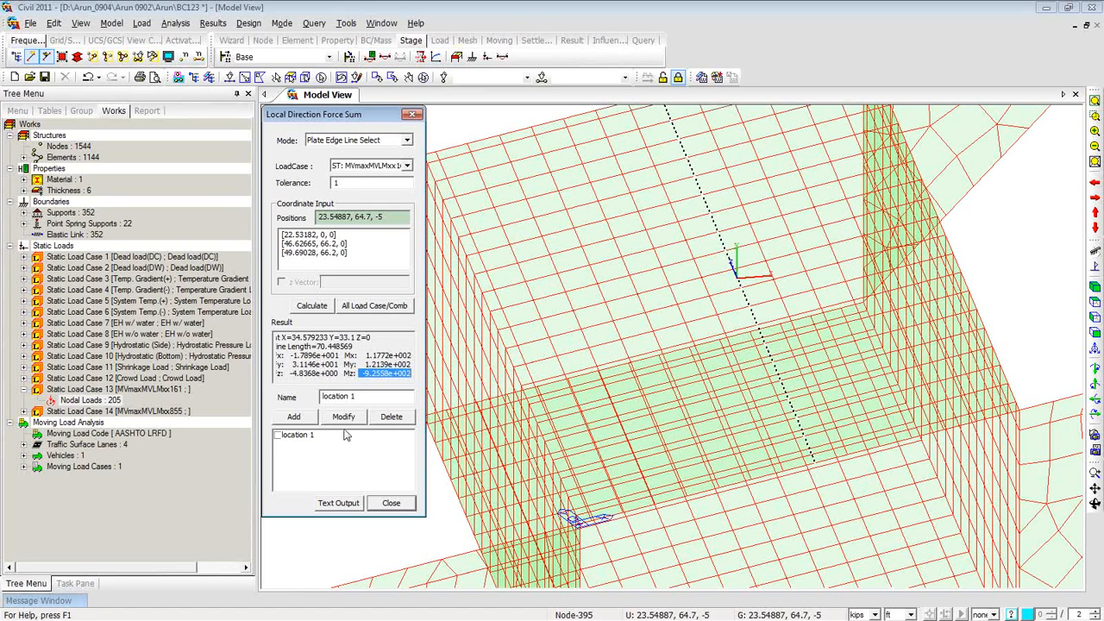
- Generate the force sum text report at location 1 for all load cases and combinations, review it, and close it
left_click(278, 435)
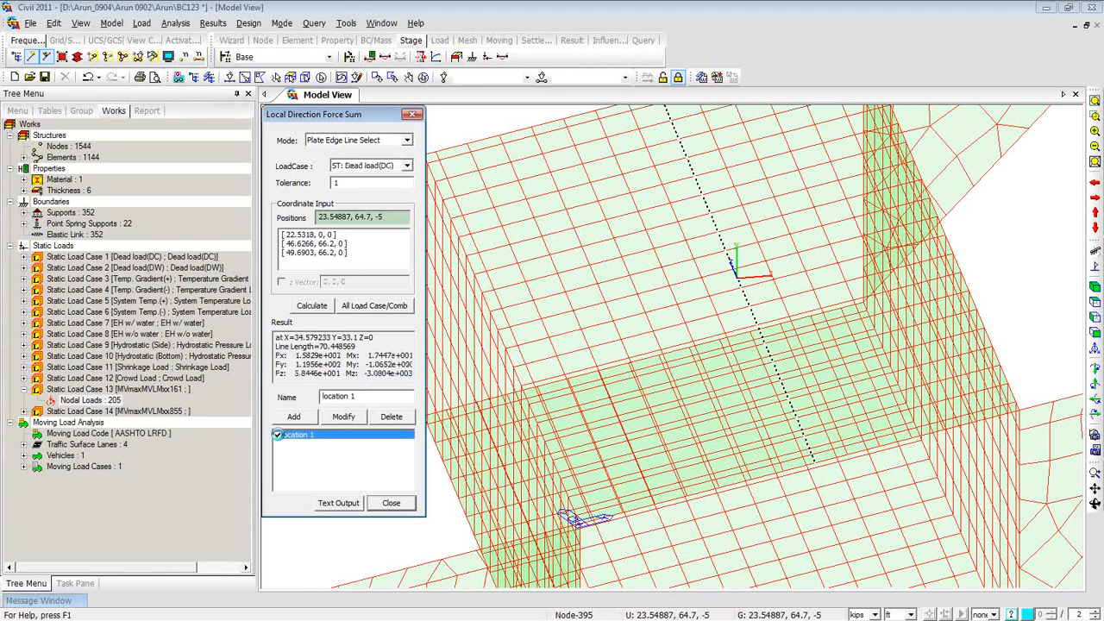
left_click(377, 306)
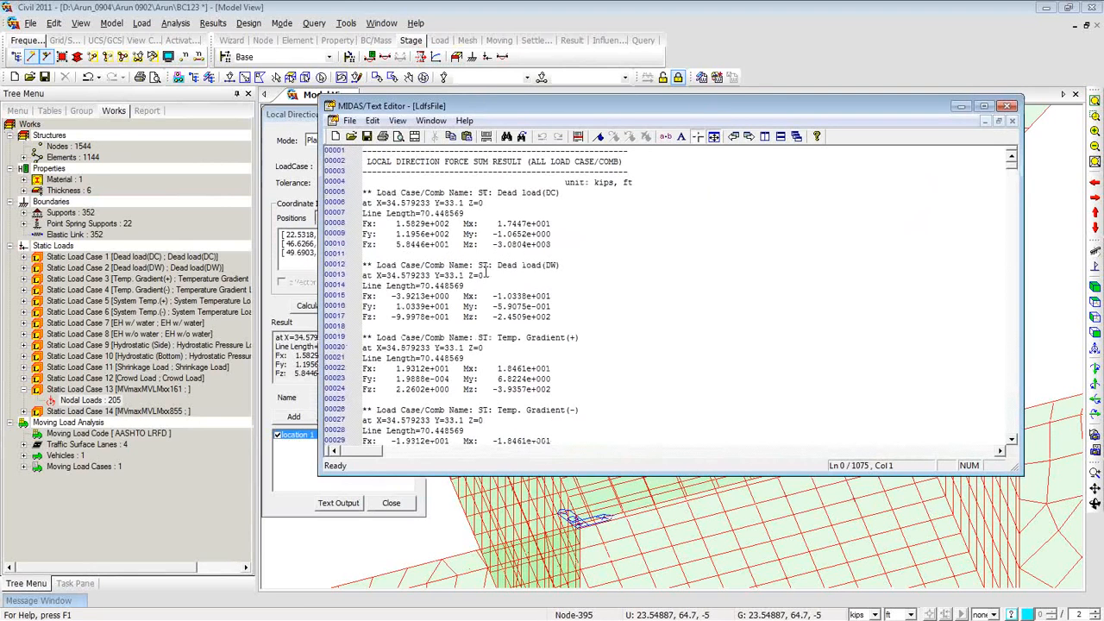
left_click(778, 335)
scroll(781, 333, "down", 6)
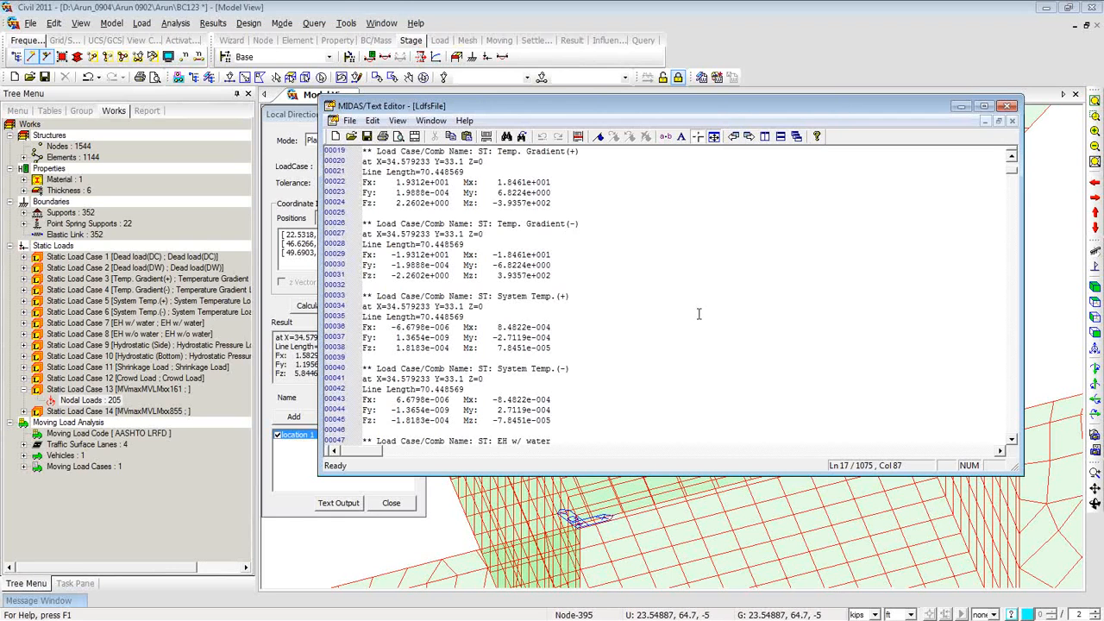
scroll(698, 314, "down", 9)
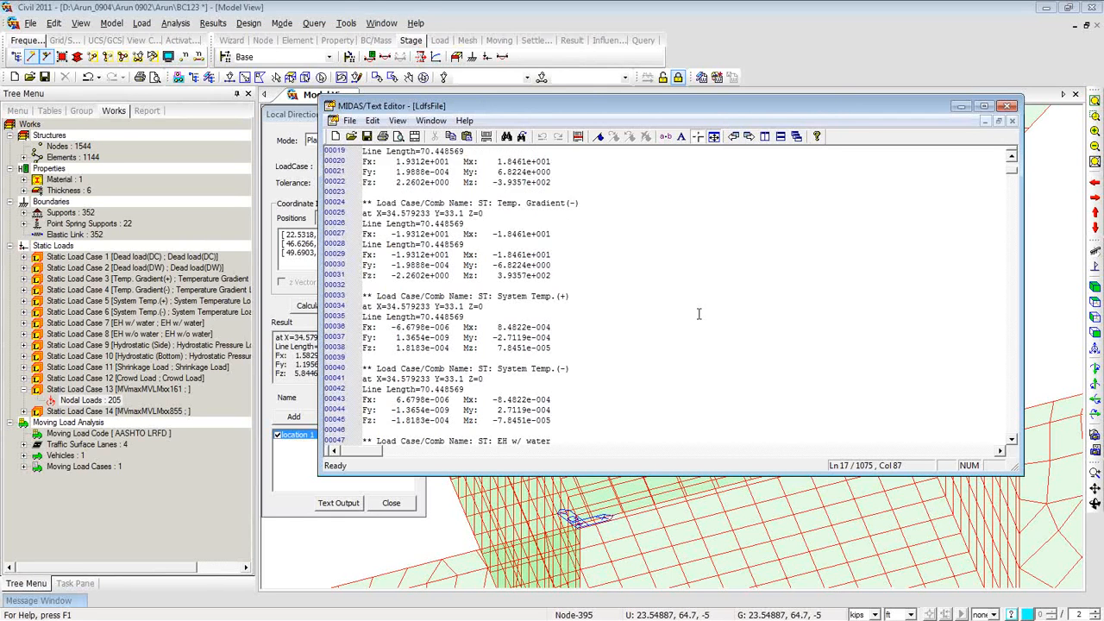
scroll(699, 316, "down", 4)
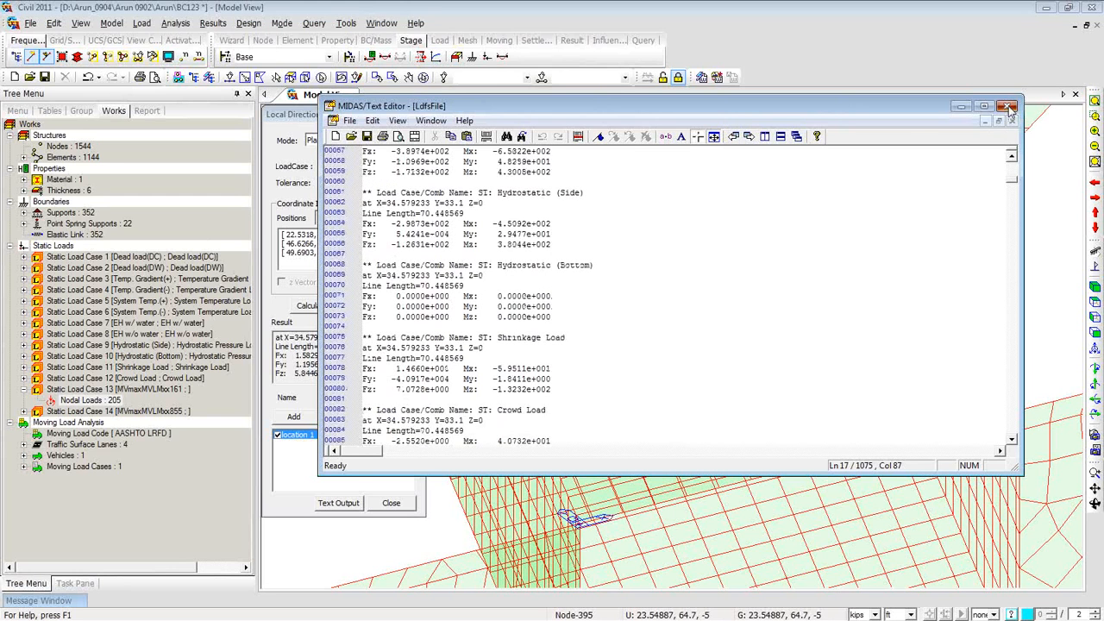
left_click(1009, 107)
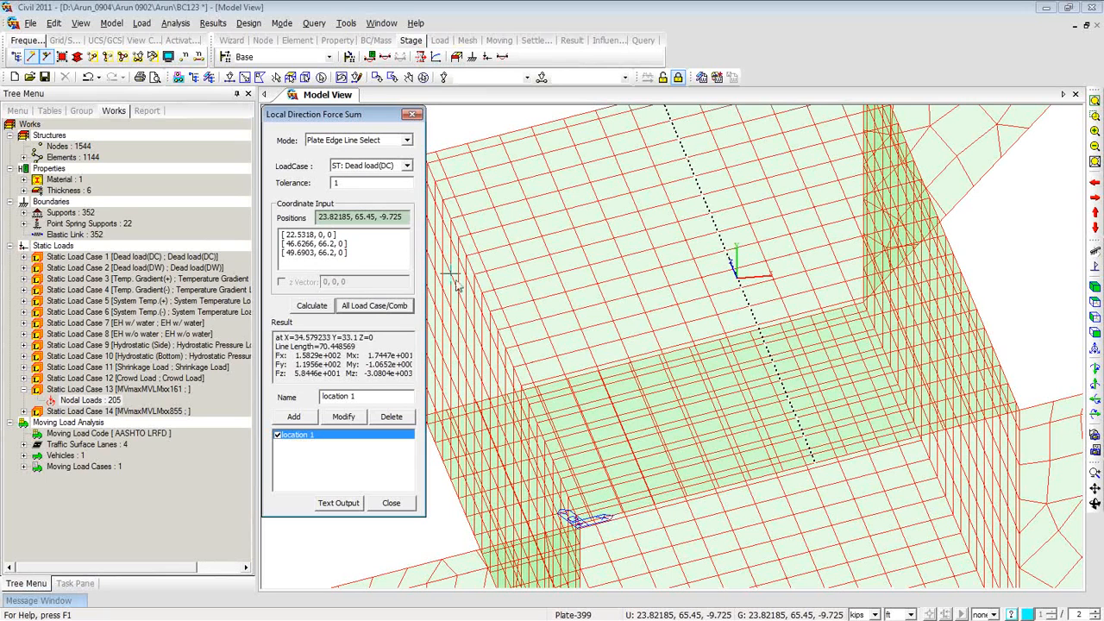
- Calculate the dead load force sum on a top slab cut line from (12.65403, 34.76667, 0) to (54.65403, 34.76667, 0) and save it as "location 2"
left_click(497, 329)
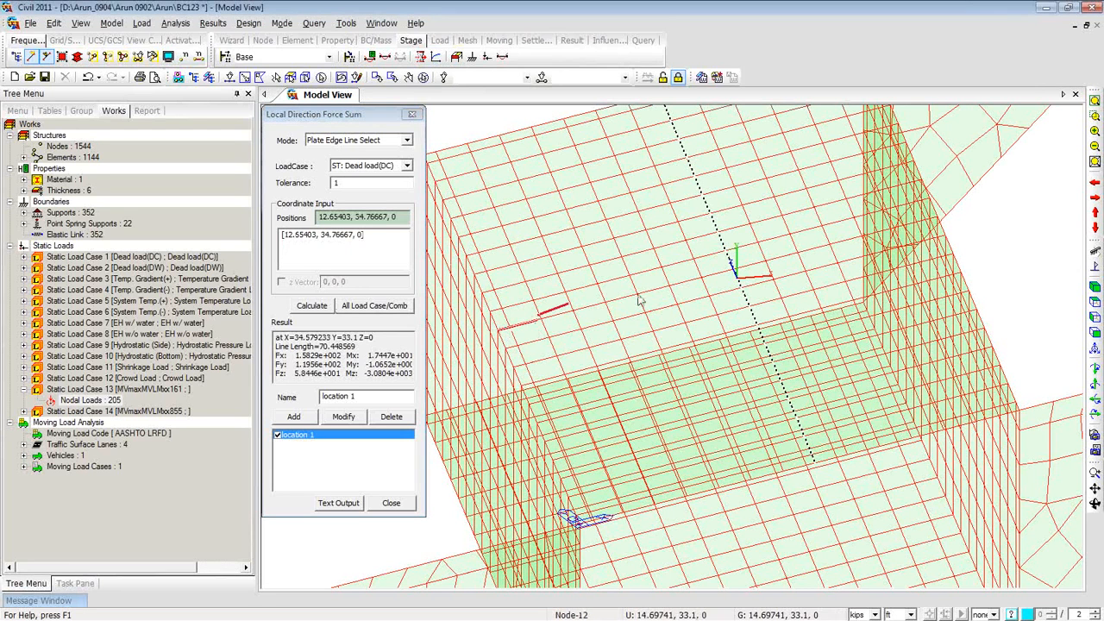
left_click(938, 222)
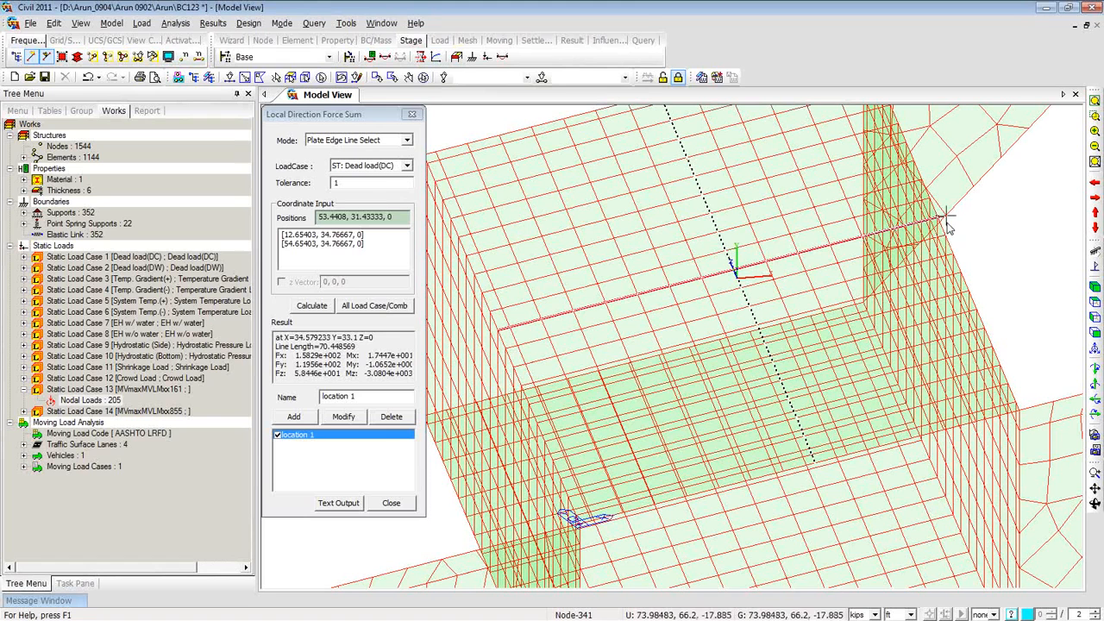
left_click(946, 234)
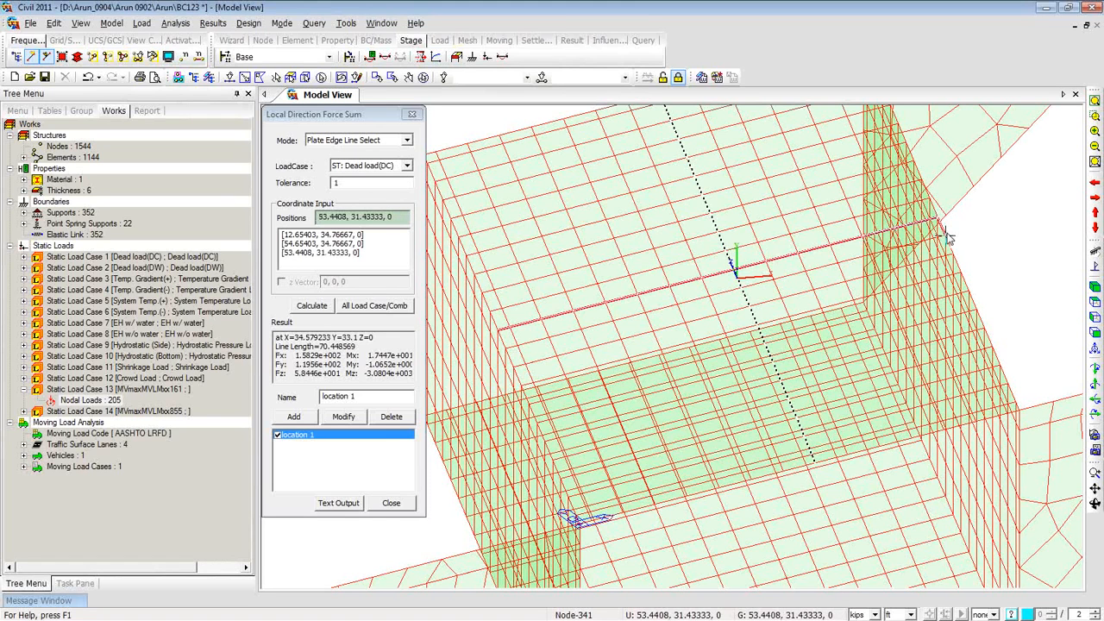
left_click(320, 310)
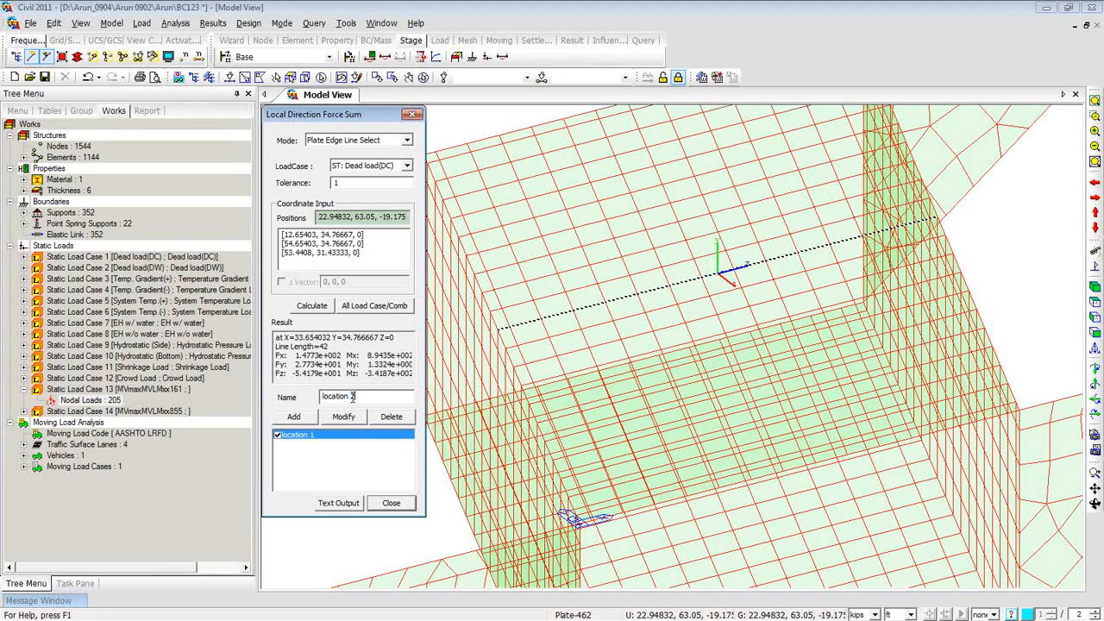
left_click(303, 418)
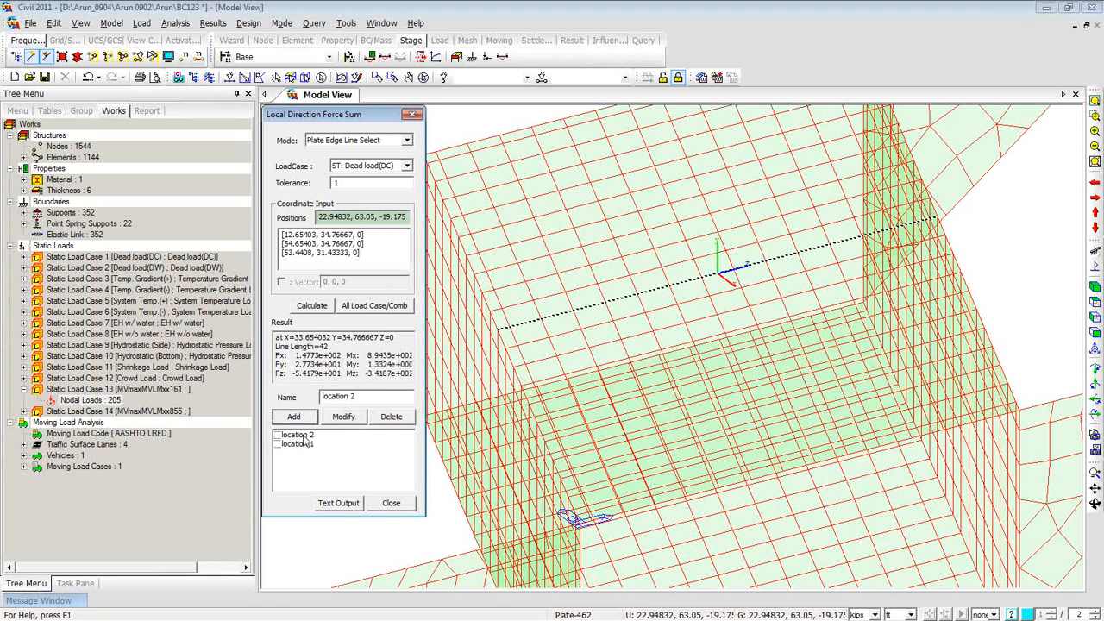
- Recall the saved cut line "location 1", generate its force sum report for all load cases and combinations, and close the report
left_click(301, 443)
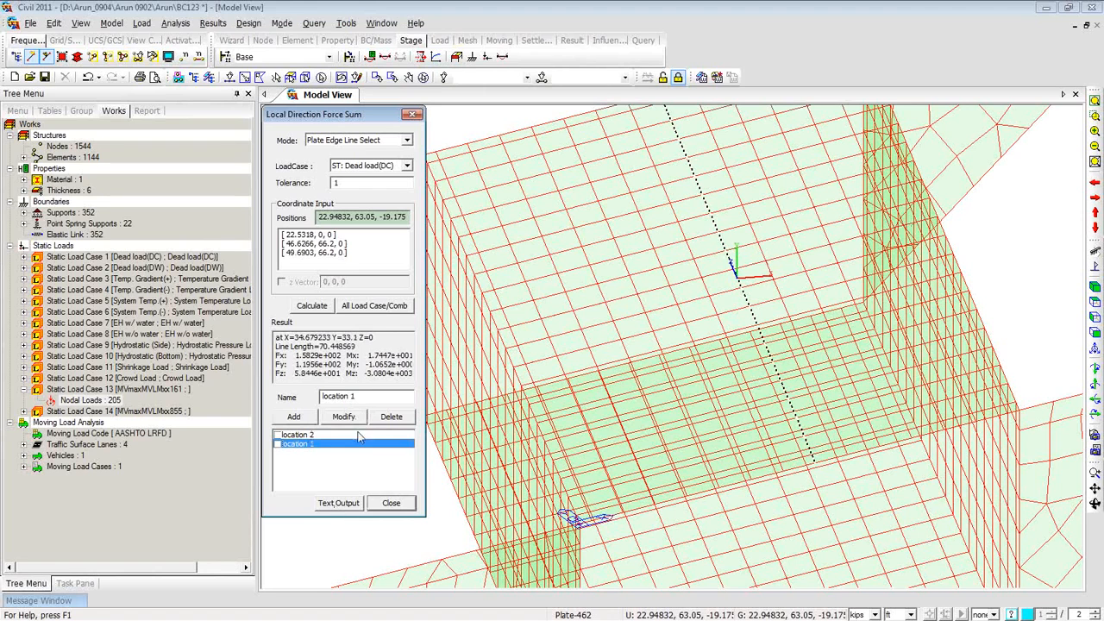
left_click(390, 311)
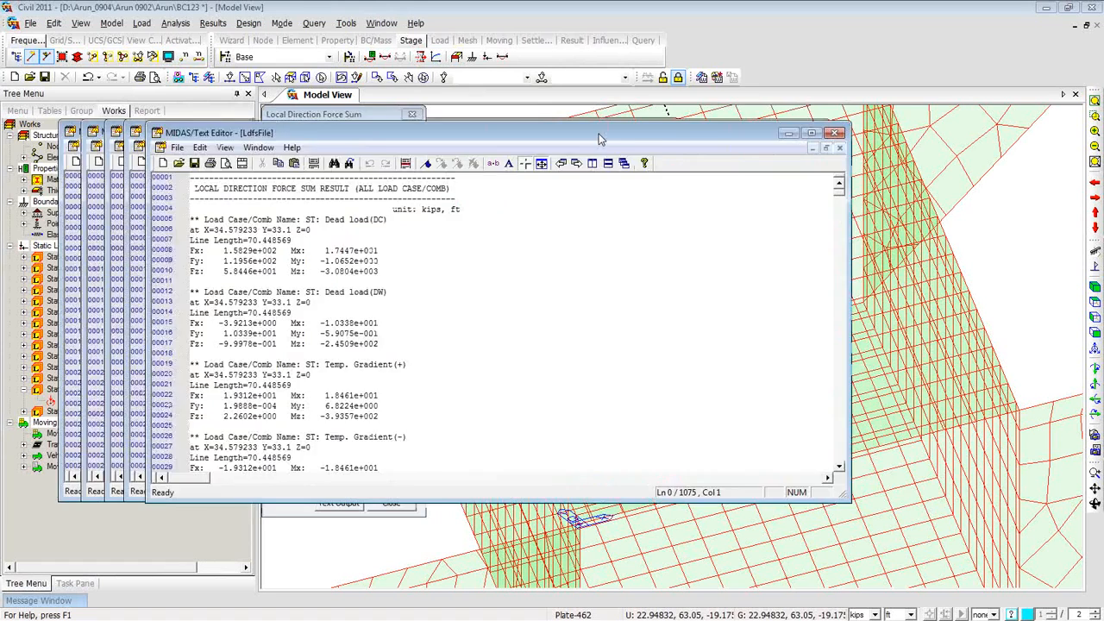
left_click_drag(495, 128, 678, 117)
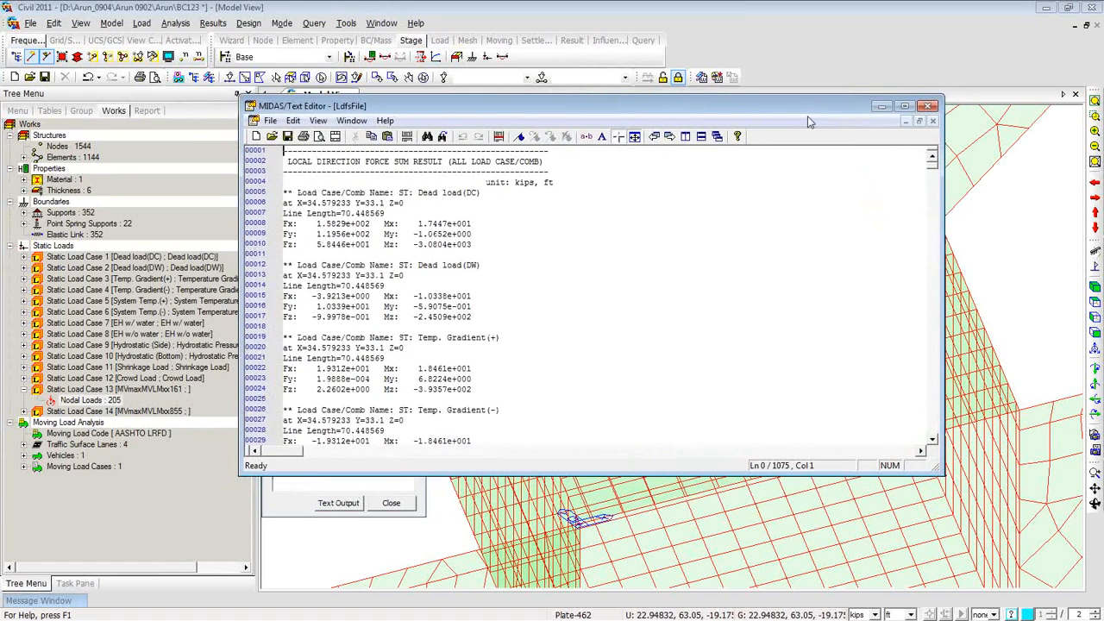
left_click(929, 107)
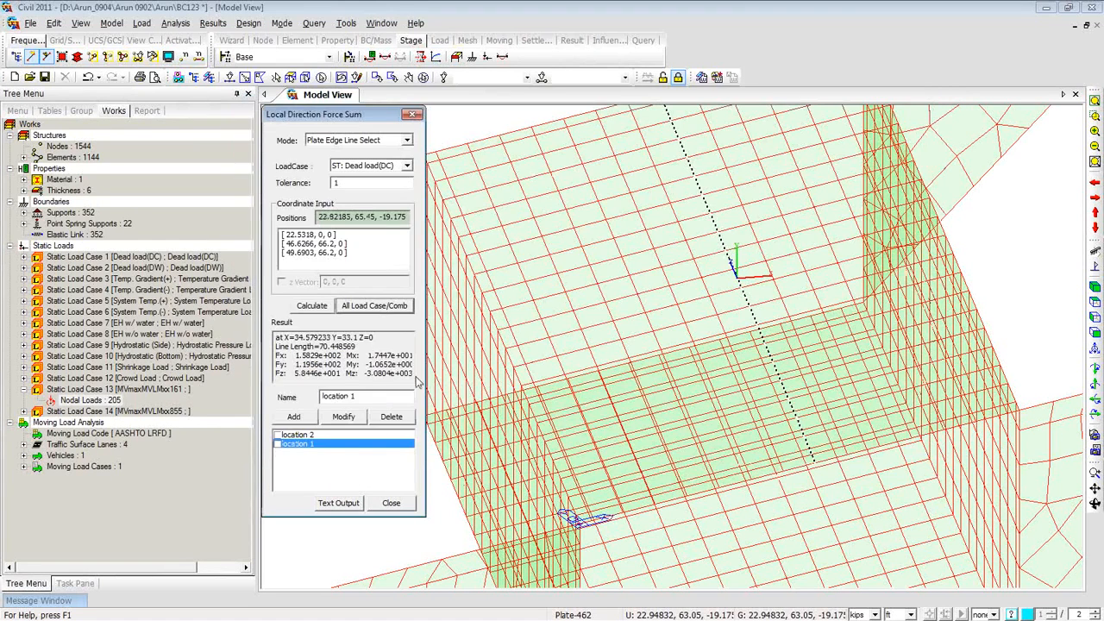
- Generate the force sum text report for both location 1 and location 2, review it, and close the report and the force sum dialog
left_click(278, 445)
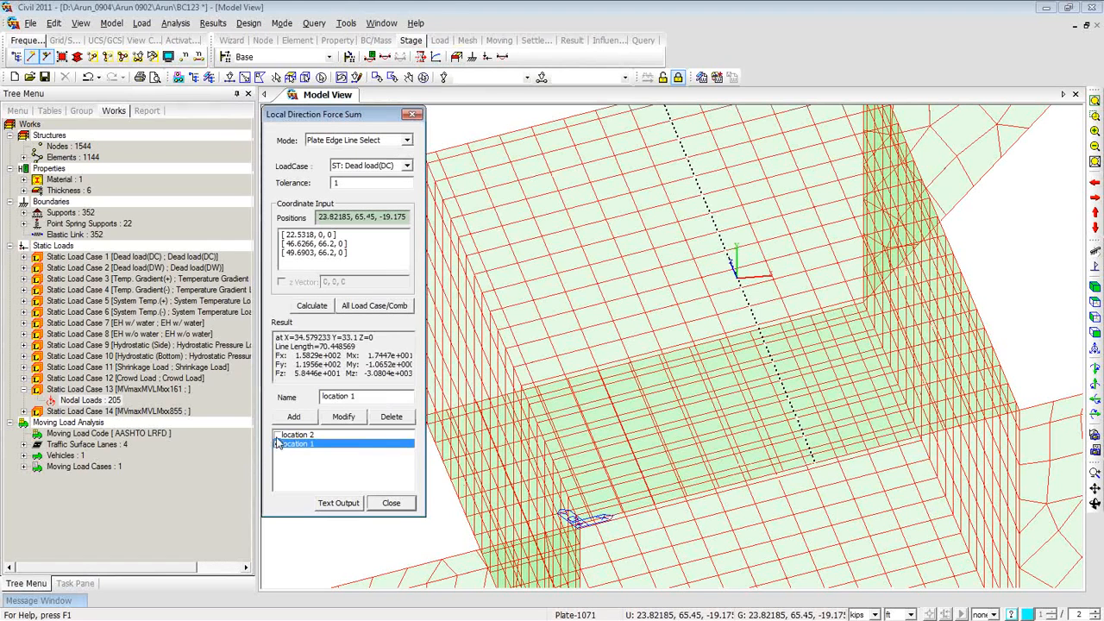
left_click(278, 435)
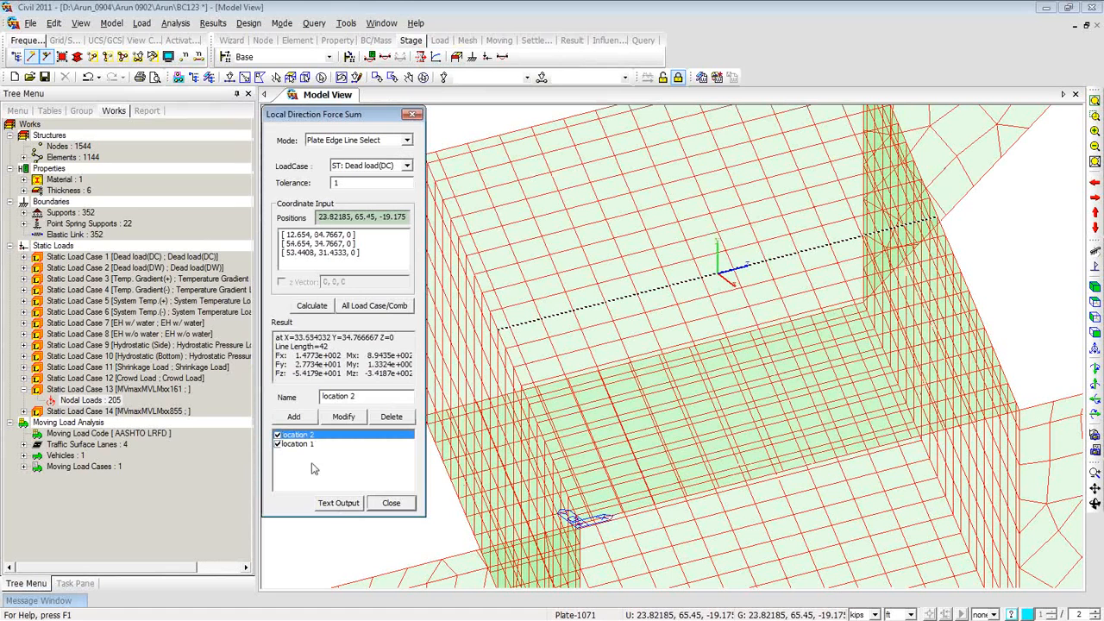
left_click(339, 504)
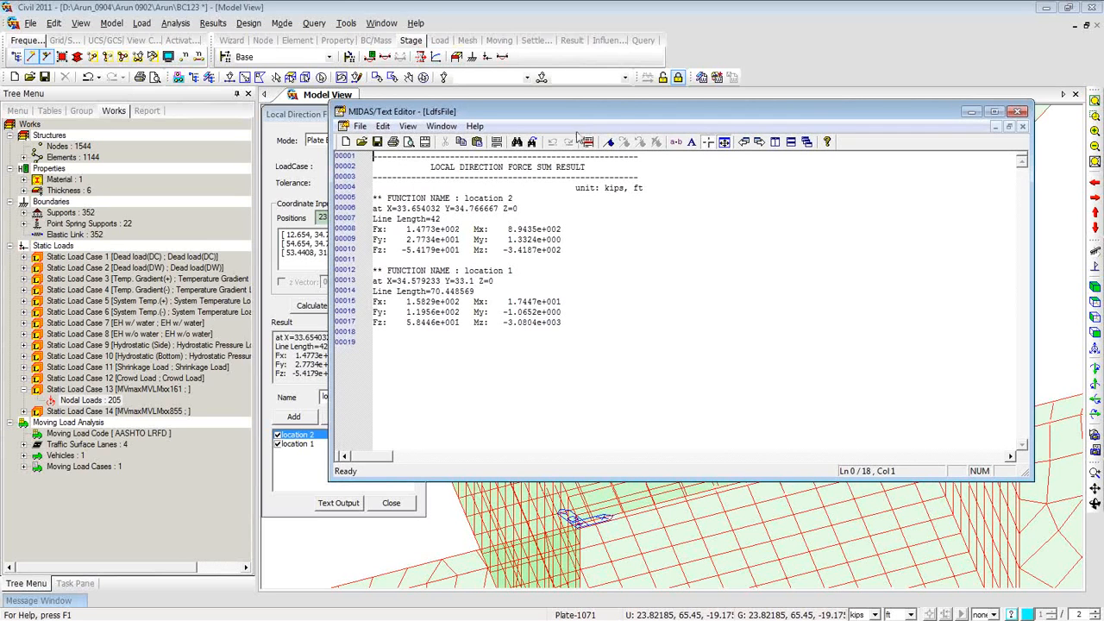
left_click_drag(618, 120, 672, 133)
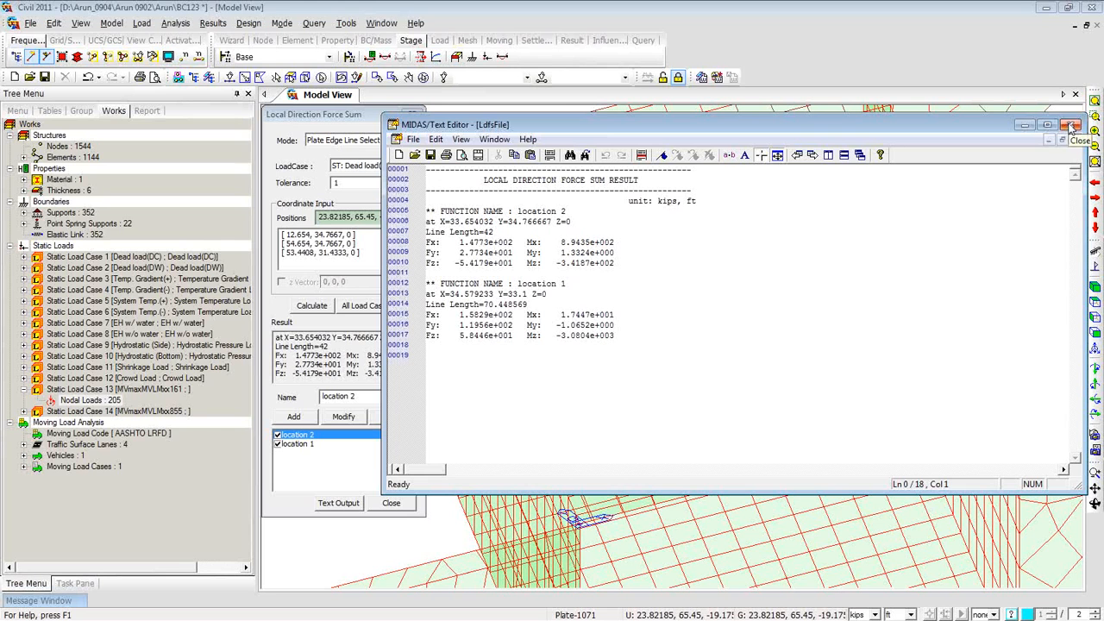
left_click_drag(990, 136, 0, 110)
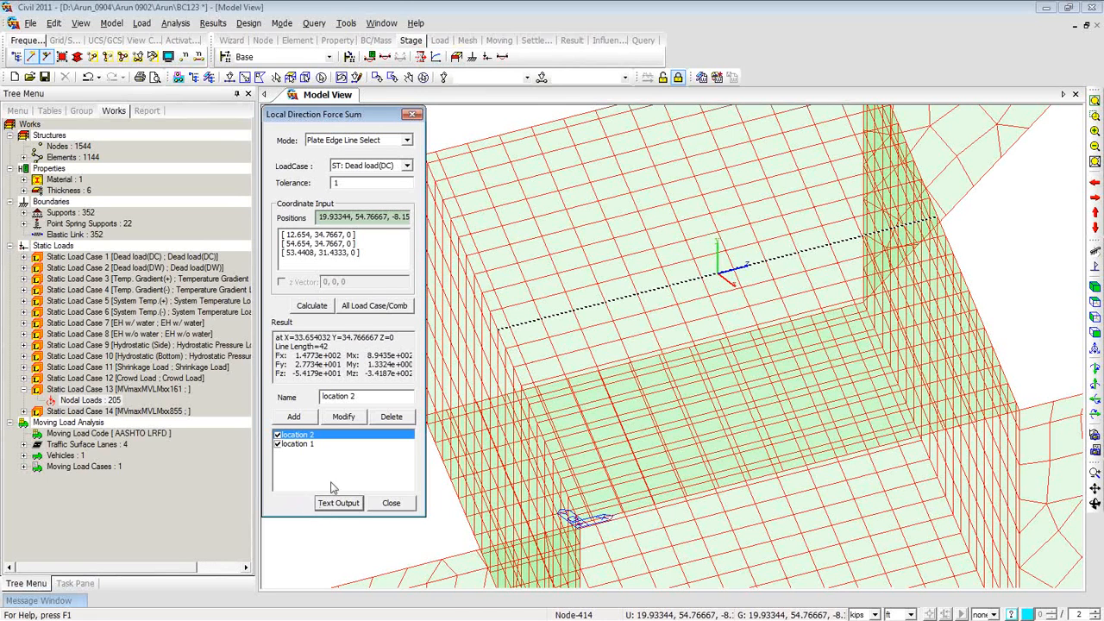
left_click(412, 114)
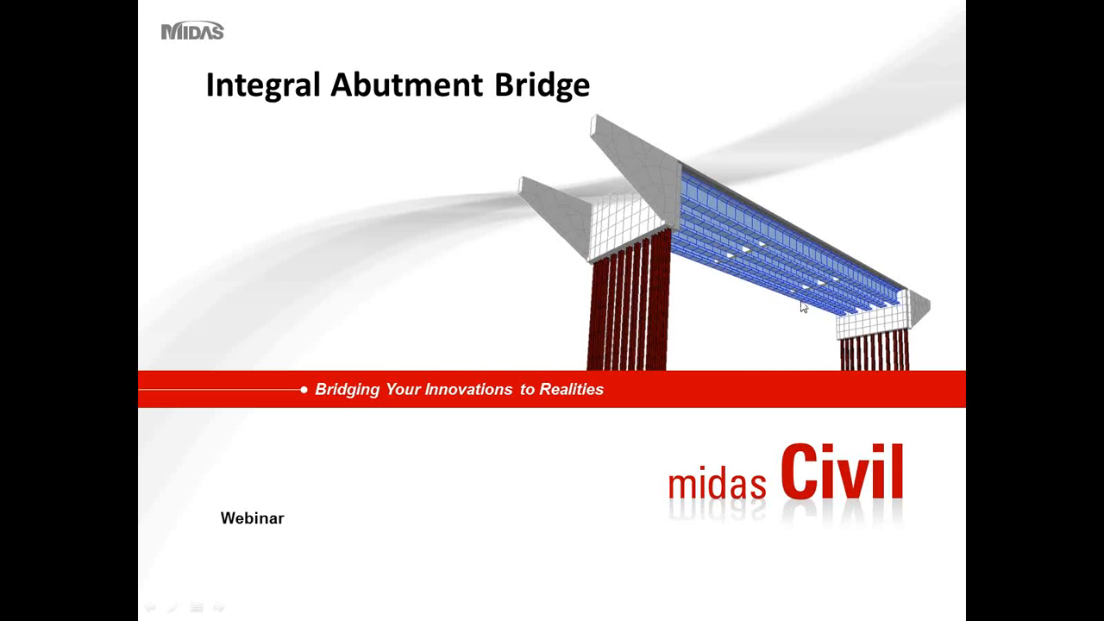
left_click(700, 357)
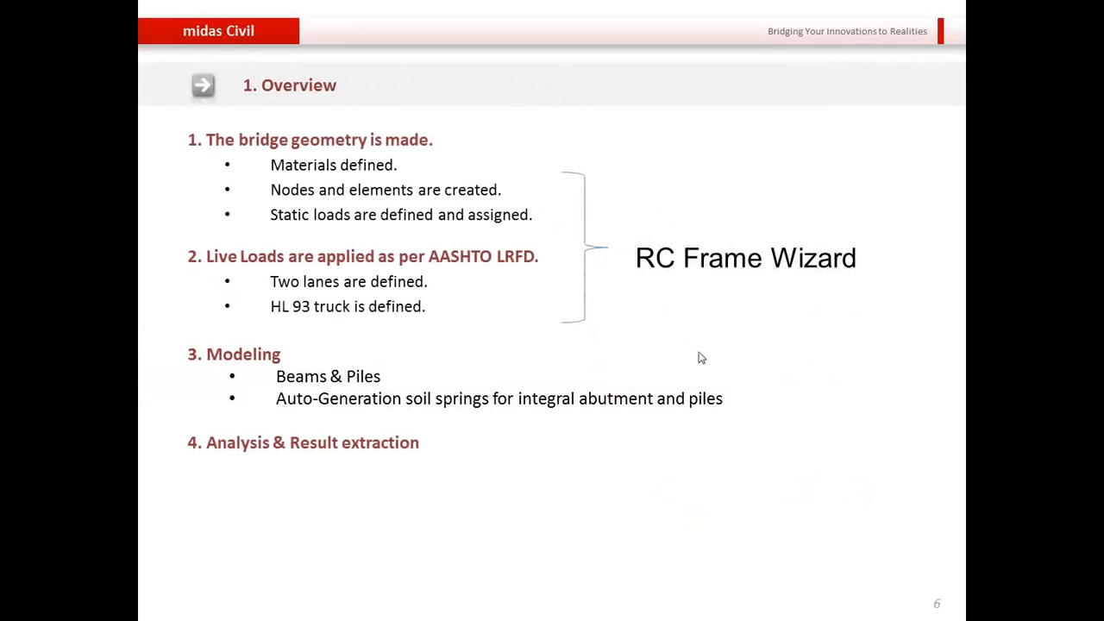
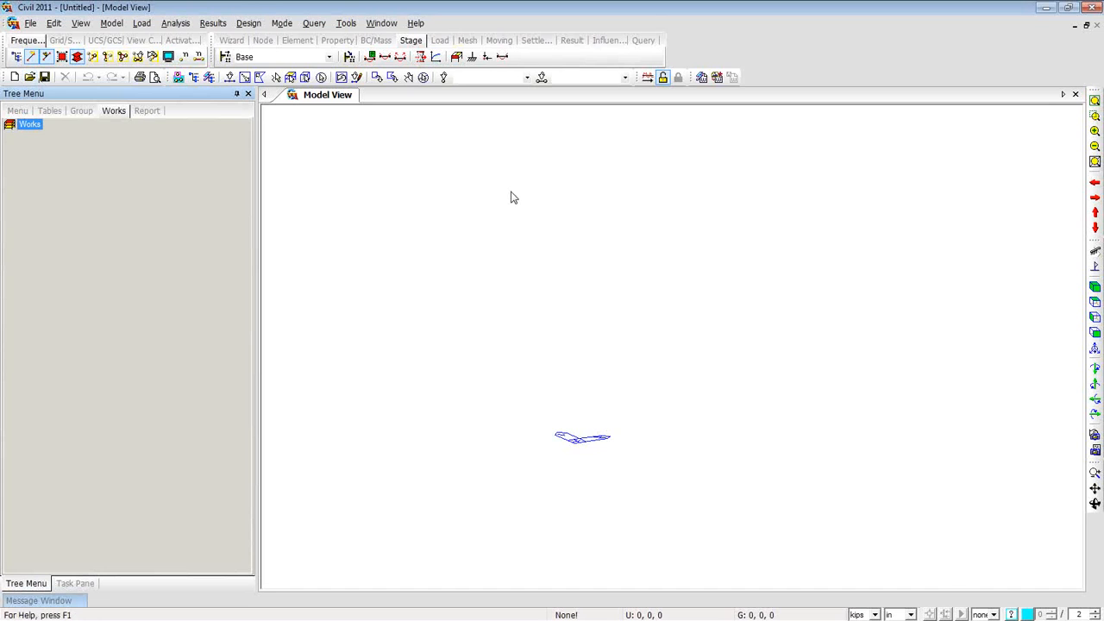
- Open the material properties of the new empty project and start importing materials from another project file
mouse_move(529, 232)
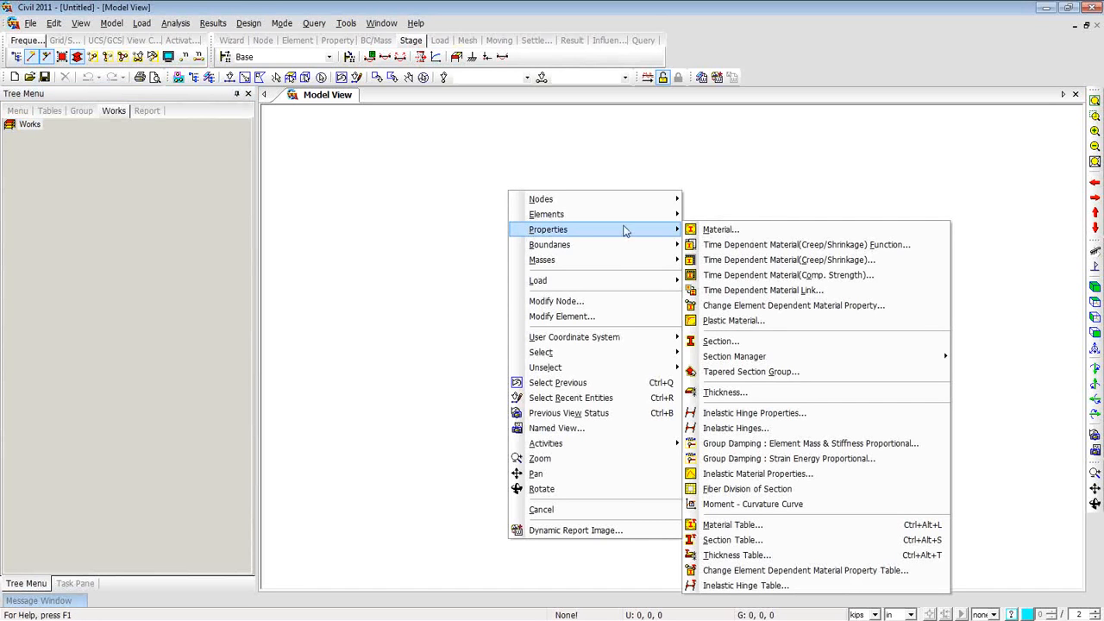
left_click(706, 230)
left_click_drag(247, 40, 425, 86)
left_click(480, 189)
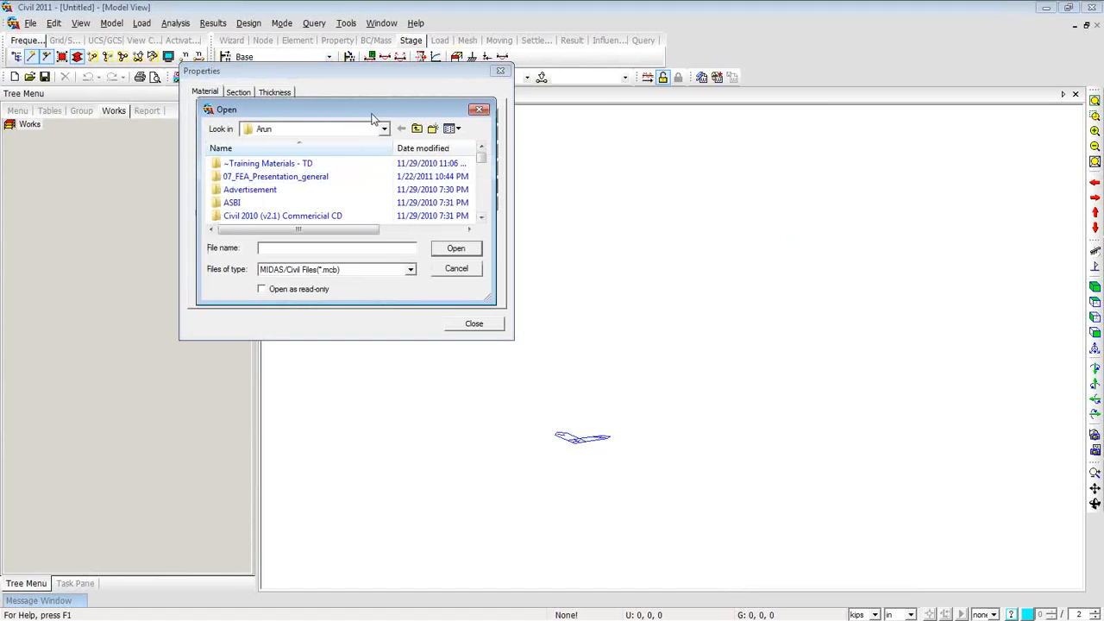
left_click_drag(374, 116, 747, 152)
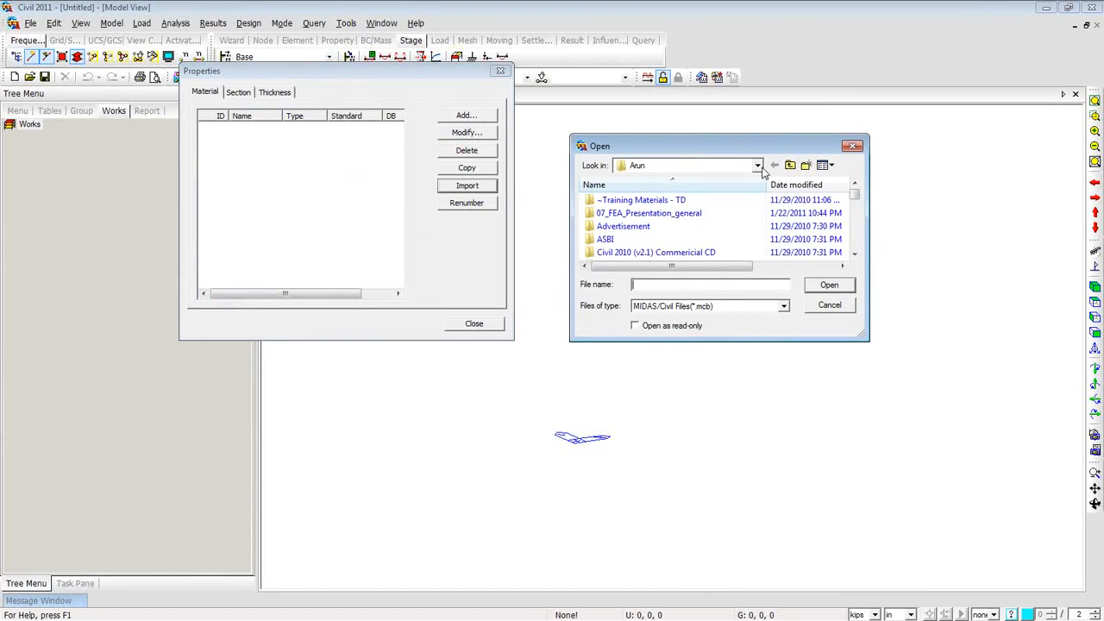
- Open the IntegralBridge M&S file from the Box Culvert folder inside Webinar as the material import source
left_click_drag(853, 197, 854, 252)
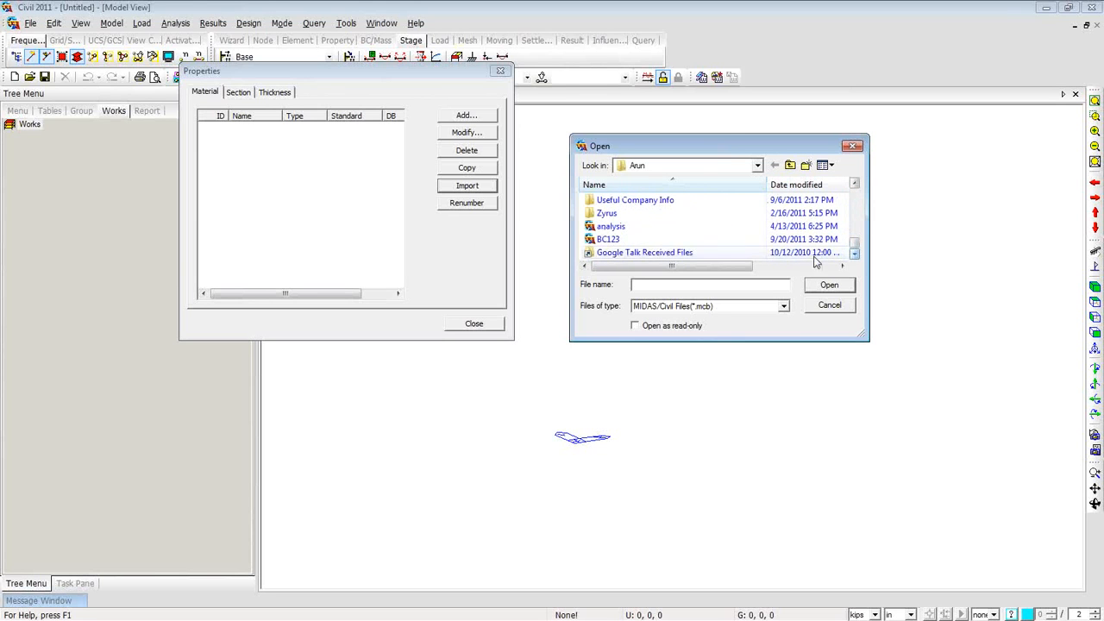
left_click(640, 228)
scroll(647, 229, "up", 3)
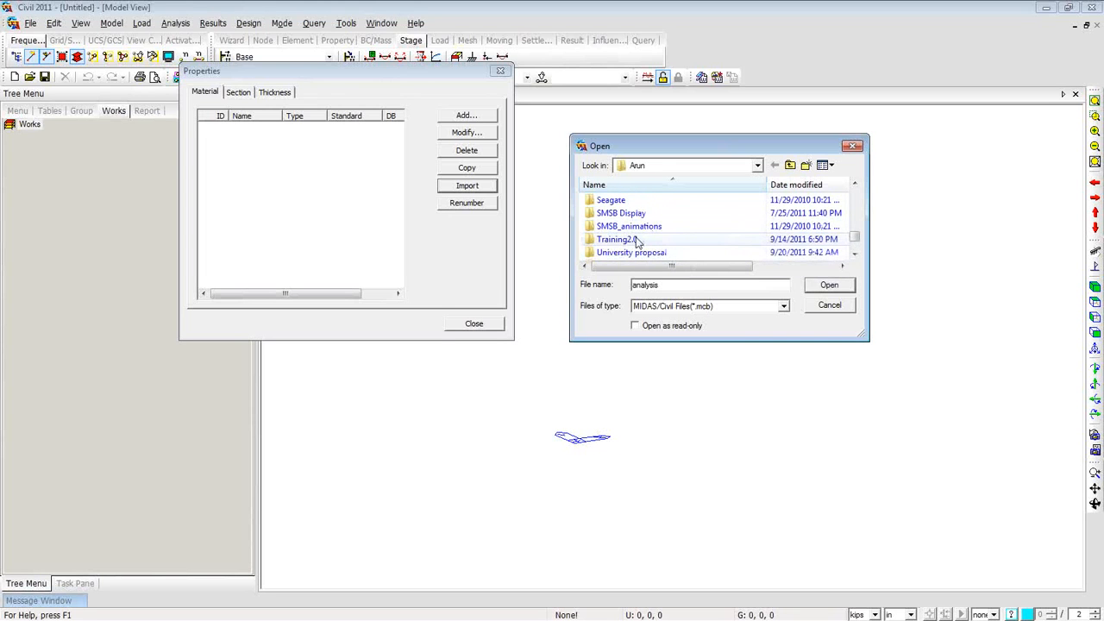
double_click(636, 240)
left_click_drag(854, 193, 856, 233)
scroll(858, 239, "down", 1)
double_click(624, 242)
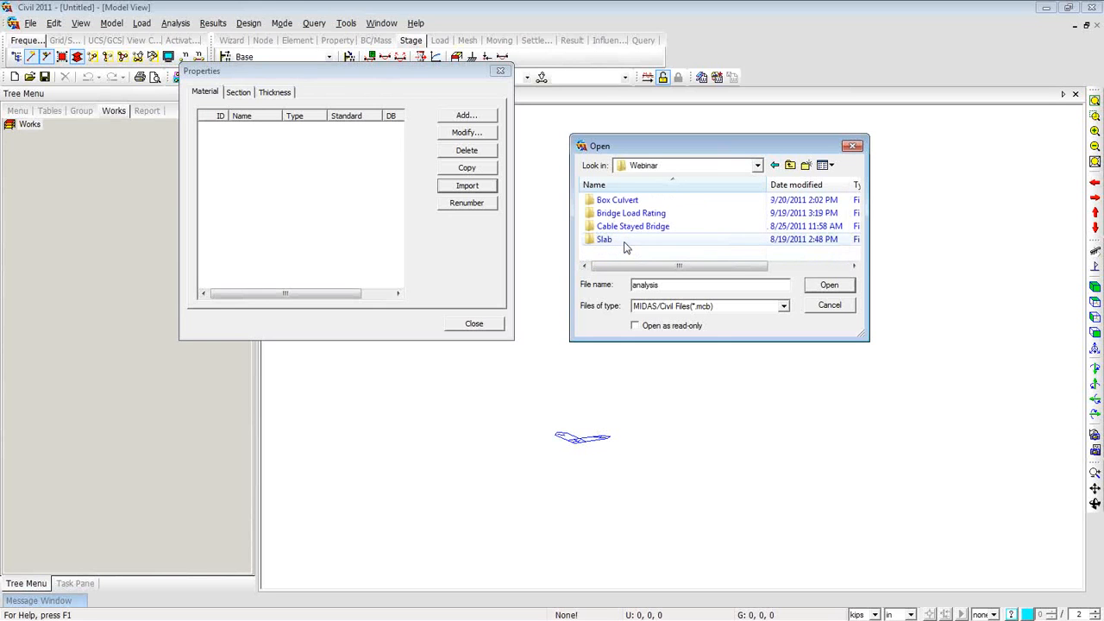
double_click(633, 201)
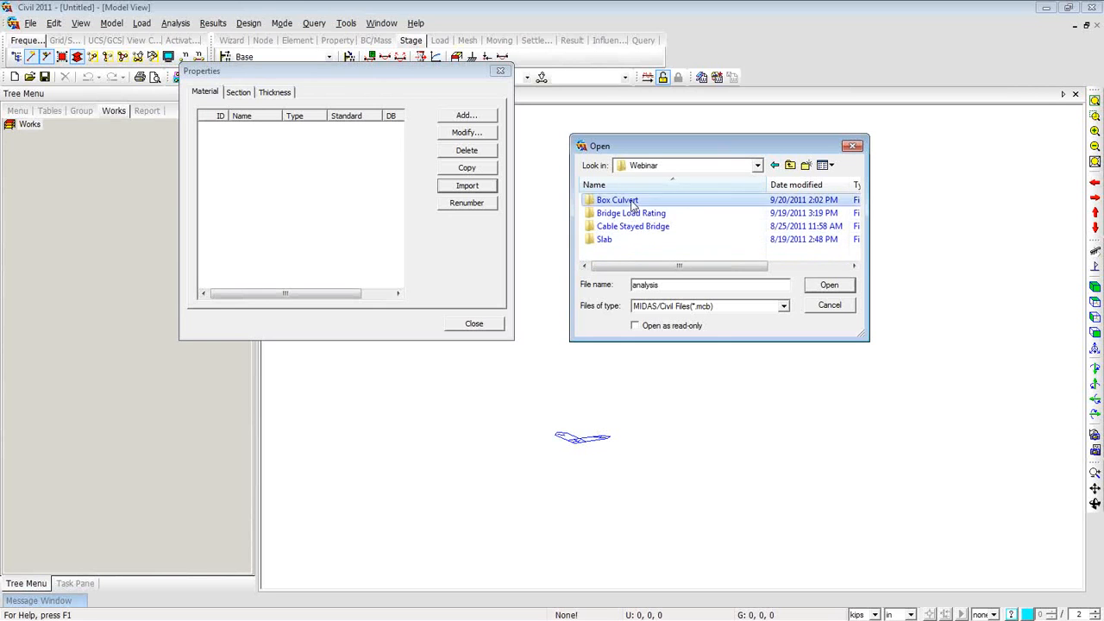
left_click(635, 226)
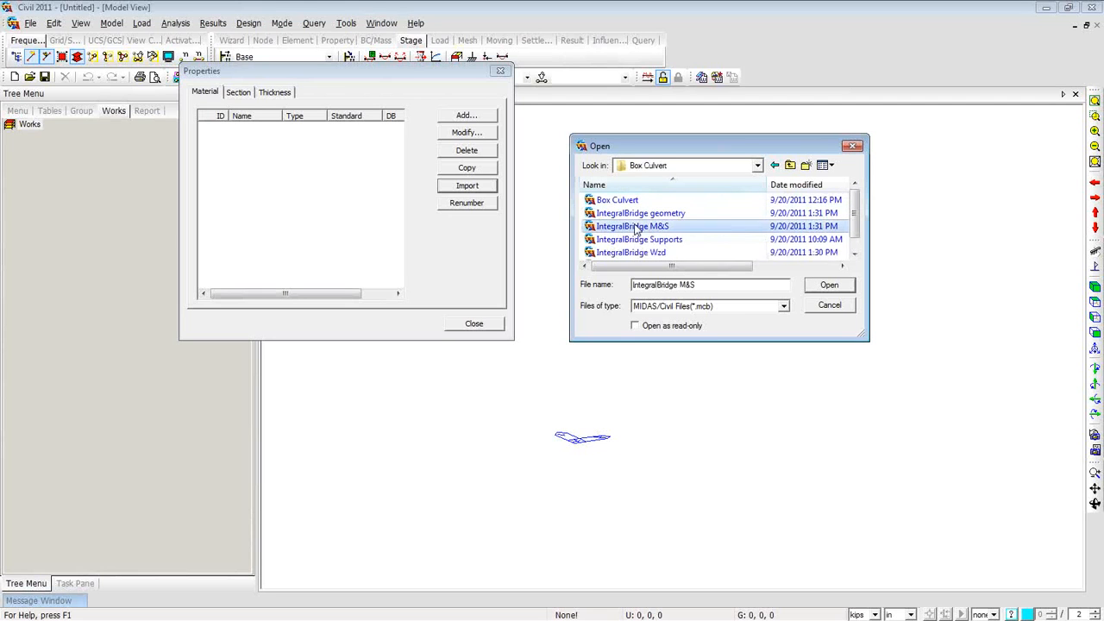
left_click(824, 287)
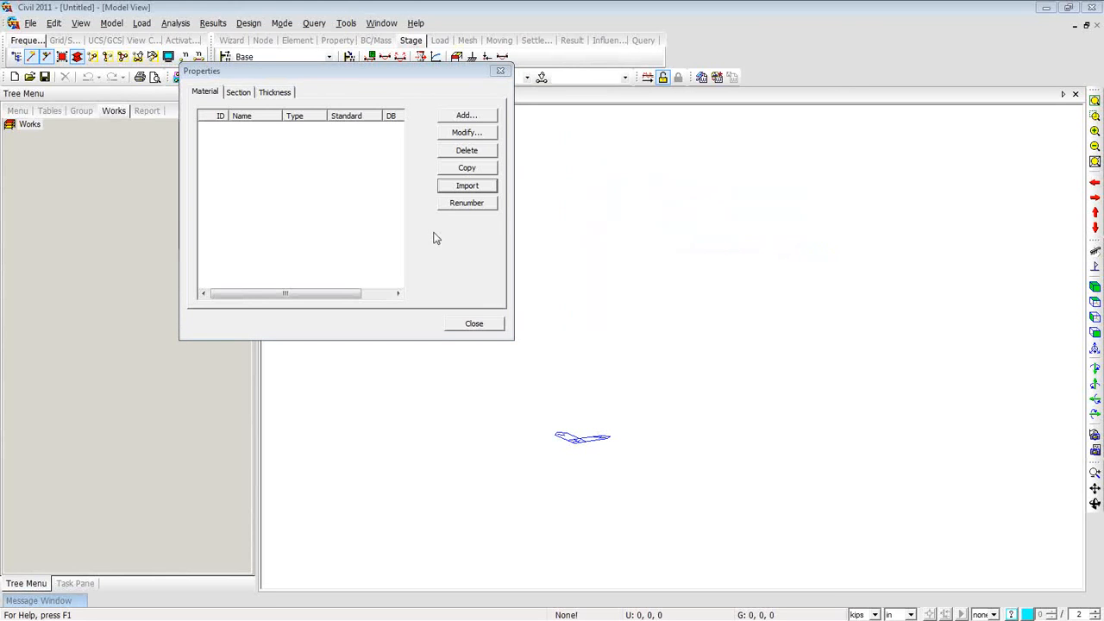
- Import the materials Grade C4500 and A709-50W with their IDs kept, and close the material properties
left_click_drag(576, 112, 533, 79)
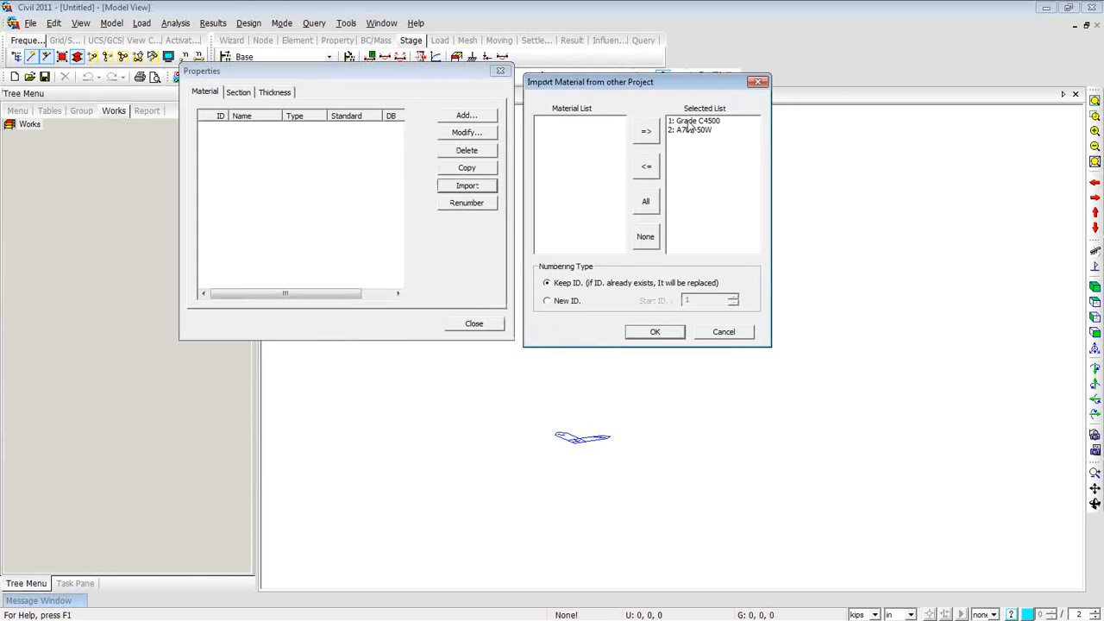
left_click(669, 332)
left_click_drag(354, 76, 496, 121)
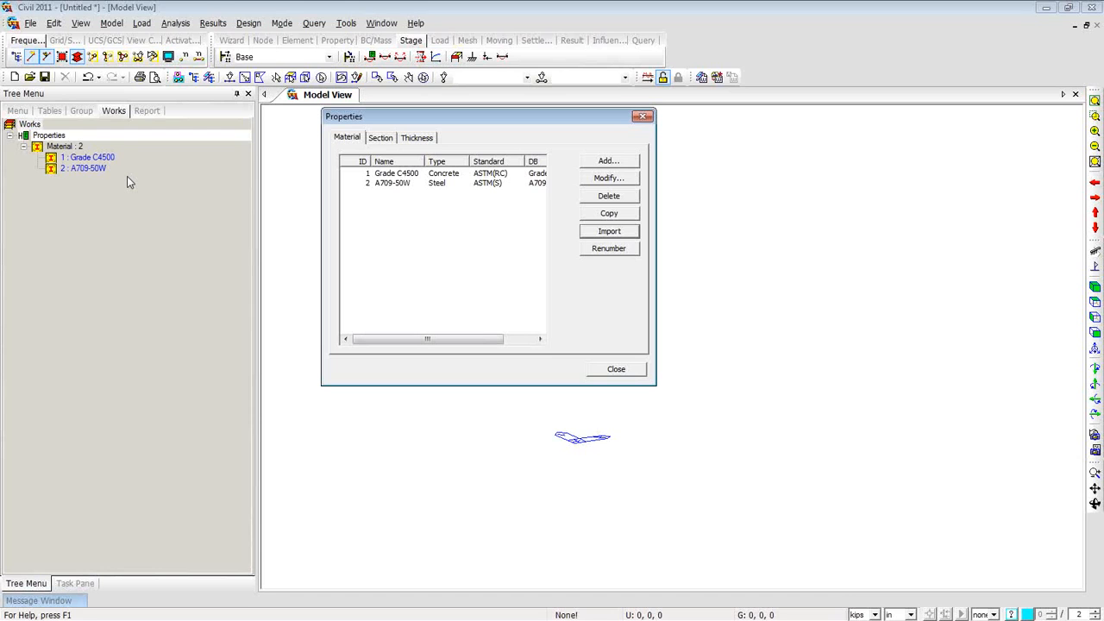
left_click(642, 118)
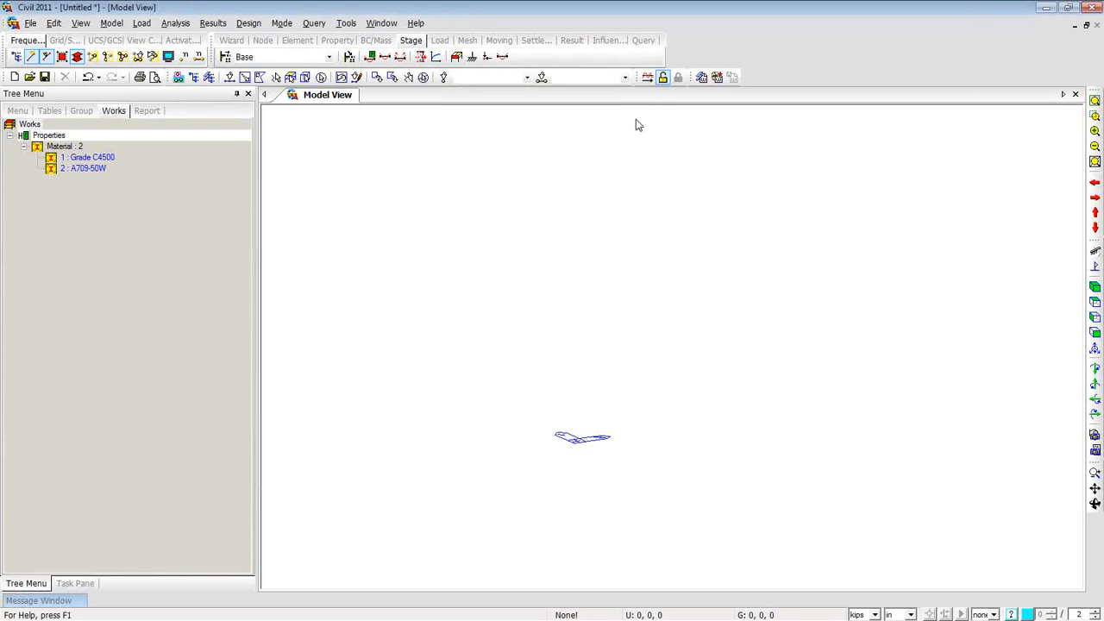
- Load Integral abutment.wzd into the RC Frame/Box Culvert wizard, review its longitudinal settings, and close the wizard without generating the model
left_click(115, 29)
mouse_move(126, 64)
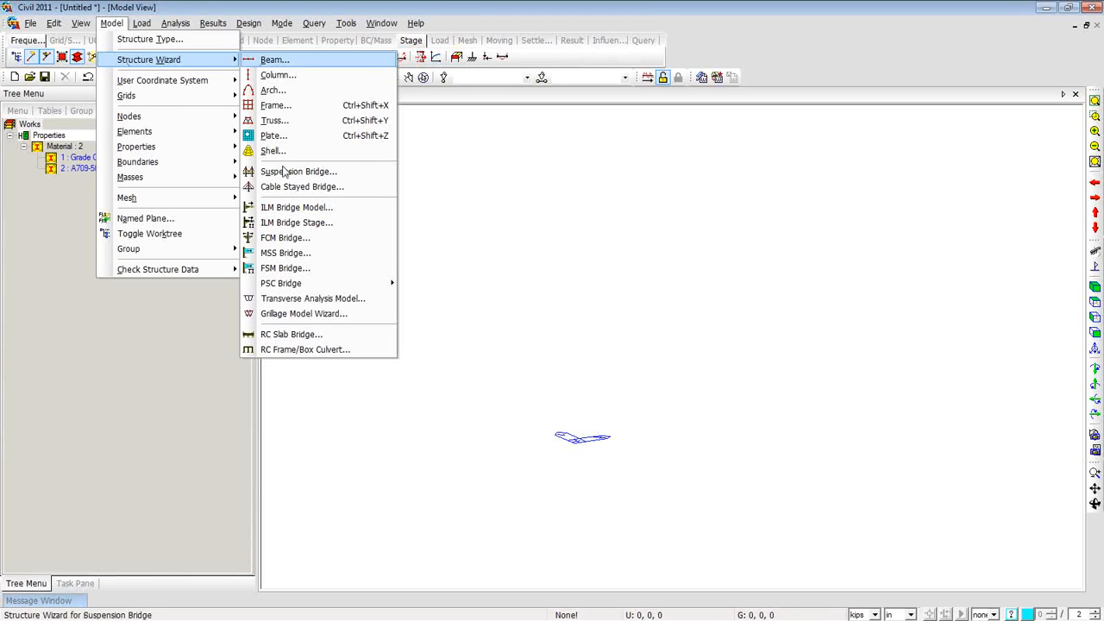
left_click(310, 350)
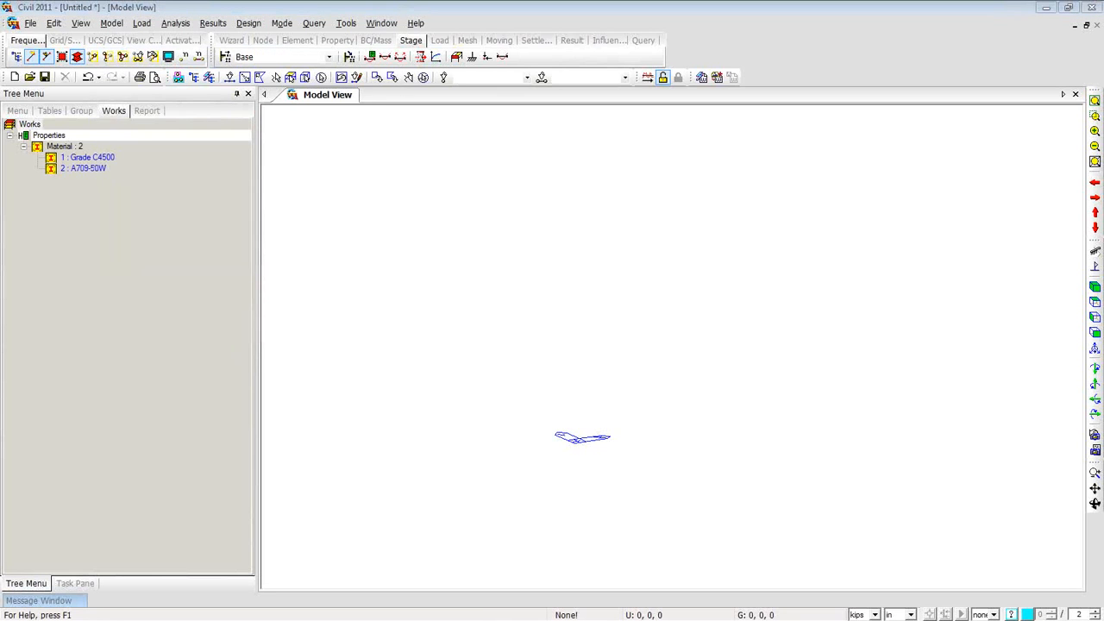
left_click_drag(5, 106, 408, 97)
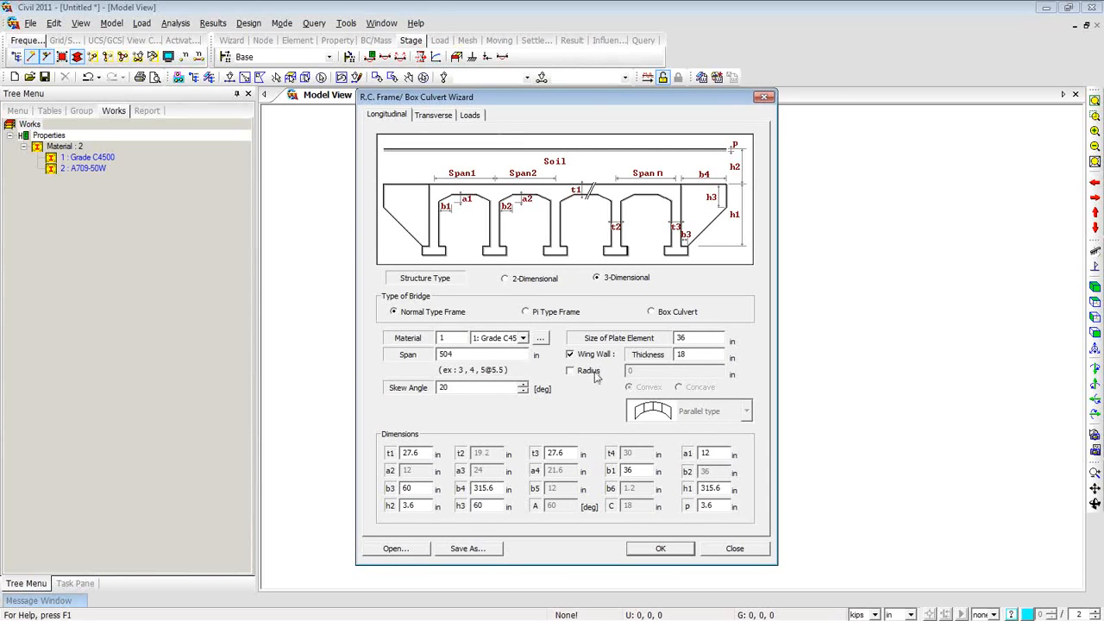
left_click(414, 554)
left_click(496, 291)
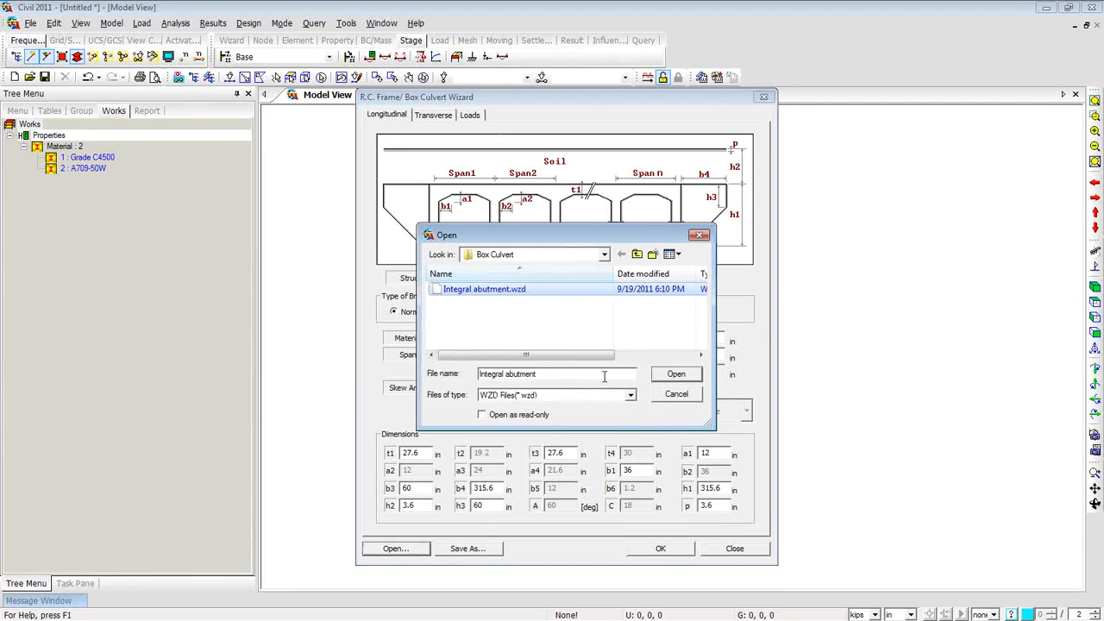
left_click(682, 380)
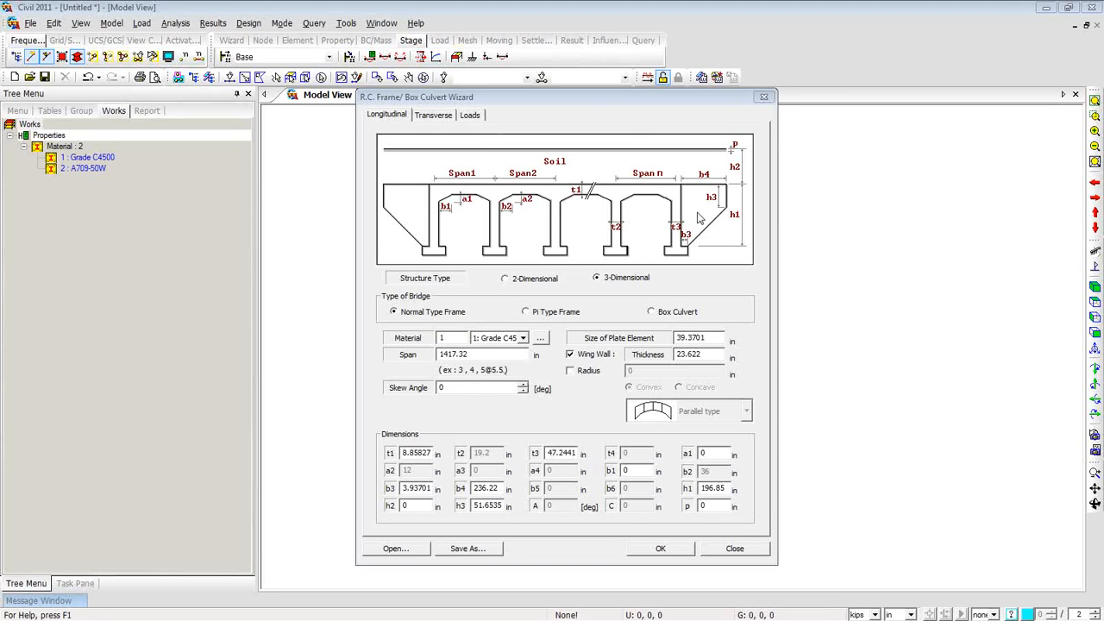
left_click(765, 98)
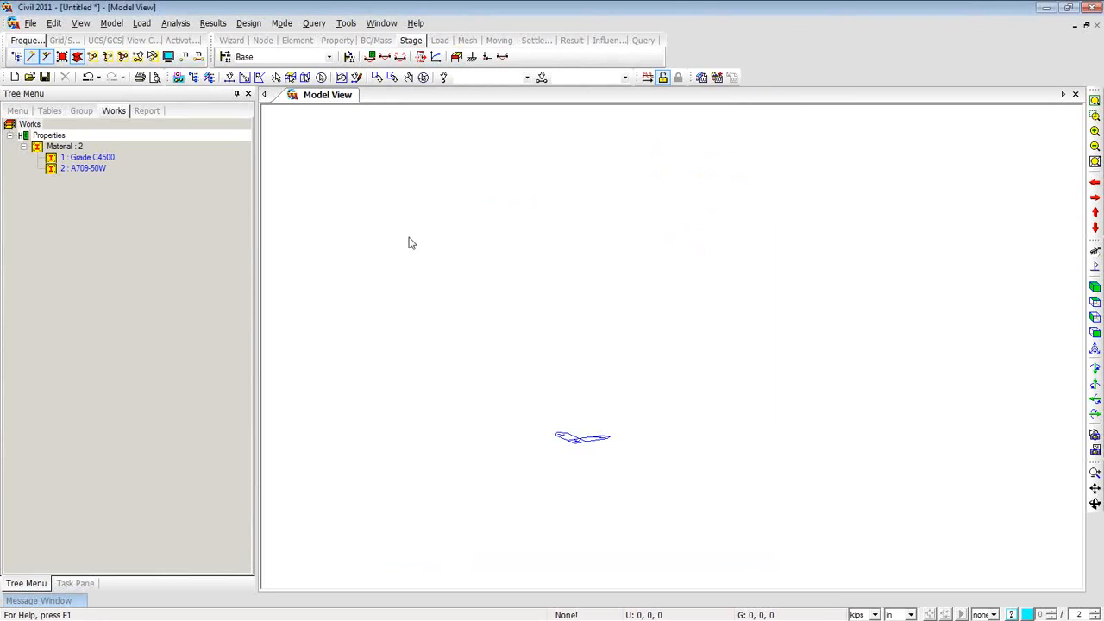
- Set the model's force unit to kN and its length unit to m
left_click(864, 613)
left_click(860, 585)
left_click(910, 614)
left_click(900, 584)
- Reopen the RC Frame/Box Culvert wizard and load the settings file Integral abutment.wzd from the Box Culvert folder
left_click(112, 24)
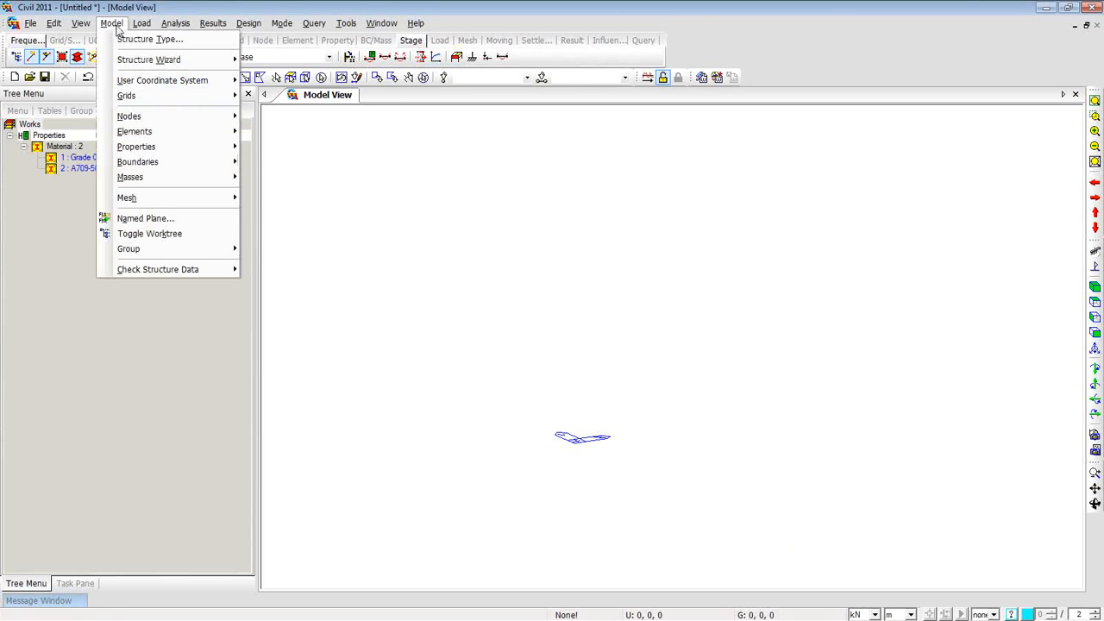
mouse_move(216, 69)
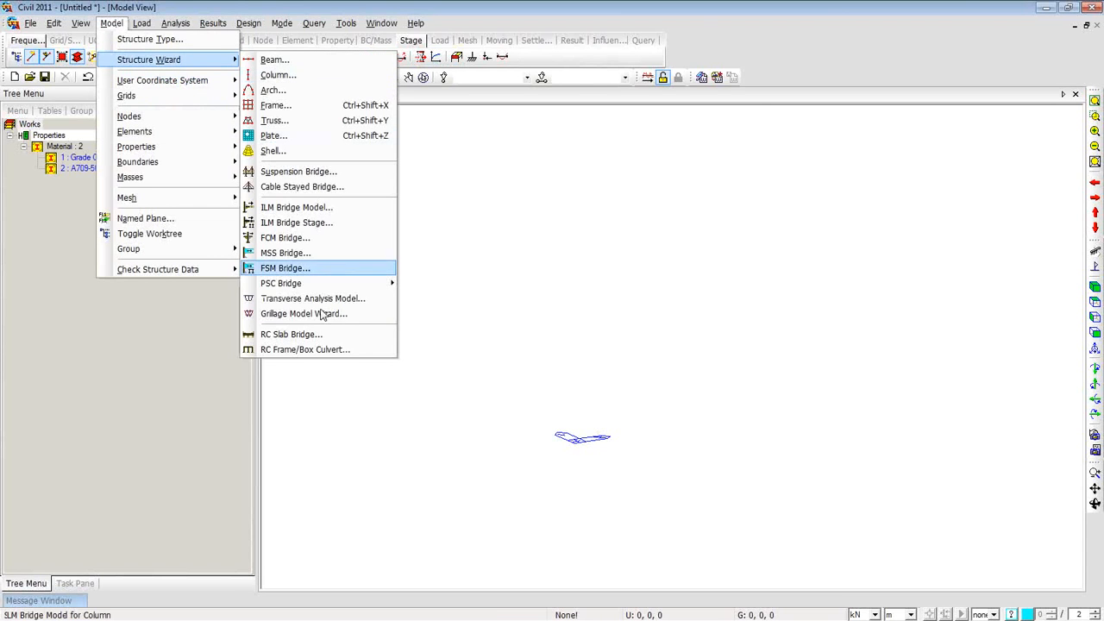
left_click(314, 350)
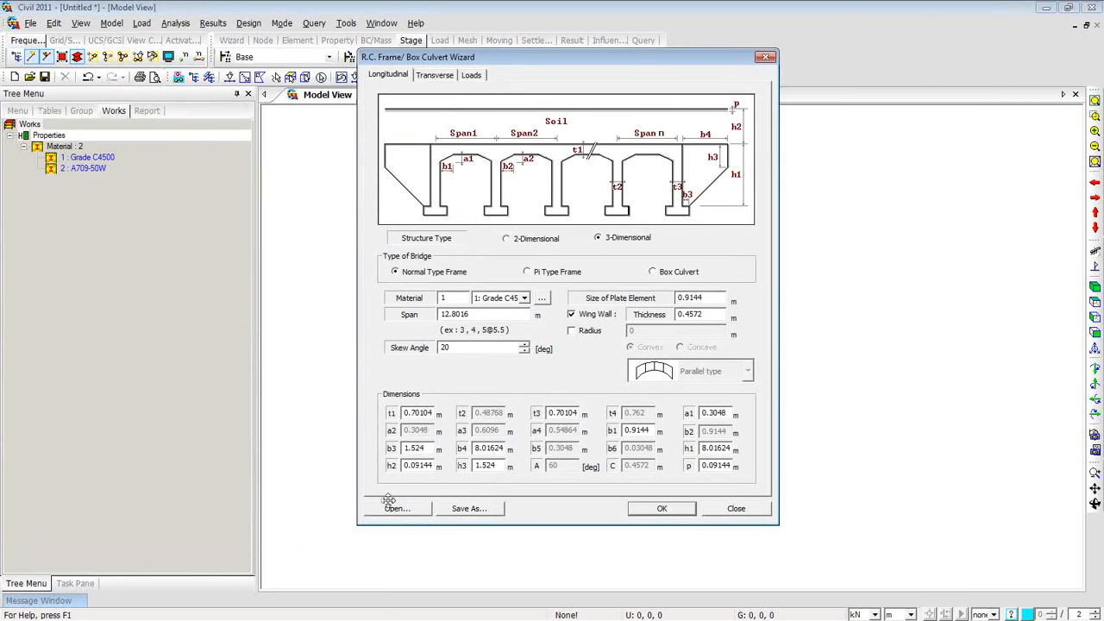
left_click(397, 508)
left_click(497, 252)
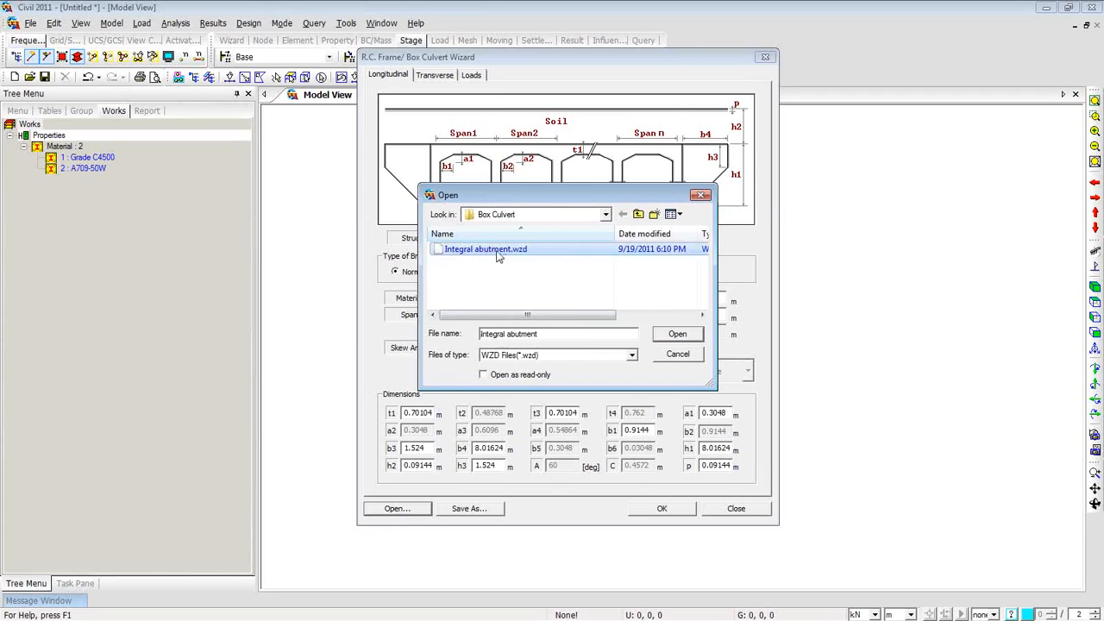
left_click(678, 336)
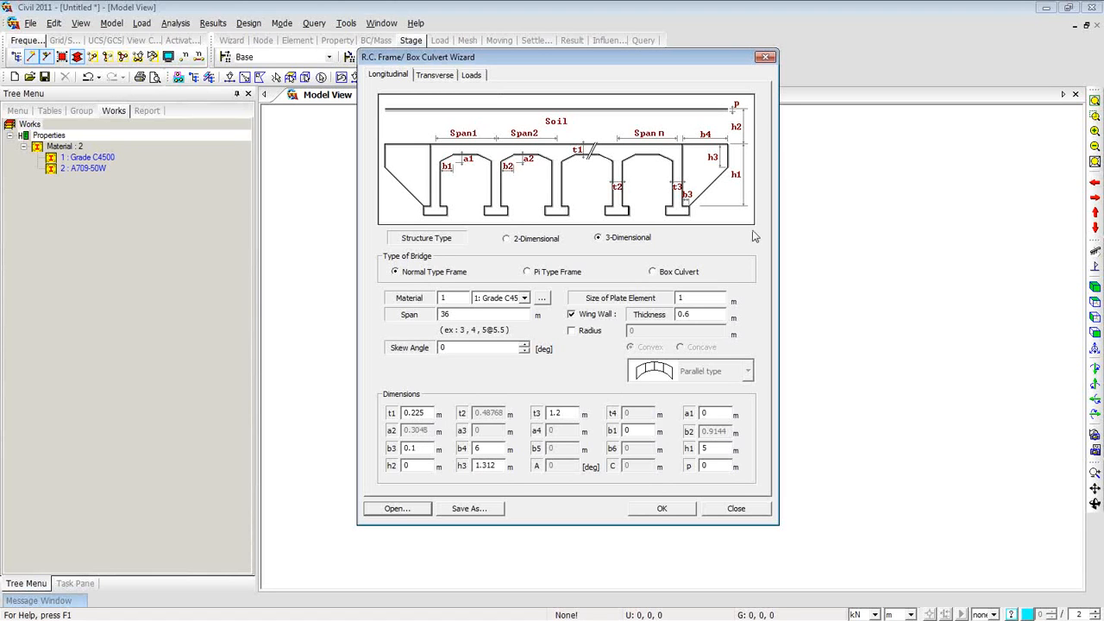
- Review the wizard's transverse settings, define AASHTO LRFD as the moving load code for its loads, and generate the bridge model
left_click(431, 77)
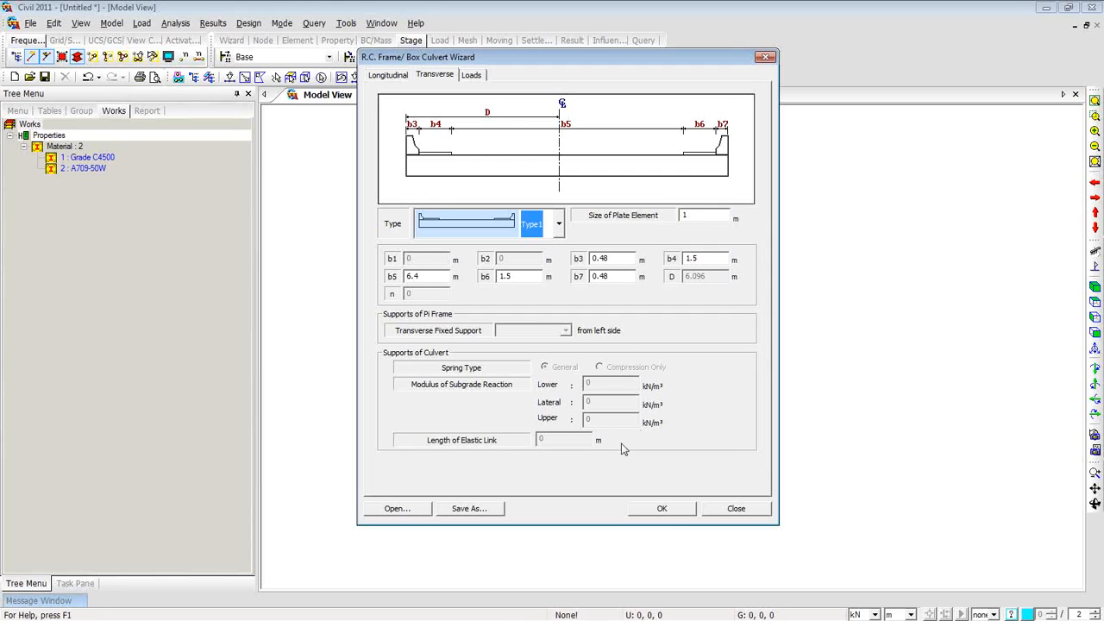
left_click(471, 76)
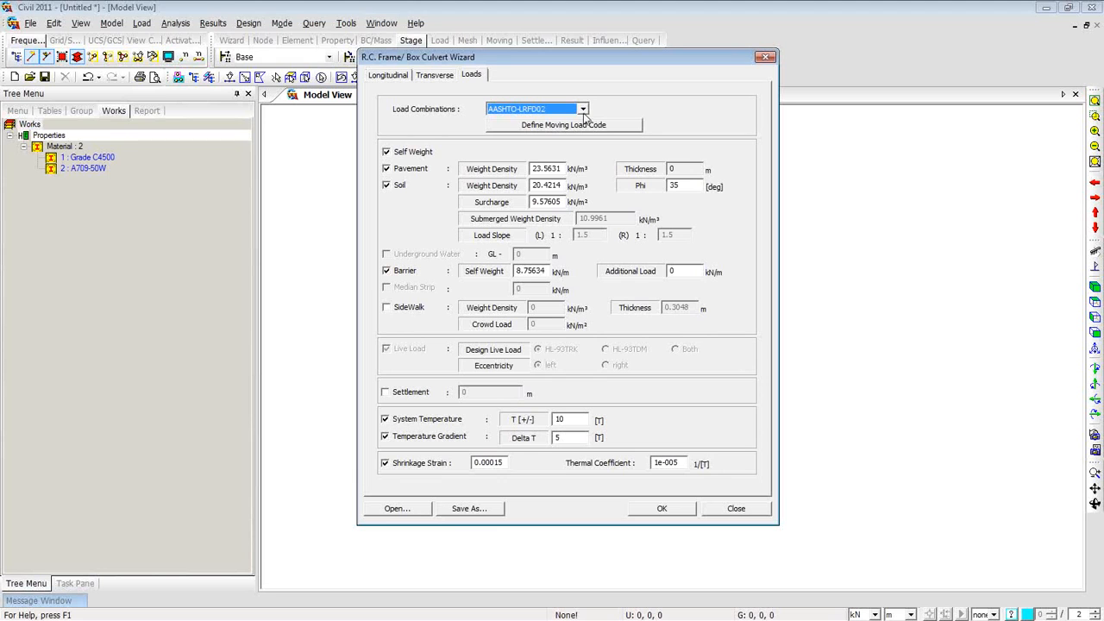
left_click(532, 127)
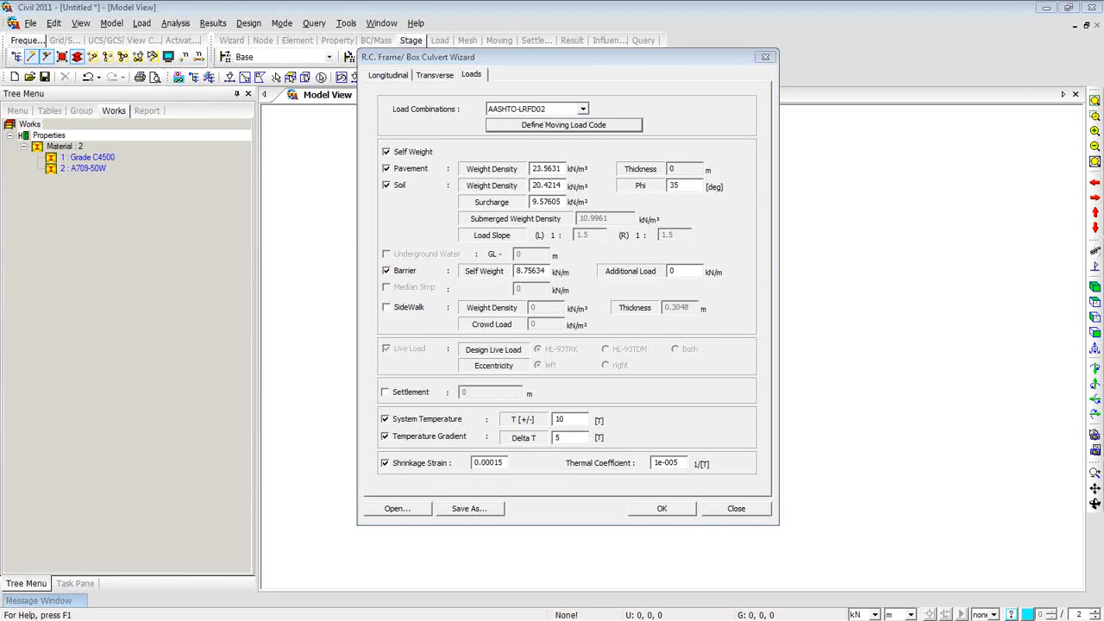
left_click(722, 228)
left_click(720, 255)
left_click(713, 247)
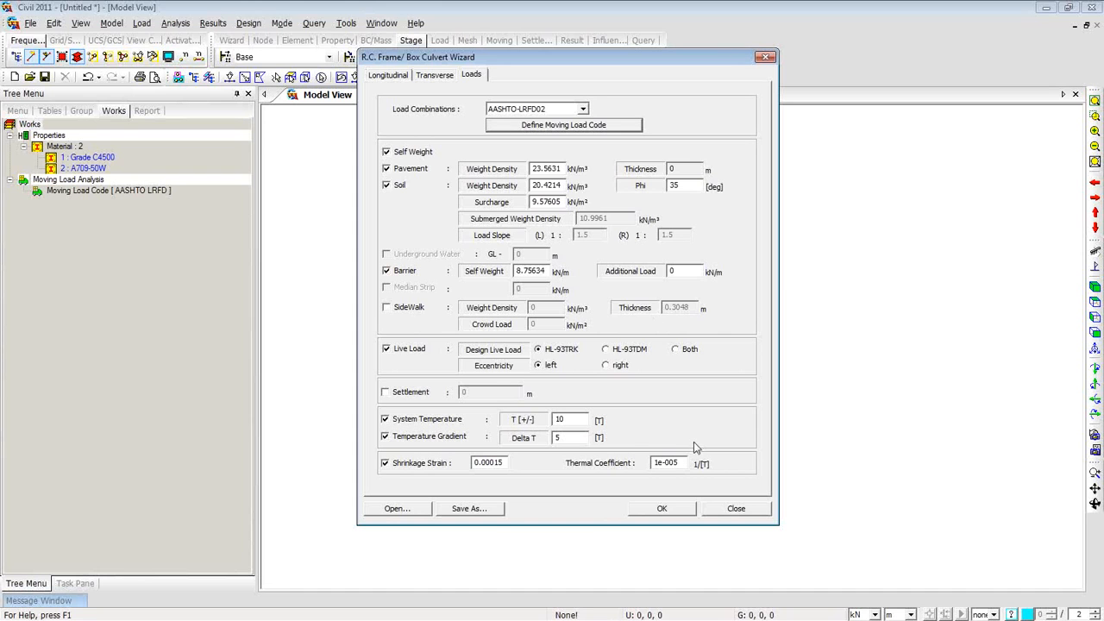
left_click(661, 508)
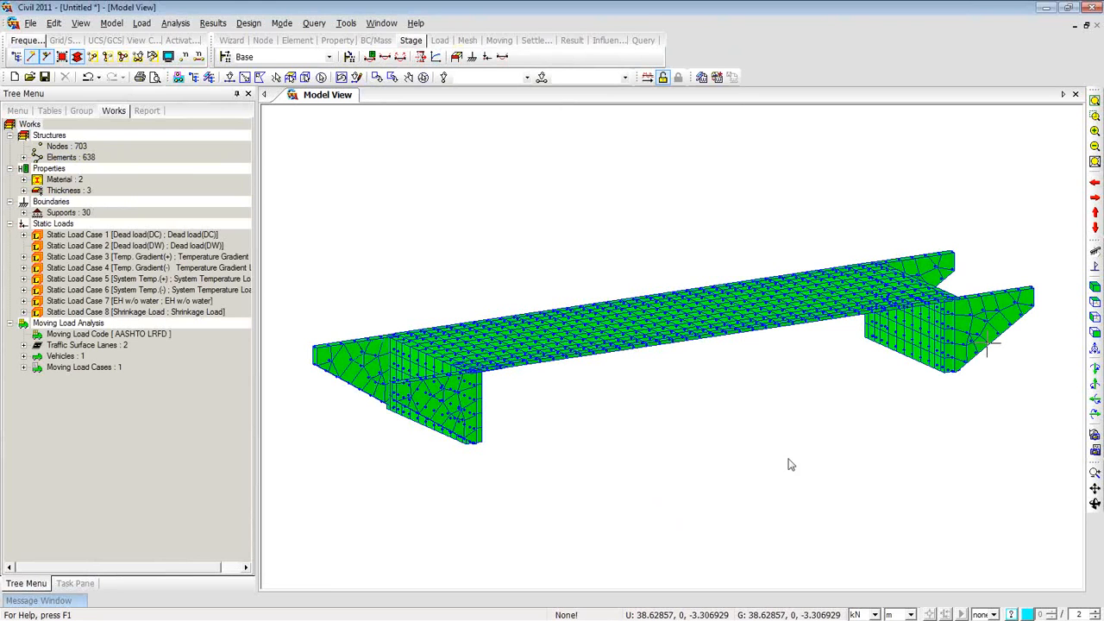
- Inspect the generated integral bridge from several angles and hide its node symbols in the display settings
mouse_move(759, 456)
middle_mouse_down("ctrl")
mouse_move(759, 447)
mouse_move(779, 453)
middle_mouse_up("ctrl")
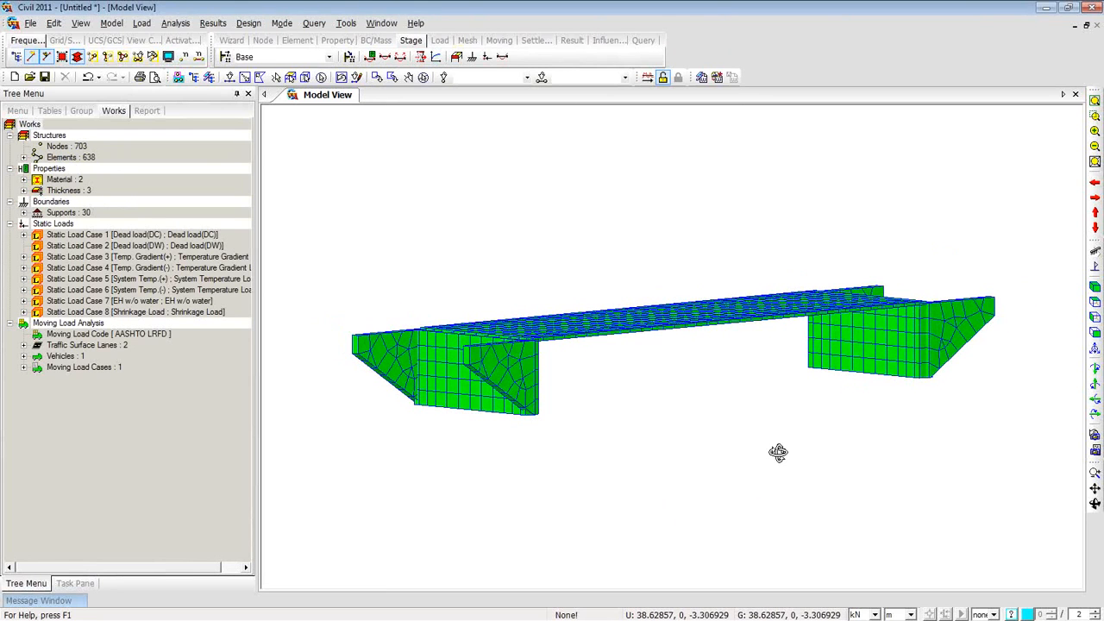
middle_click_drag(628, 404, 604, 434, "ctrl")
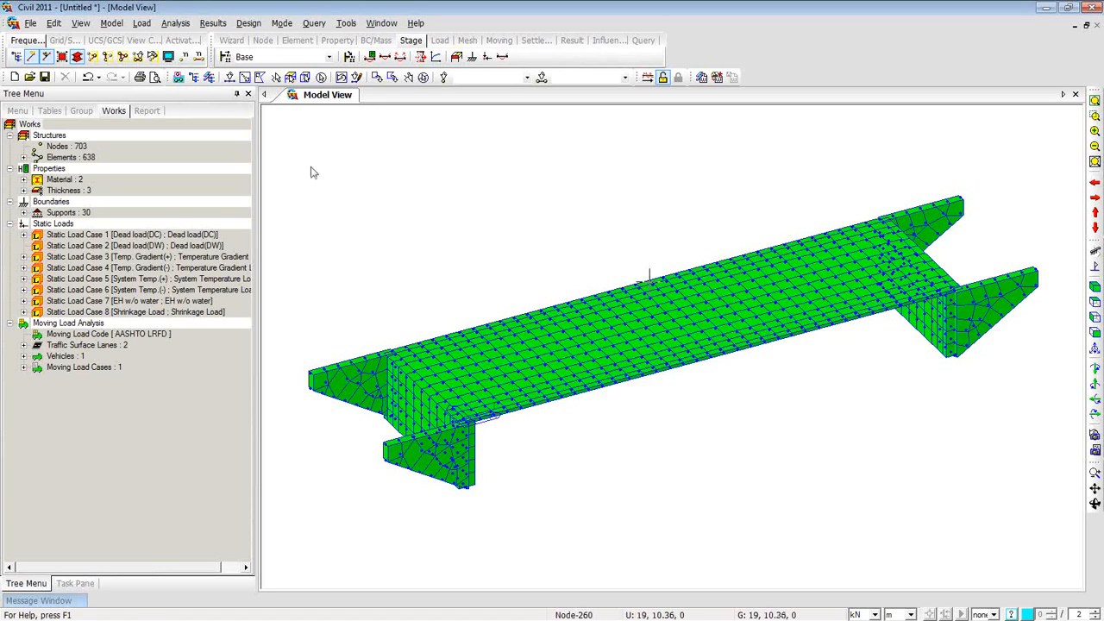
left_click(169, 56)
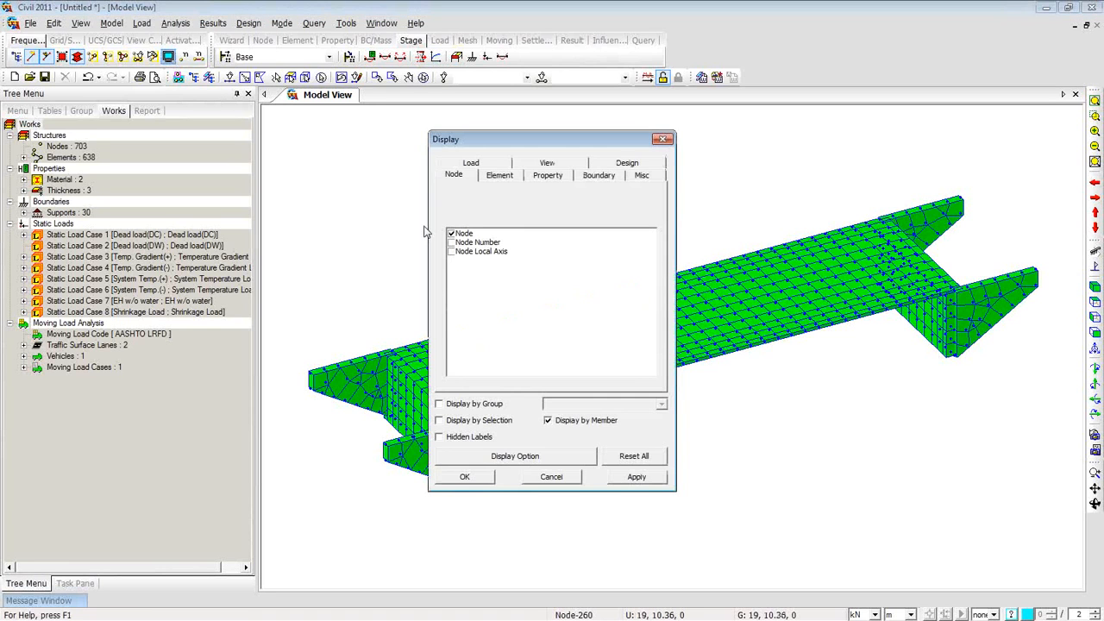
left_click(452, 233)
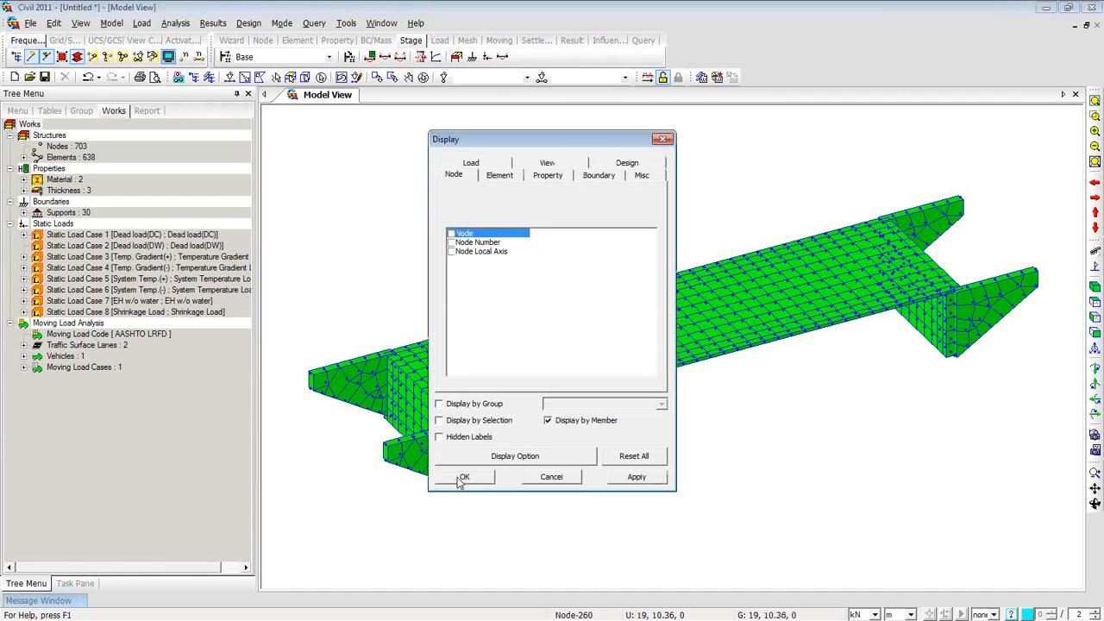
left_click(463, 477)
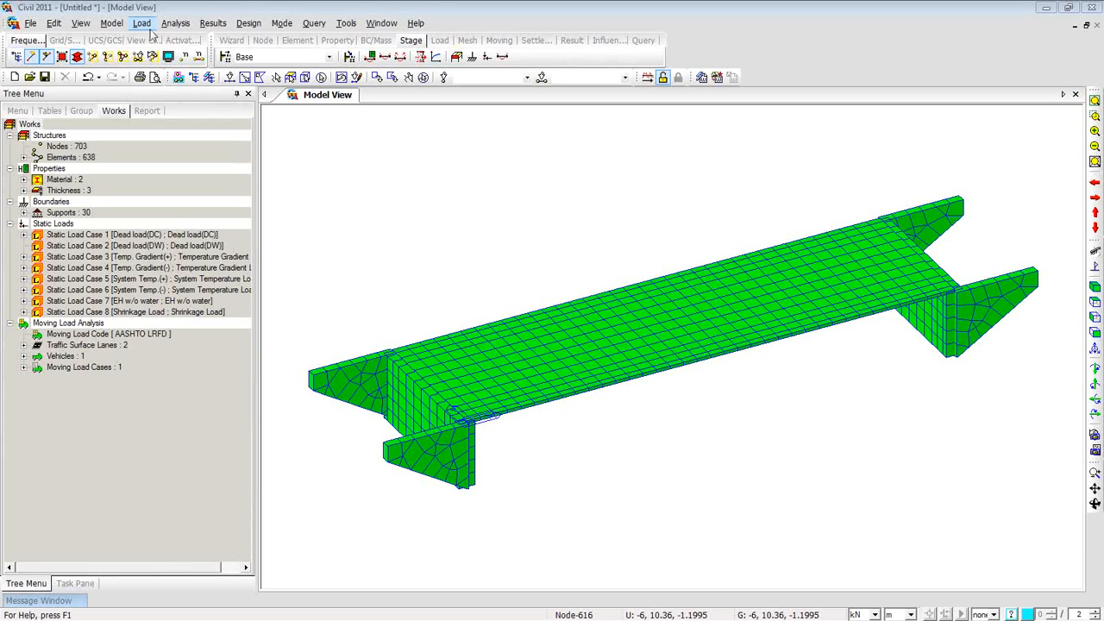
- Reopen the RC Frame/Box Culvert wizard and review the transverse cross-section dimensions b3, b4 and b5
left_click(116, 24)
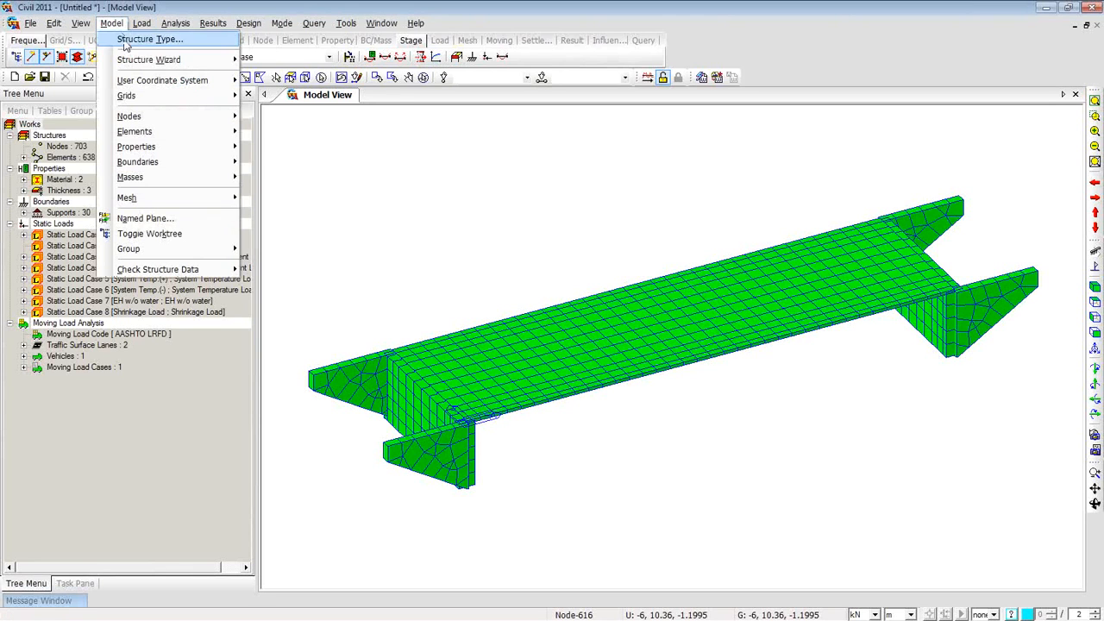
mouse_move(129, 65)
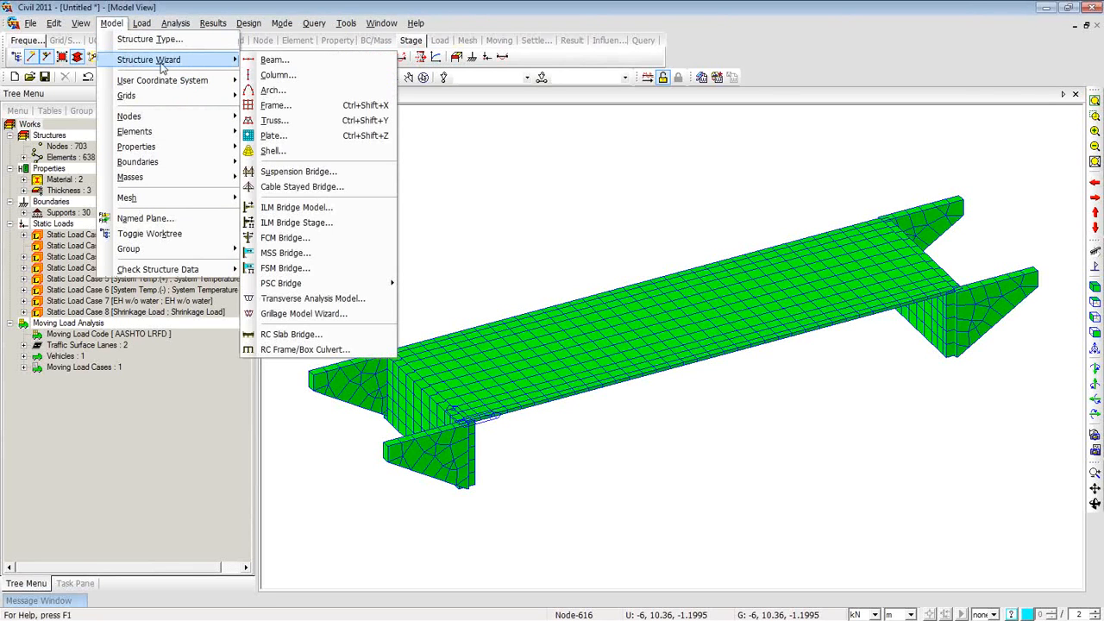
left_click(312, 350)
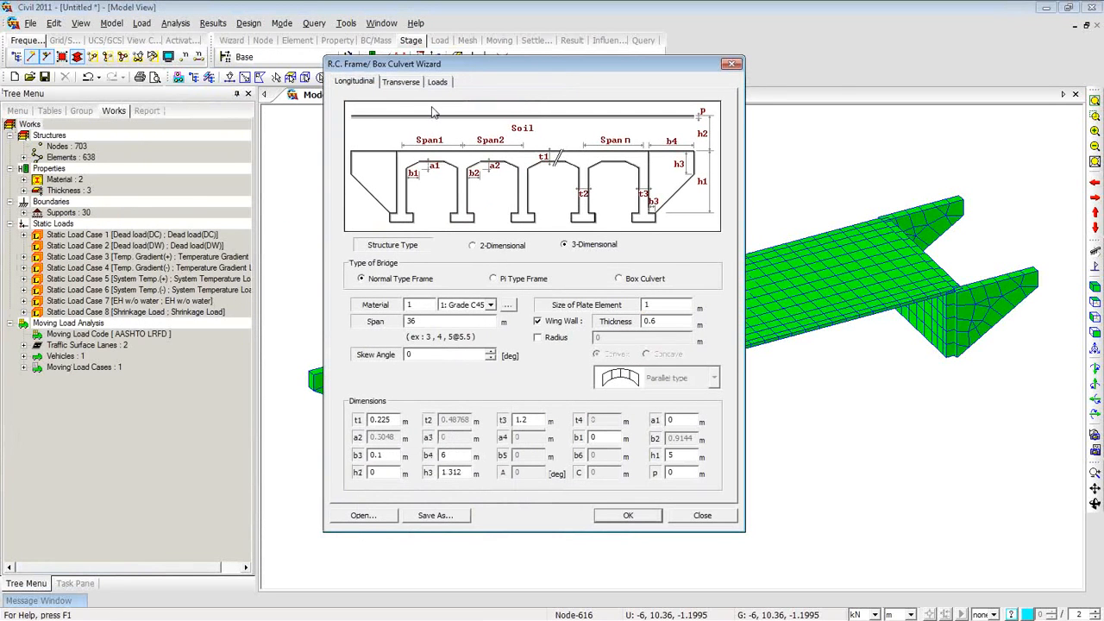
left_click(407, 82)
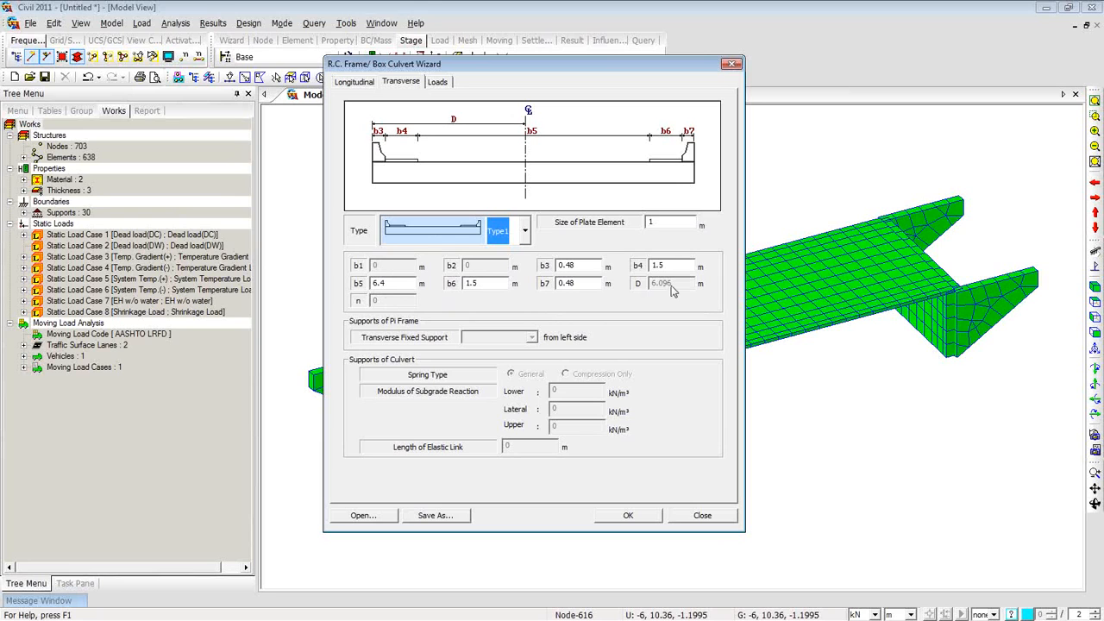
left_click(575, 266)
left_click(681, 268)
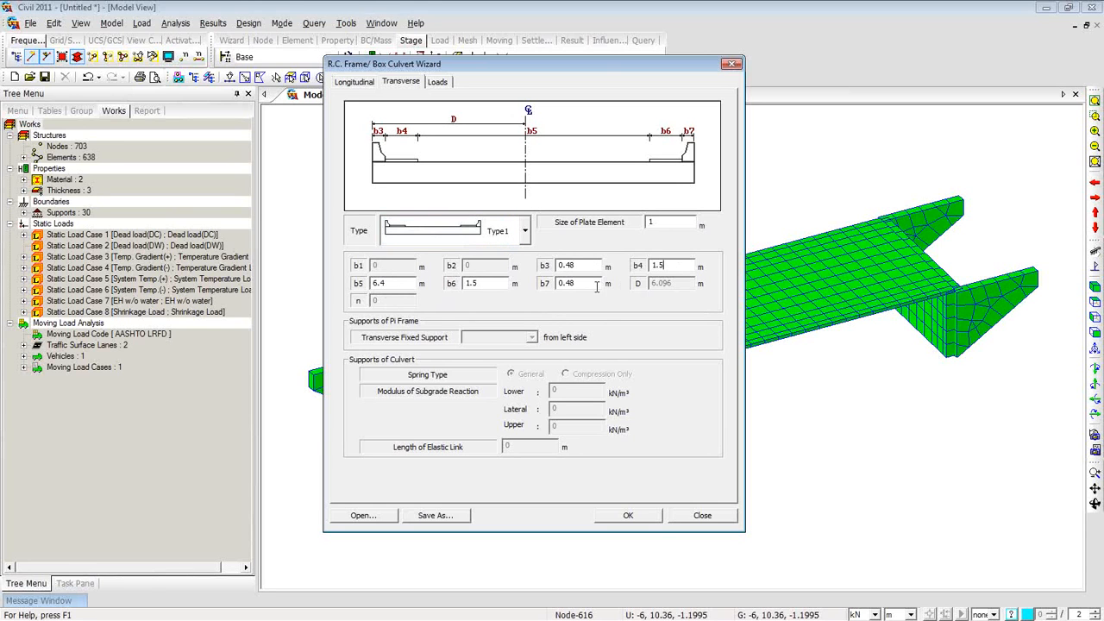
left_click(402, 285)
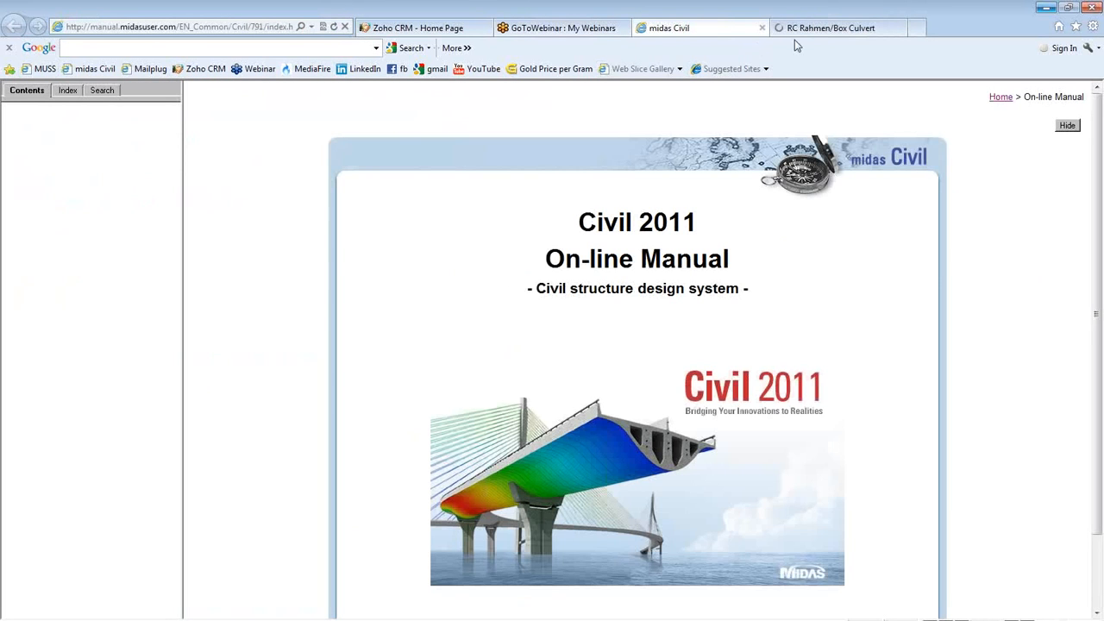
- Look through the RC Frame/Box Culvert page of the online manual for the longitudinal and transverse dimension descriptions
left_click(811, 34)
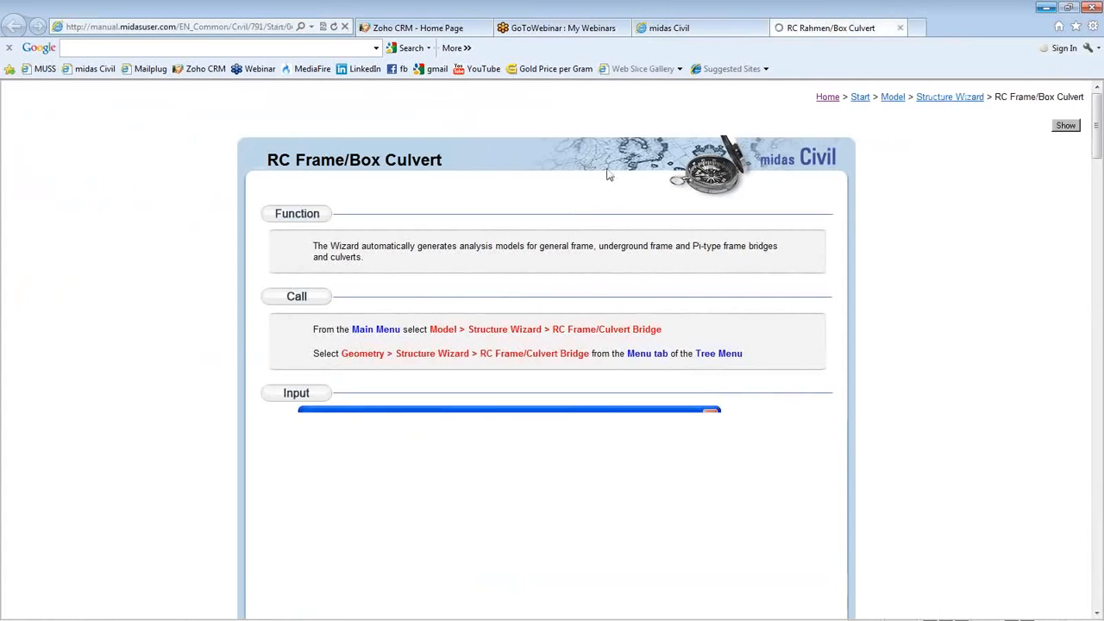
scroll(536, 235, "down", 5)
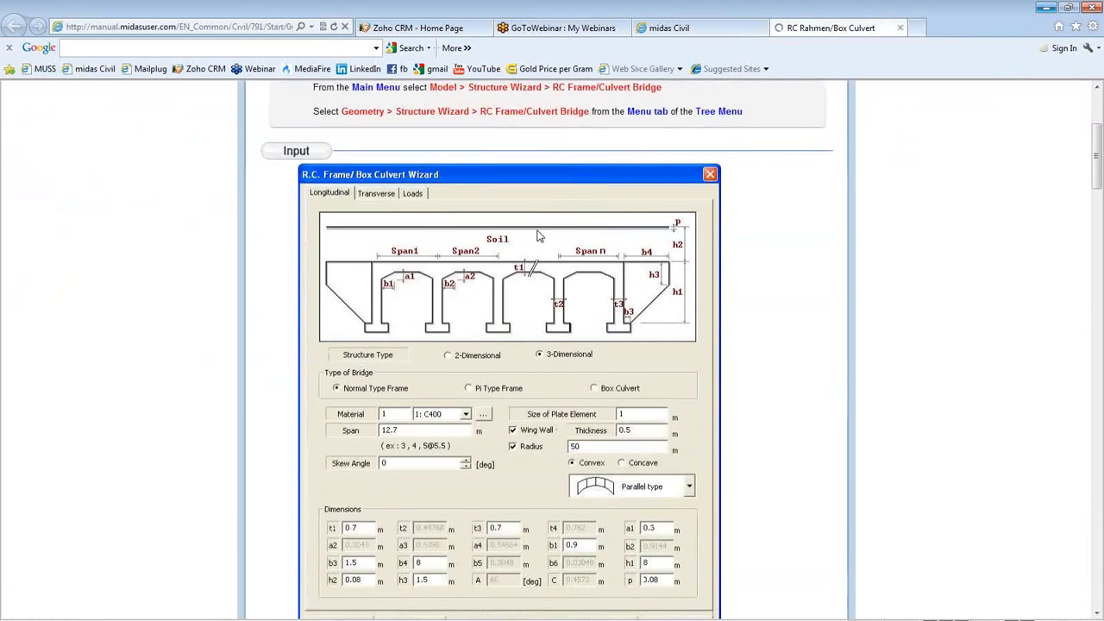
scroll(537, 235, "down", 6)
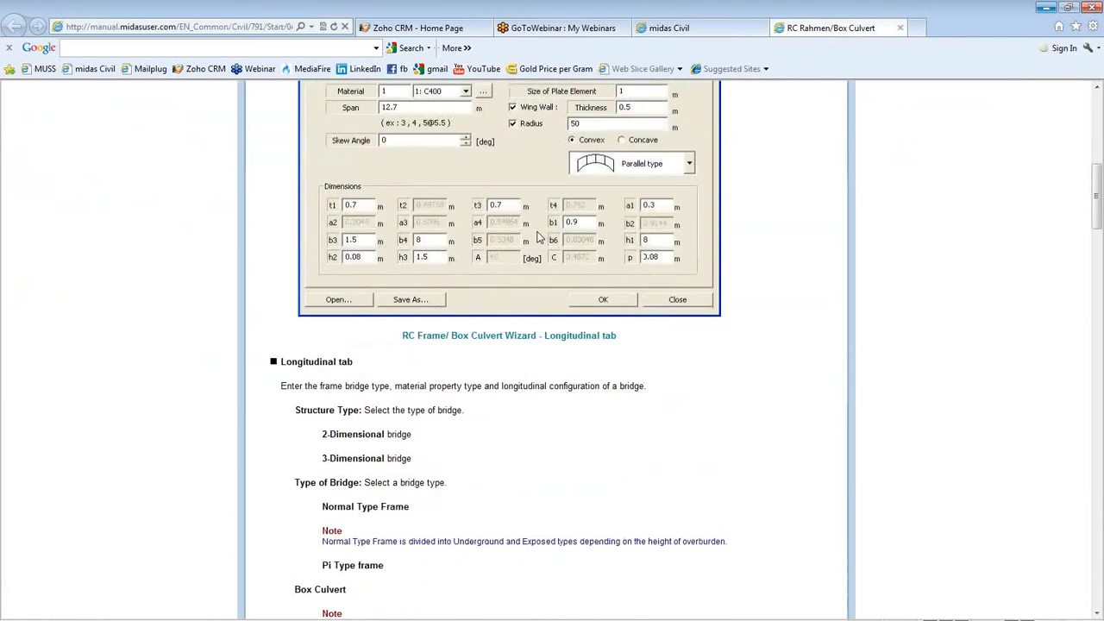
scroll(537, 248, "down", 9)
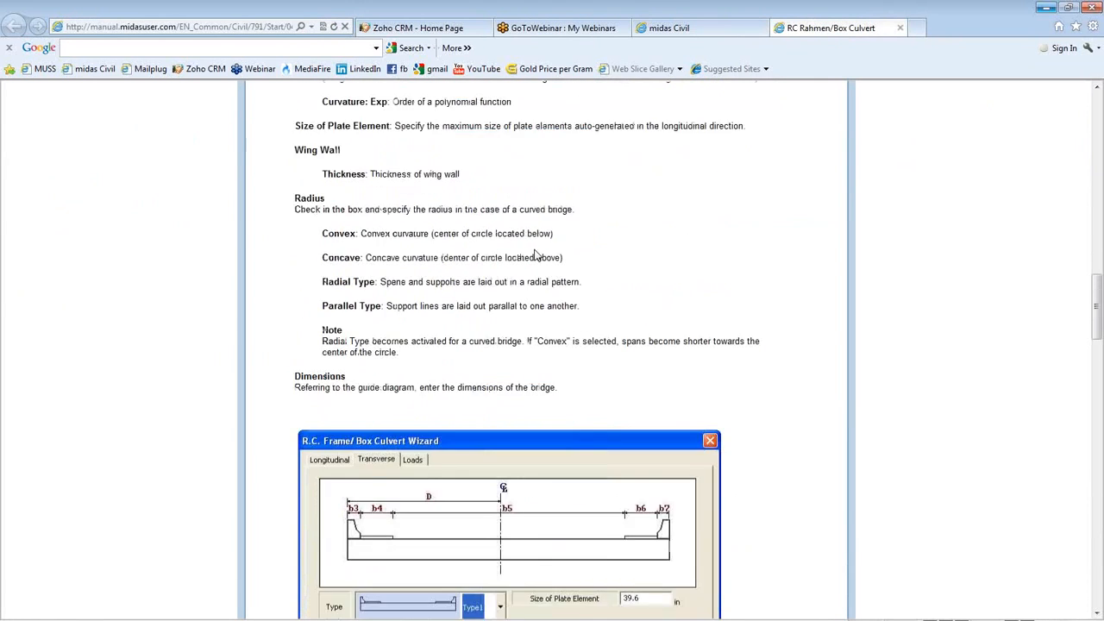
scroll(535, 256, "down", 1)
scroll(535, 255, "down", 2)
scroll(535, 256, "down", 6)
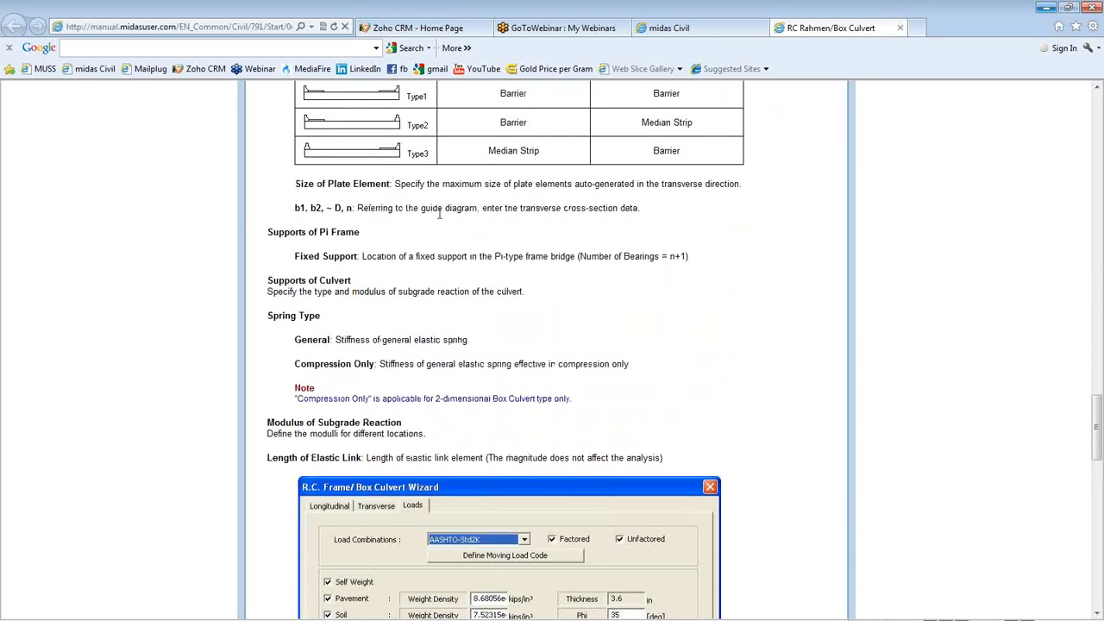
scroll(463, 283, "down", 4)
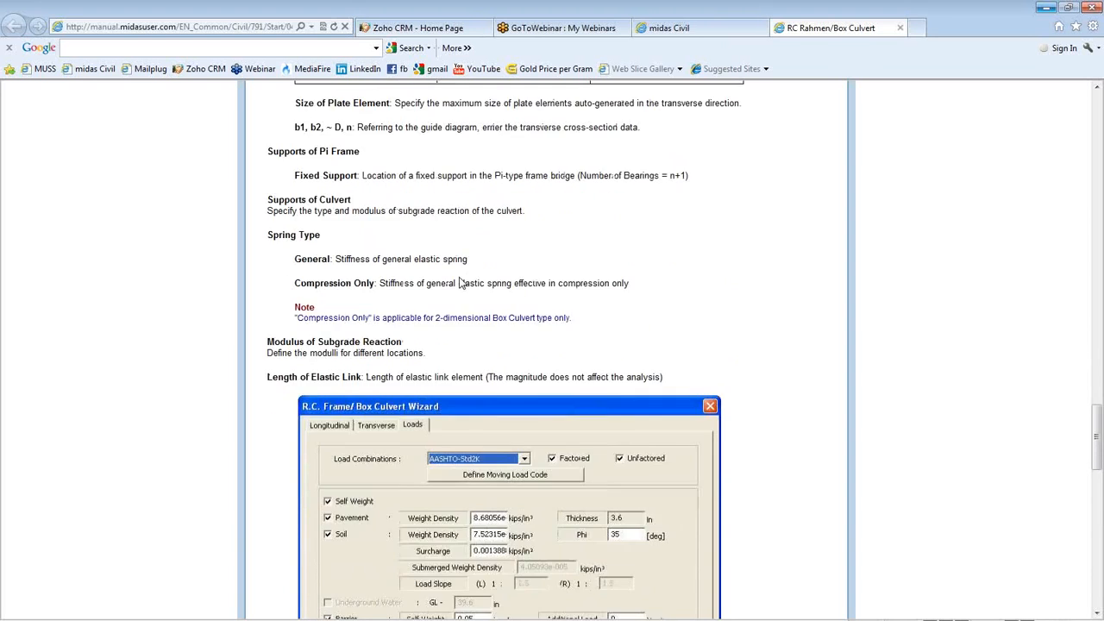
scroll(457, 292, "up", 4)
scroll(456, 295, "up", 10)
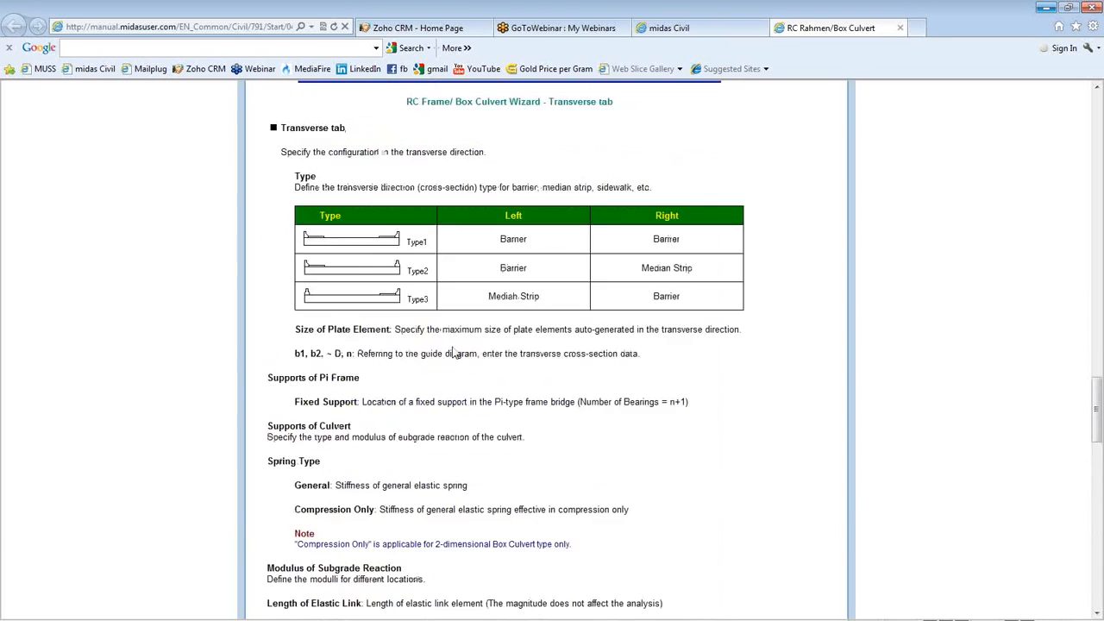
scroll(453, 346, "up", 10)
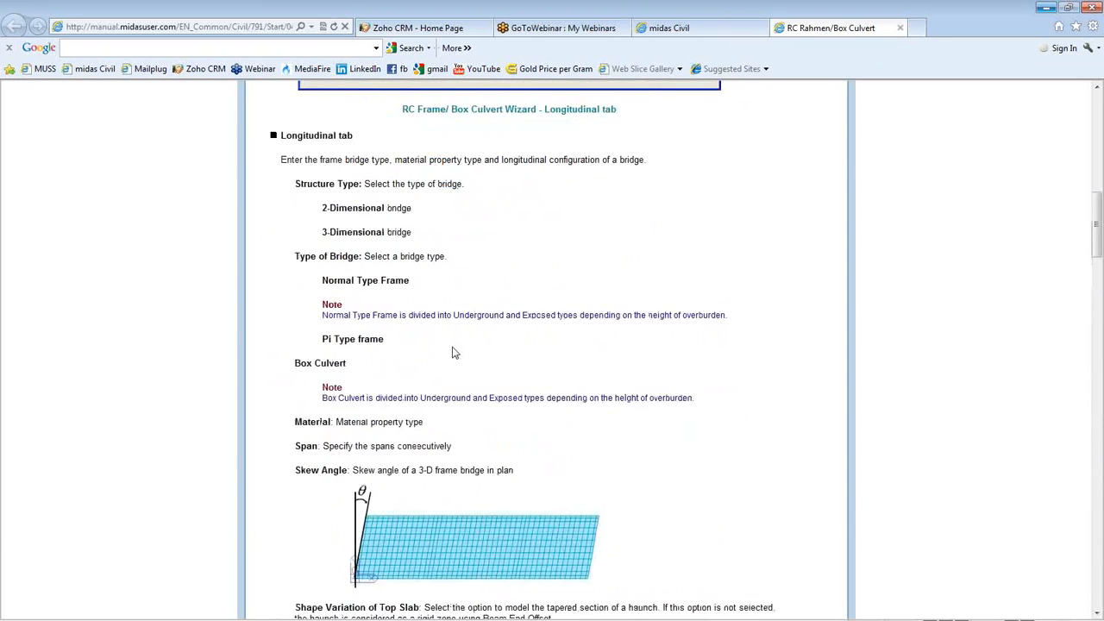
scroll(452, 351, "up", 5)
scroll(426, 308, "down", 3)
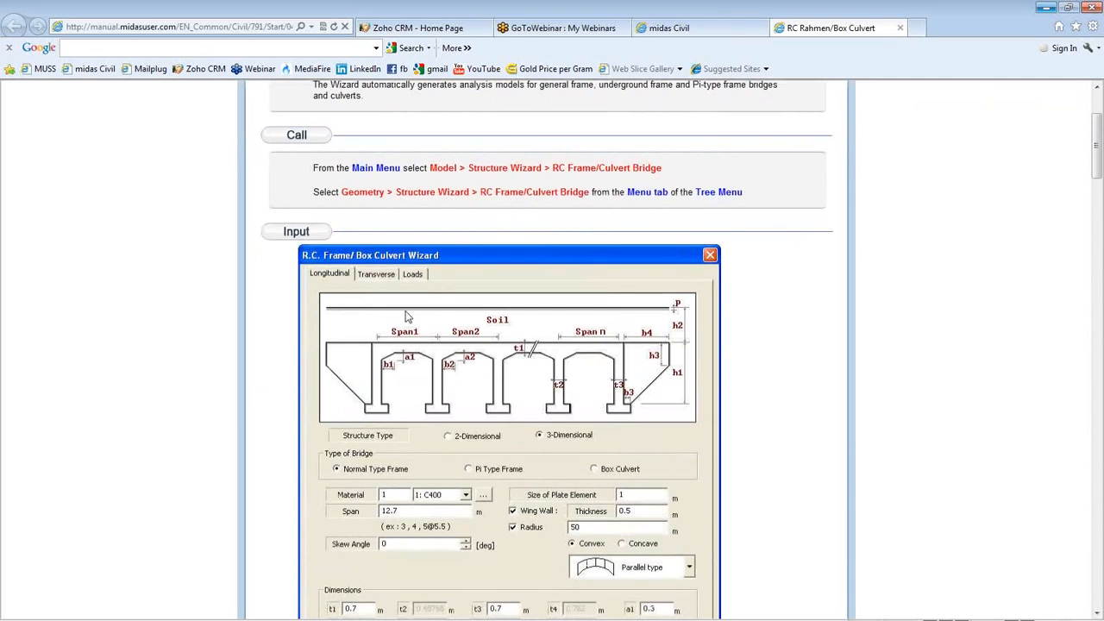
scroll(402, 308, "down", 5)
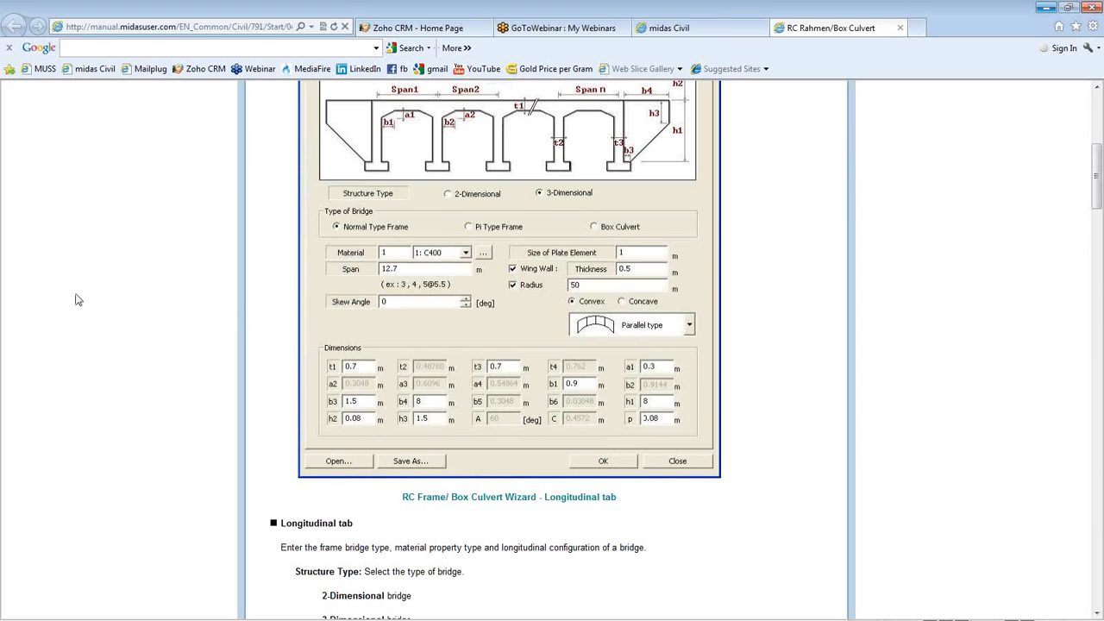
- Switch back to Civil 2011 and close the RC Frame/Box Culvert wizard
key("alt+Tab")
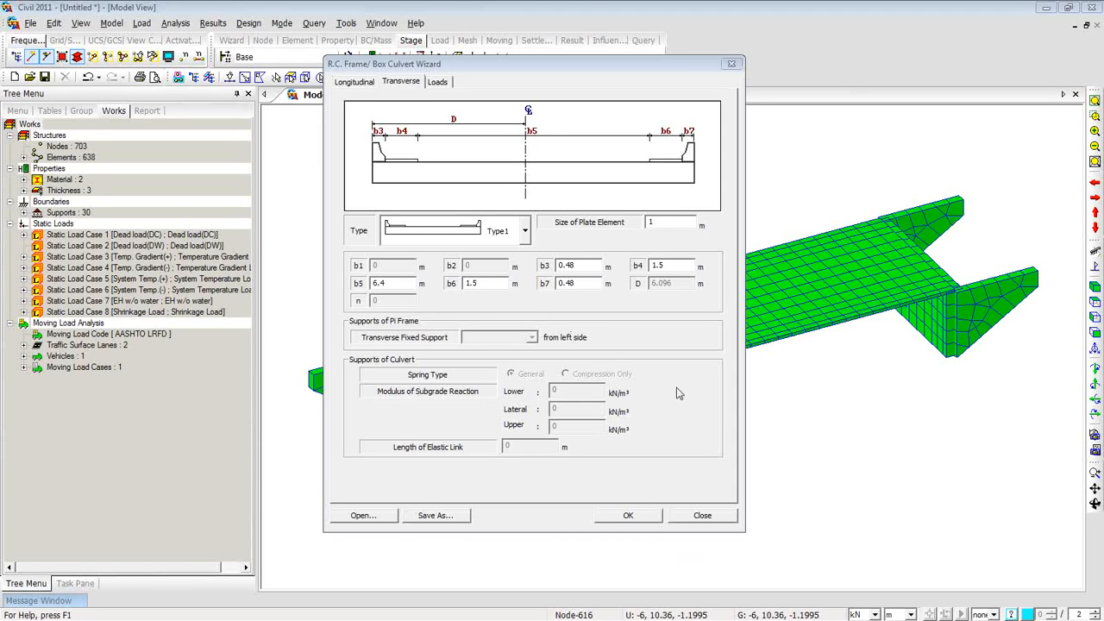
left_click(629, 515)
left_click(732, 65)
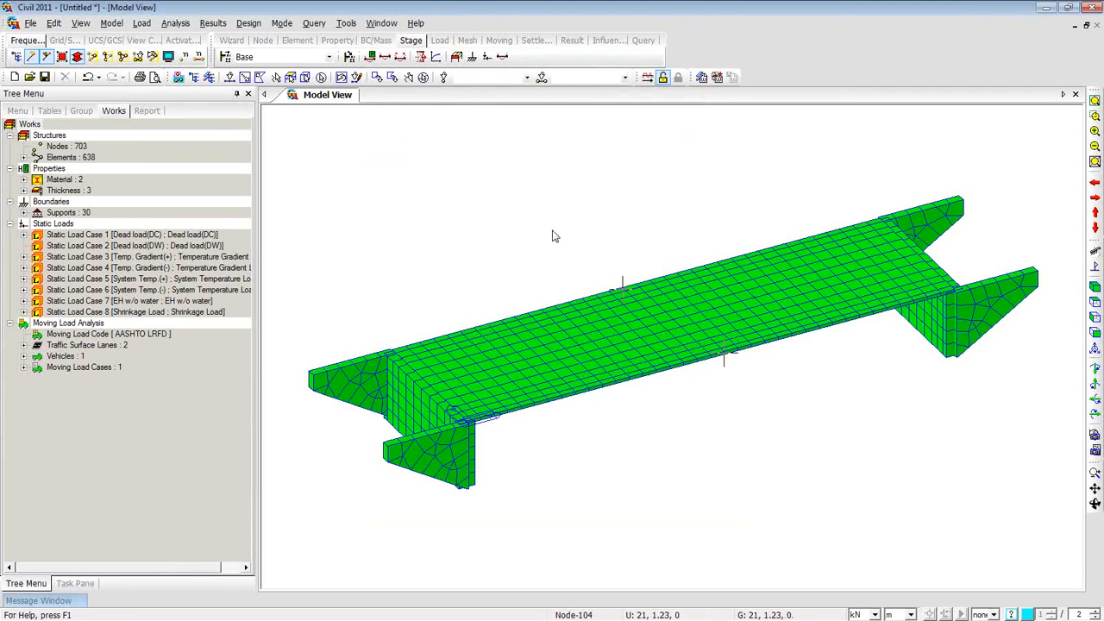
- Check the sections available for creating beam elements, and review the model's defined materials and thicknesses
right_click(327, 153)
mouse_move(387, 173)
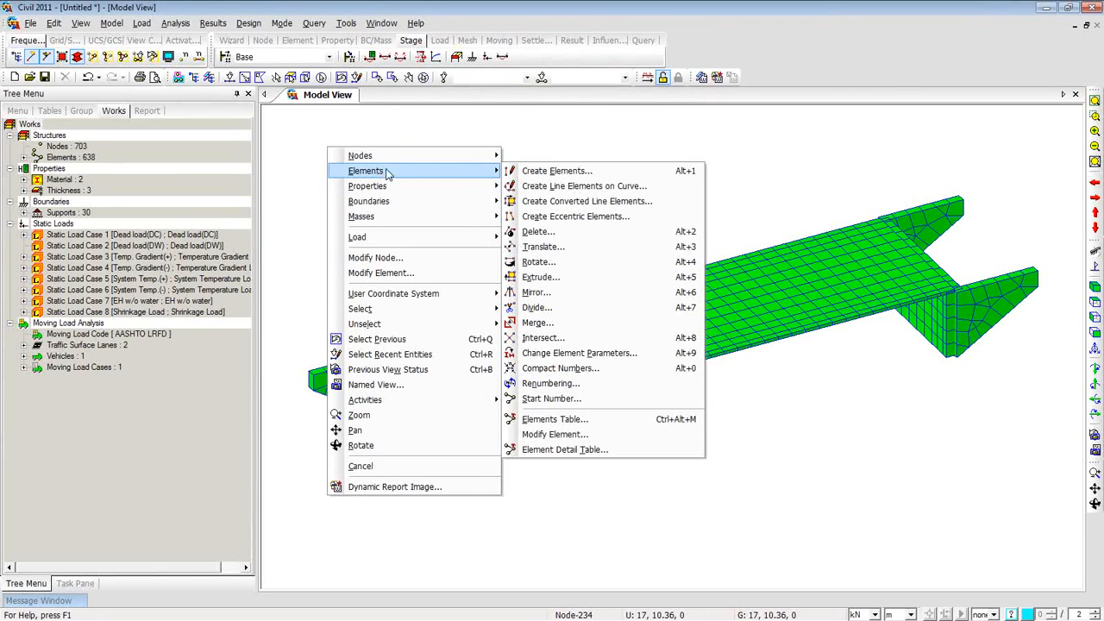
left_click(558, 171)
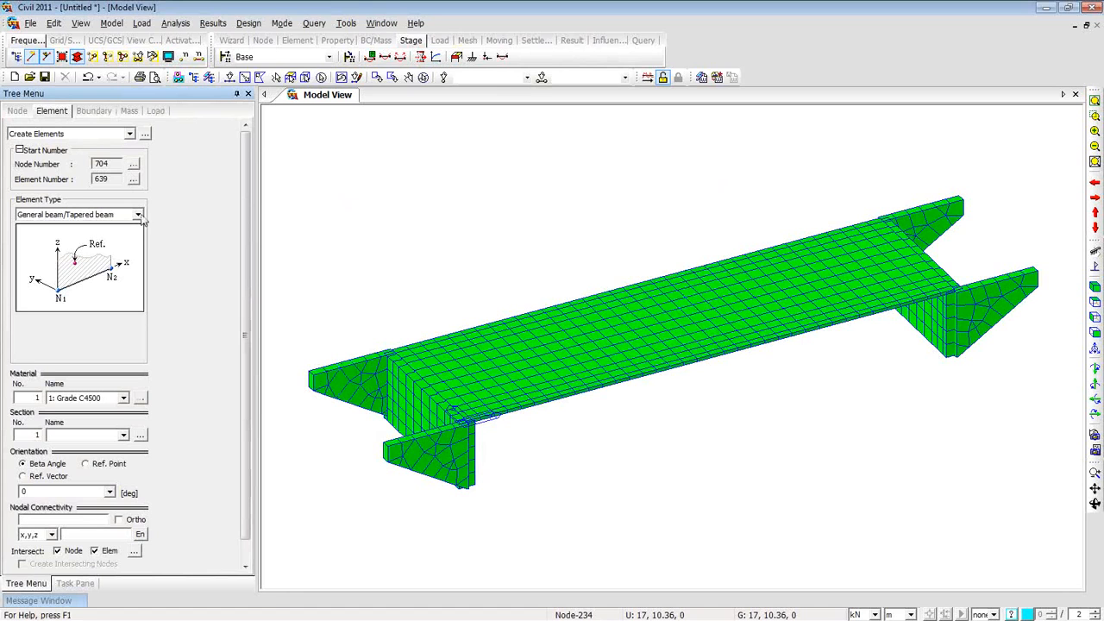
left_click(123, 436)
left_click(124, 436)
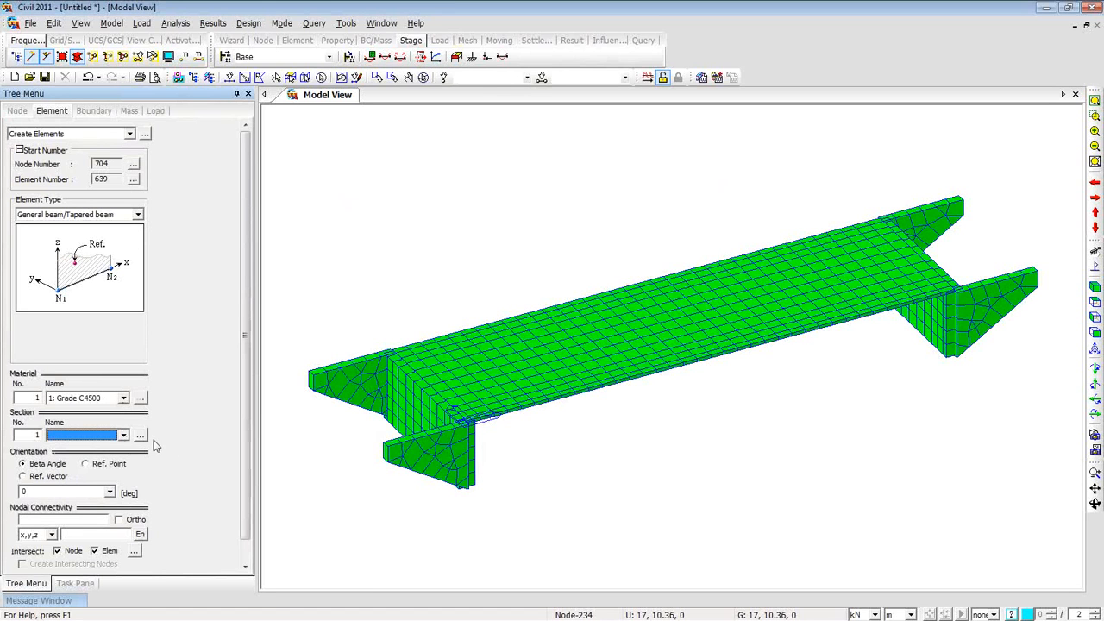
scroll(245, 454, "down", 1)
left_click(137, 563)
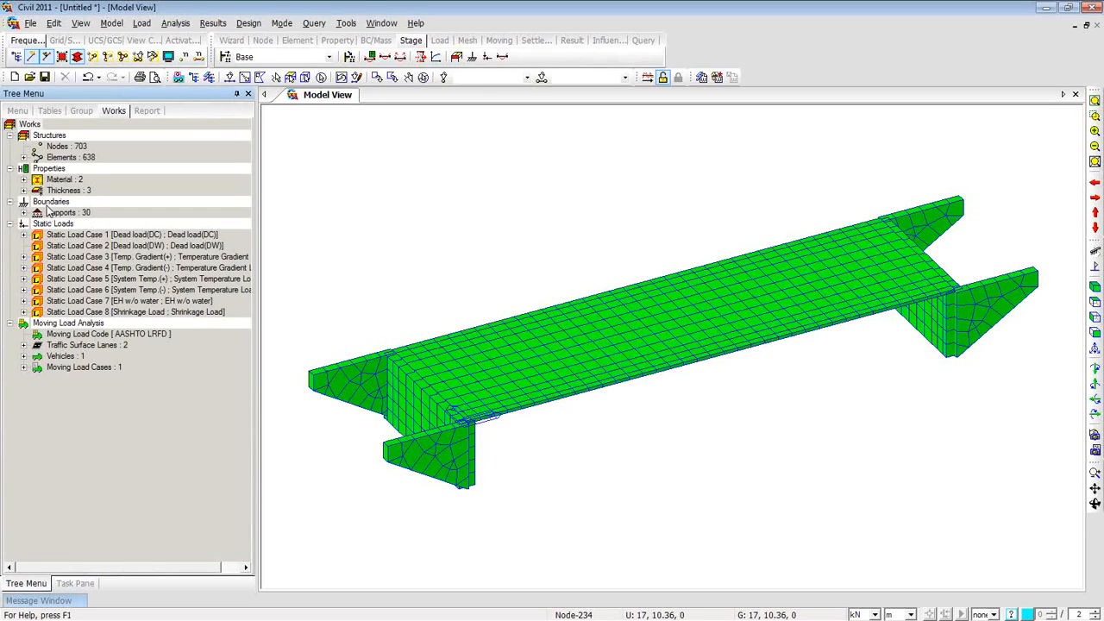
left_click(23, 179)
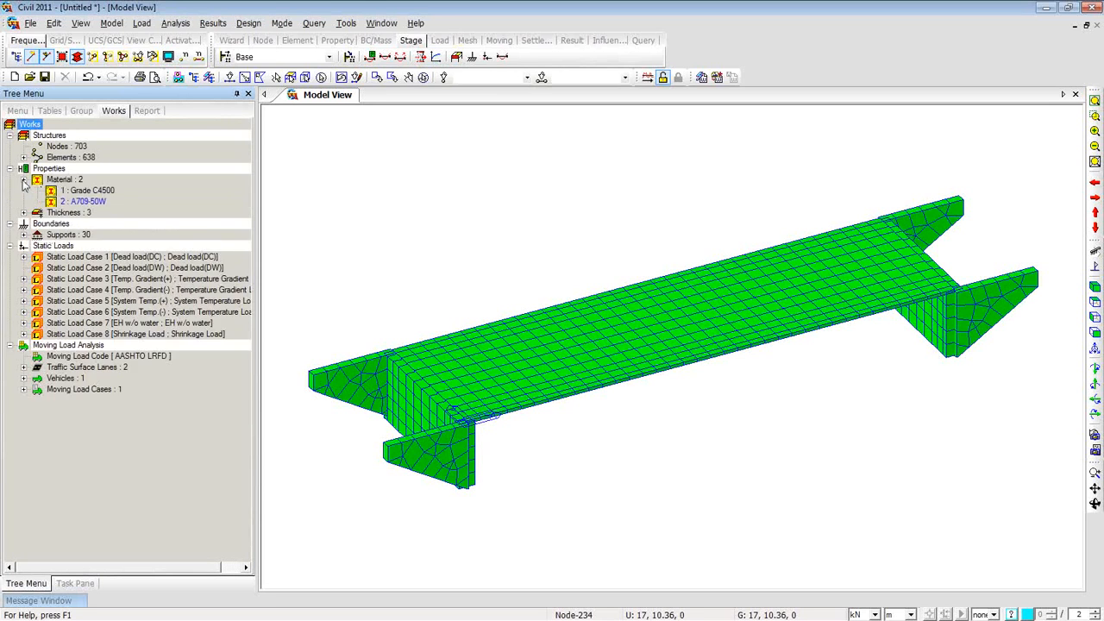
left_click(23, 213)
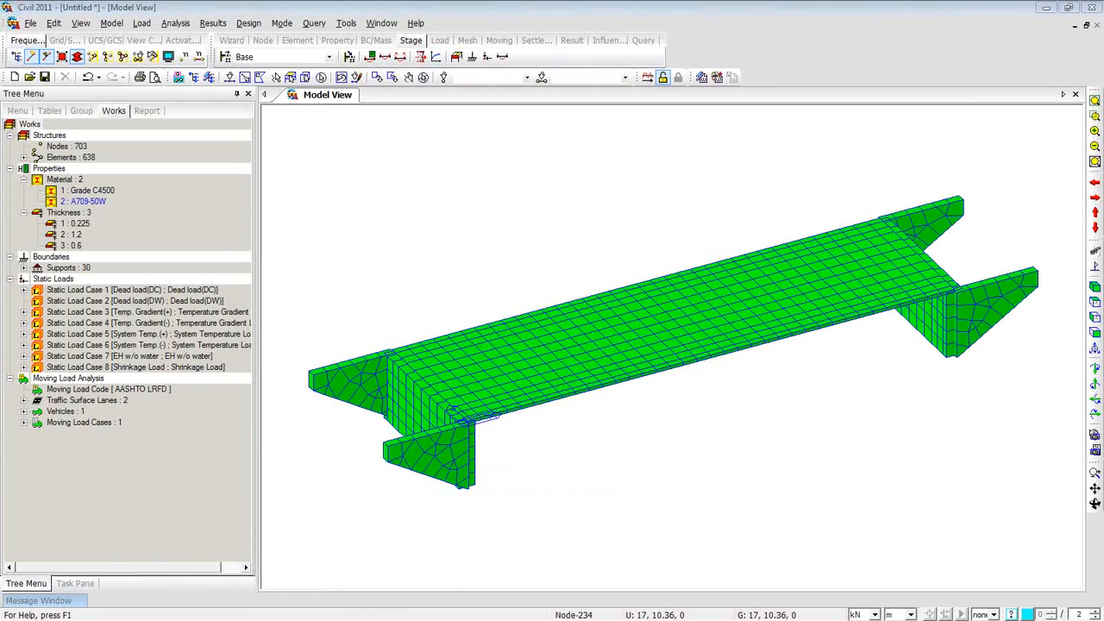
- Open the IntegralBridge M&S model file and discard the changes to the untitled model
left_click(30, 77)
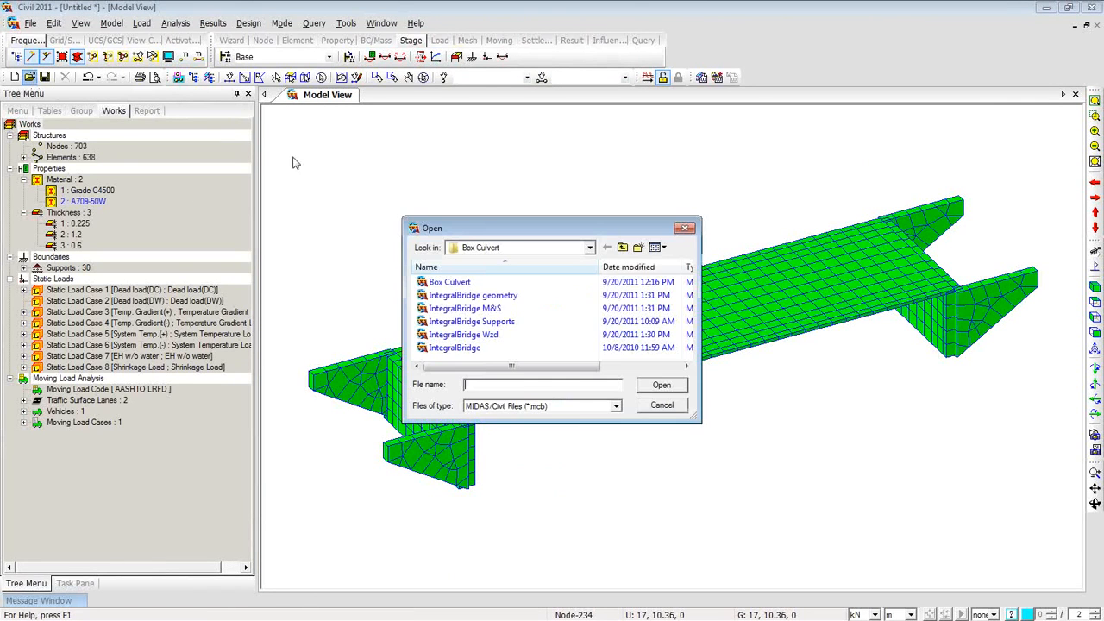
left_click(506, 314)
left_click(639, 389)
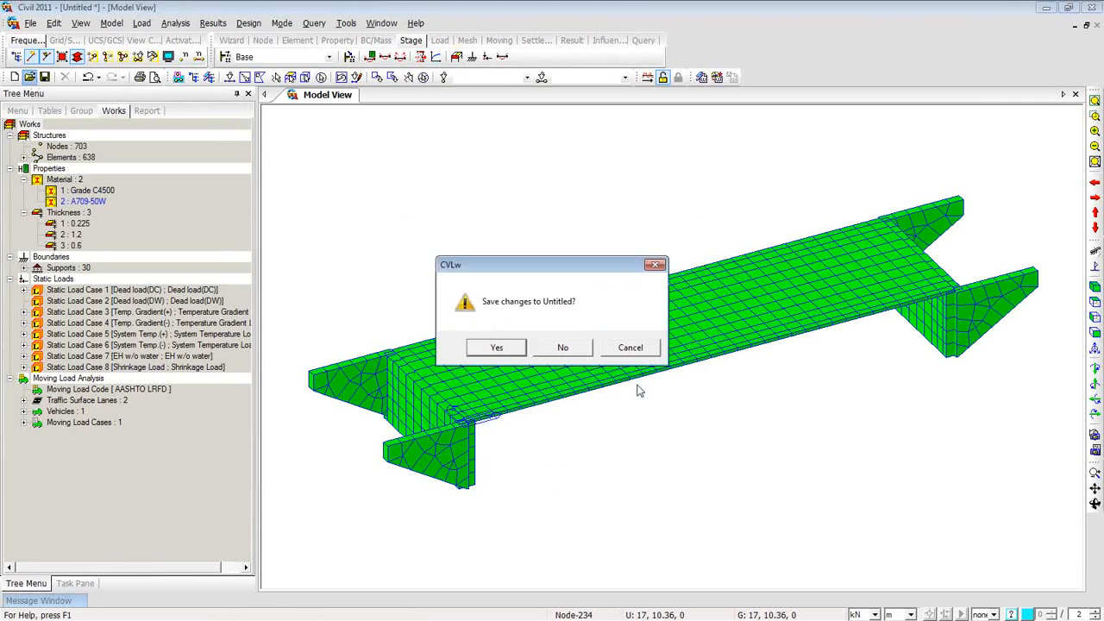
left_click(569, 347)
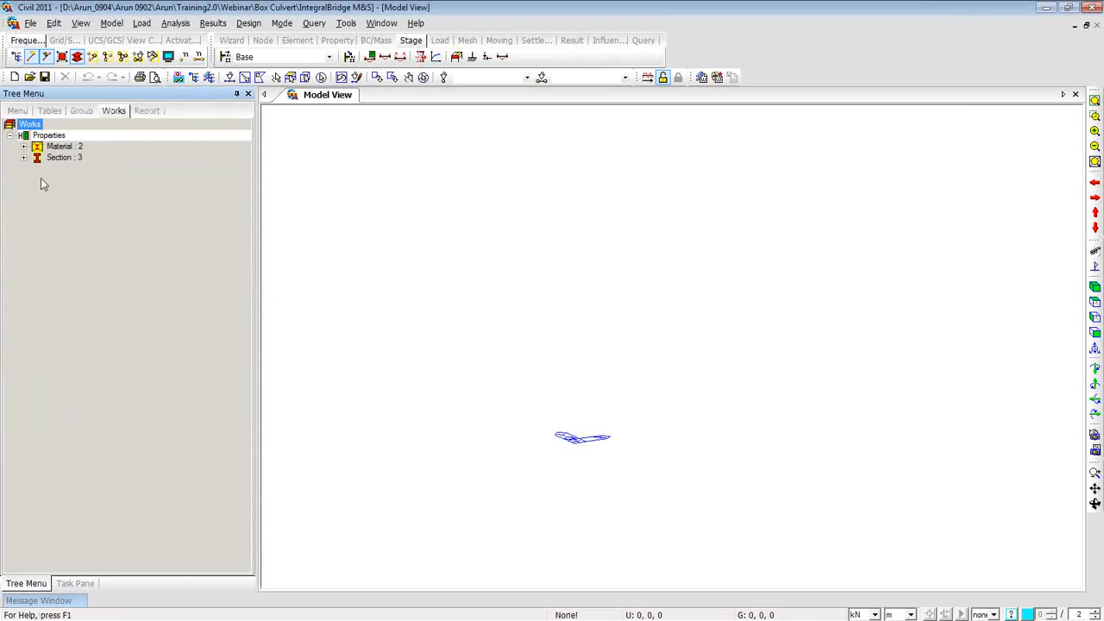
- List the model's defined sections and inspect the dimensions of the Bulb Tee PSC-I section
left_click(24, 158)
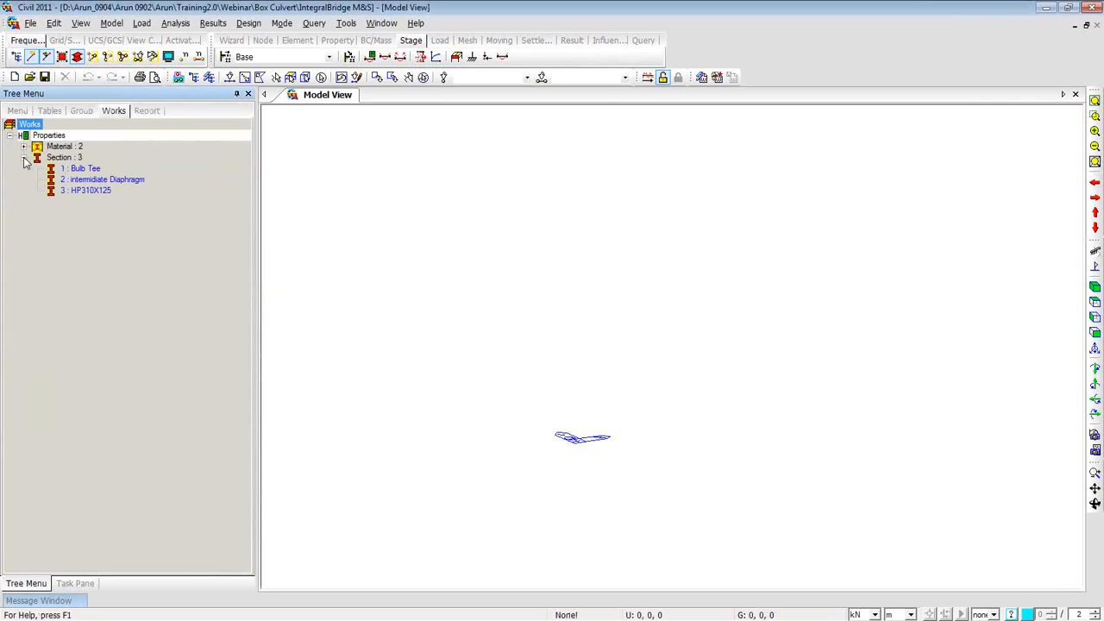
left_click(87, 179)
left_click(83, 169)
right_click(80, 170)
left_click(124, 348)
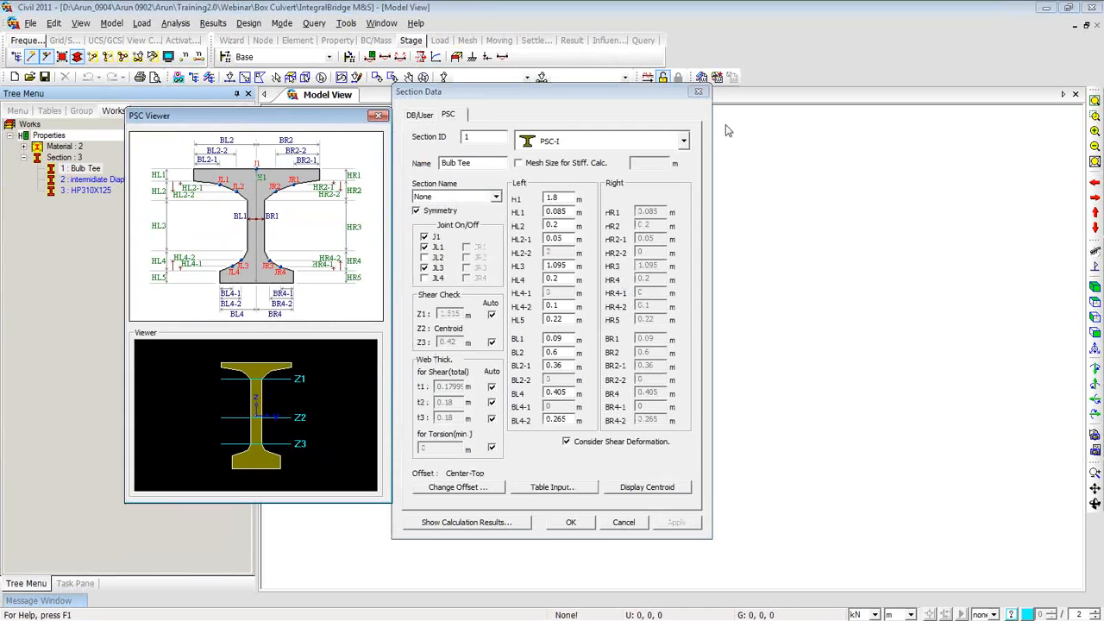
left_click(698, 91)
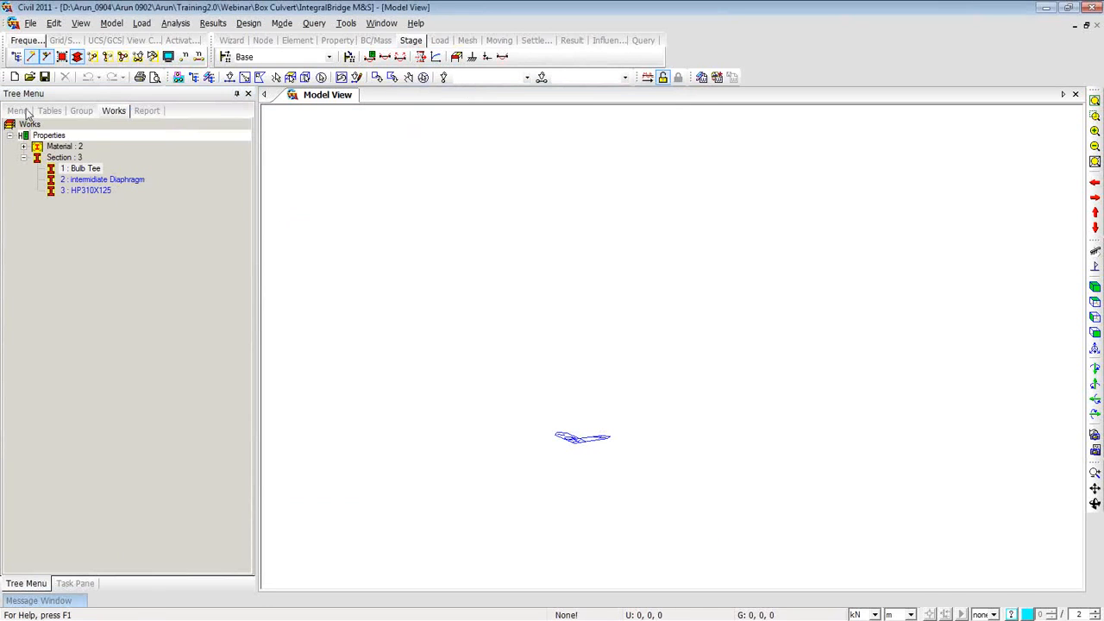
- Load the saved Integral abutment.wzd data into the RC Frame/Box Culvert wizard
left_click(121, 24)
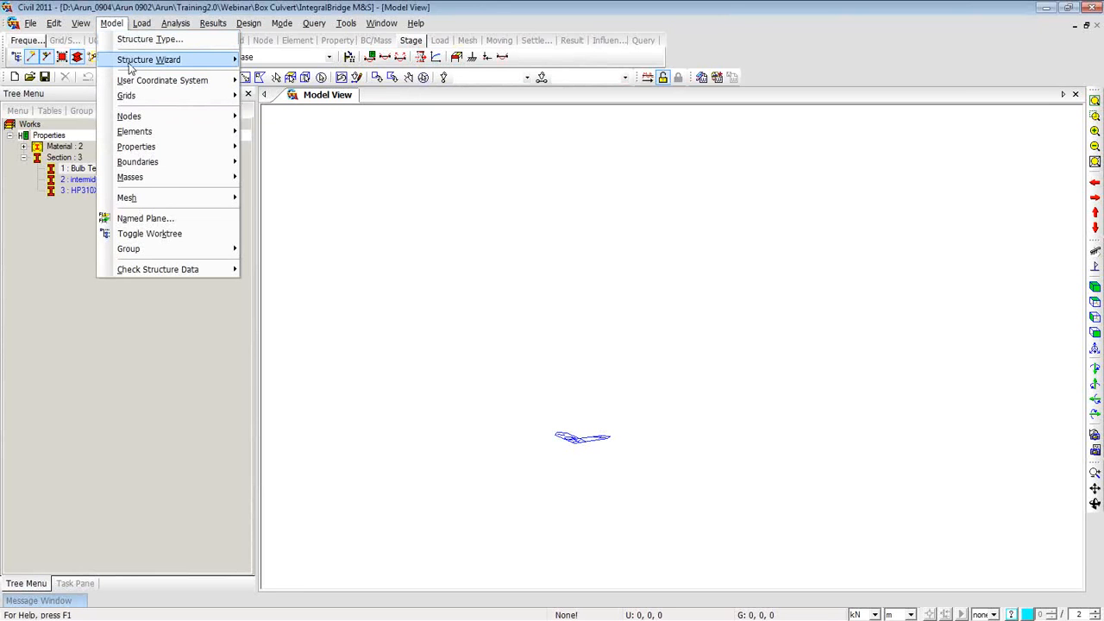
mouse_move(217, 60)
left_click(356, 351)
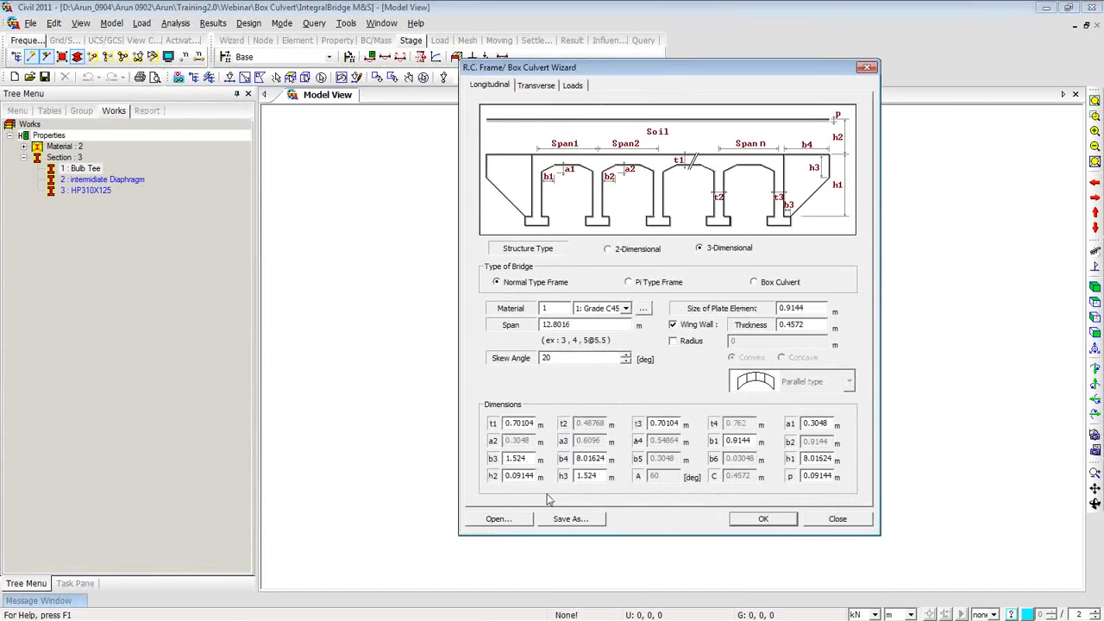
left_click(501, 518)
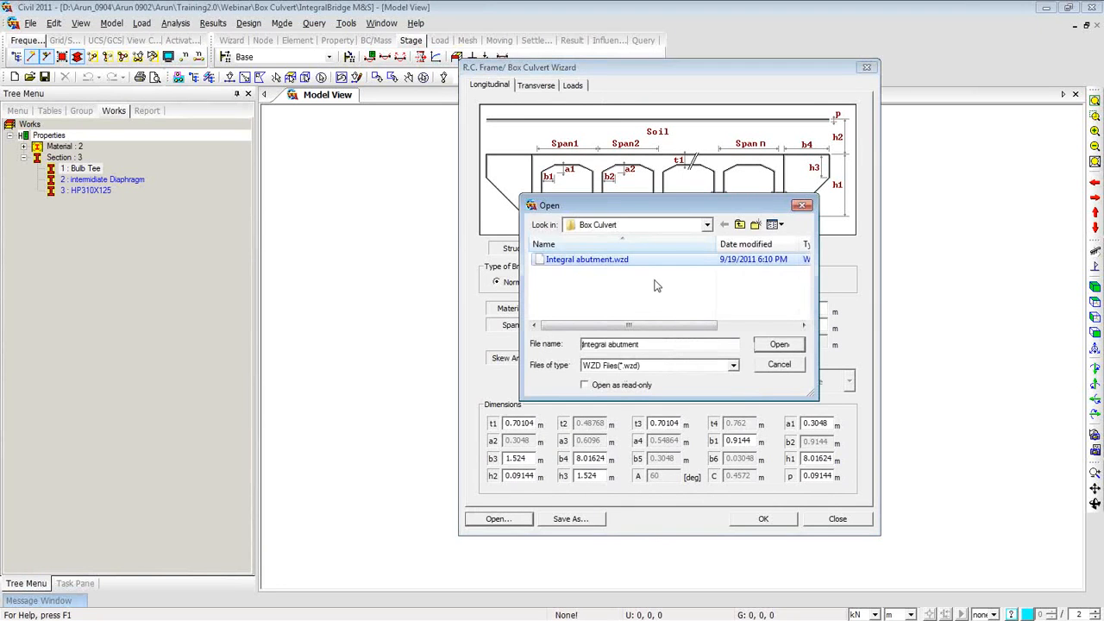
left_click(779, 344)
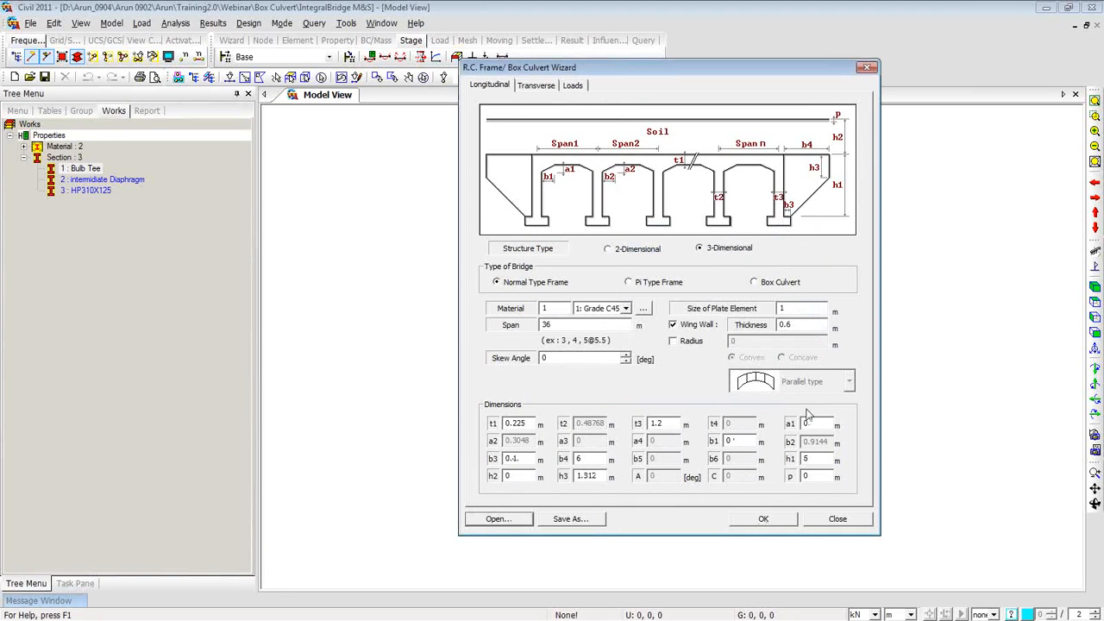
- Define AASHTO LRFD as the moving load code in the wizard's load settings and generate the bridge model
left_click(574, 86)
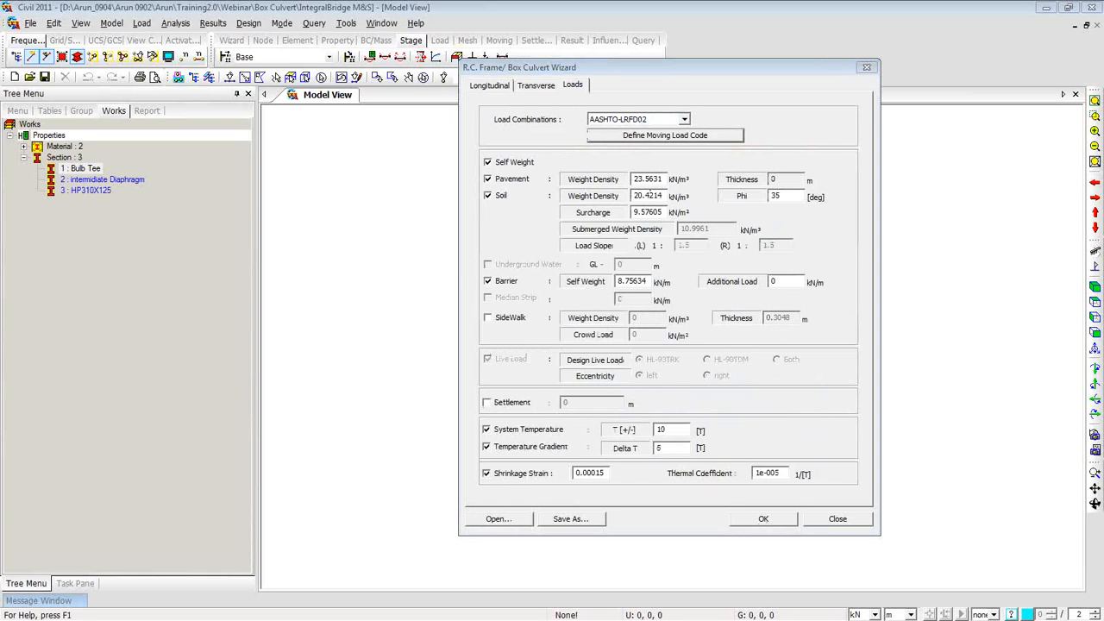
left_click(523, 222)
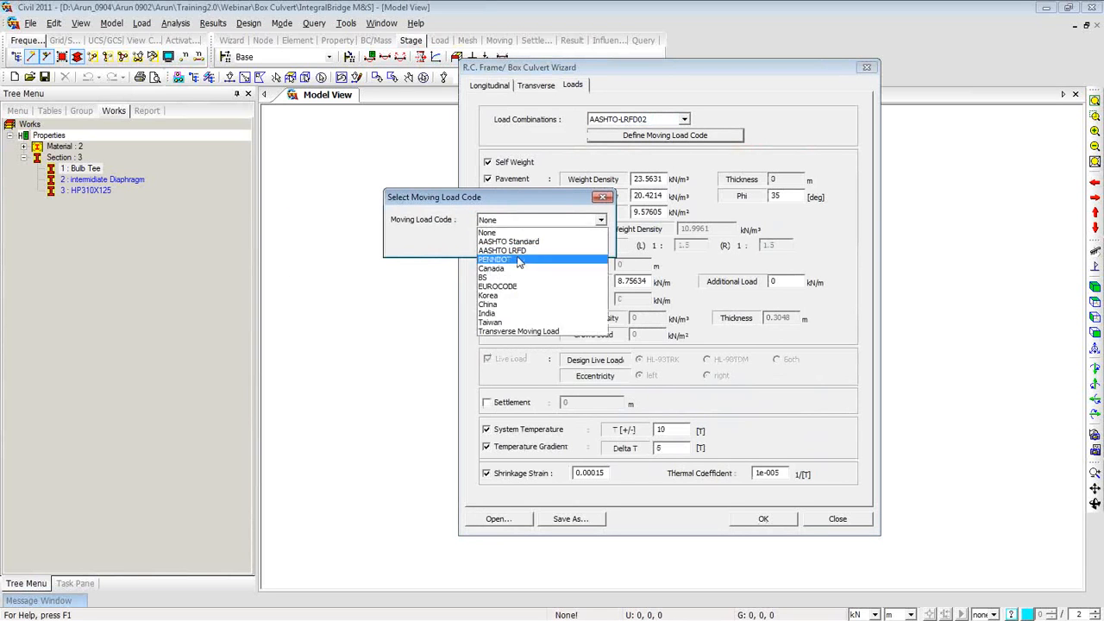
left_click(507, 250)
left_click(525, 243)
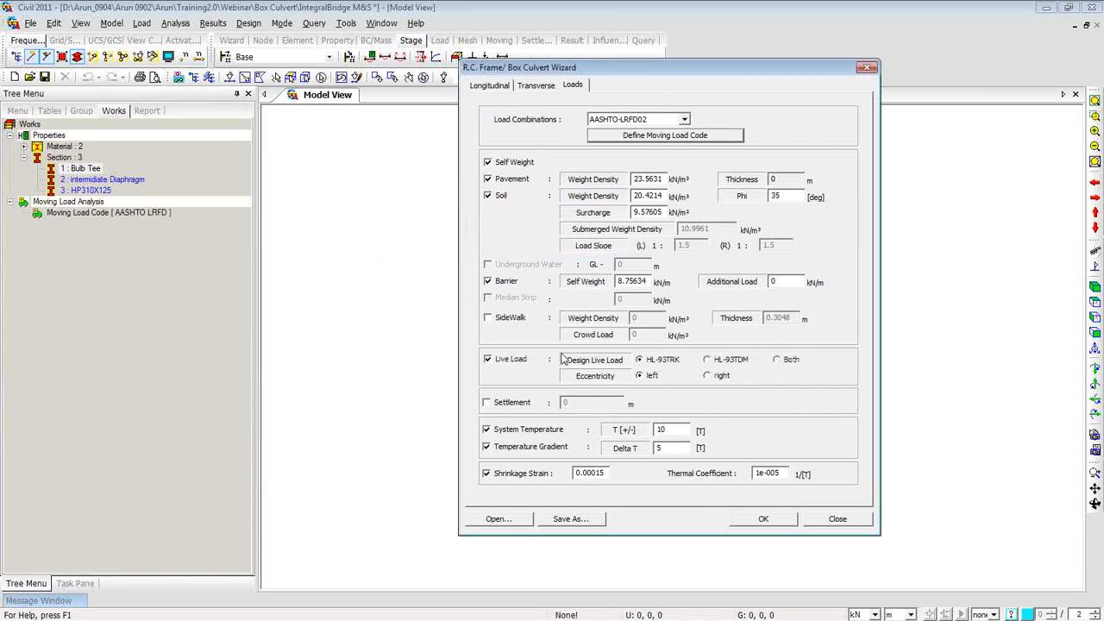
left_click(747, 521)
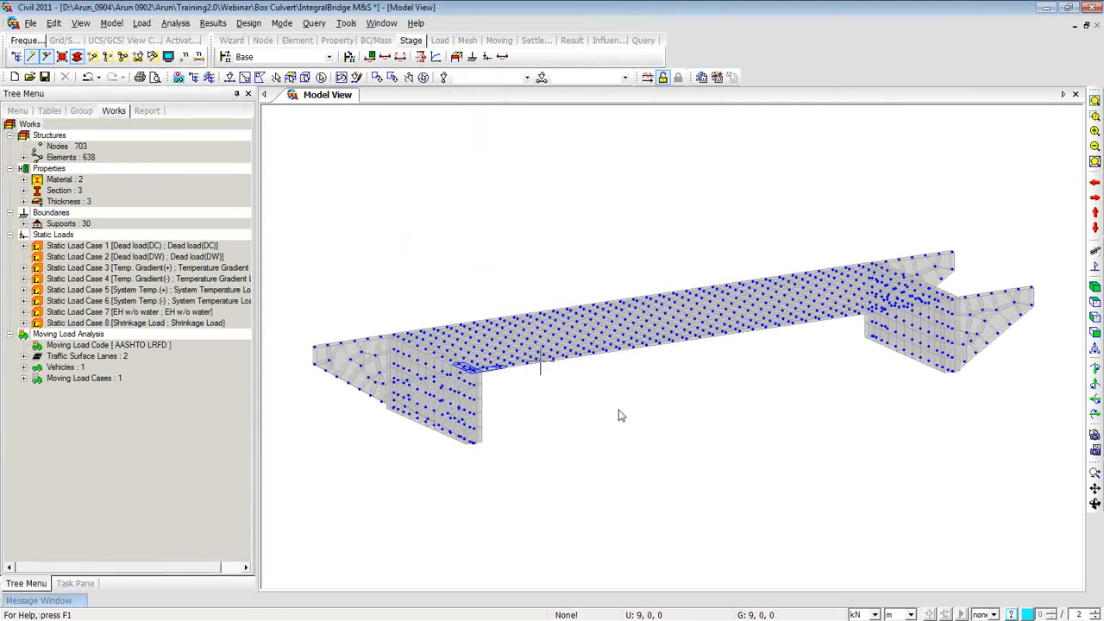
- Hide the node symbols of the generated bridge model in the display settings
left_click(168, 56)
left_click(451, 233)
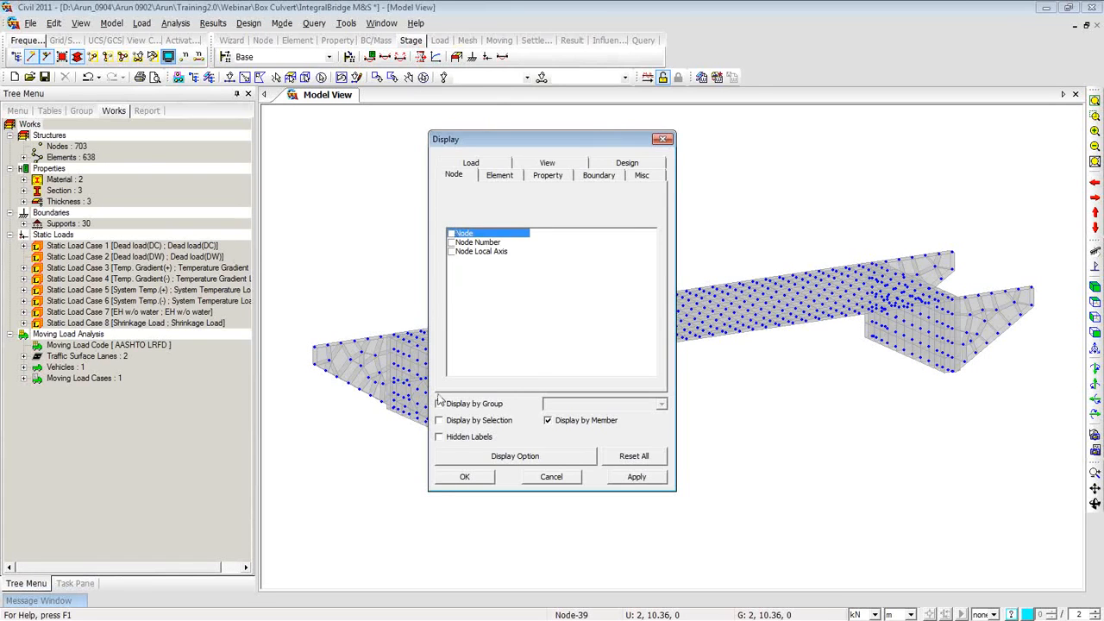
left_click(464, 477)
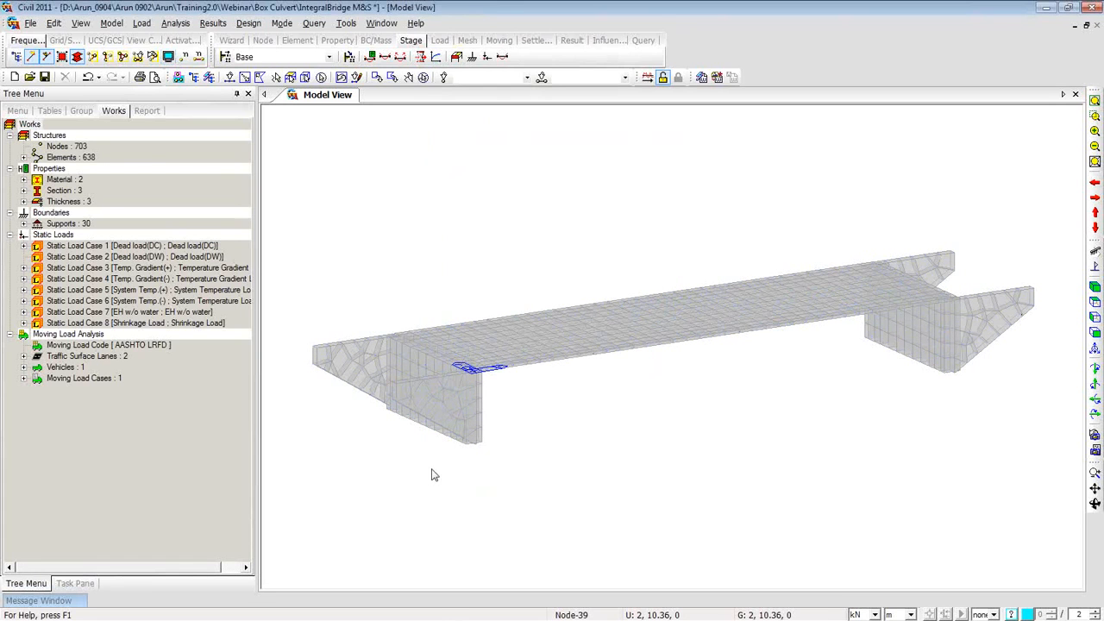
- Switch to wireframe display and create a general beam girder from node 3 to node 471 with Grade C4500 and the Bulb Tee section
right_click(316, 201)
mouse_move(419, 222)
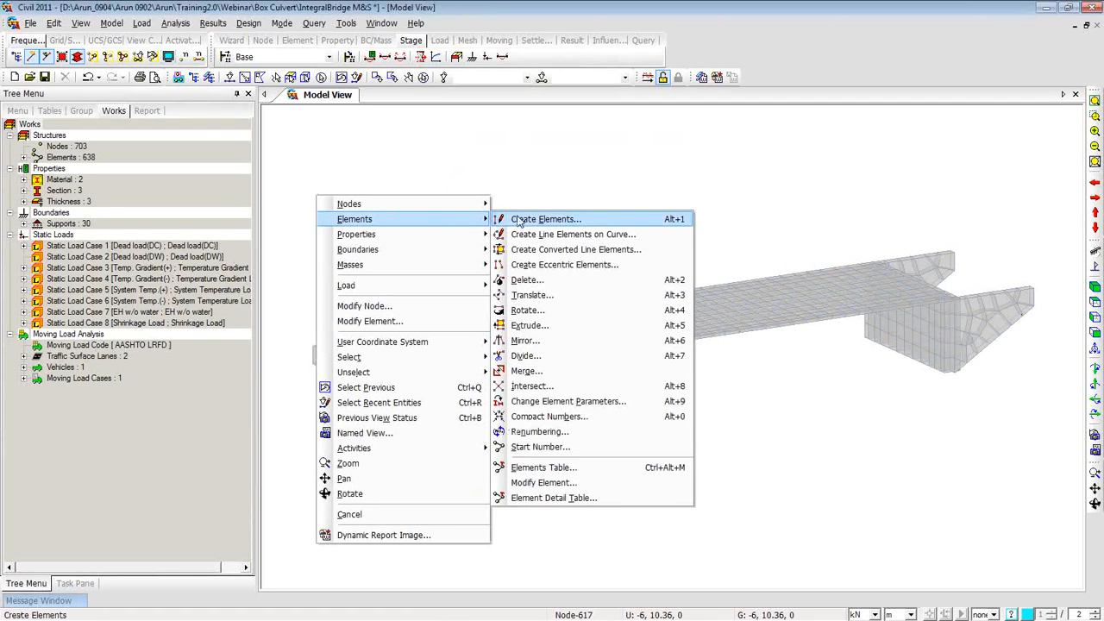
left_click(543, 219)
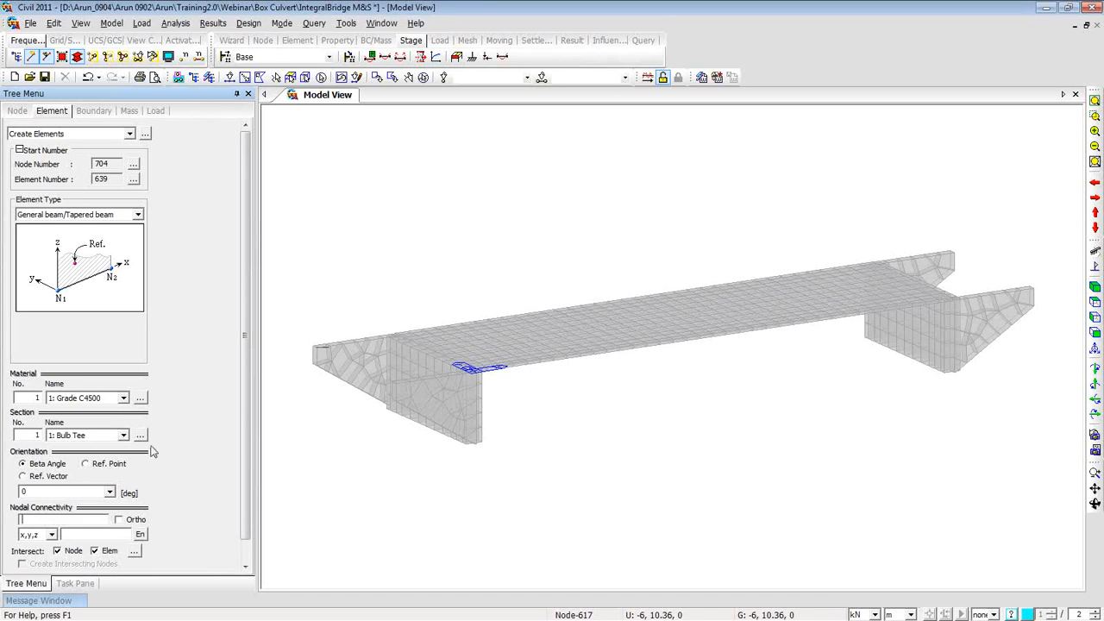
scroll(239, 461, "down", 1)
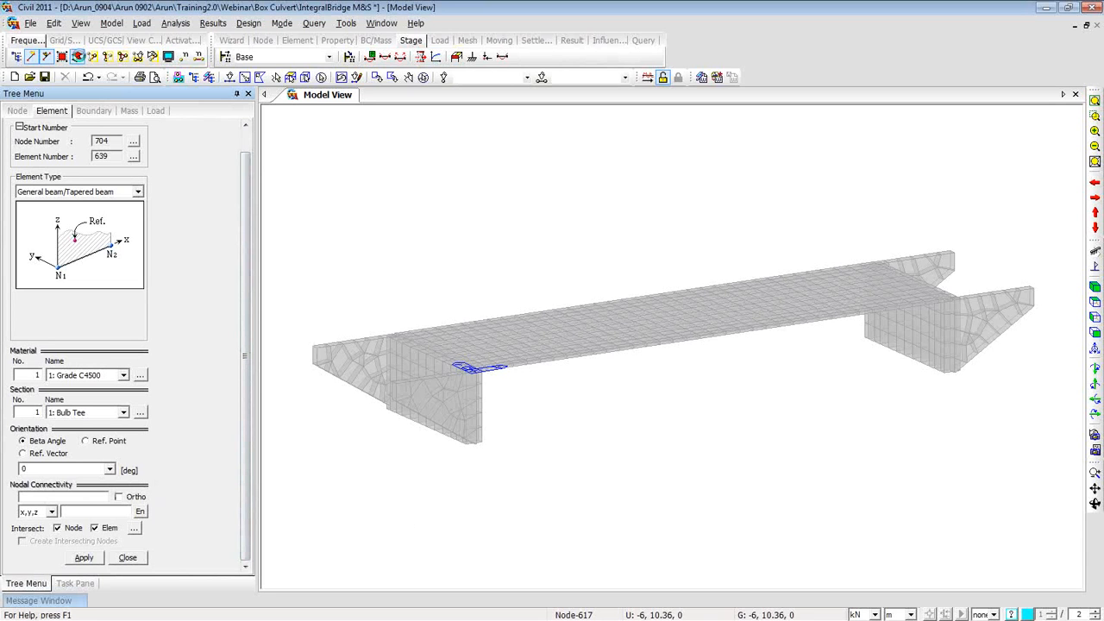
left_click(77, 56)
middle_click_drag(402, 468, 409, 505, "ctrl")
middle_click_drag(557, 458, 544, 434)
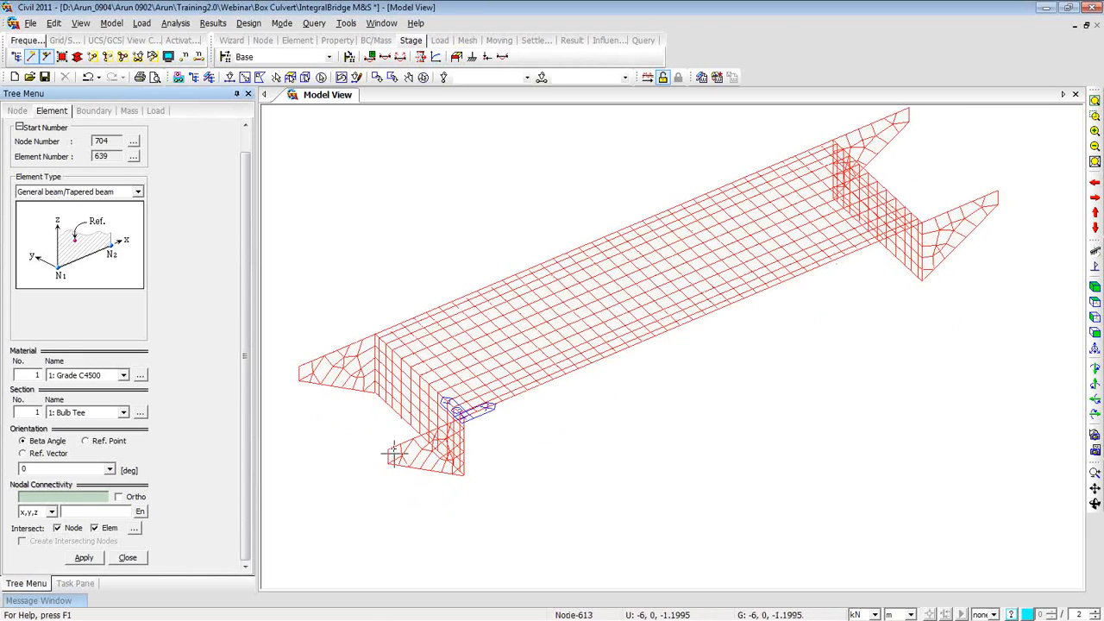
middle_click_drag(494, 434, 493, 452)
scroll(470, 444, "up", 1)
scroll(470, 445, "up", 3)
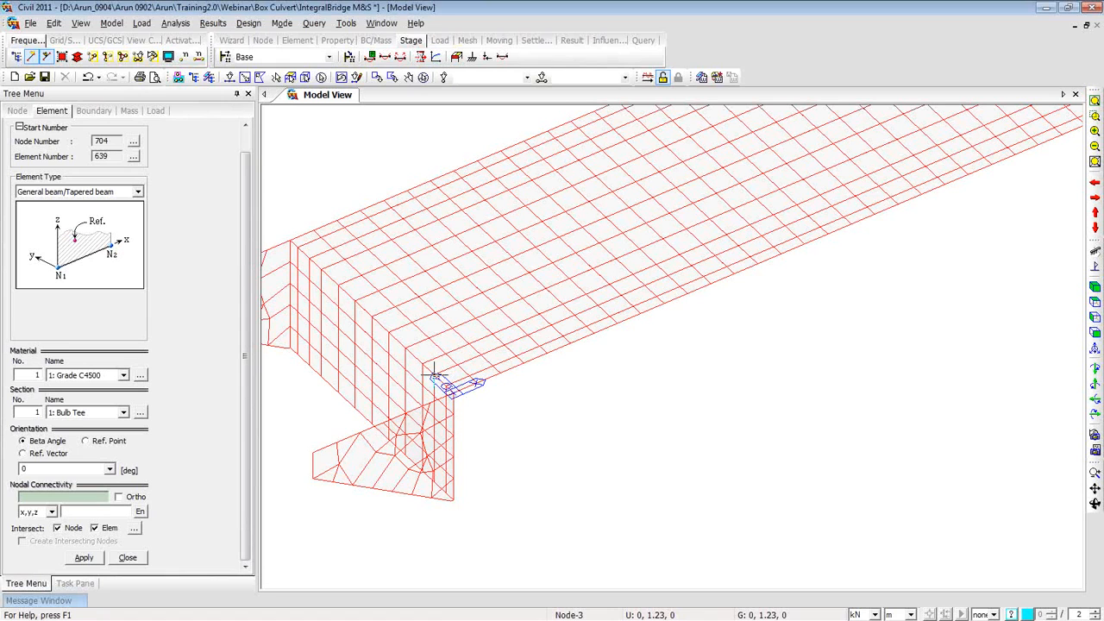
mouse_move(436, 377)
left_click(434, 376)
middle_click_drag(579, 328, 266, 473)
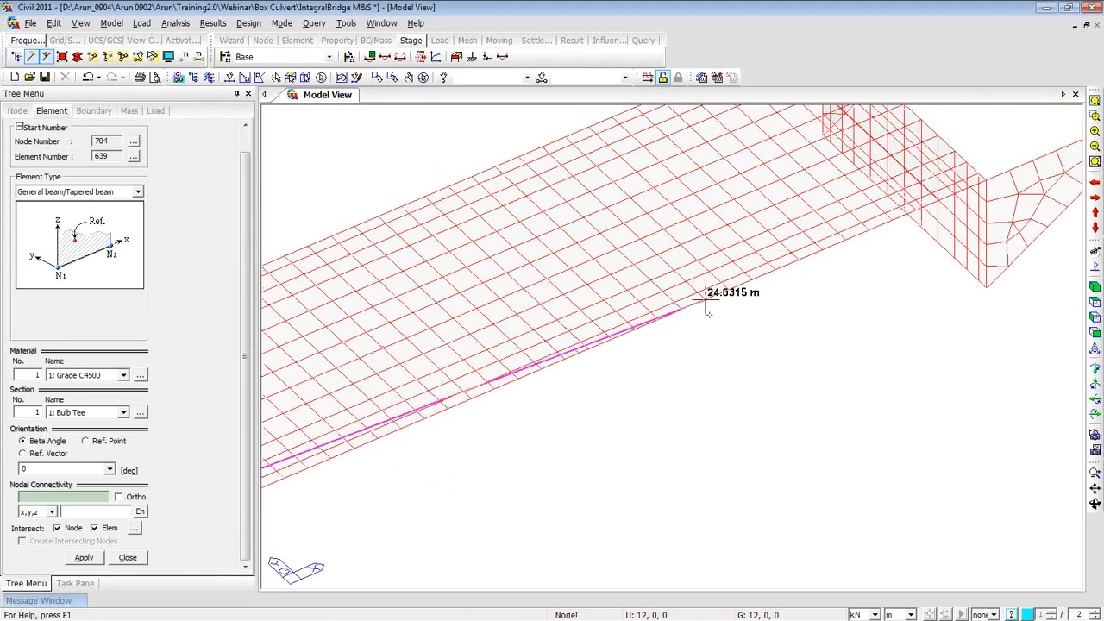
left_click(966, 163)
- Create two more Bulb Tee girders along the deck, from node 5 to node 473 and from node 7 to node 475
middle_click_drag(966, 162, 539, 410)
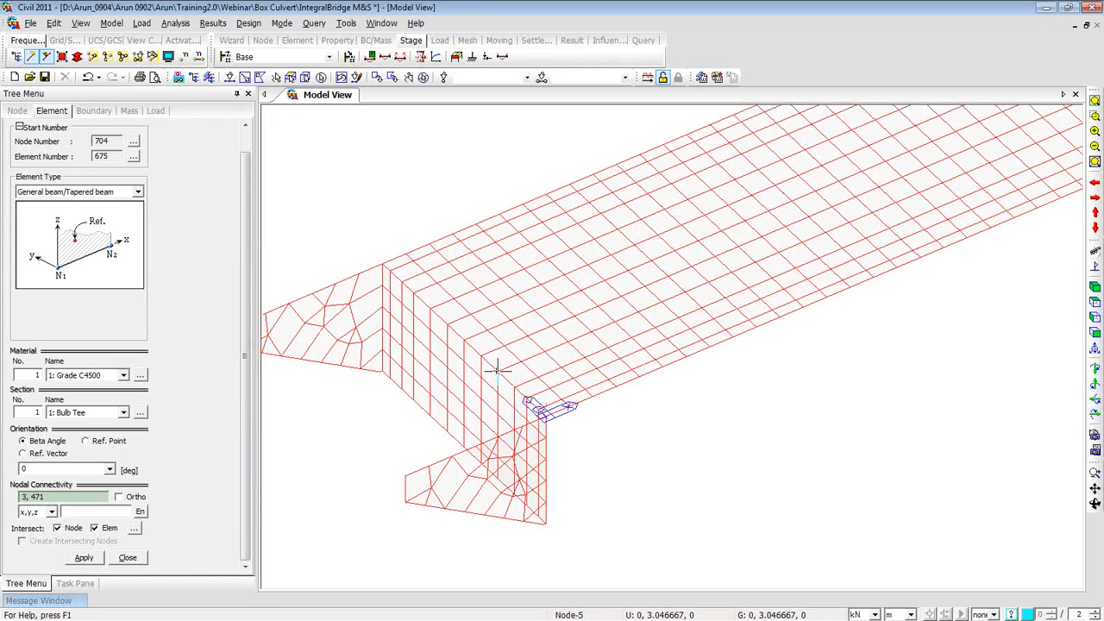
left_click(498, 371)
middle_click_drag(643, 310, 195, 429)
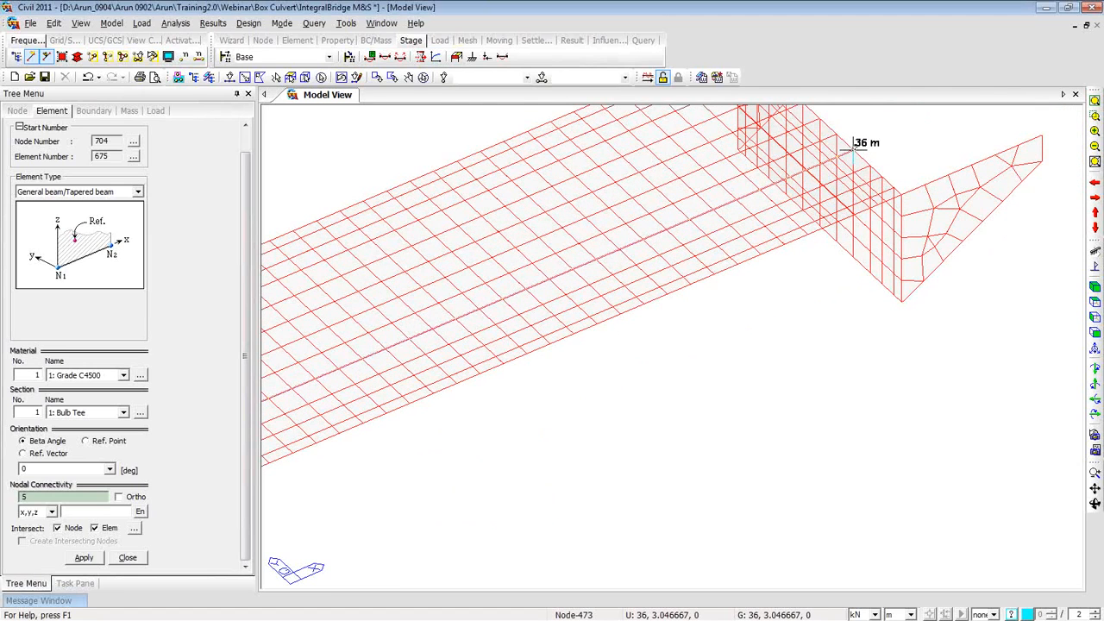
middle_click_drag(518, 326, 947, 263)
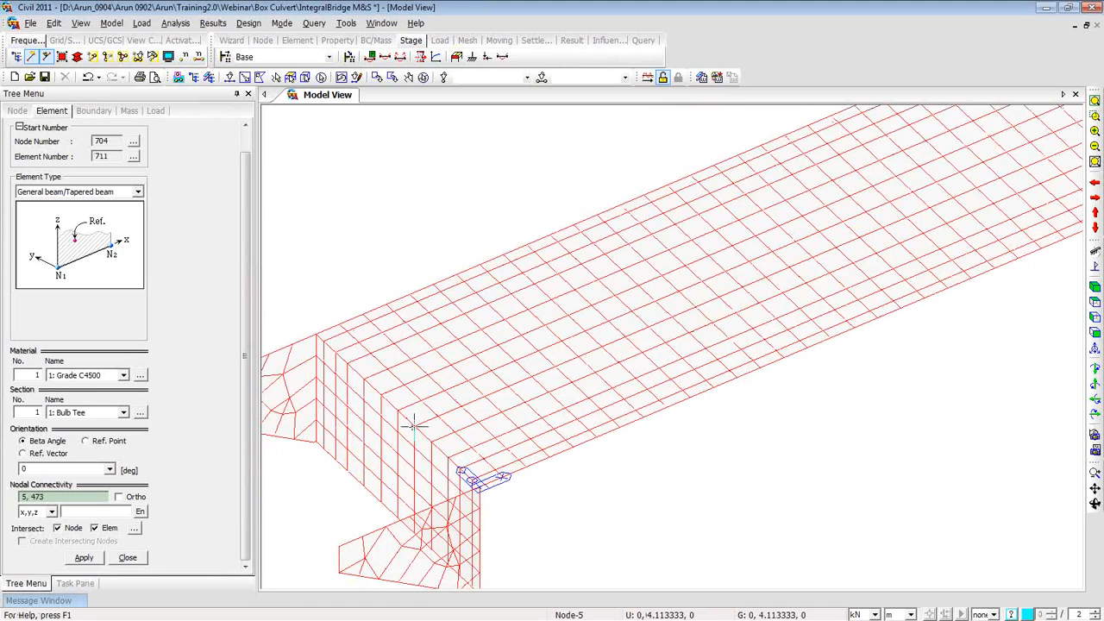
left_click(398, 409)
middle_click_drag(754, 249, 448, 339)
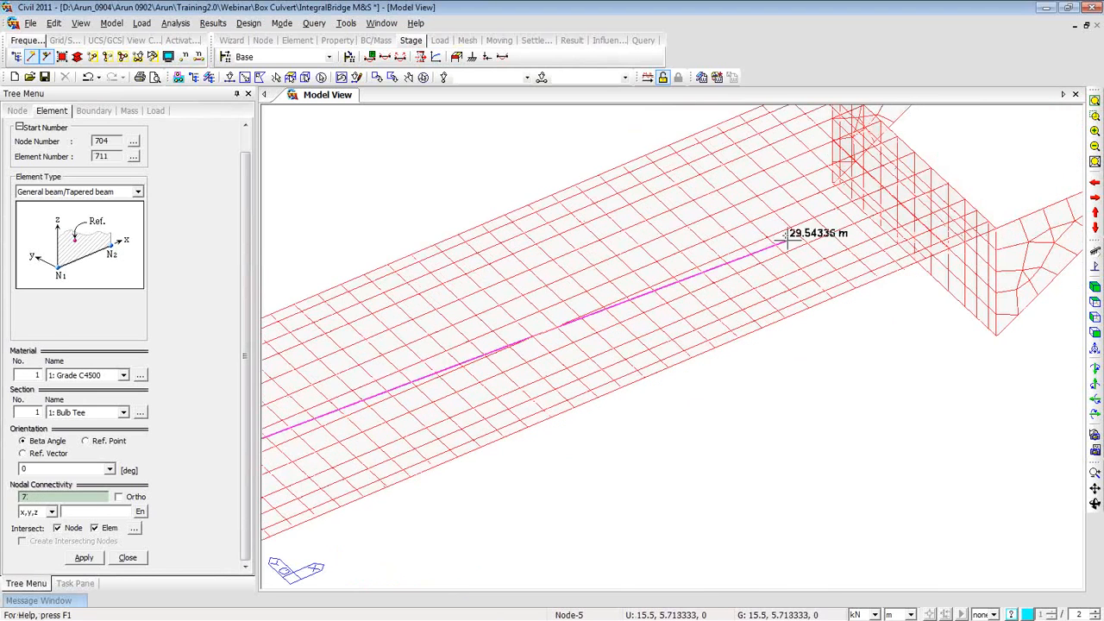
left_click(914, 151)
- Create two more Bulb Tee girders along the deck, from node 11 to node 479 and from node 9 to node 477
middle_click_drag(583, 292, 818, 192)
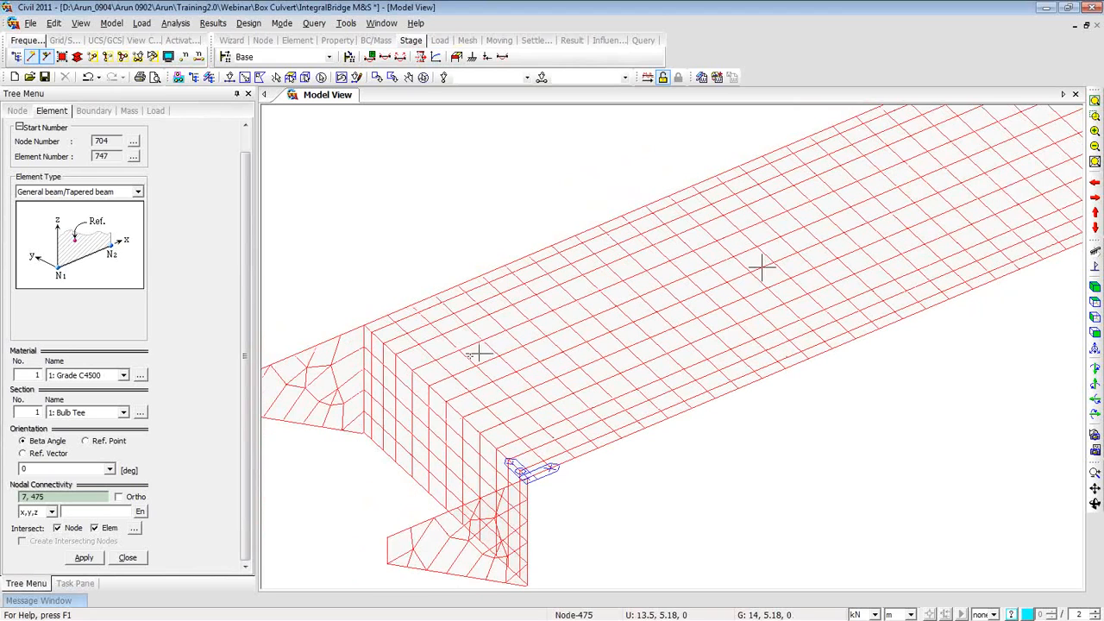
left_click(382, 341)
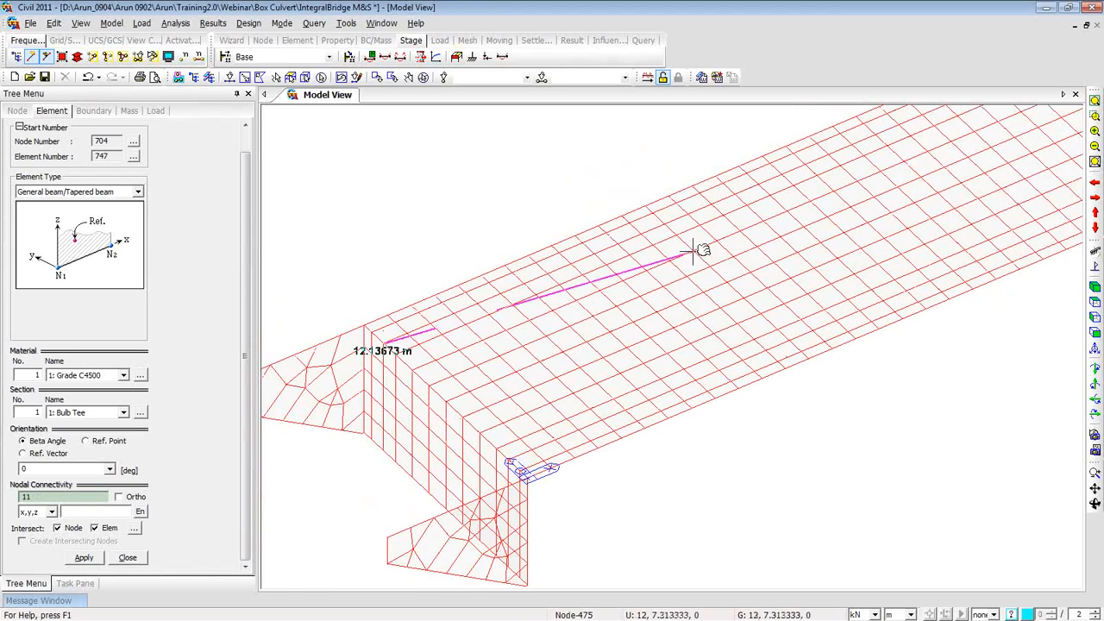
middle_click_drag(699, 250, 276, 458)
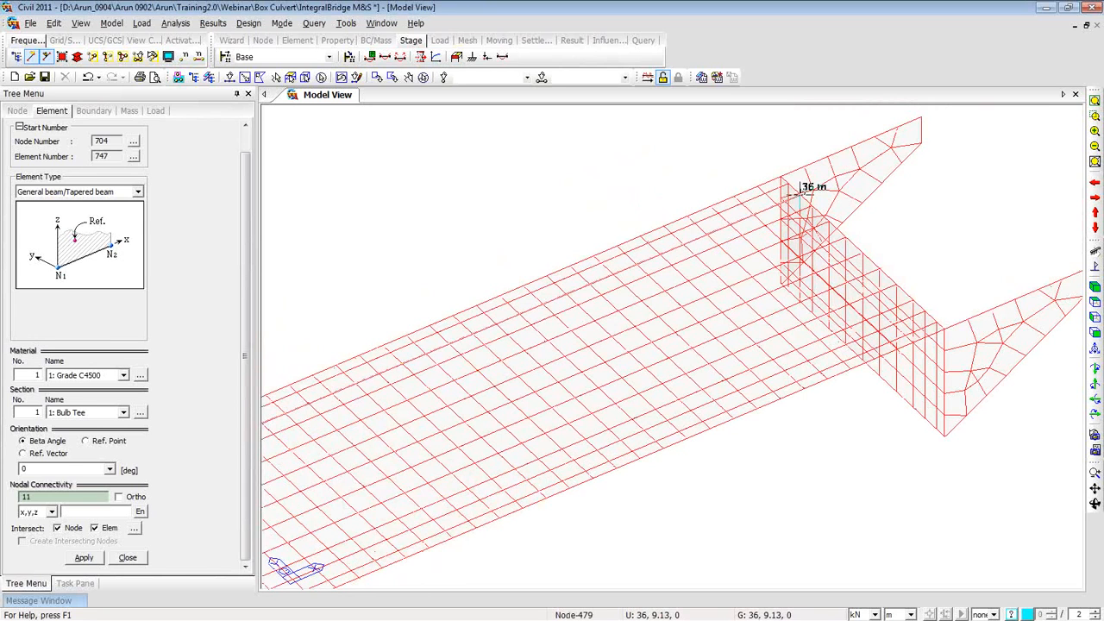
left_click(800, 197)
middle_click_drag(800, 196, 860, 180)
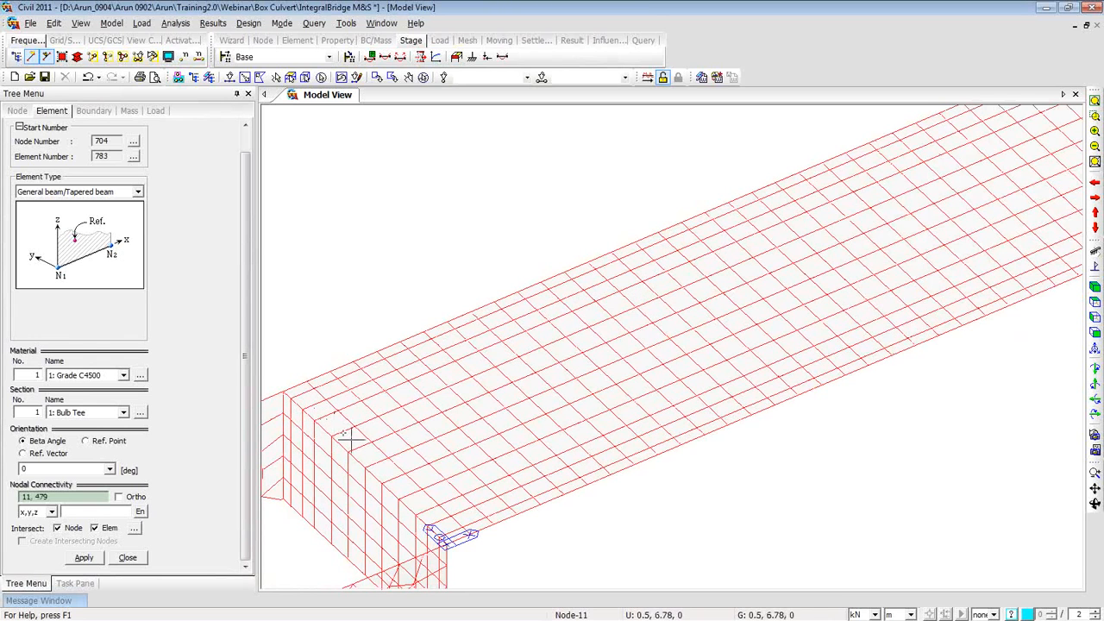
left_click(331, 435)
middle_click_drag(852, 193, 462, 335)
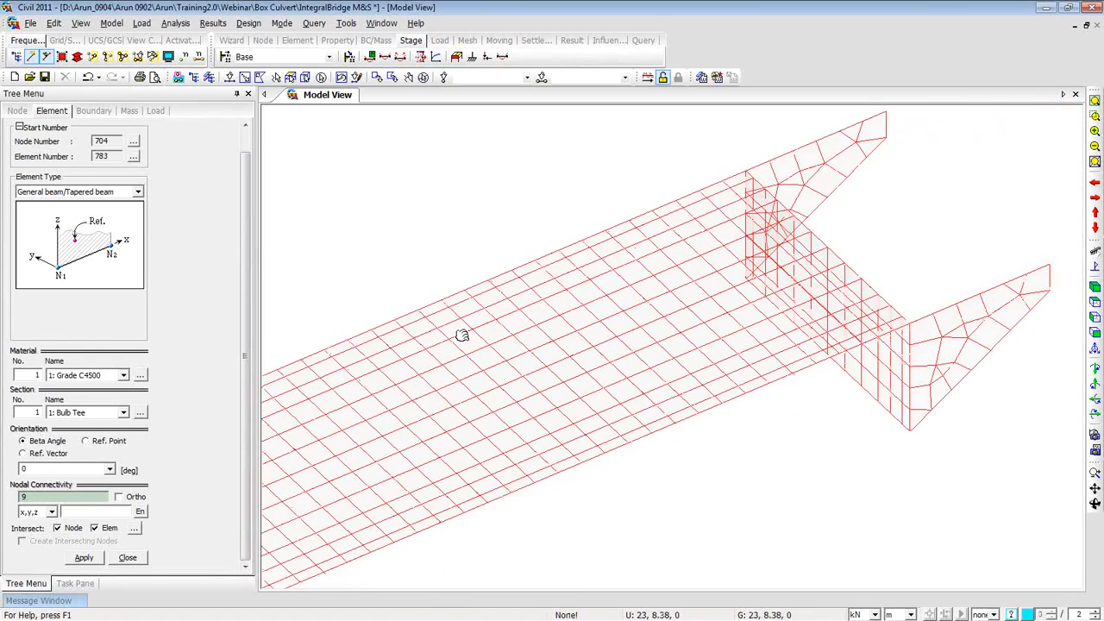
left_click(791, 217)
middle_click_drag(641, 333, 782, 293)
middle_click_drag(595, 372, 692, 387)
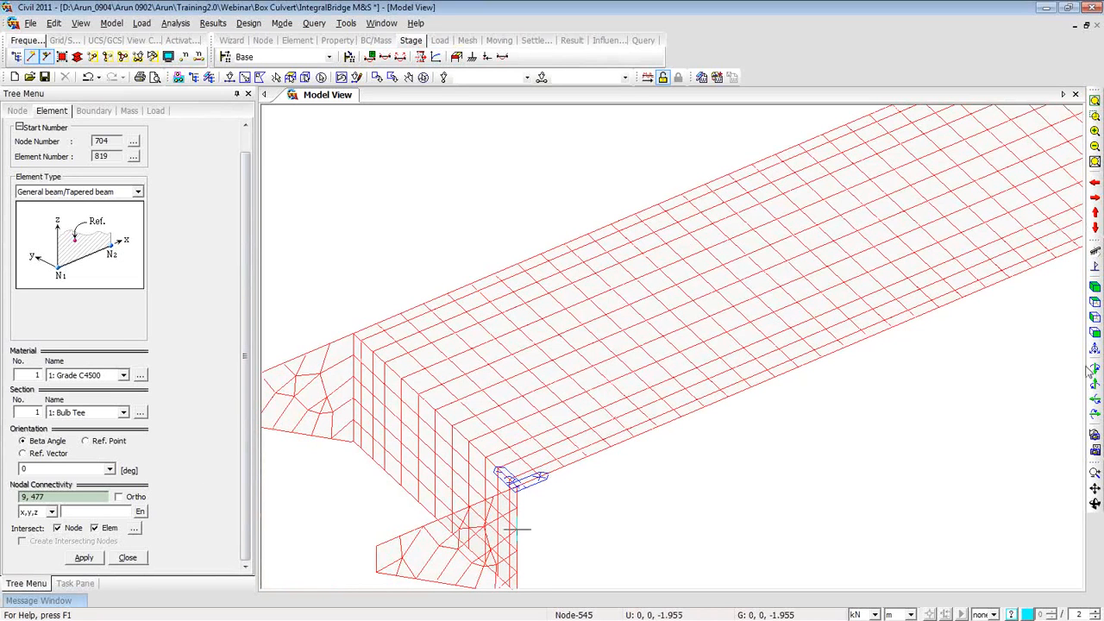
- In the top view, create an intermediate diaphragm beam across the deck from node 159 to node 167 with the intermediate diaphragm section
left_click(1094, 302)
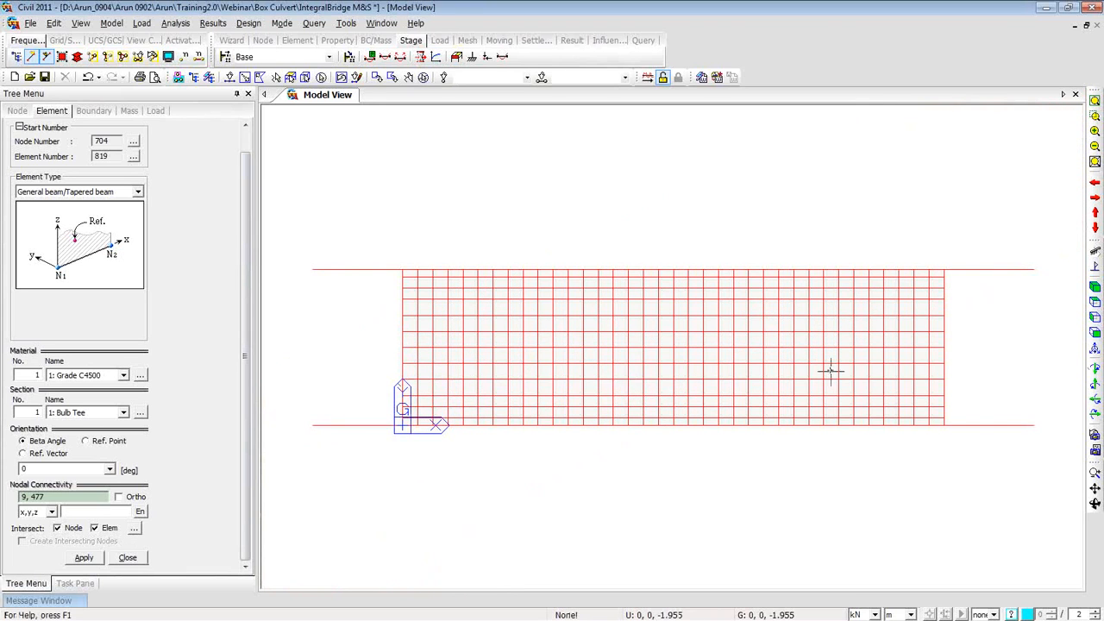
left_click(124, 414)
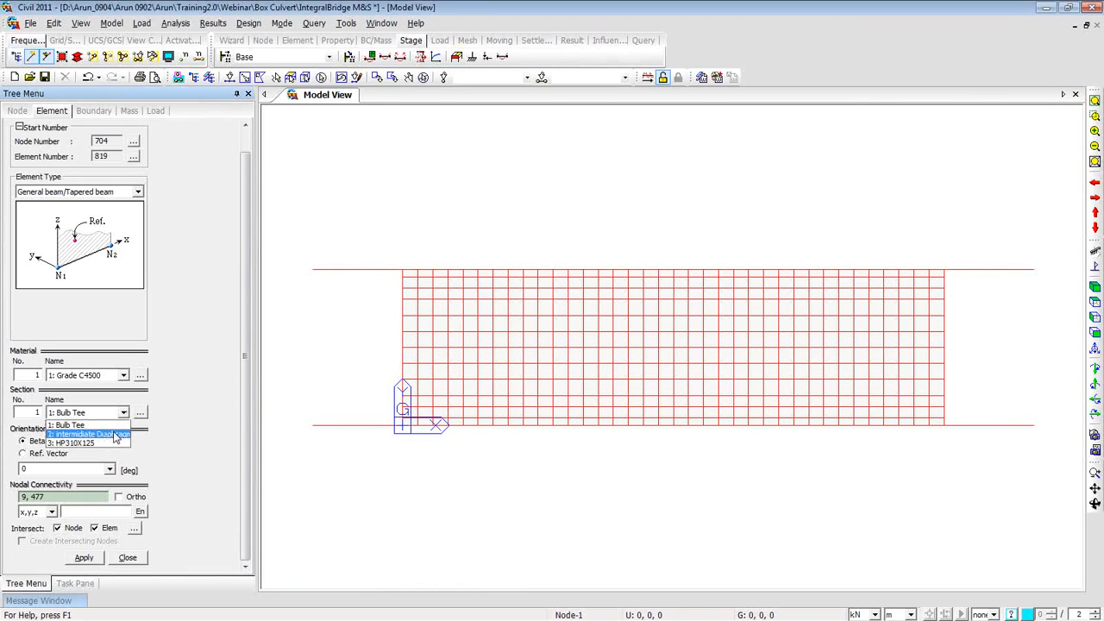
left_click(116, 436)
left_click(71, 498)
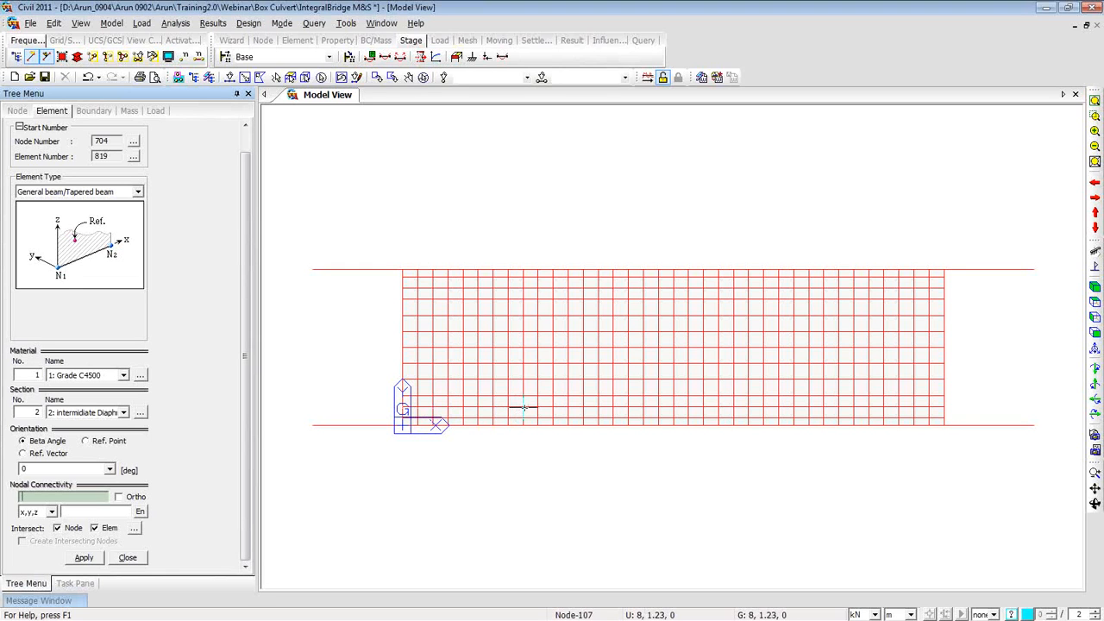
left_click(583, 407)
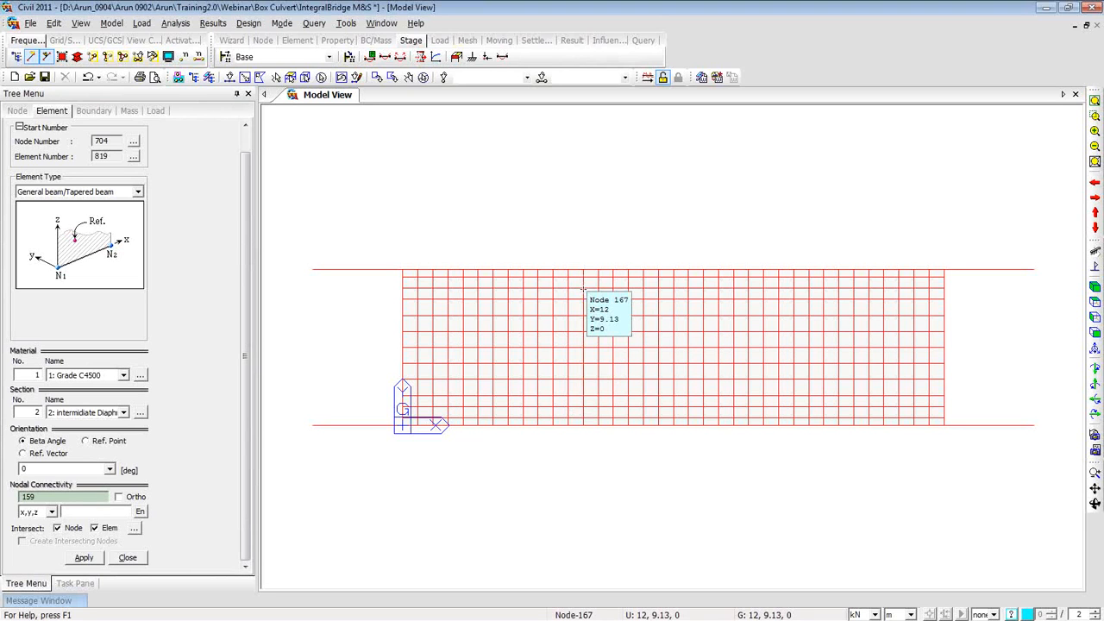
left_click(583, 288)
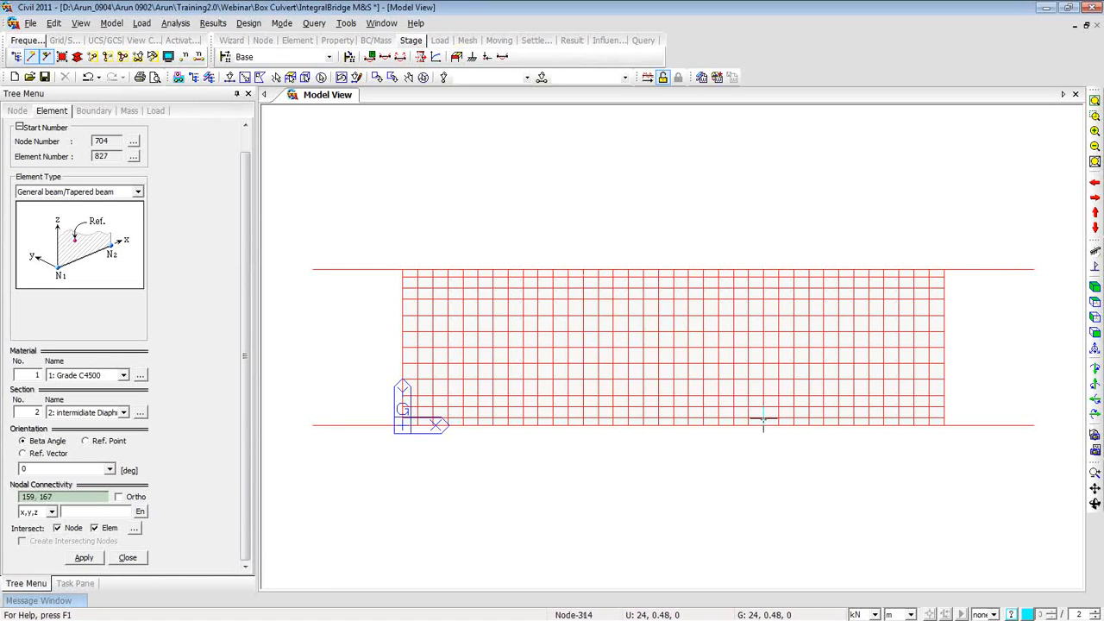
- Create a second intermediate diaphragm beam across the deck from node 315 to node 323, and finish element creation
mouse_move(762, 419)
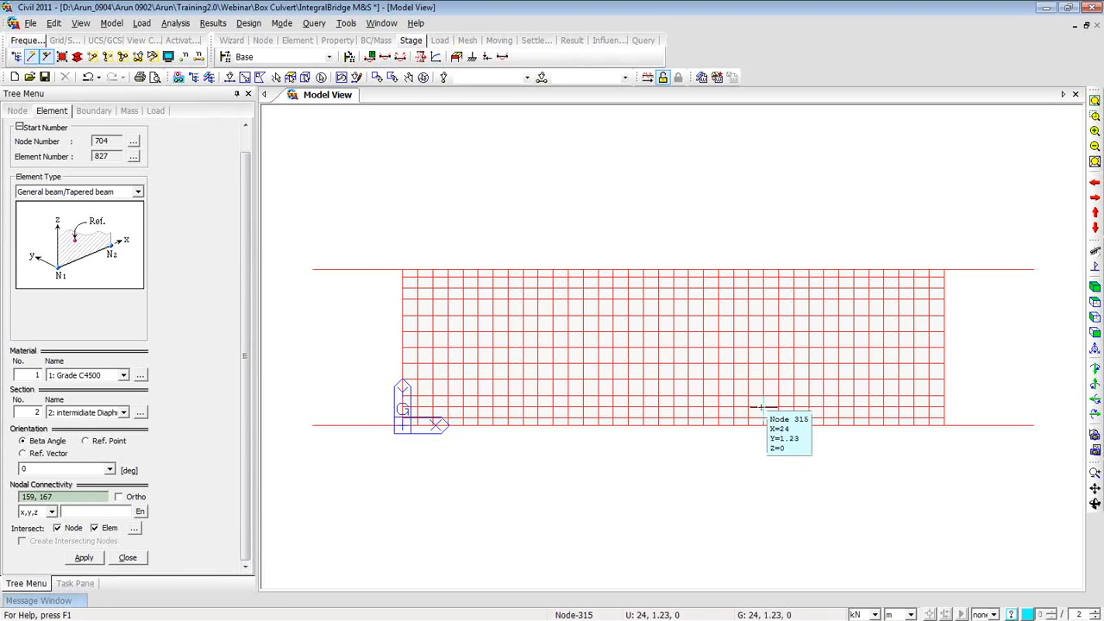
left_click(763, 406)
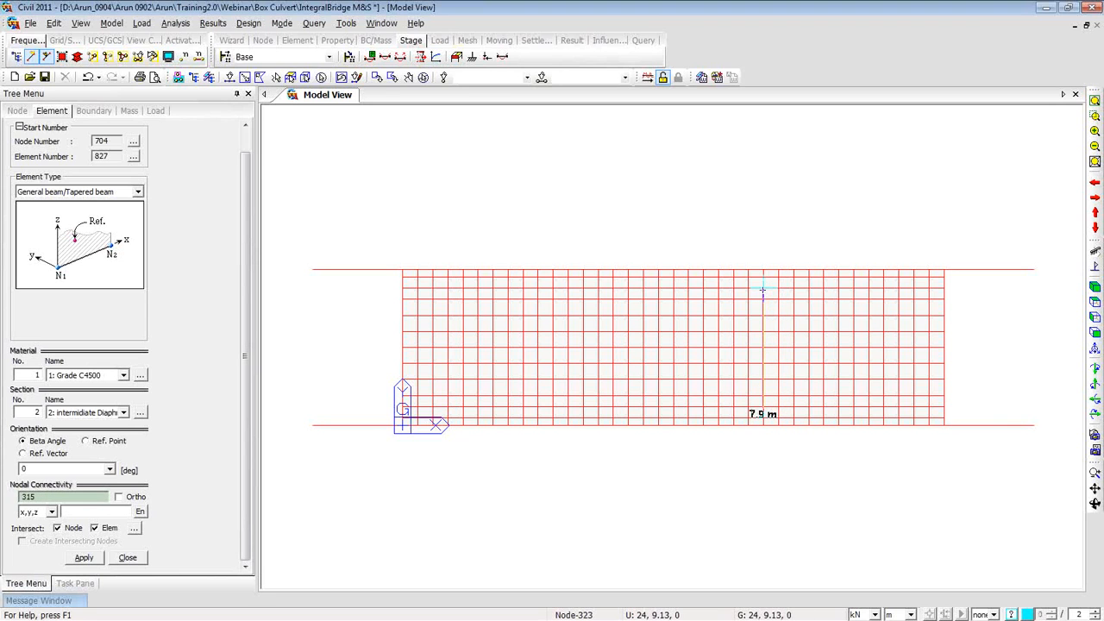
left_click(762, 289)
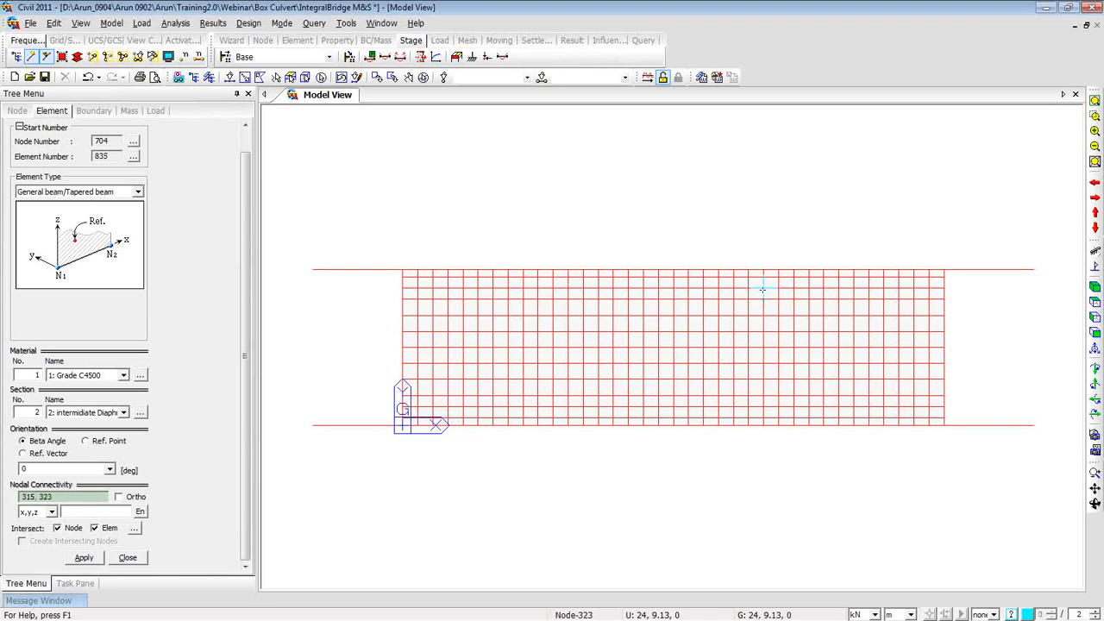
left_click(138, 562)
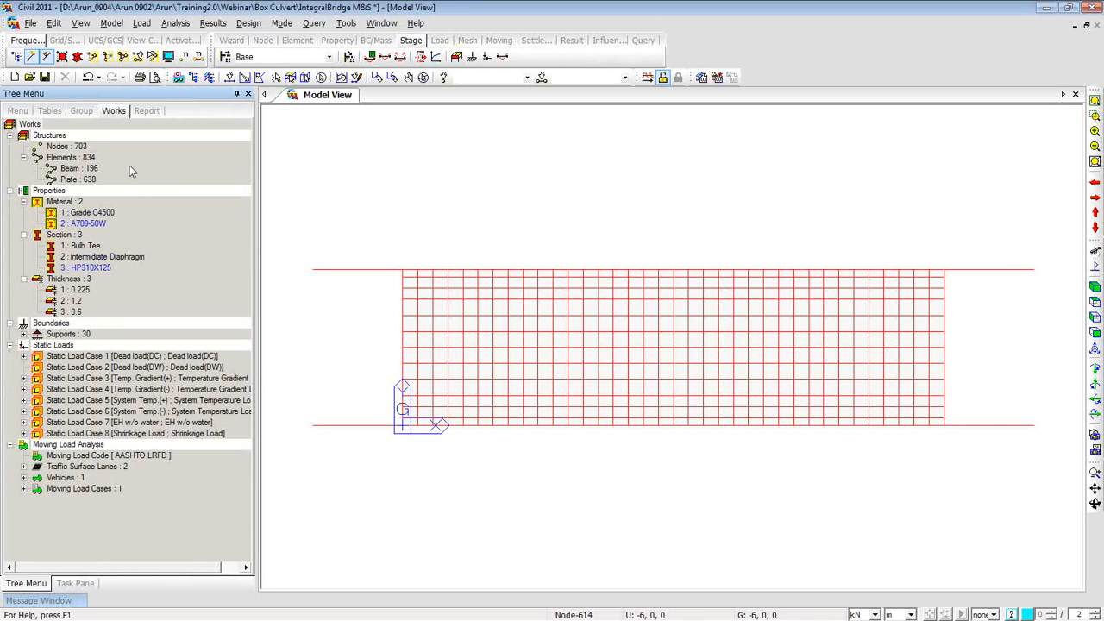
- Examine the bridge in hidden-surface display, highlighting the Bulb Tee girders and the intermediate diaphragms by section, then return to wireframe with nothing selected
left_click(77, 56)
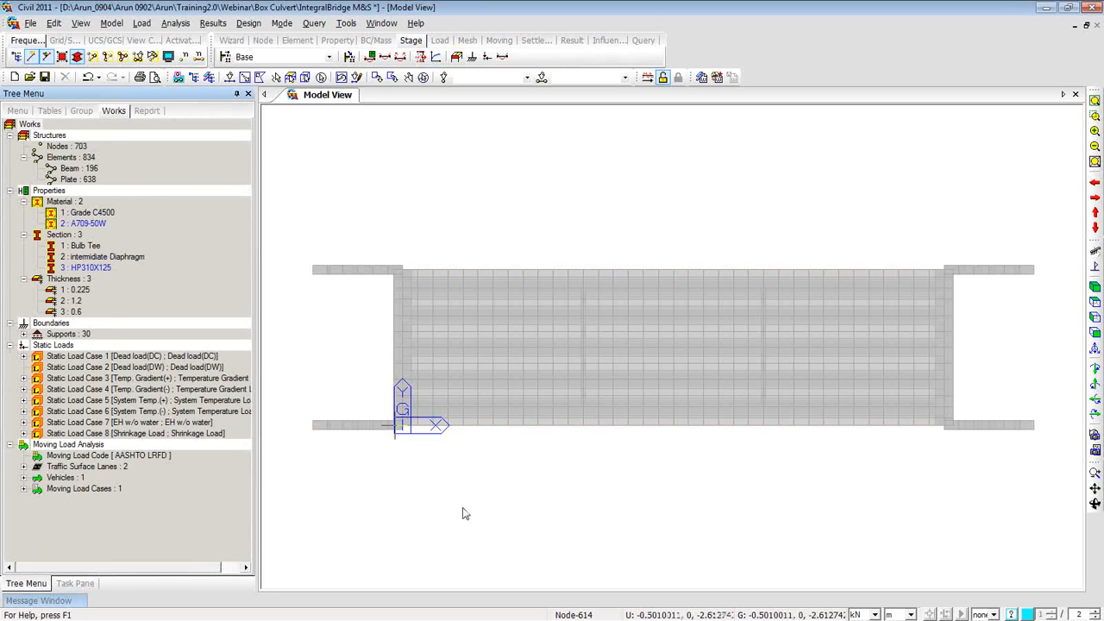
mouse_move(461, 512)
middle_mouse_down("ctrl")
mouse_move(483, 313)
mouse_move(552, 242)
mouse_move(521, 360)
mouse_move(505, 365)
mouse_move(552, 373)
mouse_move(549, 382)
mouse_move(589, 372)
mouse_move(597, 349)
middle_mouse_up("ctrl")
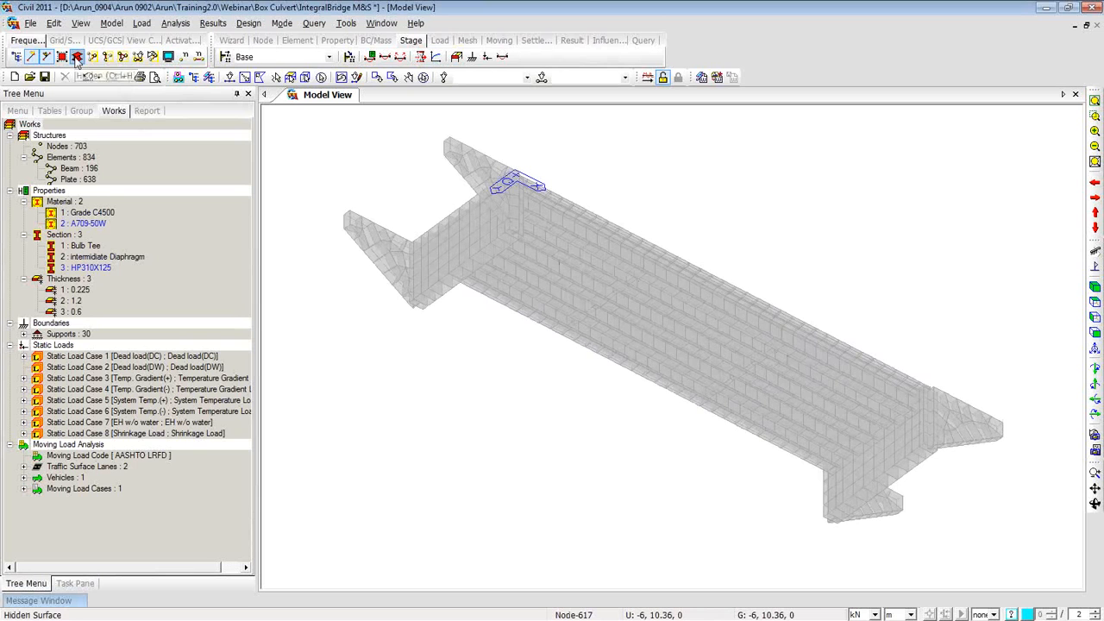
left_click(77, 57)
left_click(77, 57)
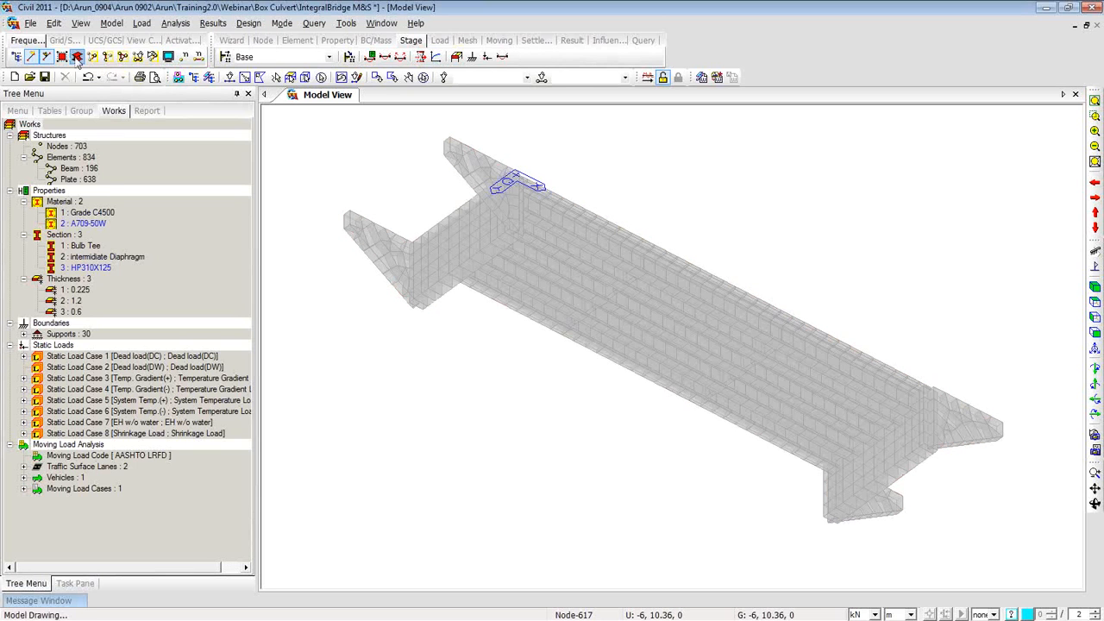
double_click(84, 246)
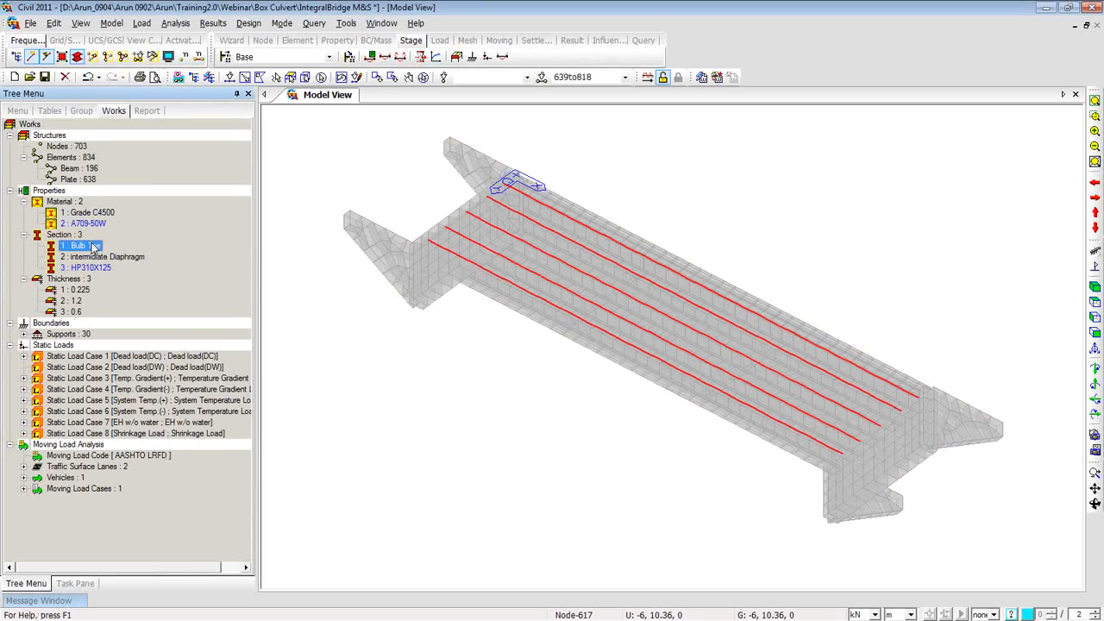
middle_click_drag(733, 443, 752, 471, "ctrl")
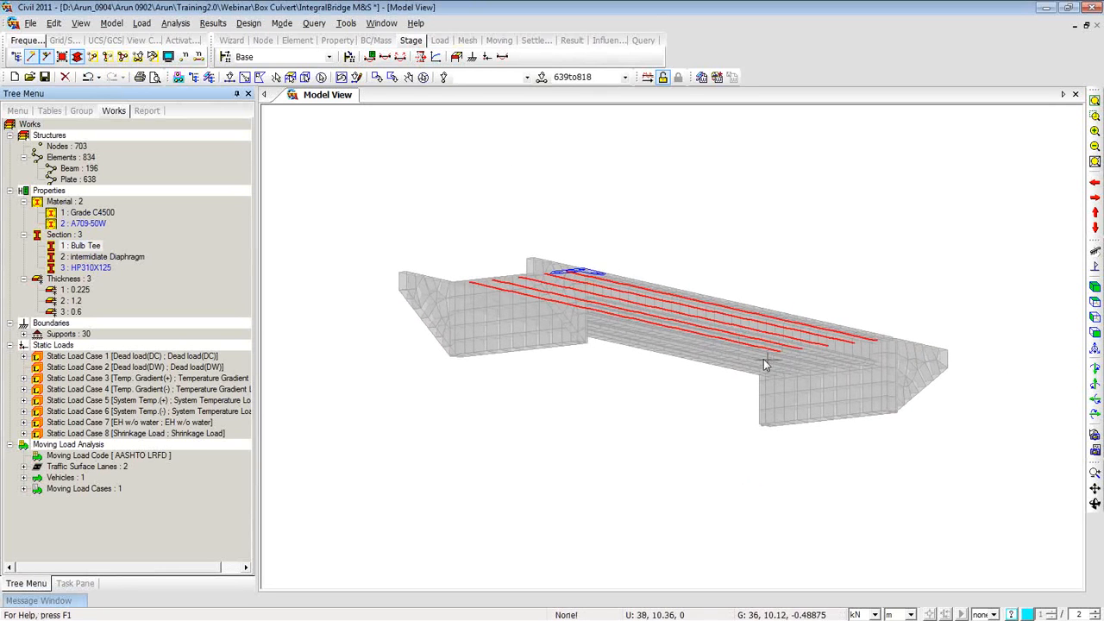
left_click(111, 257)
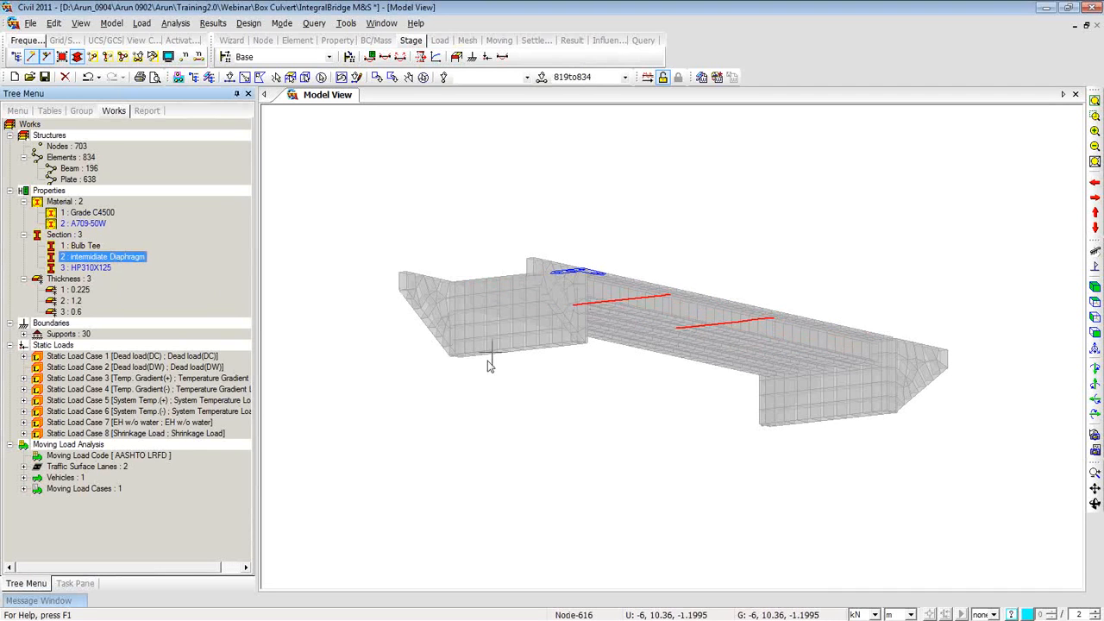
middle_click_drag(648, 451, 649, 369, "ctrl")
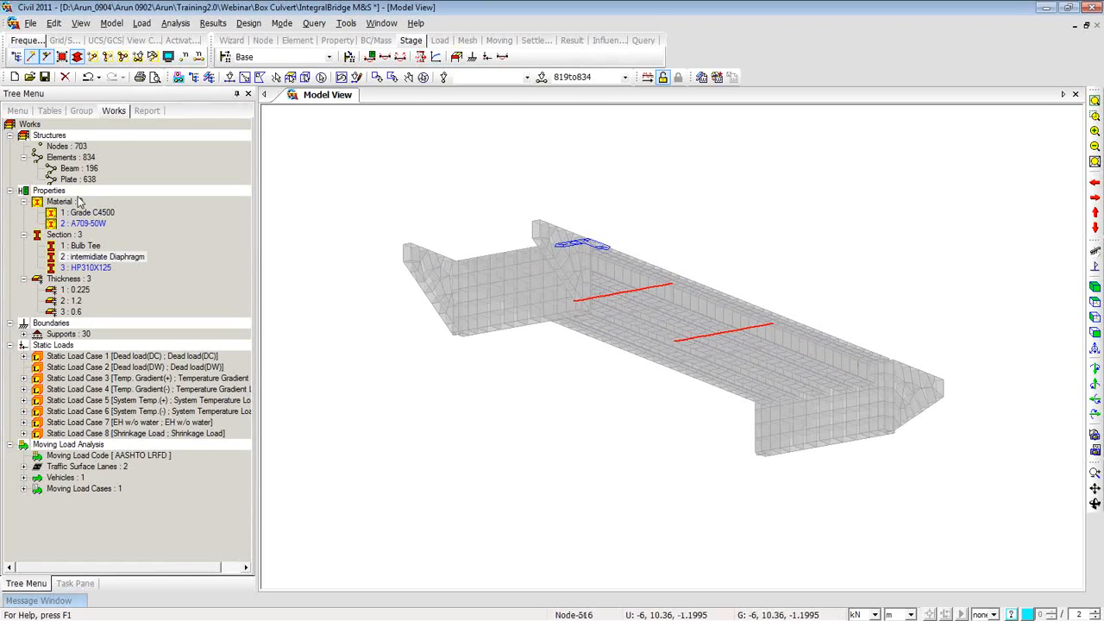
left_click(77, 56)
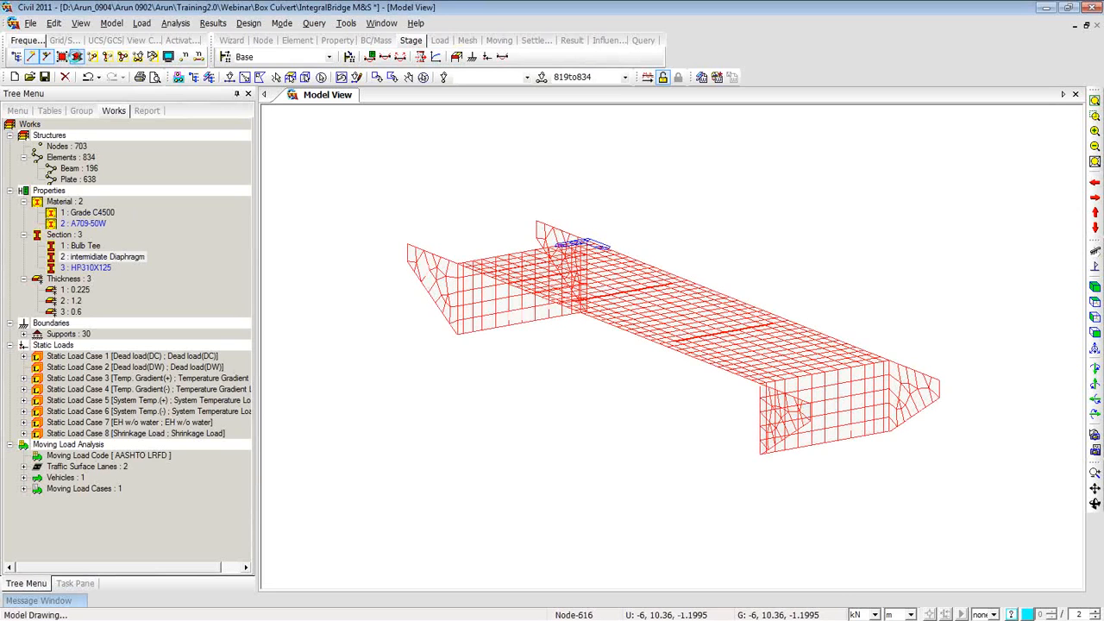
left_click(423, 76)
- Select the nodes along the bottom edge of the near abutment wall individually, leaving out its two corner nodes
middle_click_drag(647, 353, 626, 393, "ctrl")
middle_click_drag(618, 432, 640, 380)
scroll(525, 468, "up", 8)
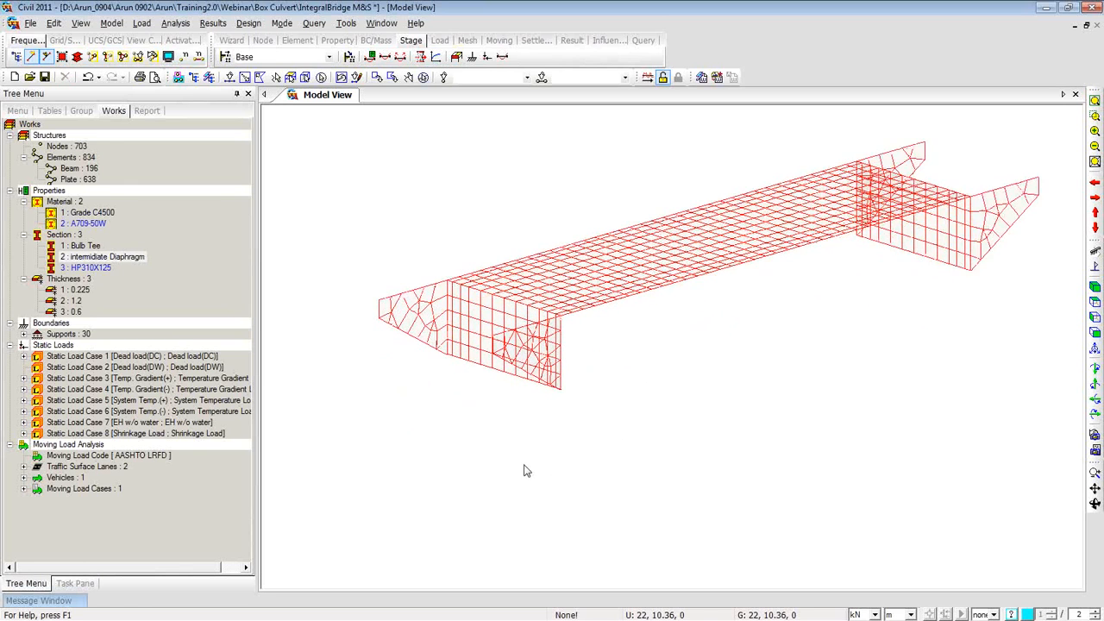
left_click(229, 77)
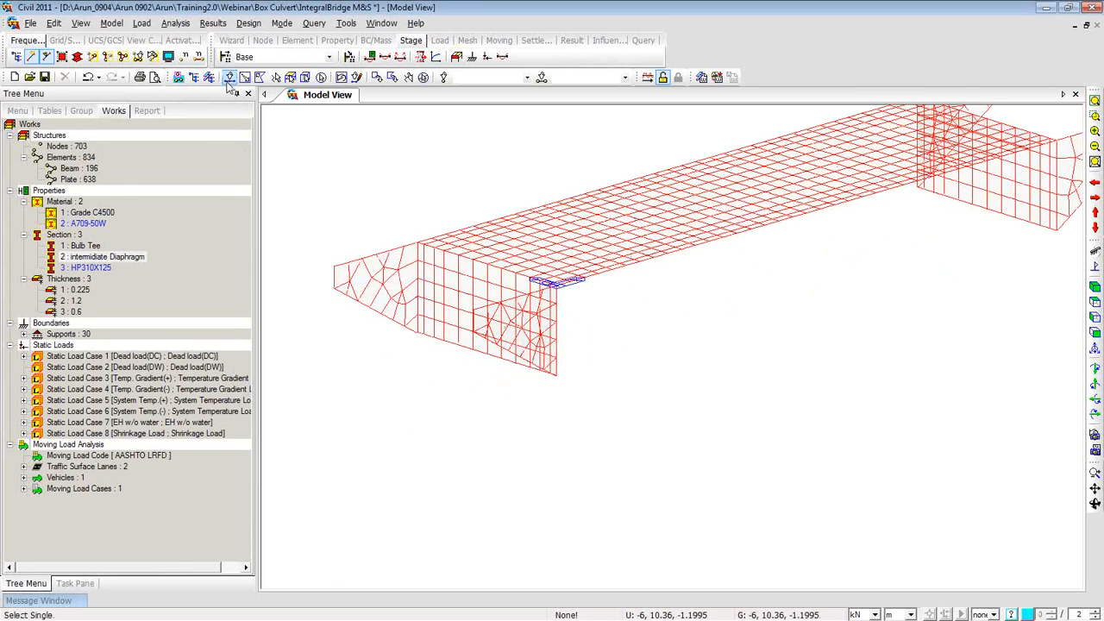
left_click(424, 334)
left_click(434, 337)
left_click(445, 340)
left_click(456, 343)
left_click(474, 348)
left_click(487, 352)
left_click(501, 357)
mouse_move(514, 384)
middle_mouse_down()
mouse_move(469, 374)
mouse_move(508, 386)
middle_mouse_up()
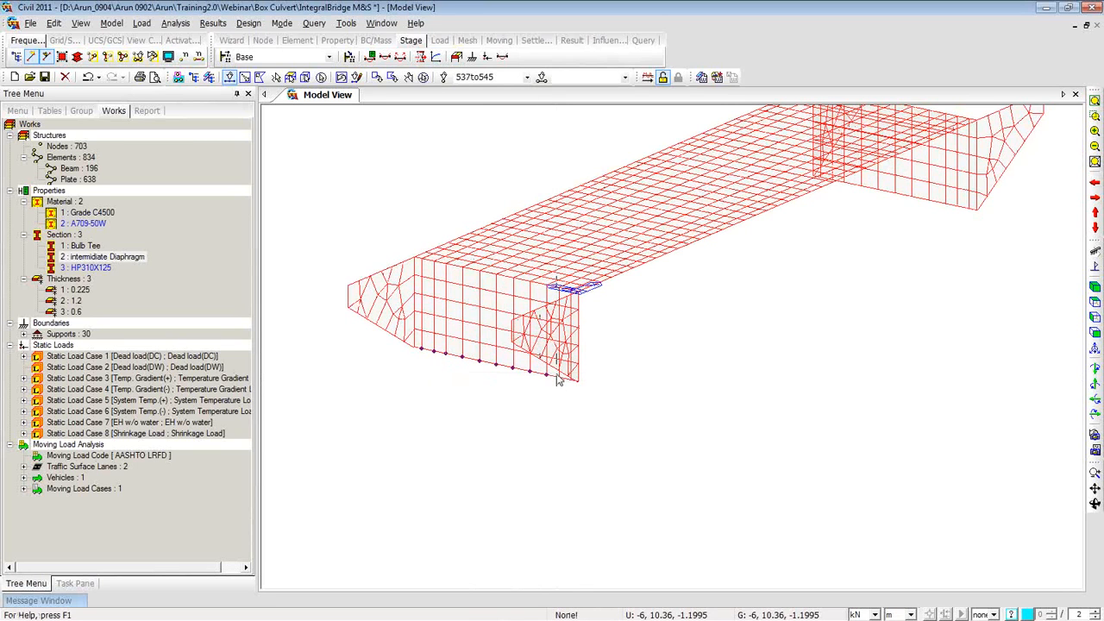
middle_click_drag(564, 395, 616, 373, "ctrl")
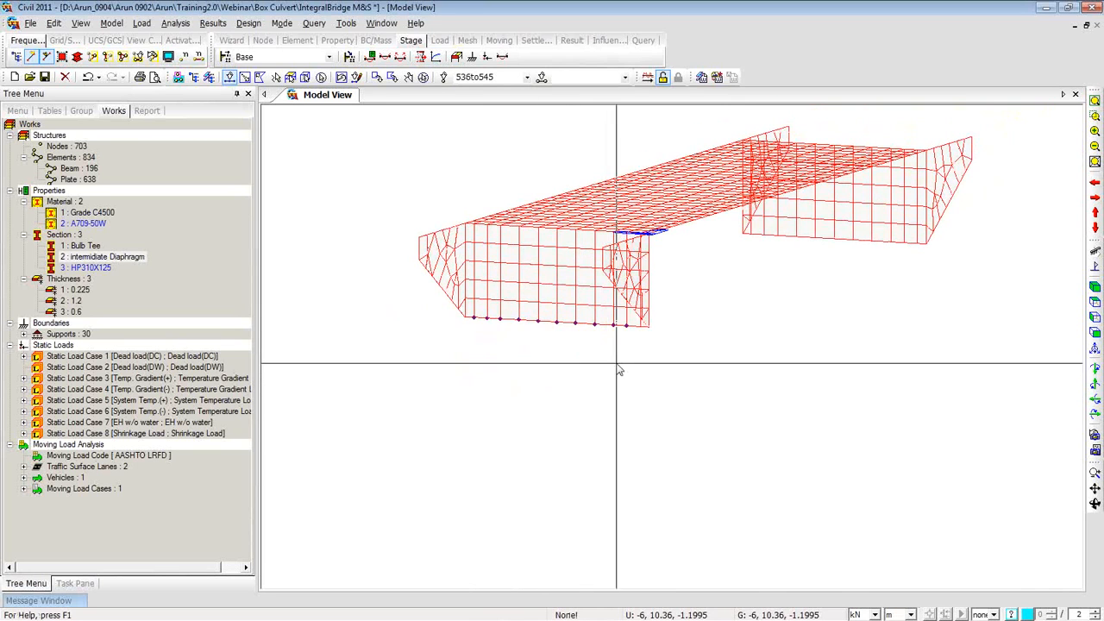
- Add the bottom-edge nodes of the far abutment wall to the selection, leaving out its corner nodes
middle_click_drag(673, 345, 543, 336)
left_click(542, 331)
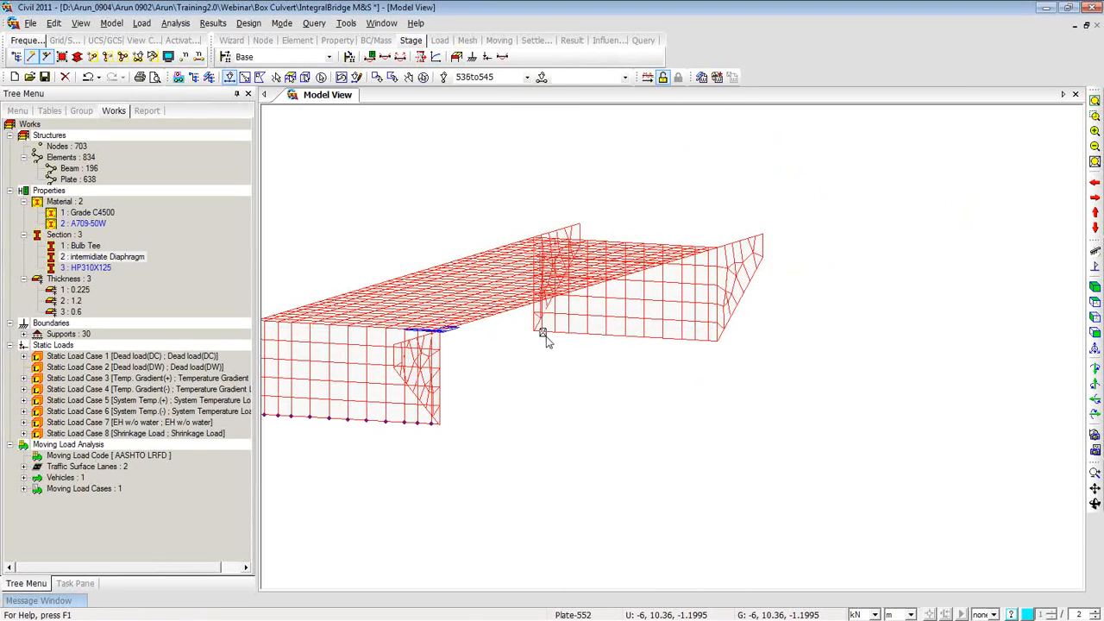
left_click(554, 333)
left_click(569, 332)
left_click(587, 333)
left_click_drag(594, 331, 712, 365)
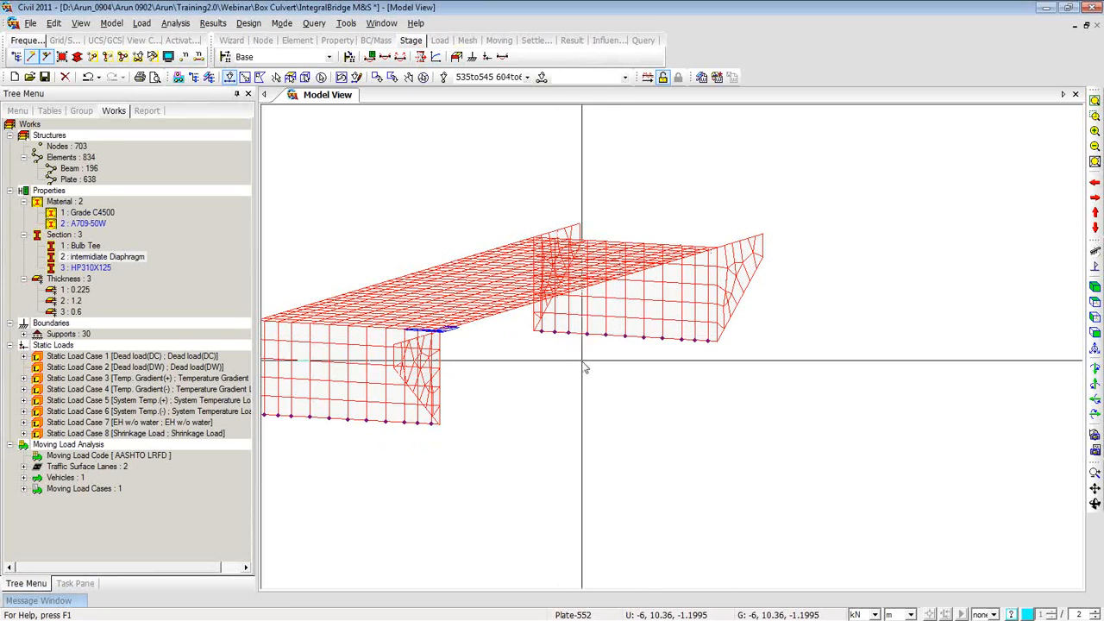
middle_click_drag(610, 428, 739, 409)
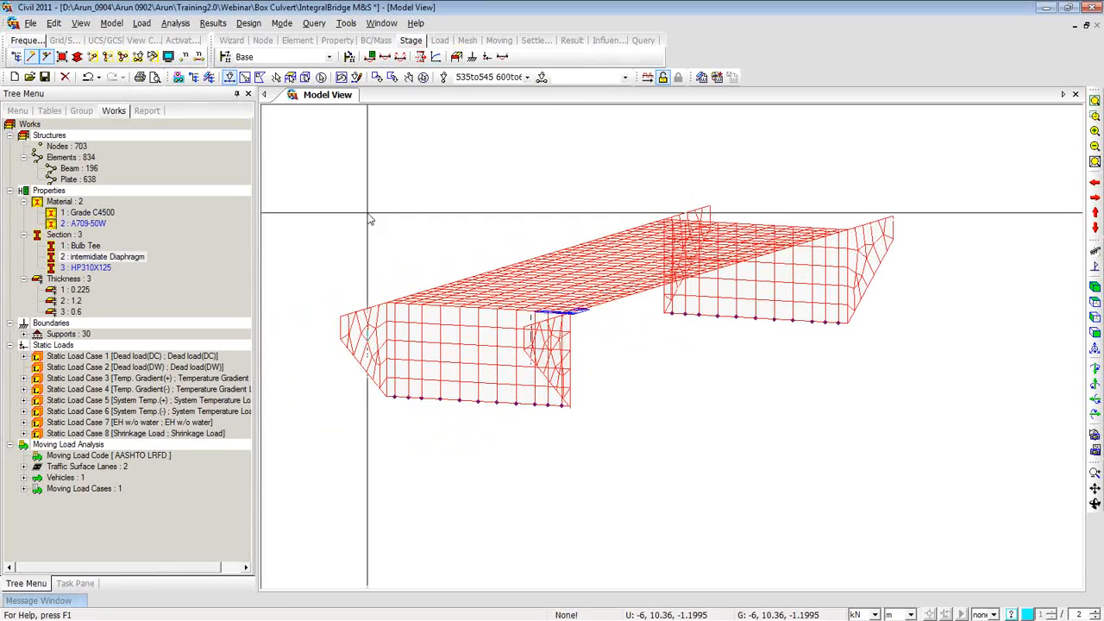
- Set up a node-to-line-element extrusion of the selected nodes as beams with material A709-50W and section HP310X125
right_click(317, 170)
mouse_move(331, 193)
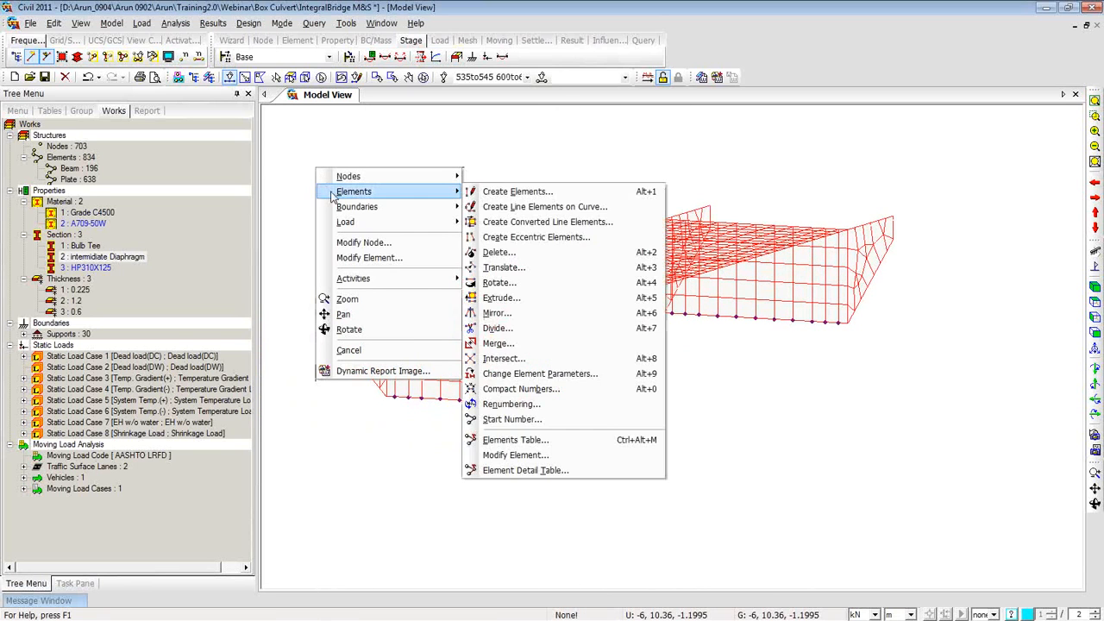
left_click(502, 298)
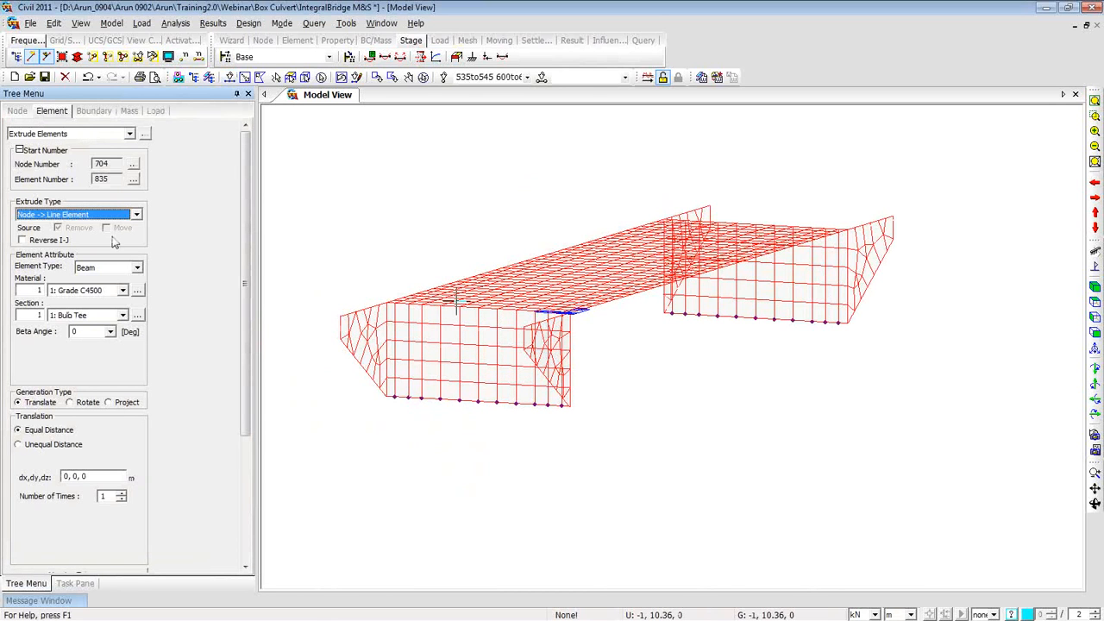
left_click(124, 291)
left_click(117, 314)
left_click(122, 316)
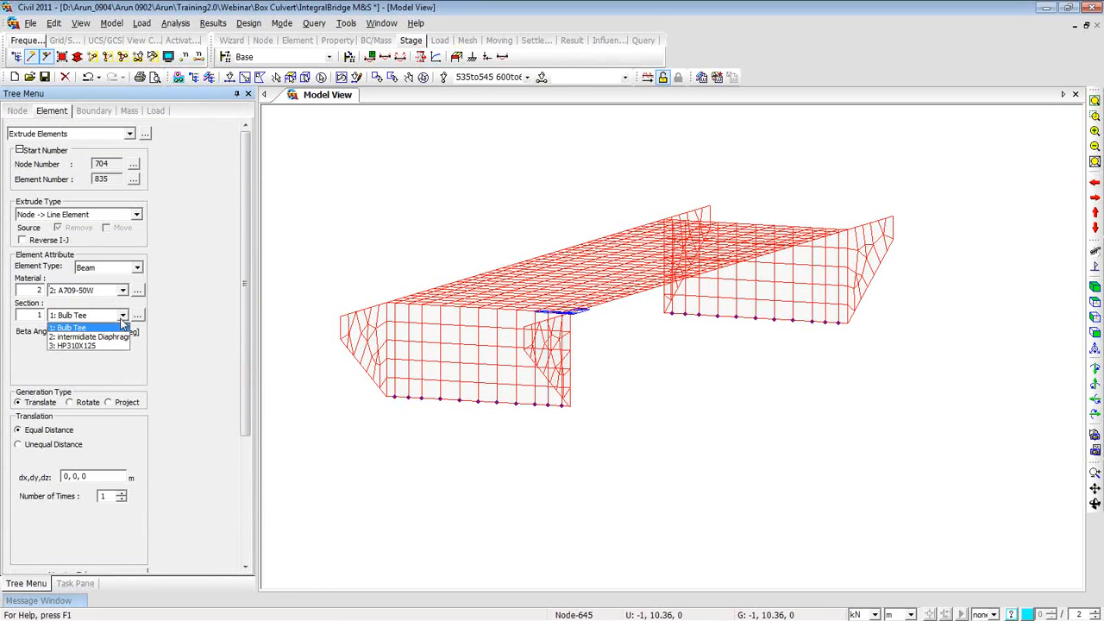
left_click(118, 349)
- Extrude the selected abutment base nodes downward into piles with an equal distance of 0, 0, -2 m, repeated 10 times
left_click_drag(241, 385, 242, 431)
left_click(83, 413)
type("-2")
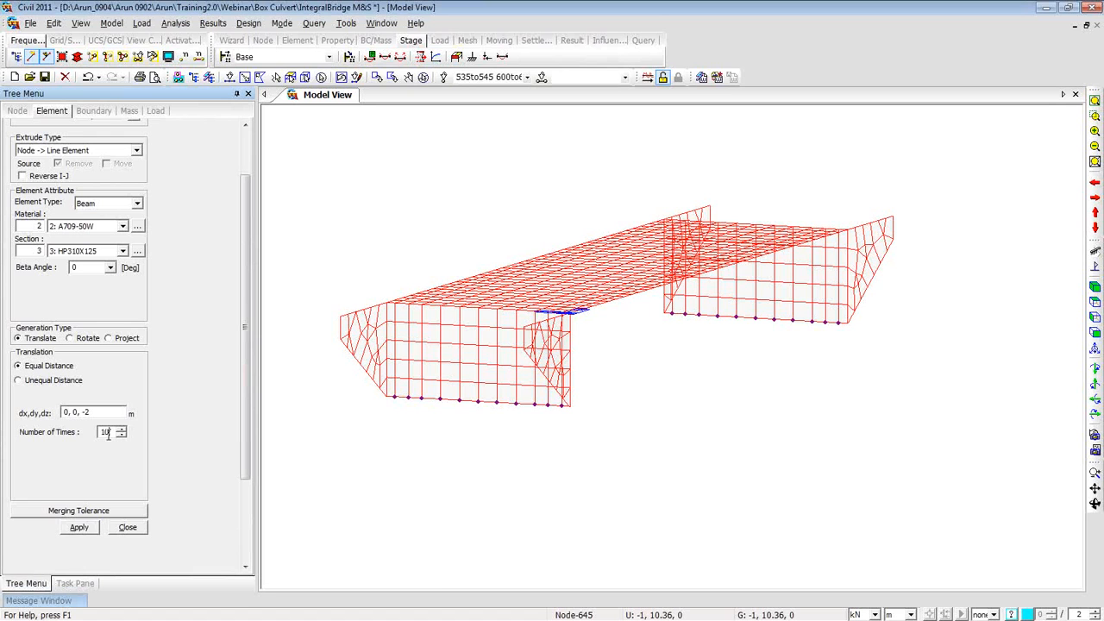
left_click(82, 531)
left_click(80, 527)
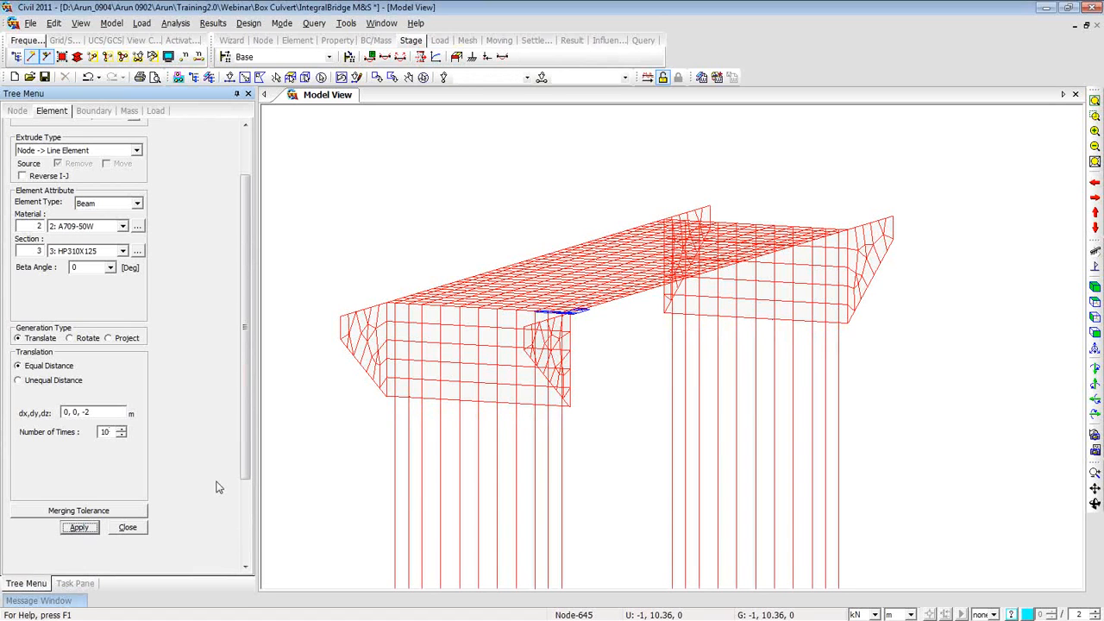
- Display the model with solid shaded sections, orbit to check the extruded piles, and finish the element extrusion
scroll(340, 441, "down", 5)
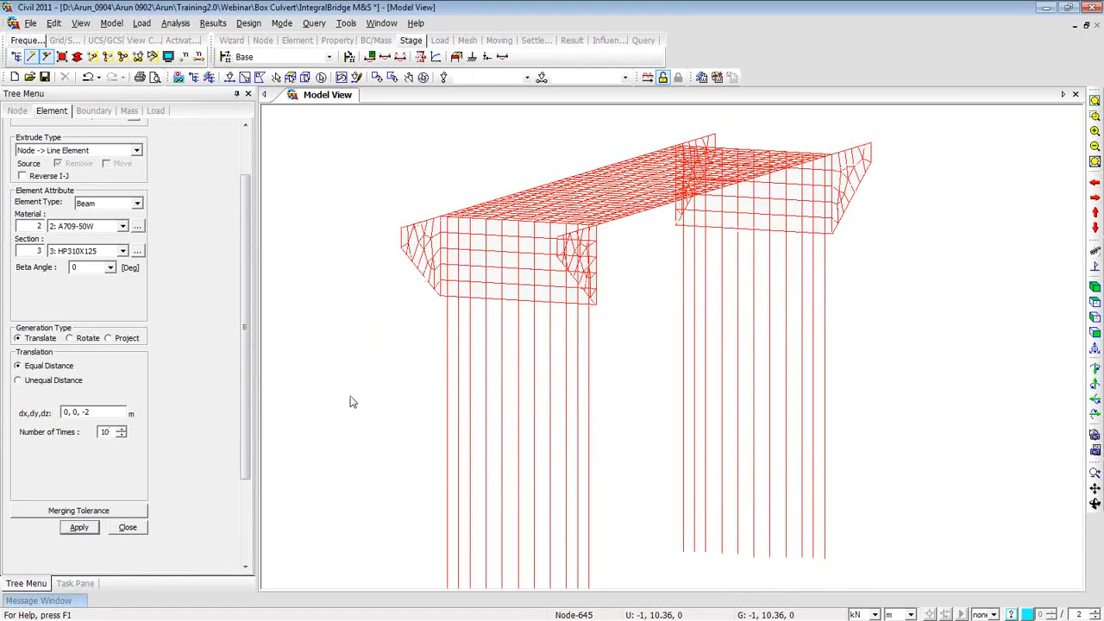
left_click(77, 56)
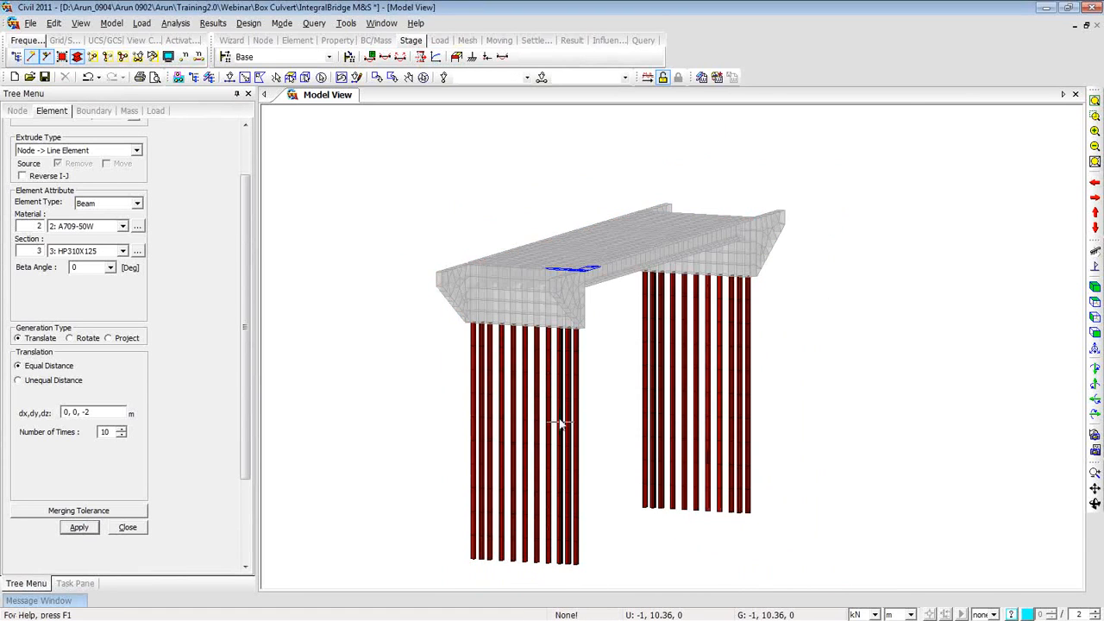
middle_click_drag(635, 370, 614, 376, "ctrl")
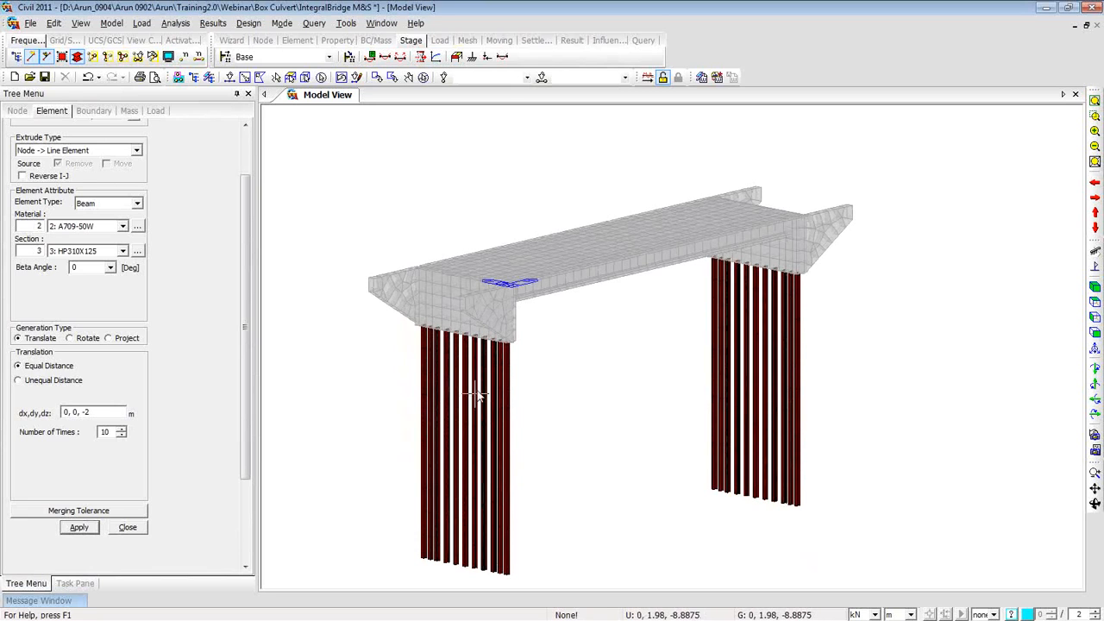
left_click(127, 526)
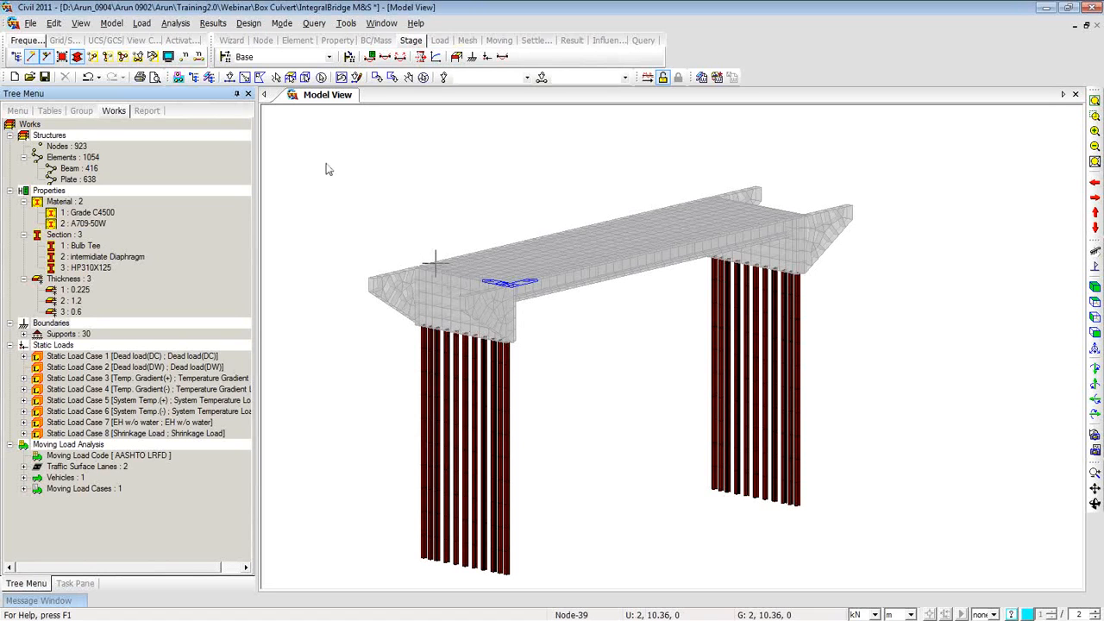
- Select the abutment wall plates with thickness 1.2 and start defining Integral Bridge Spring Supports for them
double_click(74, 302)
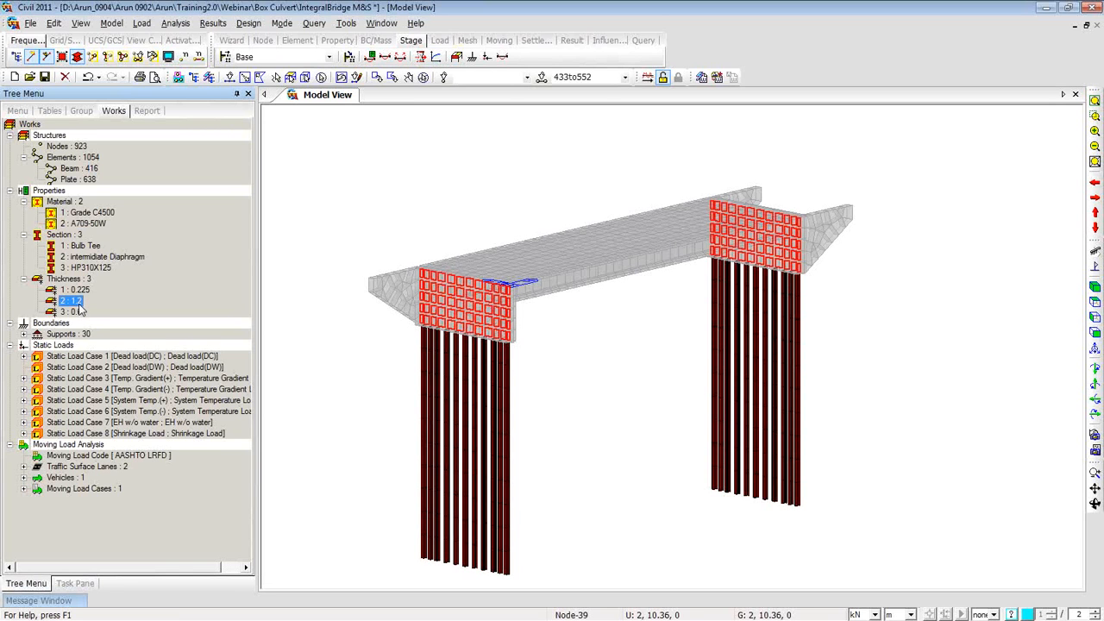
right_click(328, 132)
mouse_move(371, 172)
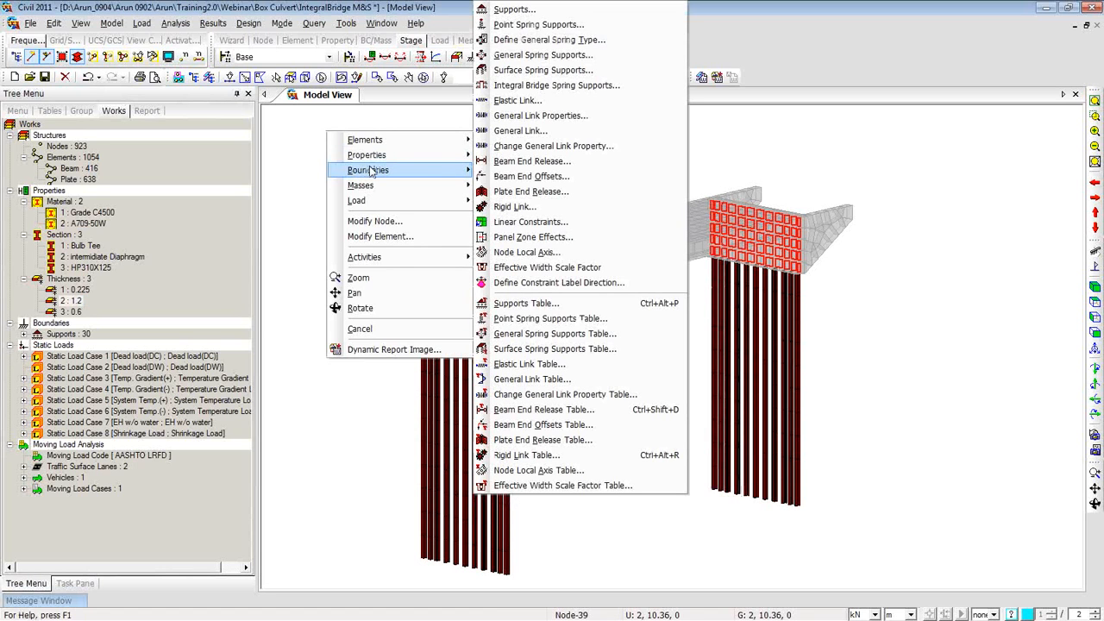
left_click(553, 90)
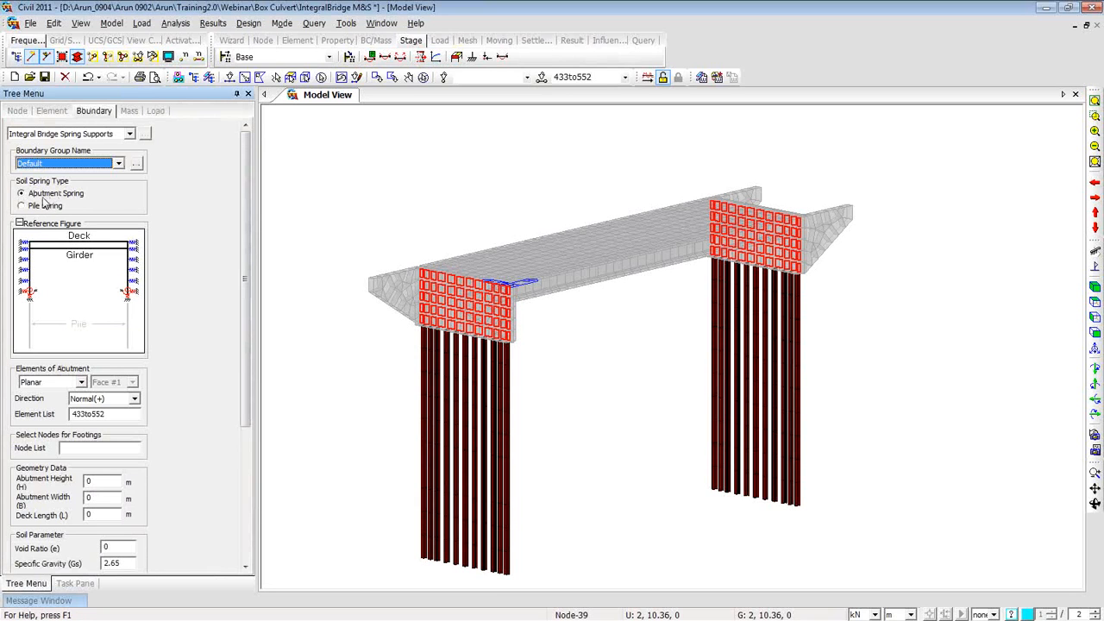
- Enter the abutment spring geometry: abutment height 5 m, abutment width 1.2 m and deck length 10.36 m
scroll(107, 203, "down", 2)
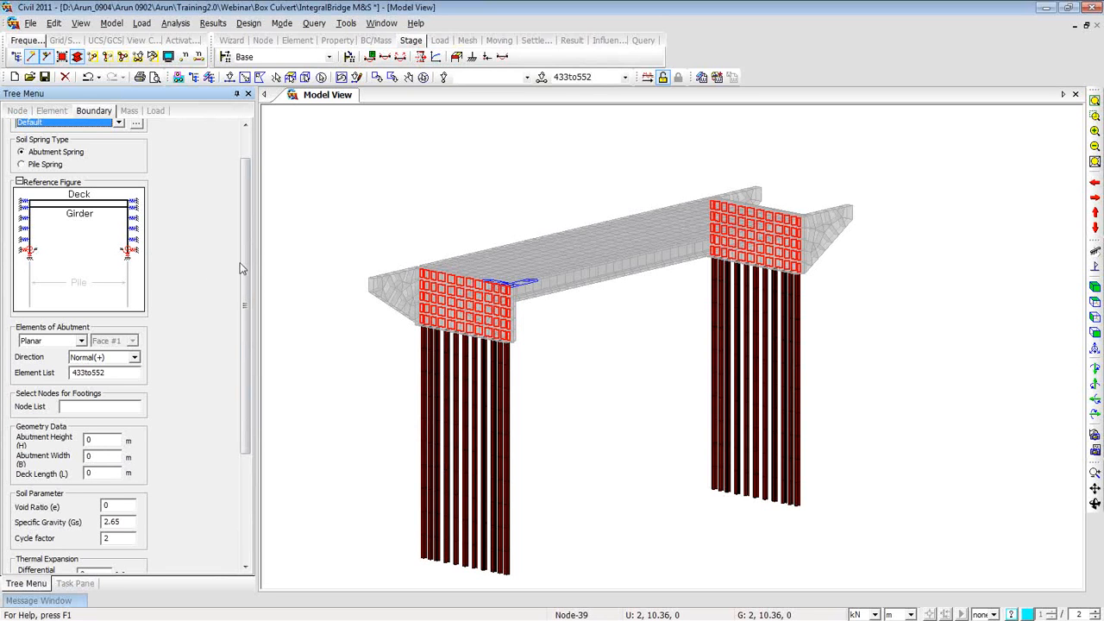
left_click_drag(245, 265, 241, 297)
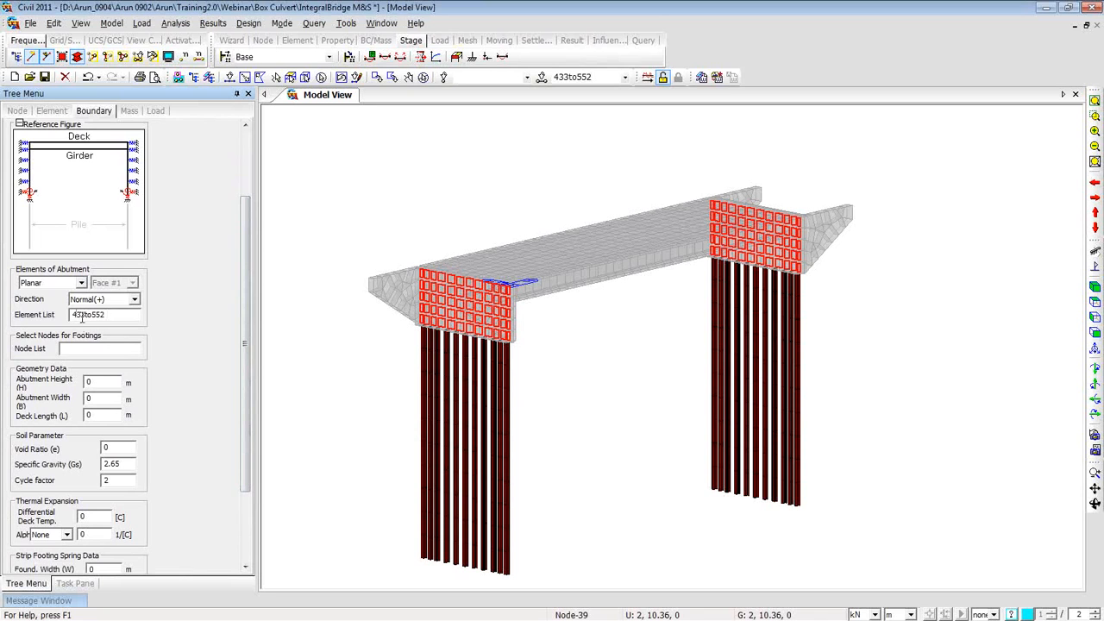
left_click_drag(246, 330, 241, 375)
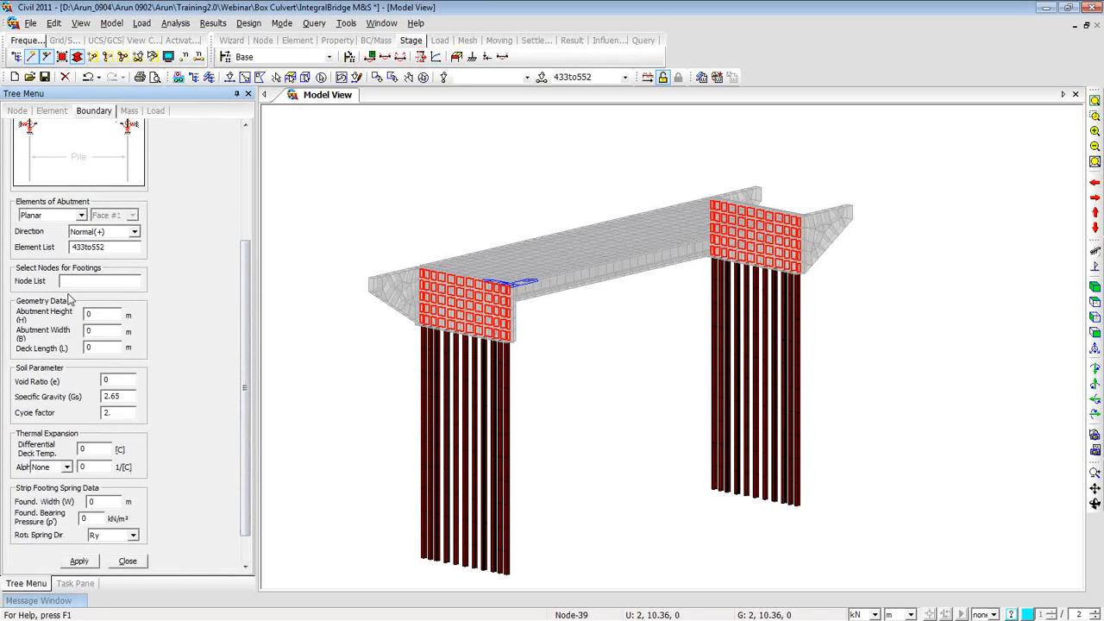
left_click(102, 316)
type("5")
left_click(86, 332)
type("1.2")
left_click(99, 346)
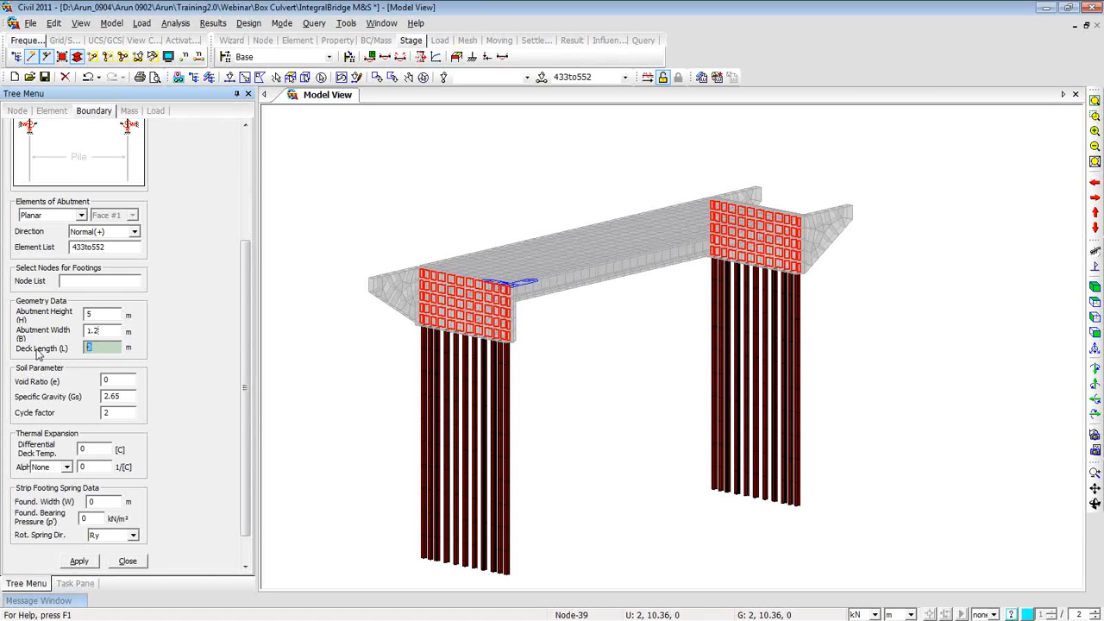
type("10.36")
- Set the soil void ratio for the abutment springs to 0.8
left_click(110, 379)
type(".8")
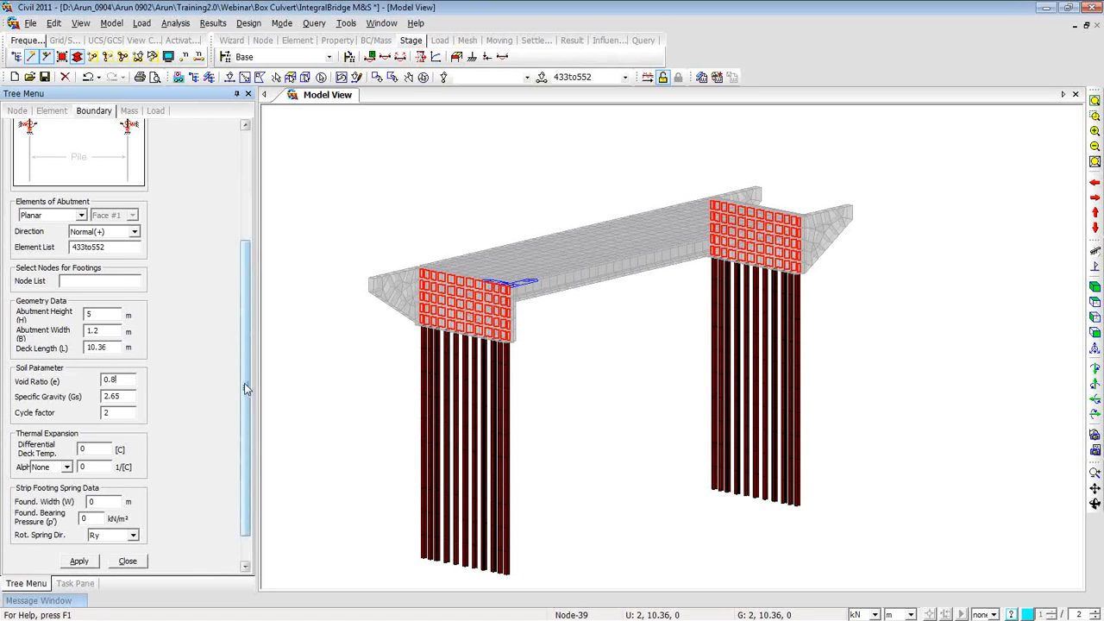
scroll(245, 388, "down", 1)
key("BackSpace")
type("6")
key("BackSpace")
type("8")
- Take the thermal expansion coefficient from Grade C4500, set the differential deck temperature to 5 °C, and apply the abutment springs
double_click(95, 417)
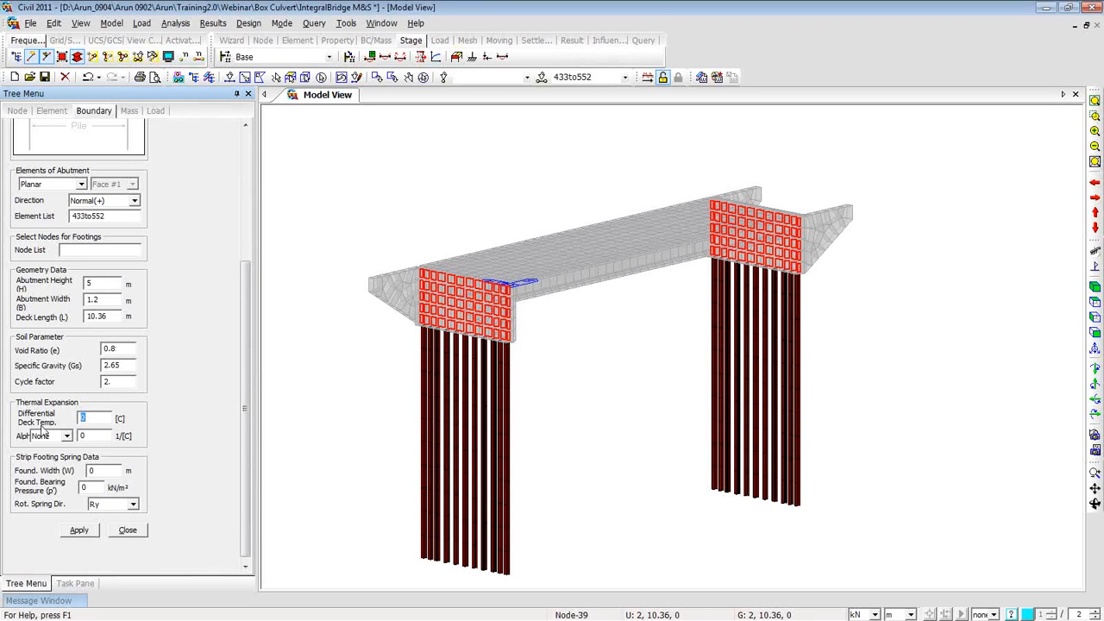
left_click(68, 436)
left_click(66, 457)
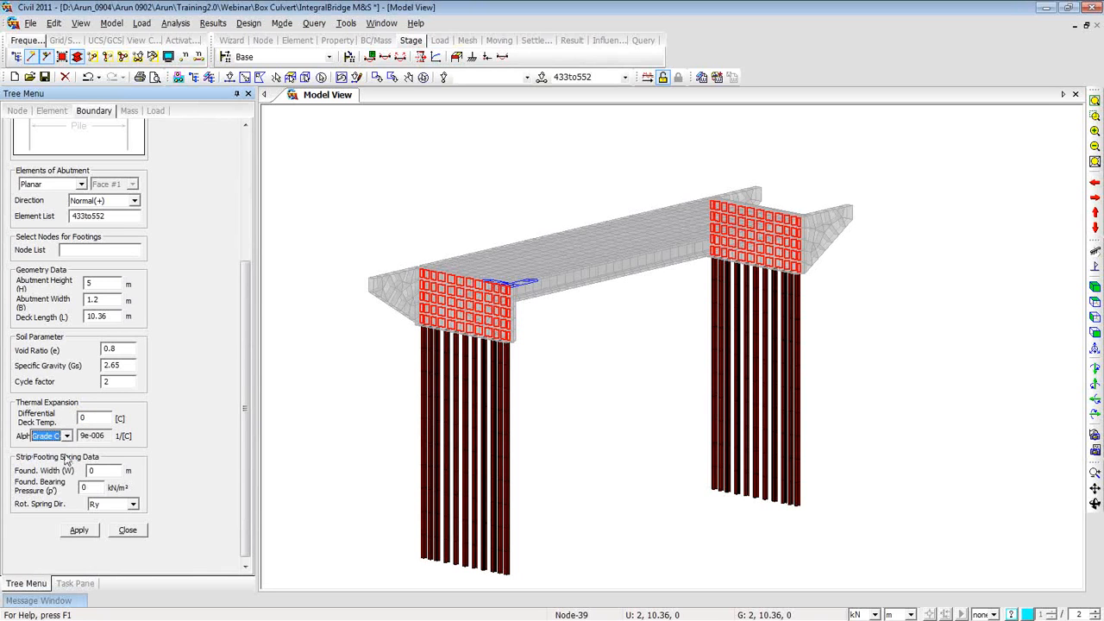
left_click(81, 419)
type("5")
left_click(85, 535)
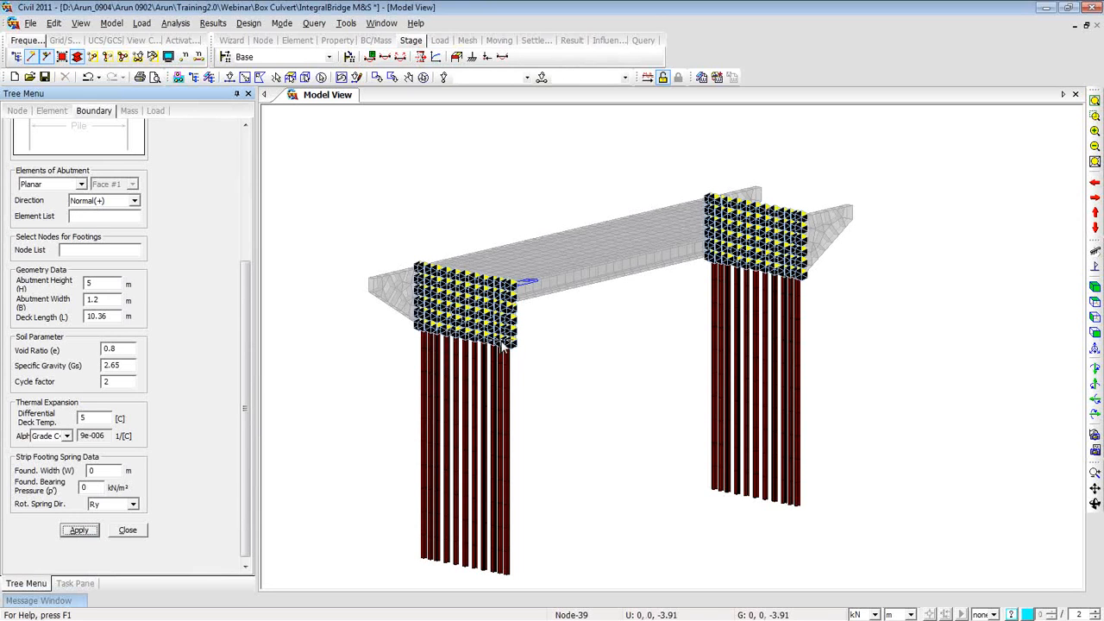
- Close the spring support settings and review the Comp/Tens point spring types created for the abutments
left_click(130, 530)
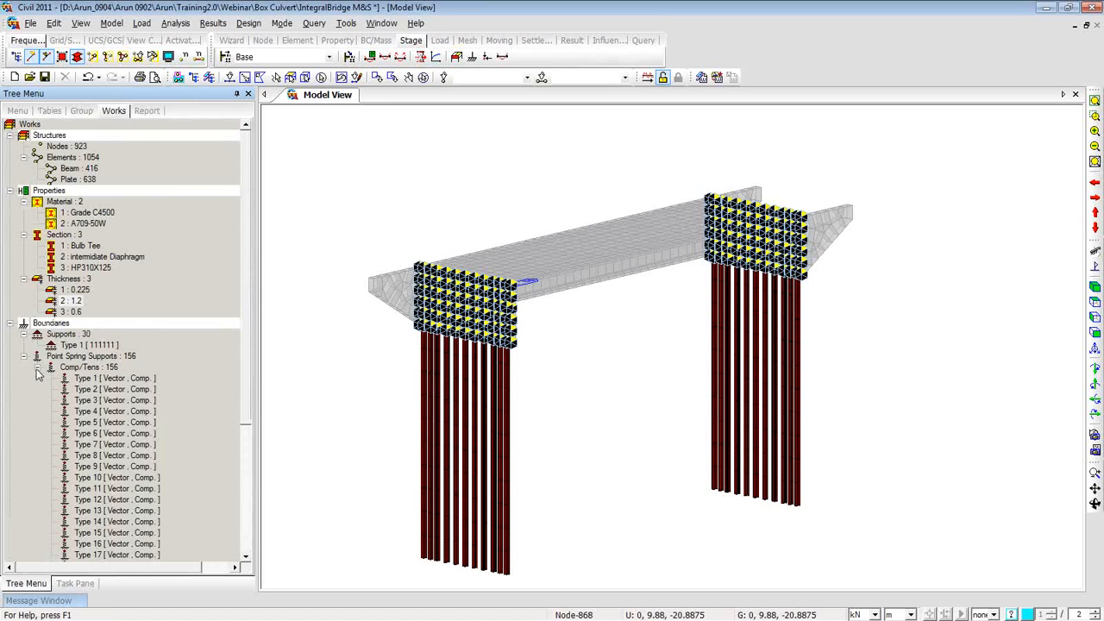
left_click_drag(241, 376, 243, 445)
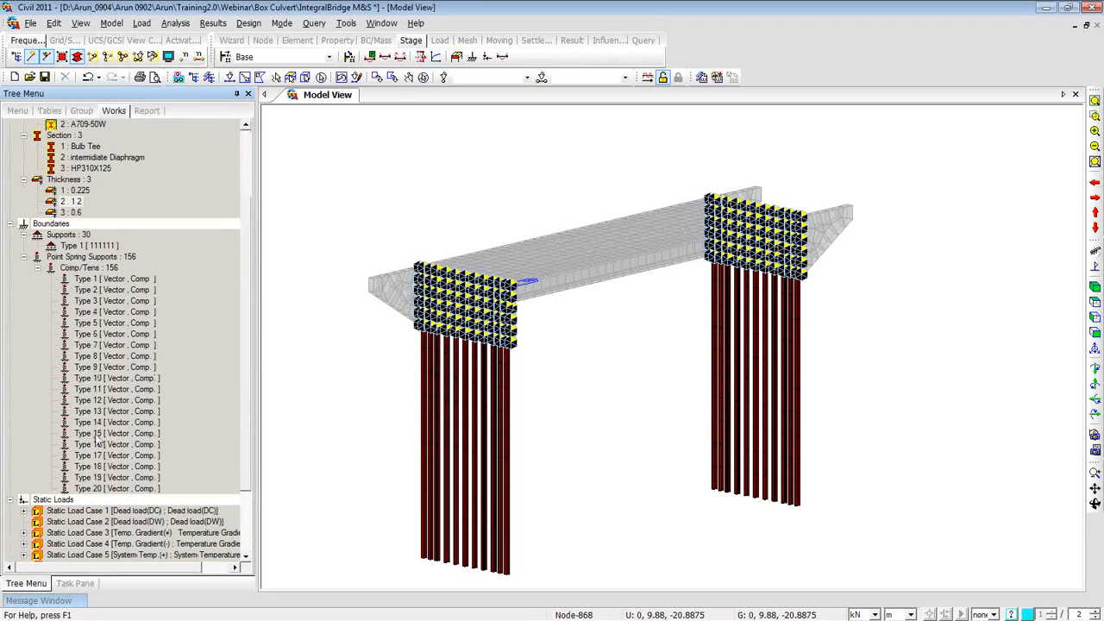
left_click(38, 268)
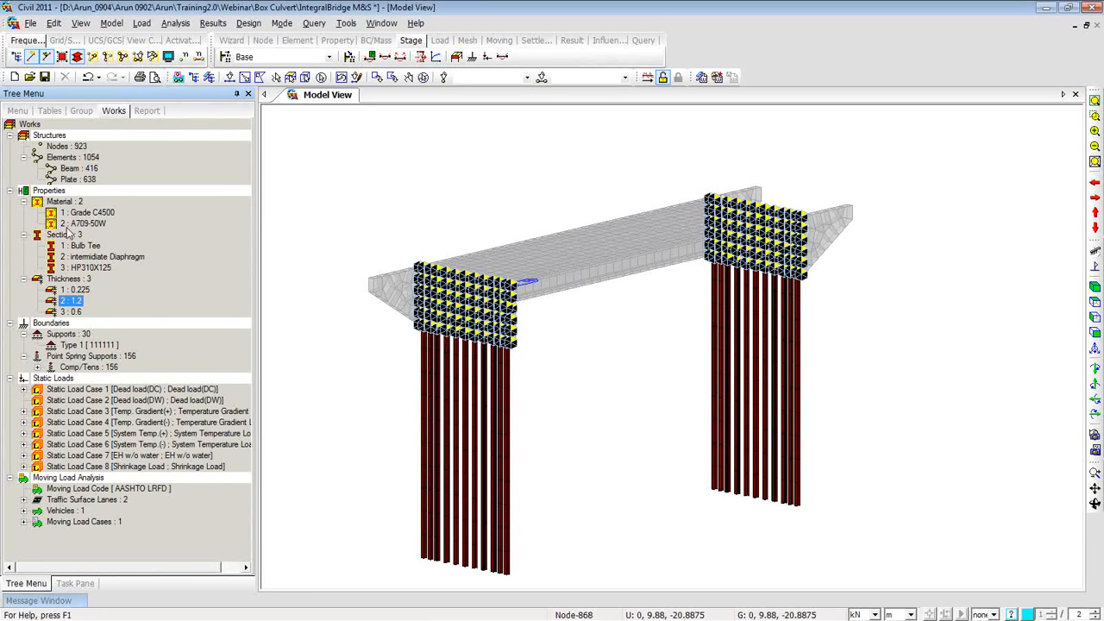
- Select all HP310X125 pile elements and start Integral Bridge Spring Supports for them with the Pile Spring type
double_click(83, 268)
right_click(301, 158)
mouse_move(333, 198)
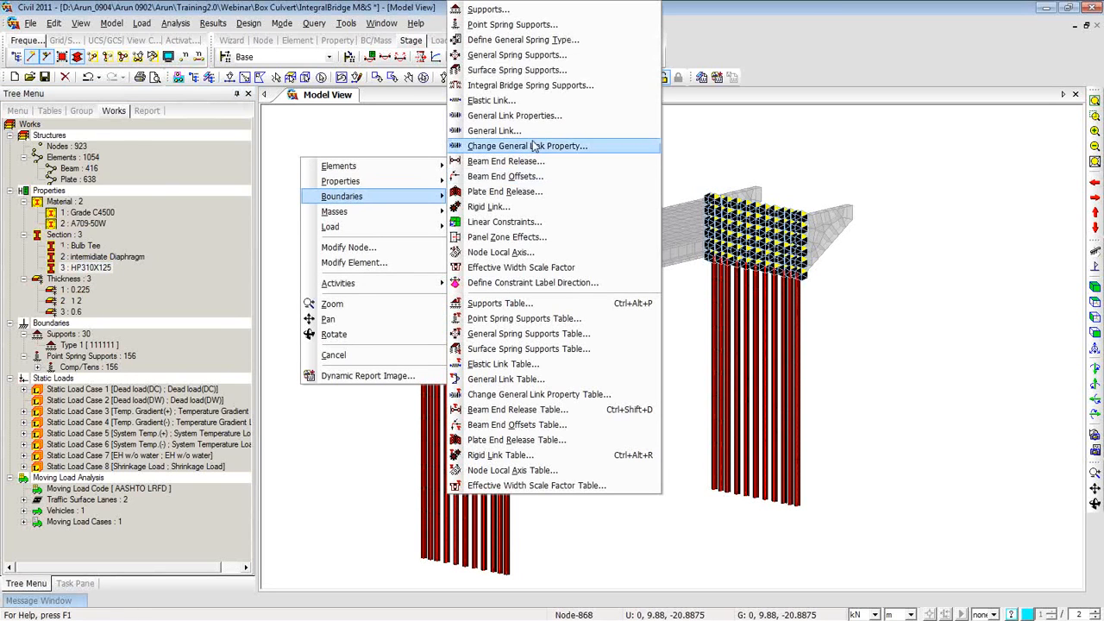
left_click(523, 87)
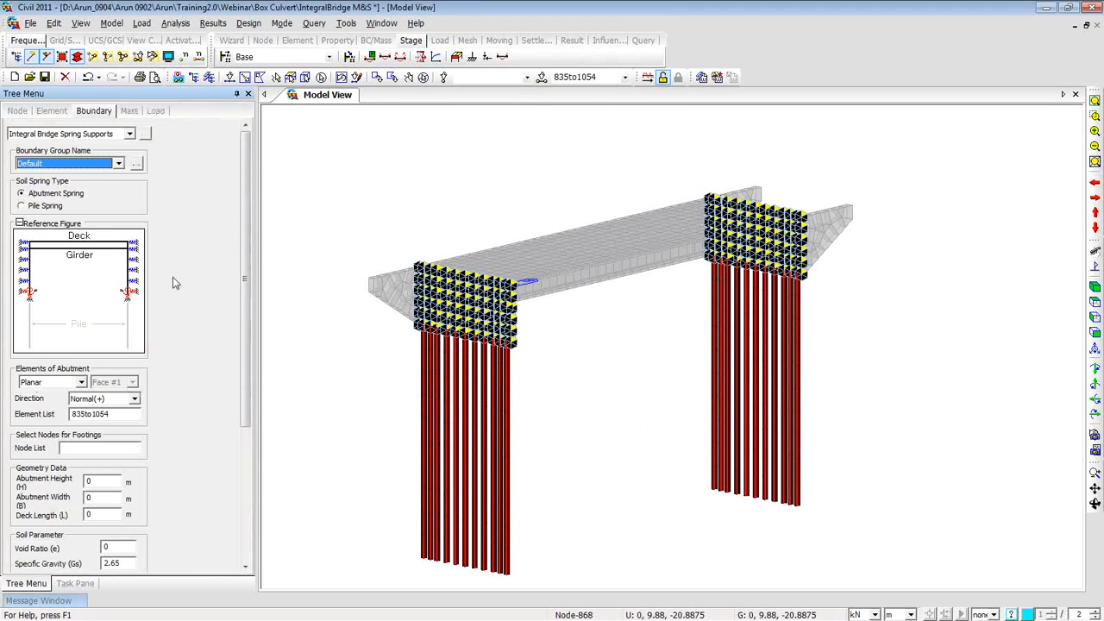
scroll(245, 291, "down", 1)
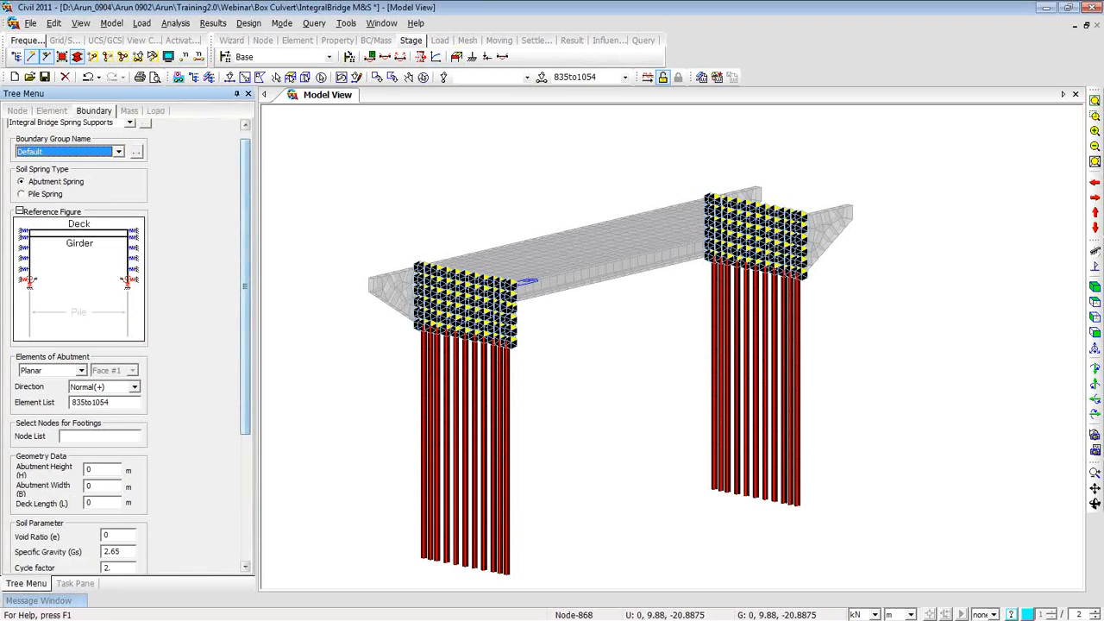
left_click(48, 197)
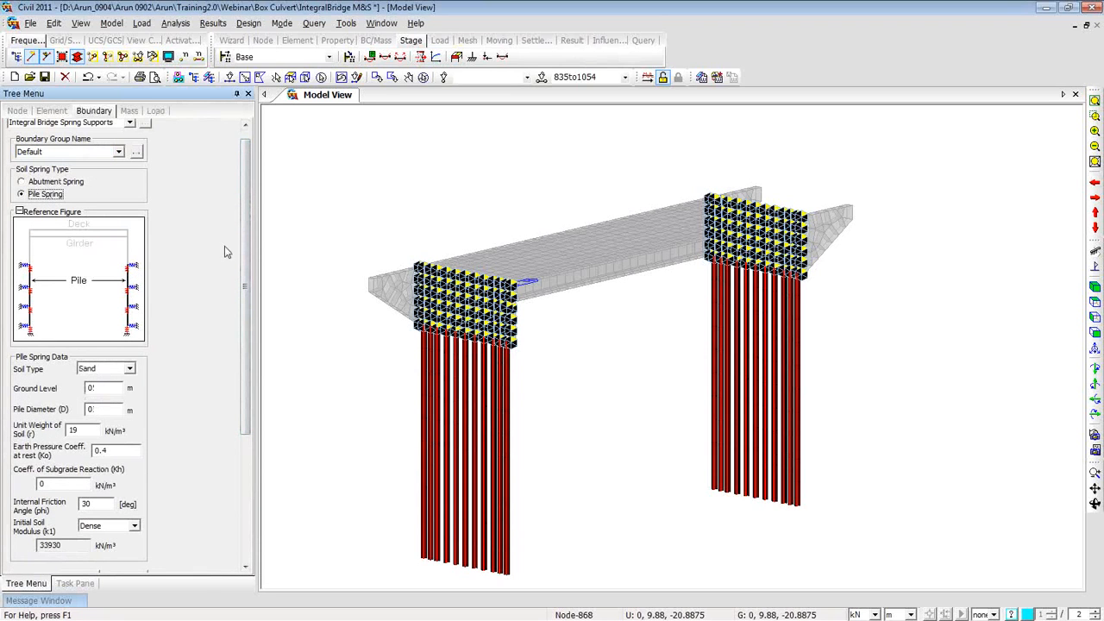
- Keep Sand as the pile soil type and set the ground level to 0 m and the pile diameter to 0.312 m
scroll(247, 257, "down", 3)
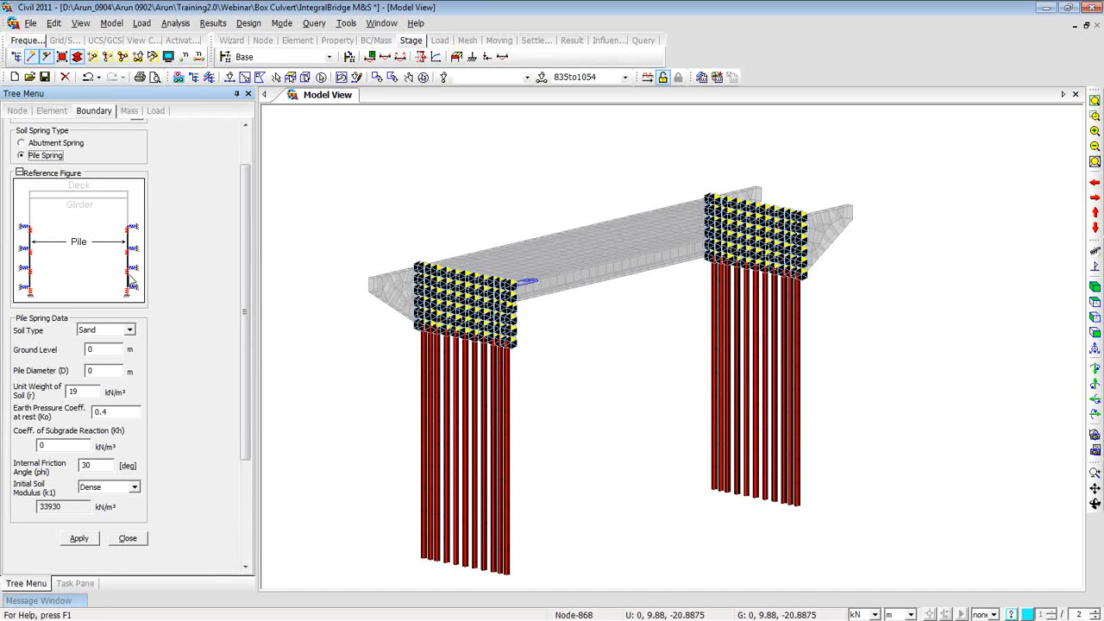
left_click_drag(243, 285, 244, 332)
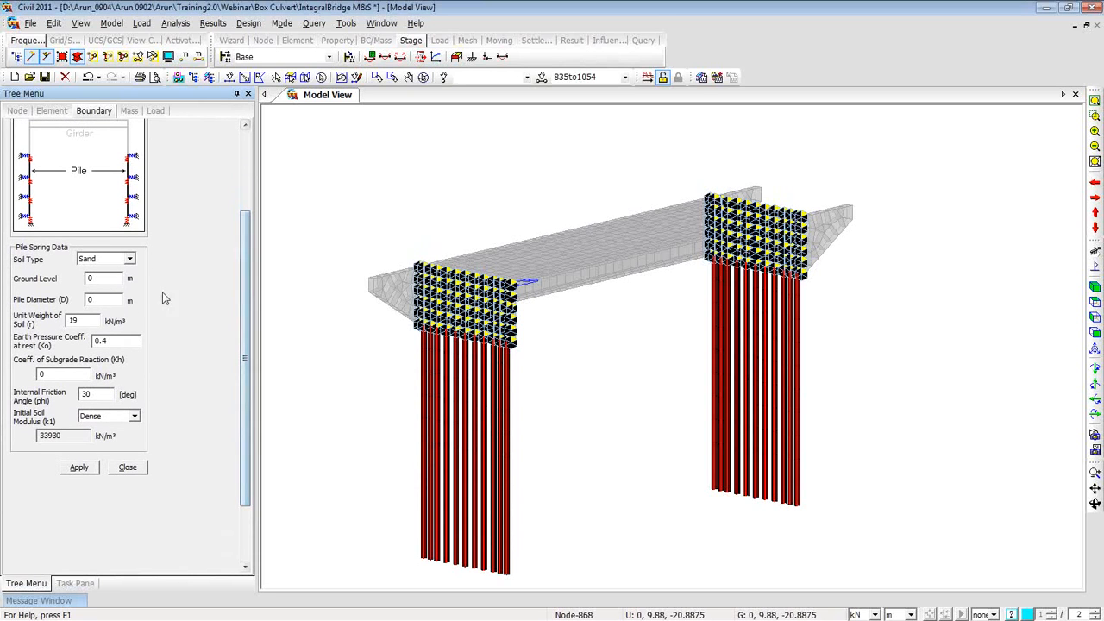
left_click(129, 259)
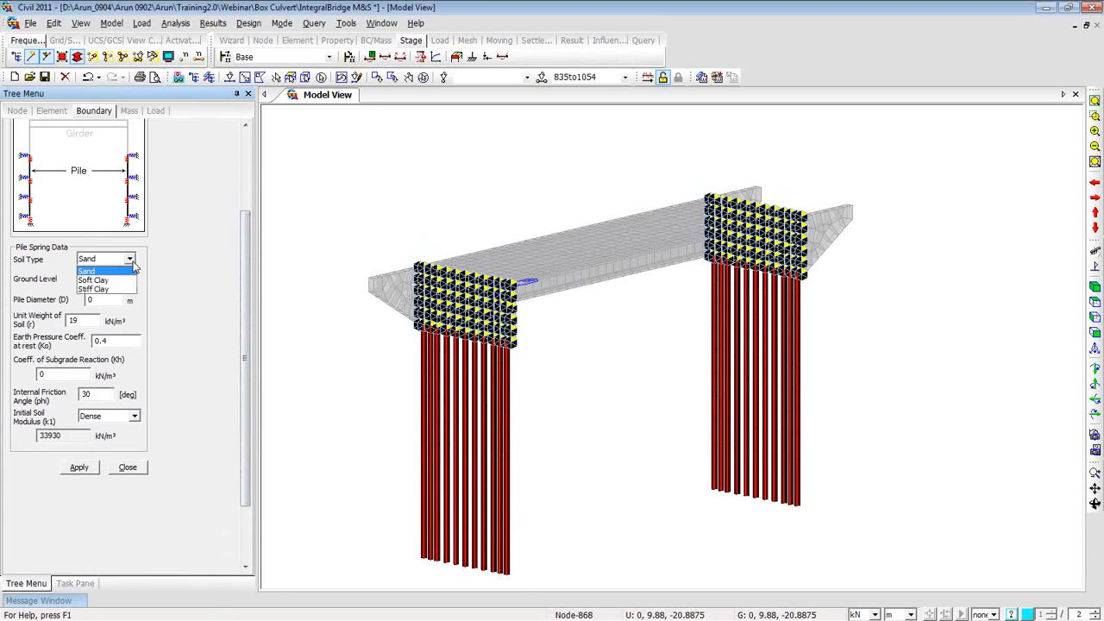
left_click(134, 265)
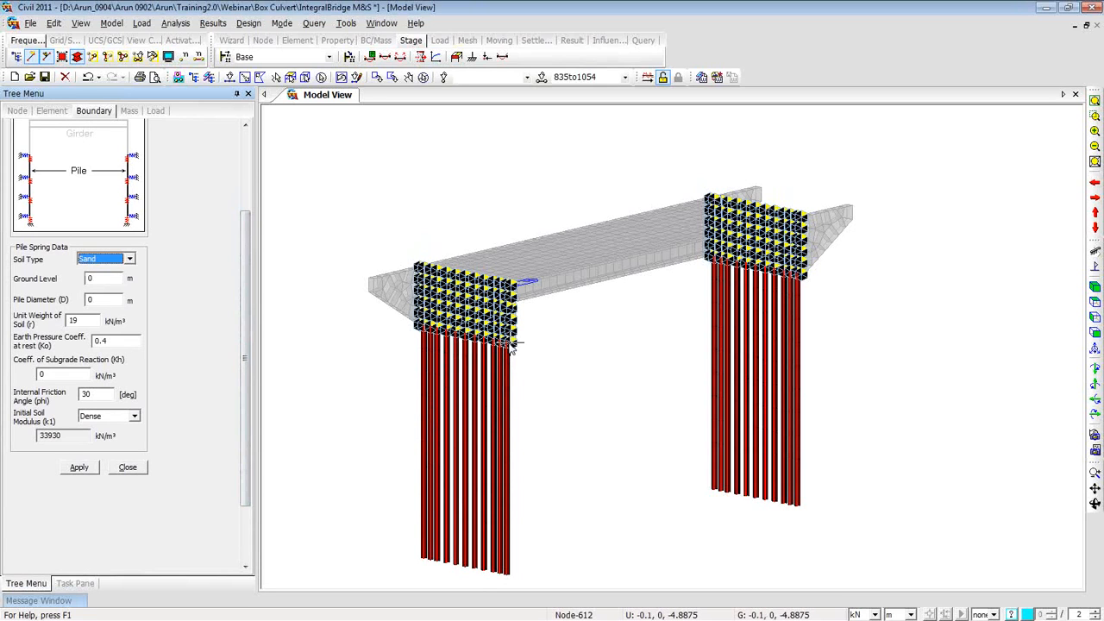
mouse_move(512, 346)
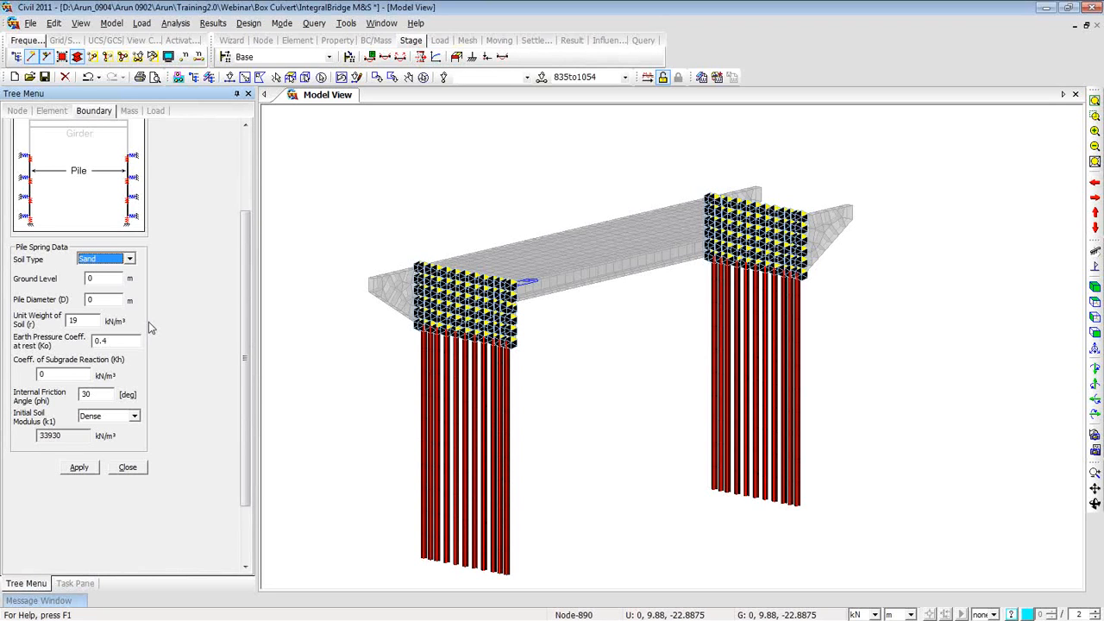
left_click(98, 278)
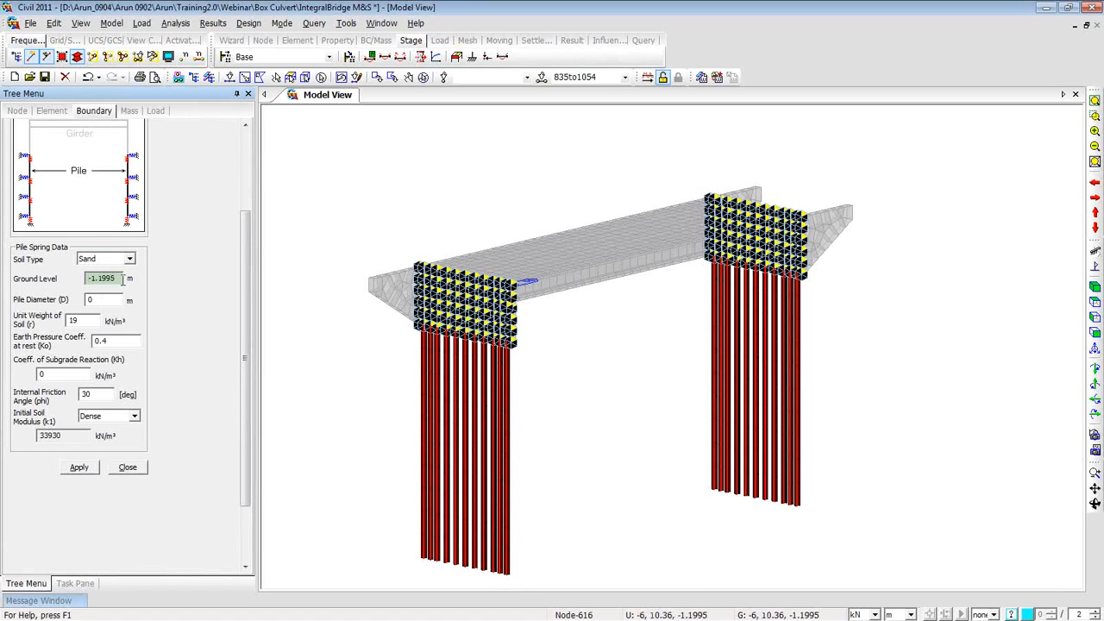
left_click_drag(120, 279, 57, 281)
type("0")
type("0.318")
- Set the coefficient of subgrade reaction (Kh) for the pile springs to 13000 kN/m³
left_click(123, 341)
left_click_drag(70, 374, 25, 380)
type("000")
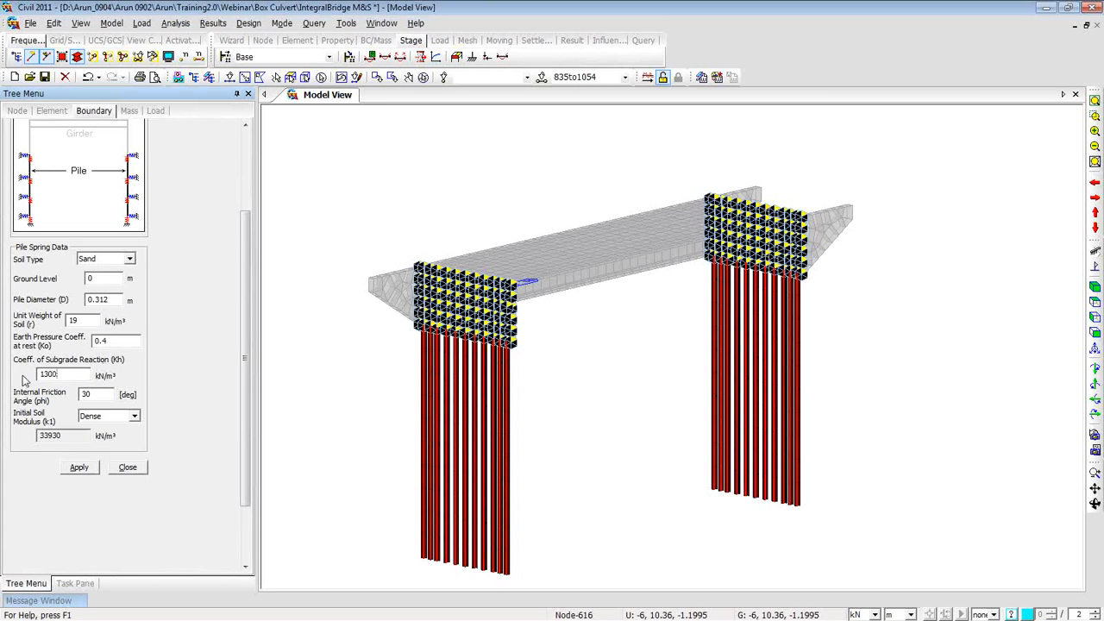
double_click(100, 395)
double_click(72, 375)
double_click(125, 341)
double_click(72, 320)
- Use Dense for the initial soil modulus, apply the pile springs to the selected piles, and close the settings
left_click(134, 416)
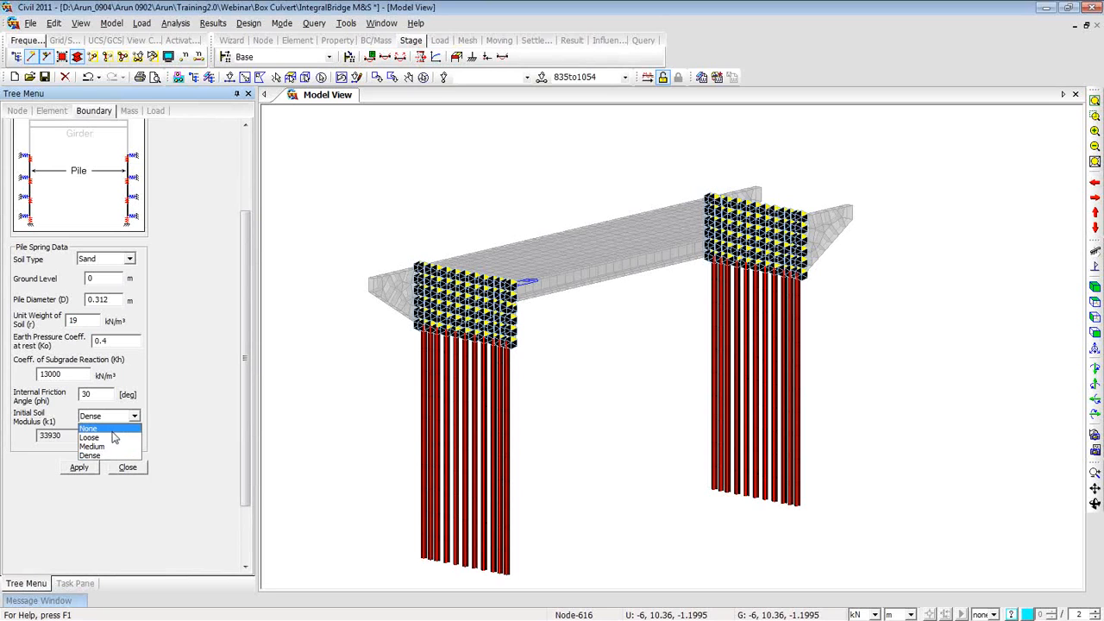
left_click(115, 430)
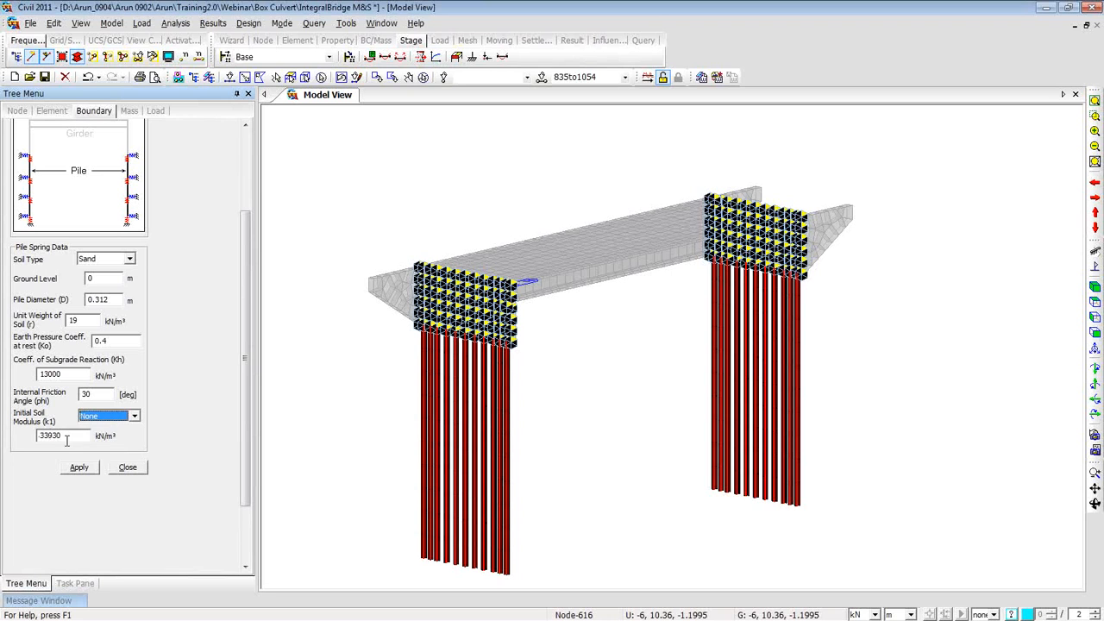
left_click(136, 418)
left_click(110, 453)
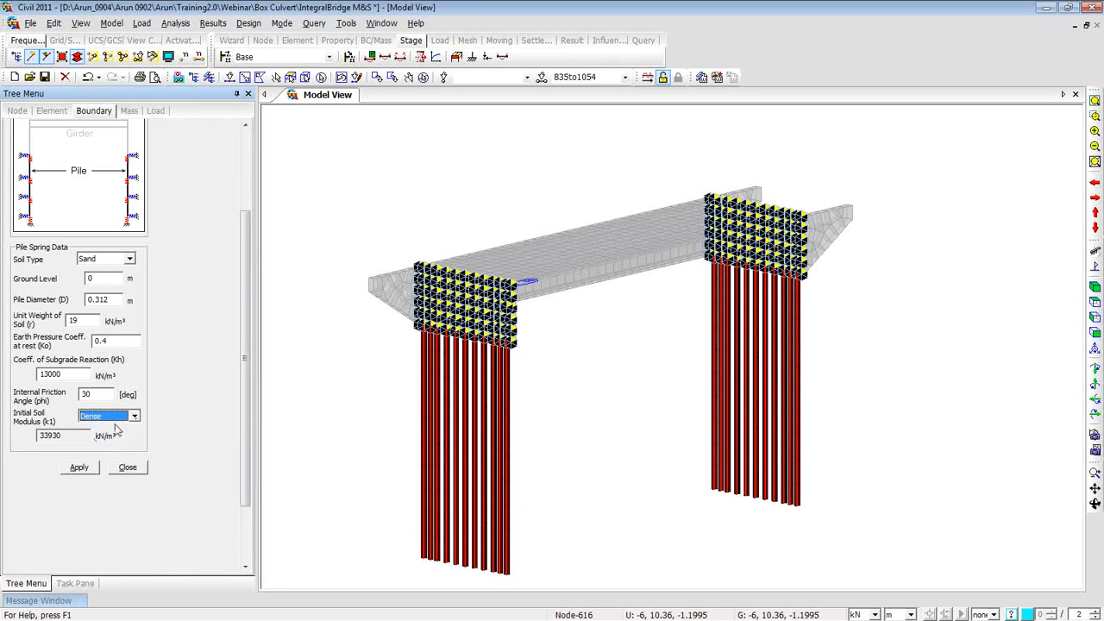
left_click(89, 470)
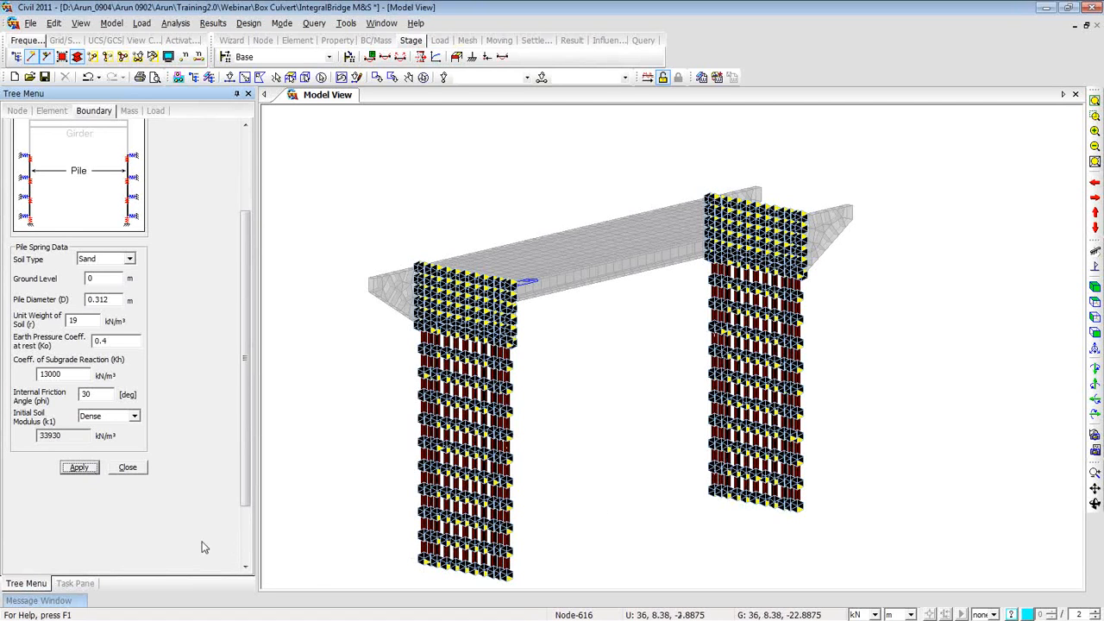
left_click(128, 468)
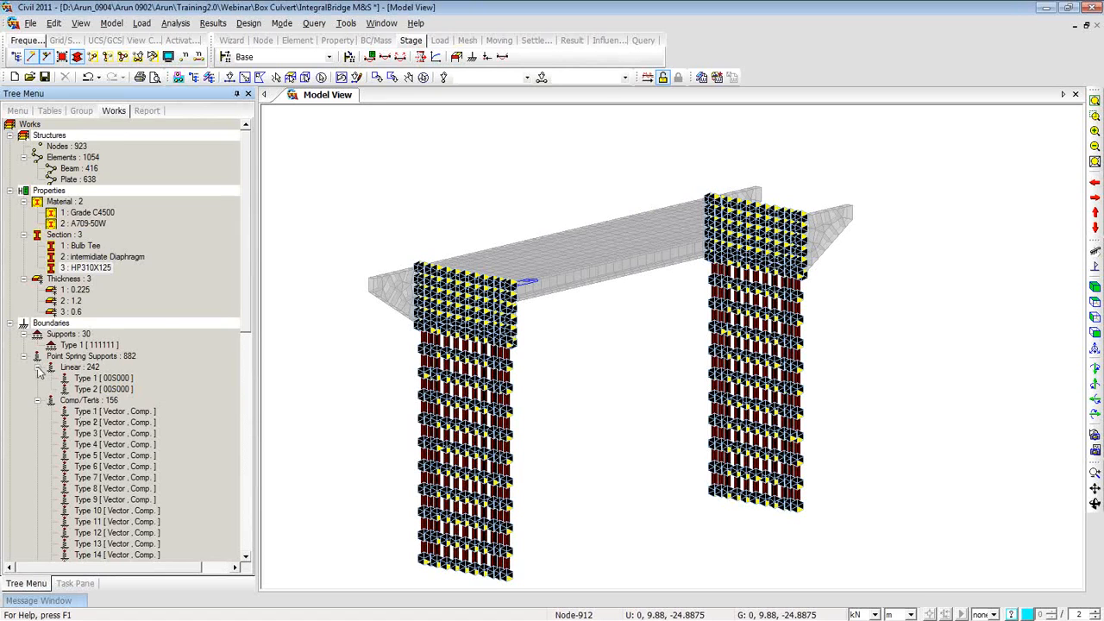
- Inspect the stiffness and direction properties of the first compression-only point spring type, and close them
left_click(110, 417)
right_click(111, 416)
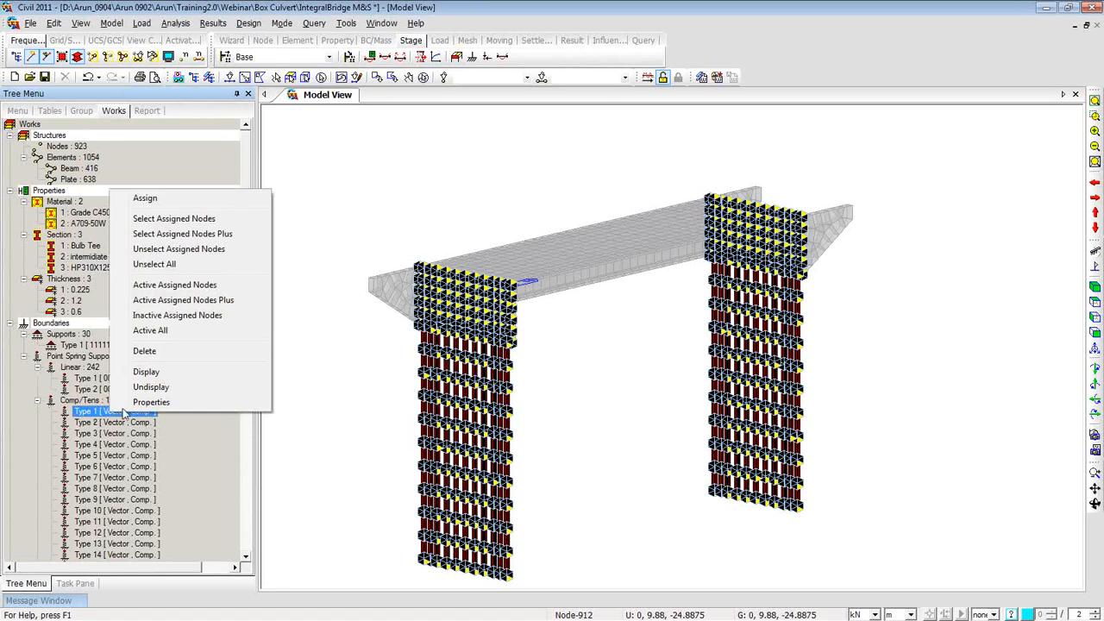
left_click(138, 403)
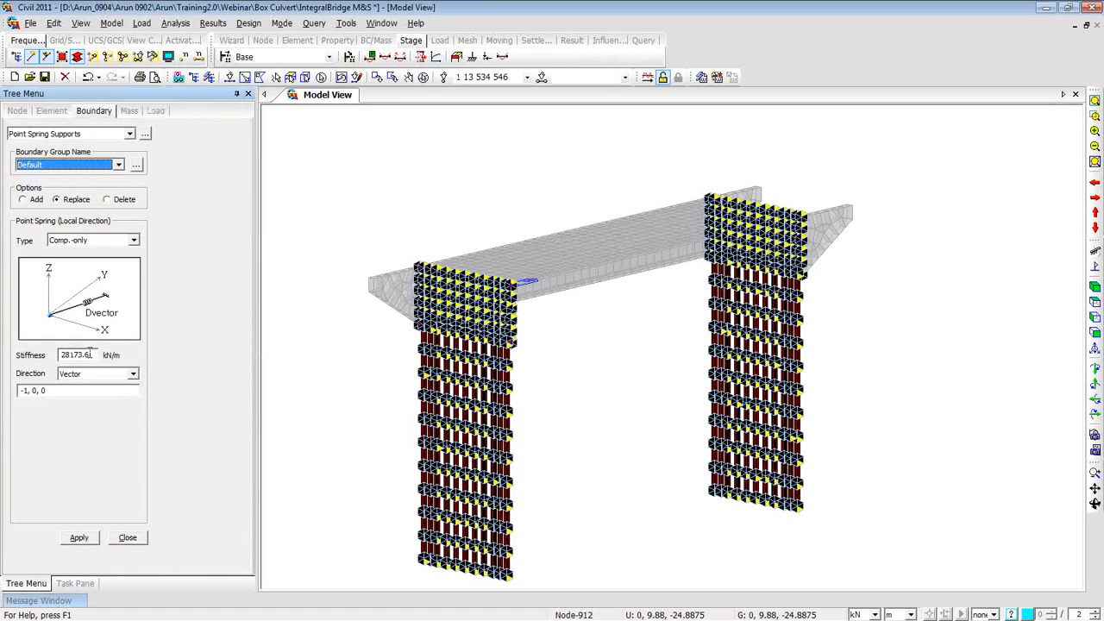
left_click(128, 539)
- Open the point spring support table and sort it in ascending order by Type, with priority over Node
right_click(120, 402)
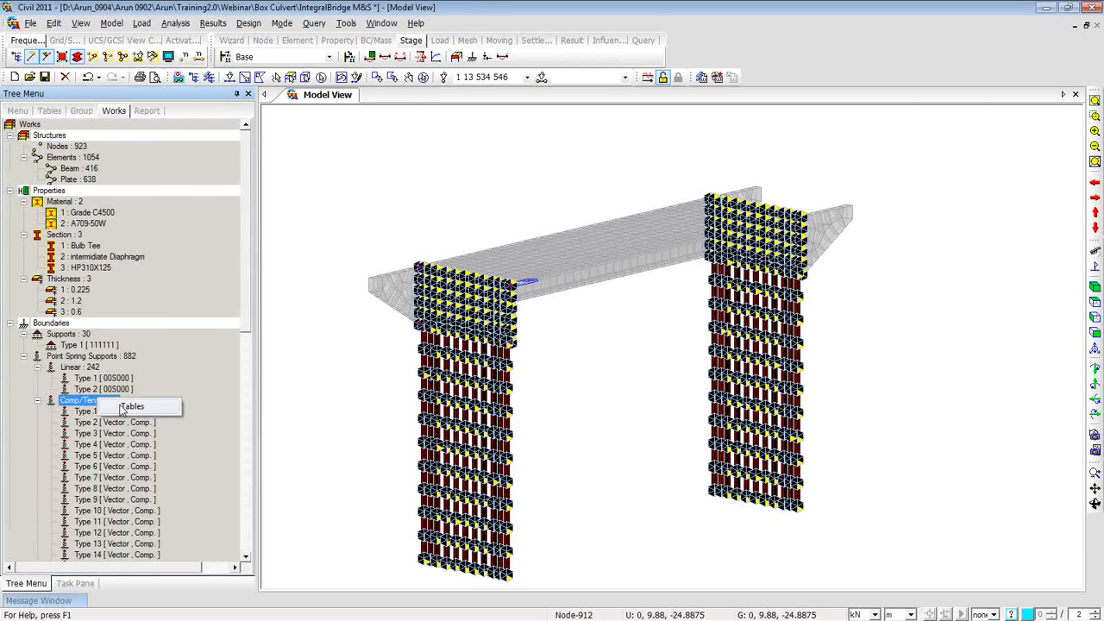
left_click(123, 407)
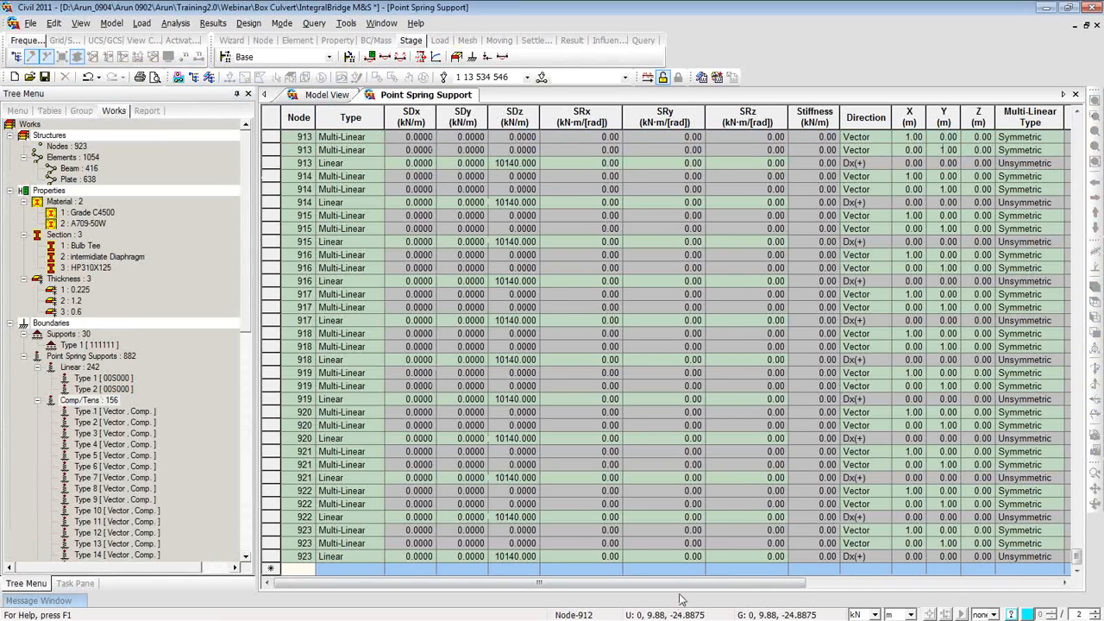
right_click(561, 343)
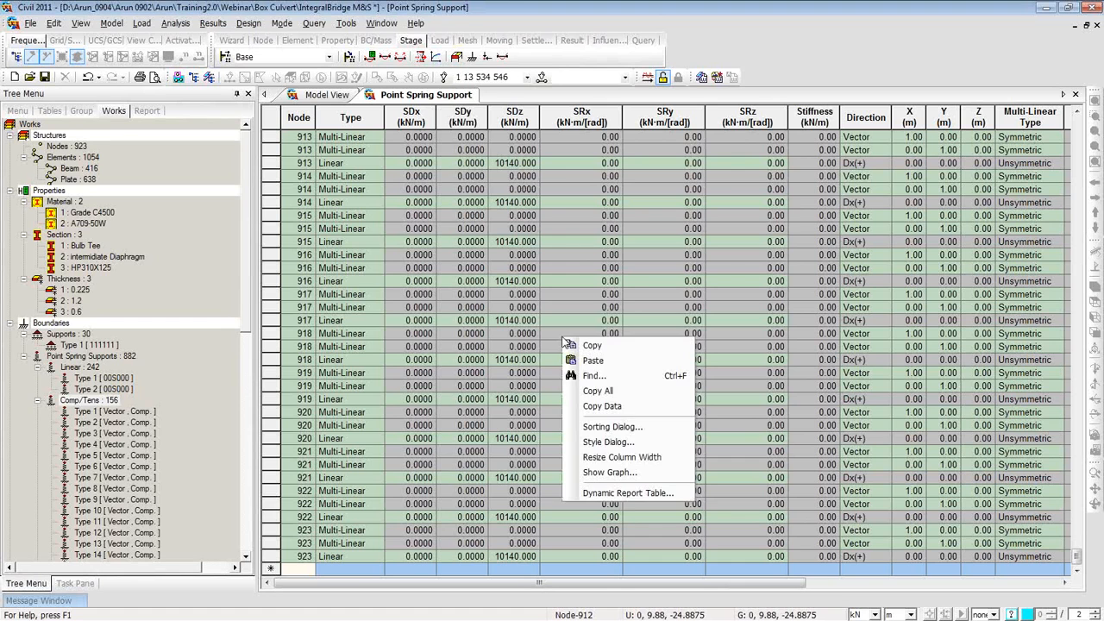
left_click(599, 430)
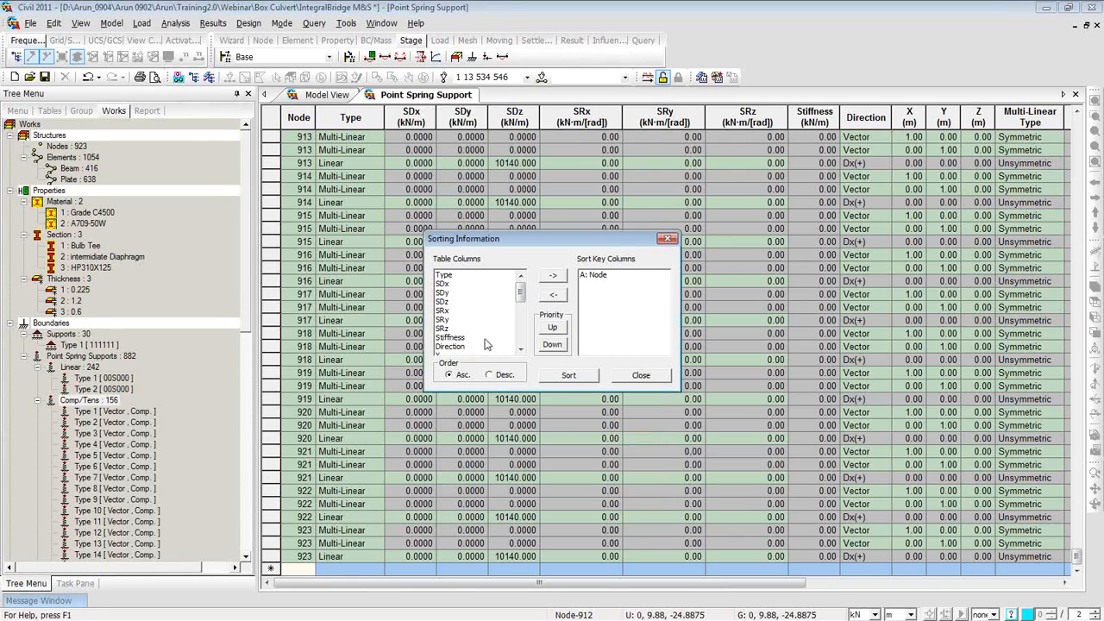
left_click(450, 275)
left_click(552, 275)
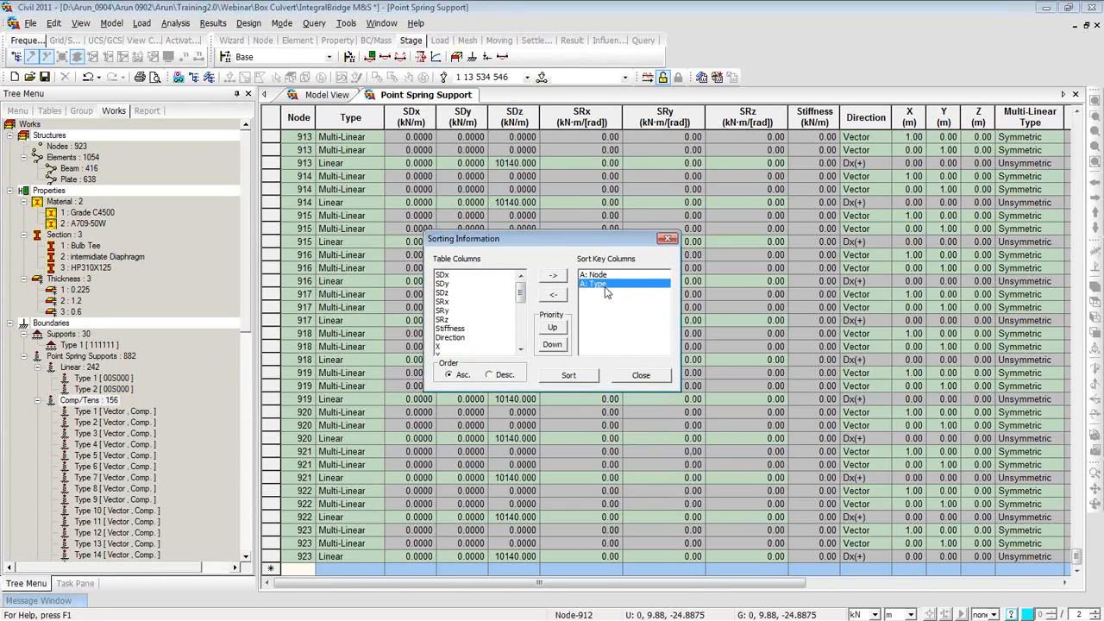
left_click(552, 327)
left_click(569, 375)
left_click(641, 375)
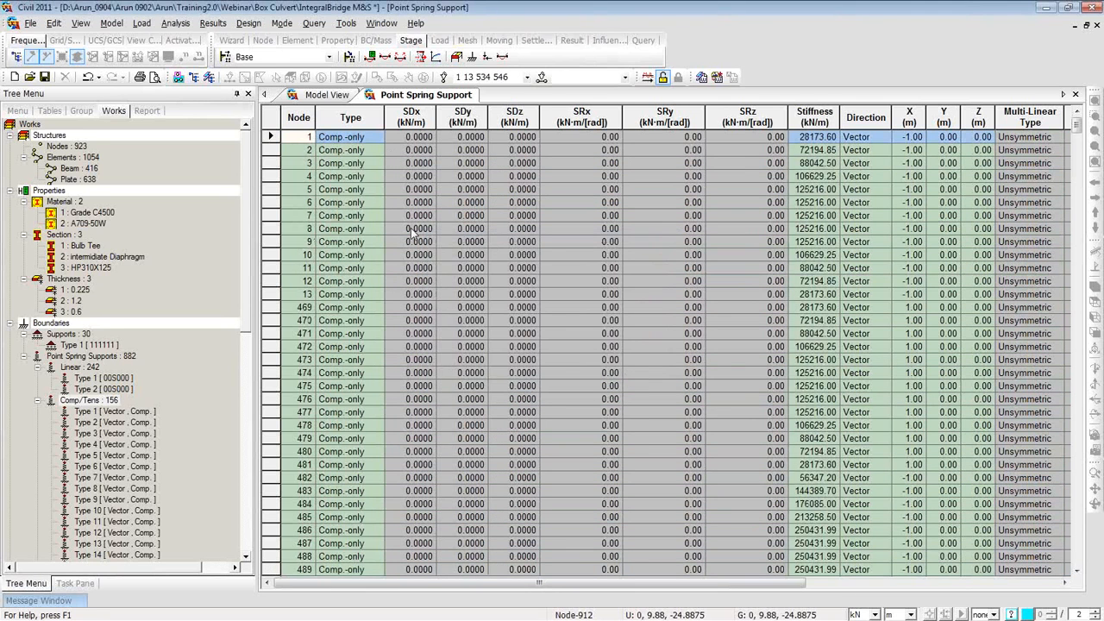
- Review the compression-only and multi-linear springs in the sorted point spring table, and close it
scroll(454, 429, "down", 2)
scroll(455, 429, "down", 3)
scroll(707, 447, "down", 3)
scroll(779, 472, "down", 16)
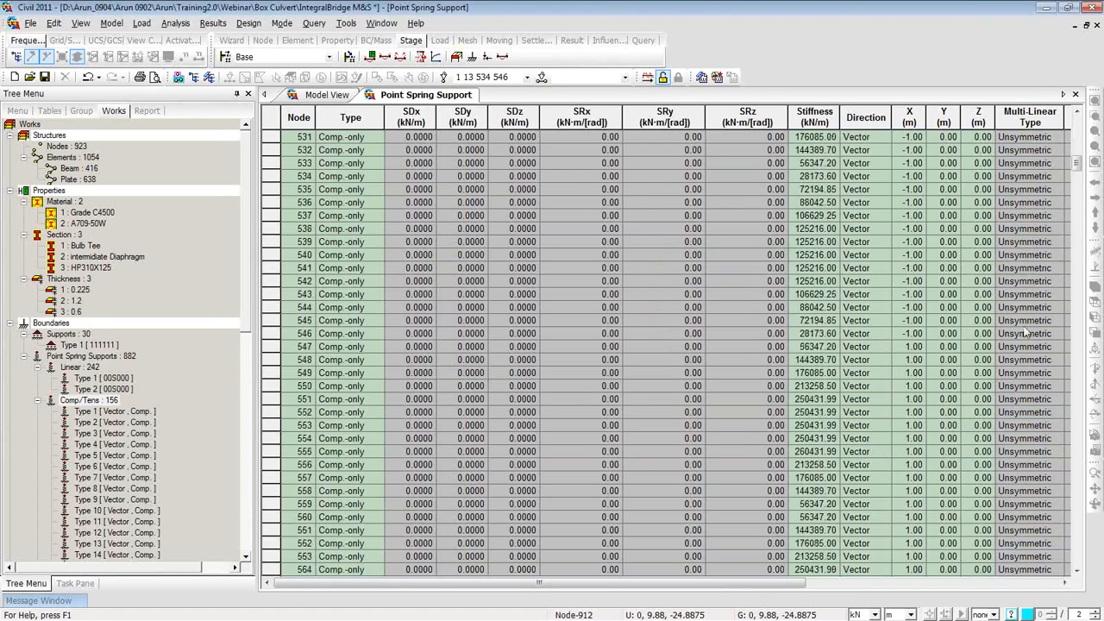
left_click_drag(1077, 166, 1021, 429)
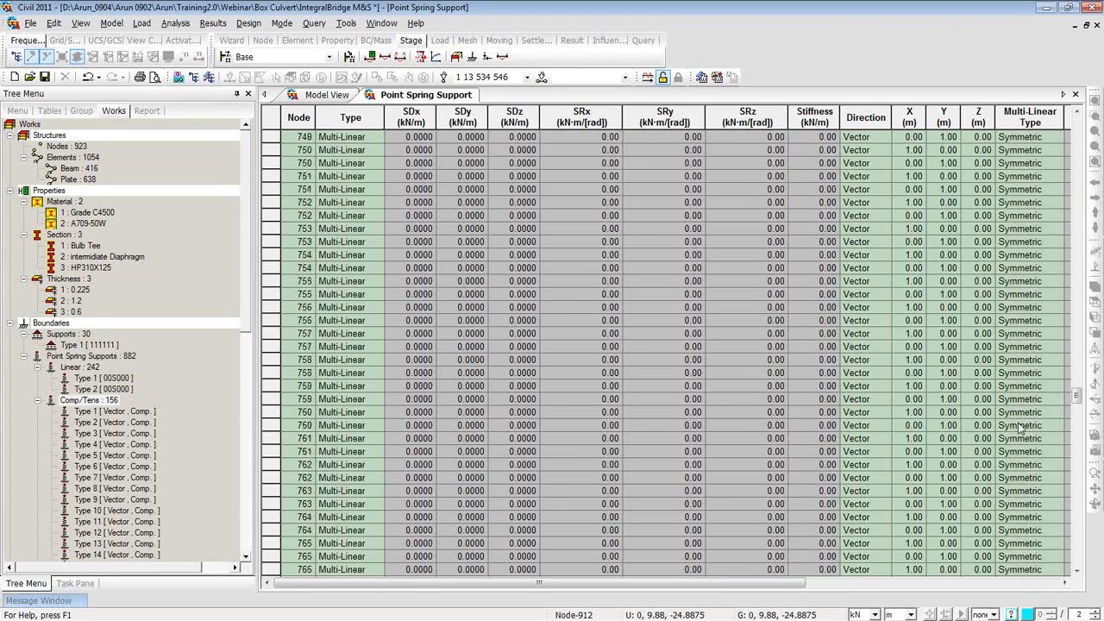
scroll(1016, 429, "up", 2)
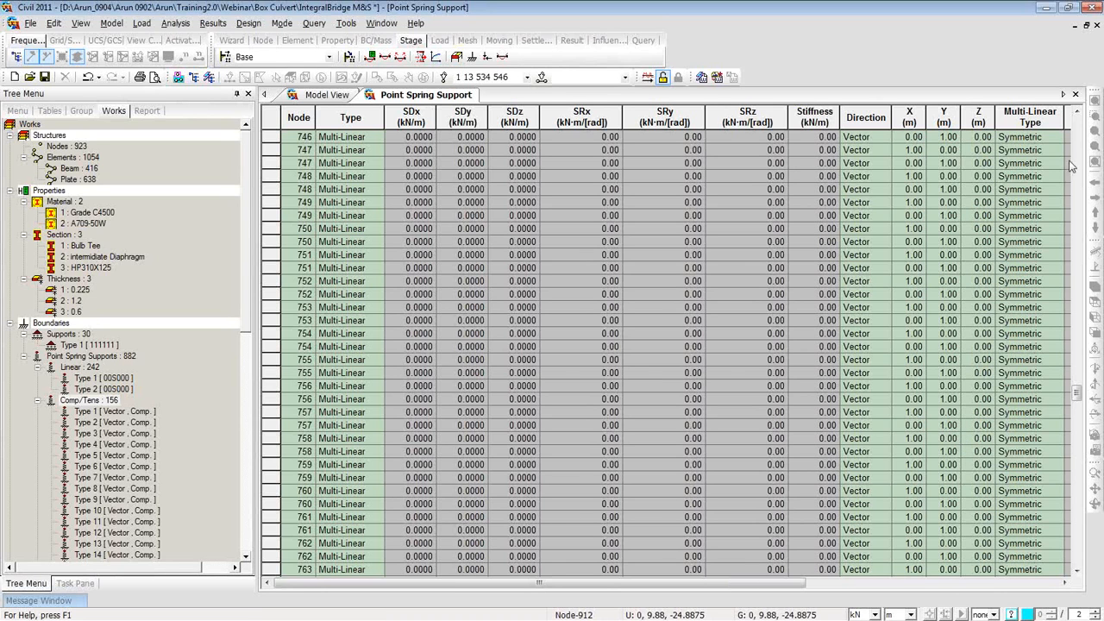
left_click(1076, 94)
- Examine the Point Spring Supports settings for the Multi-Linear type, and close them without applying anything
right_click(375, 164)
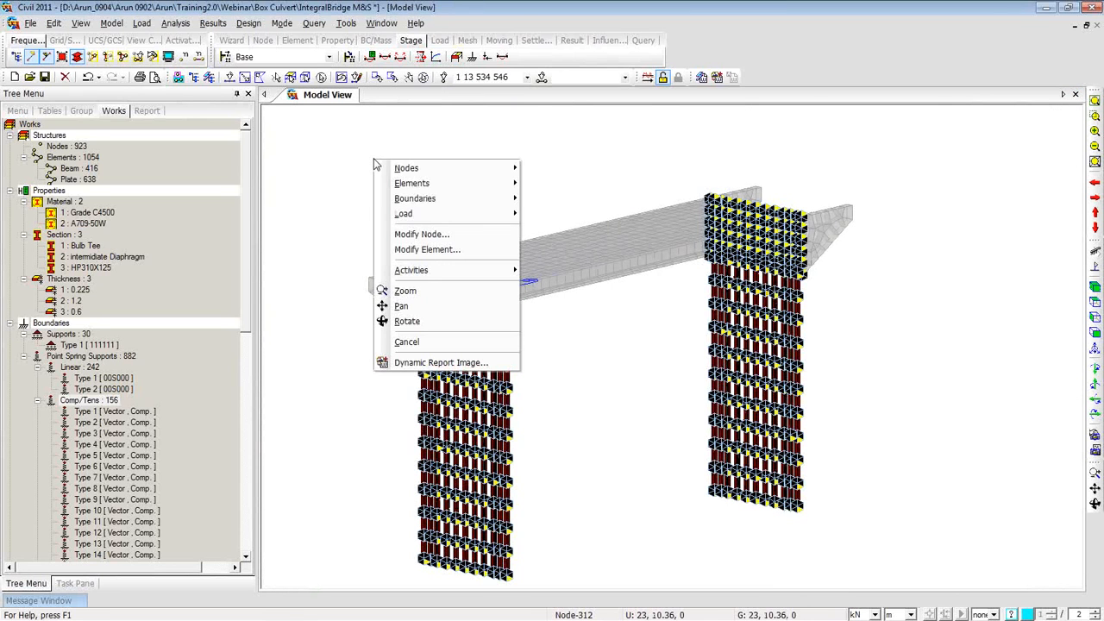
mouse_move(397, 200)
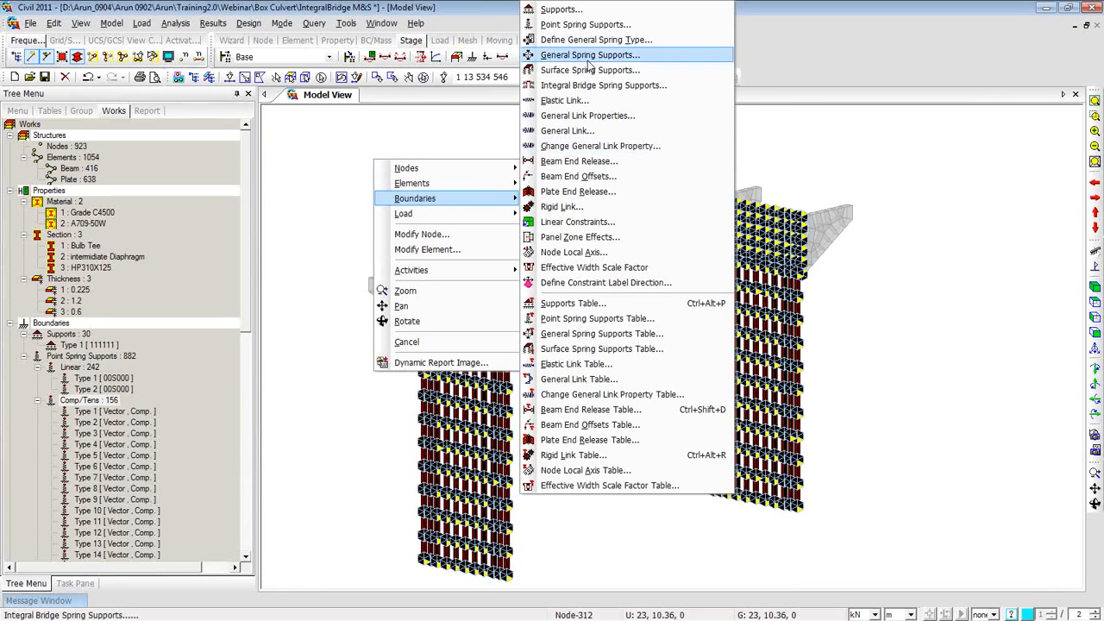
left_click(596, 28)
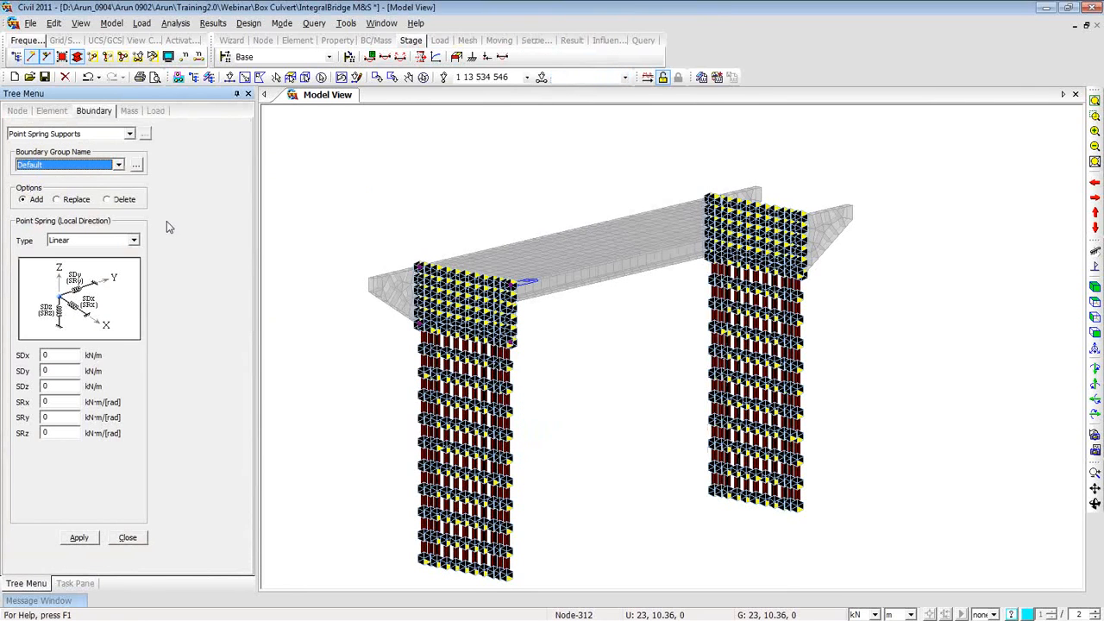
left_click(135, 242)
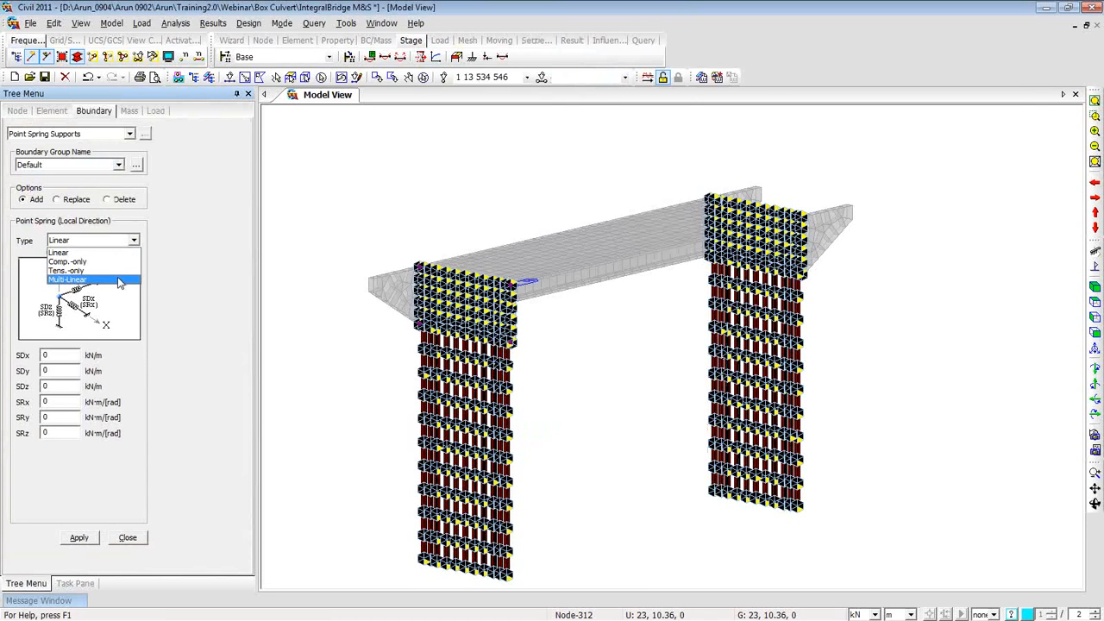
left_click(119, 281)
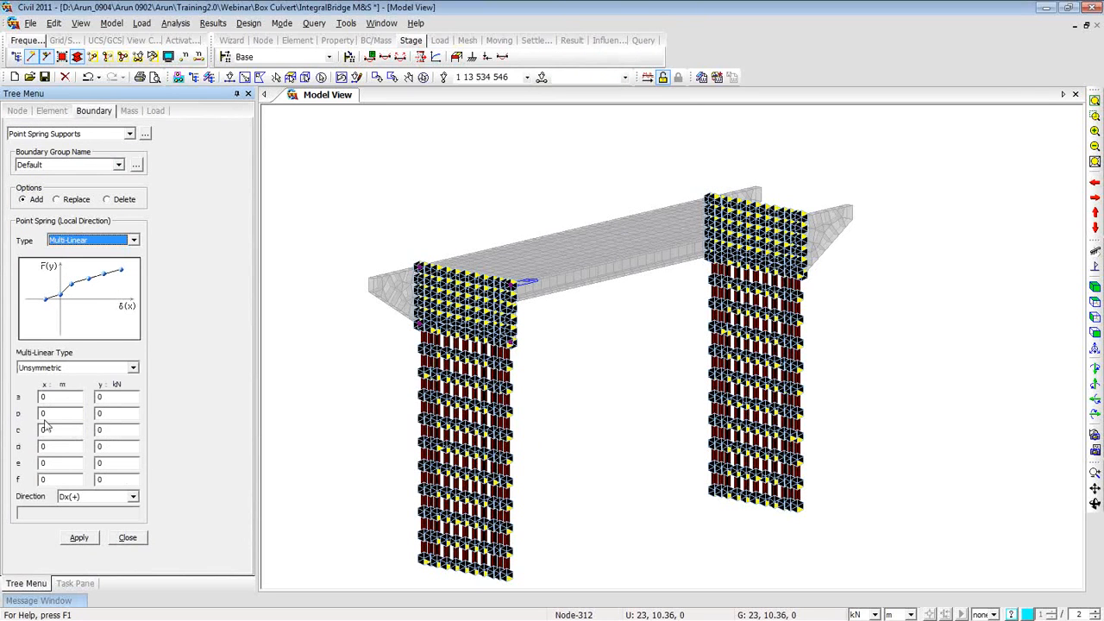
left_click(128, 541)
left_click(142, 545)
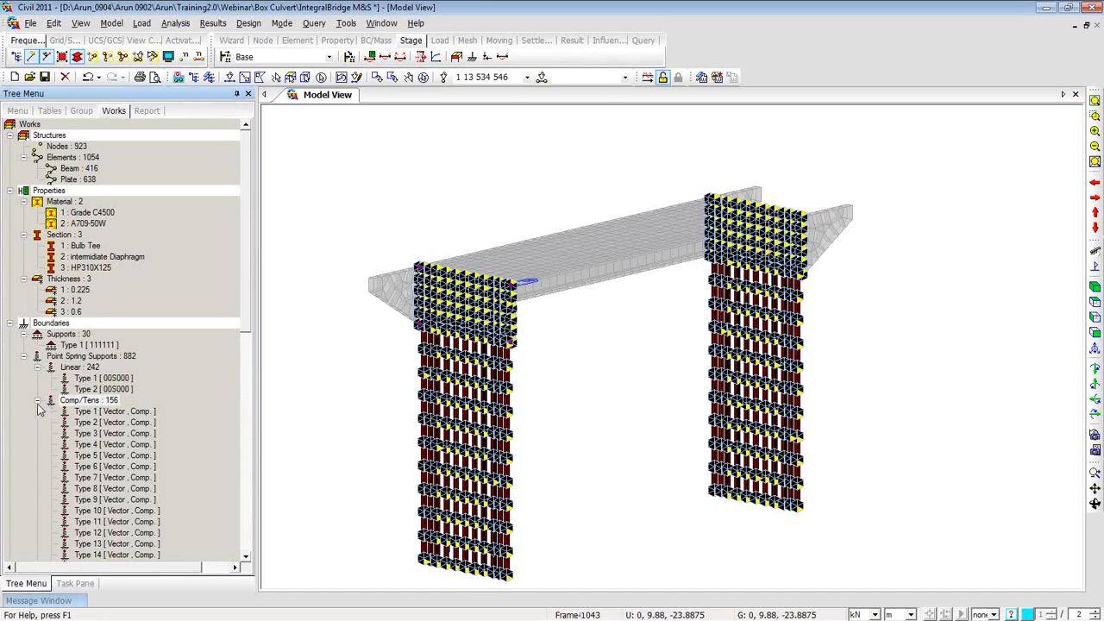
- Clear the node selection and delete the Type 1 [111111] supports from the model's boundaries
left_click(423, 76)
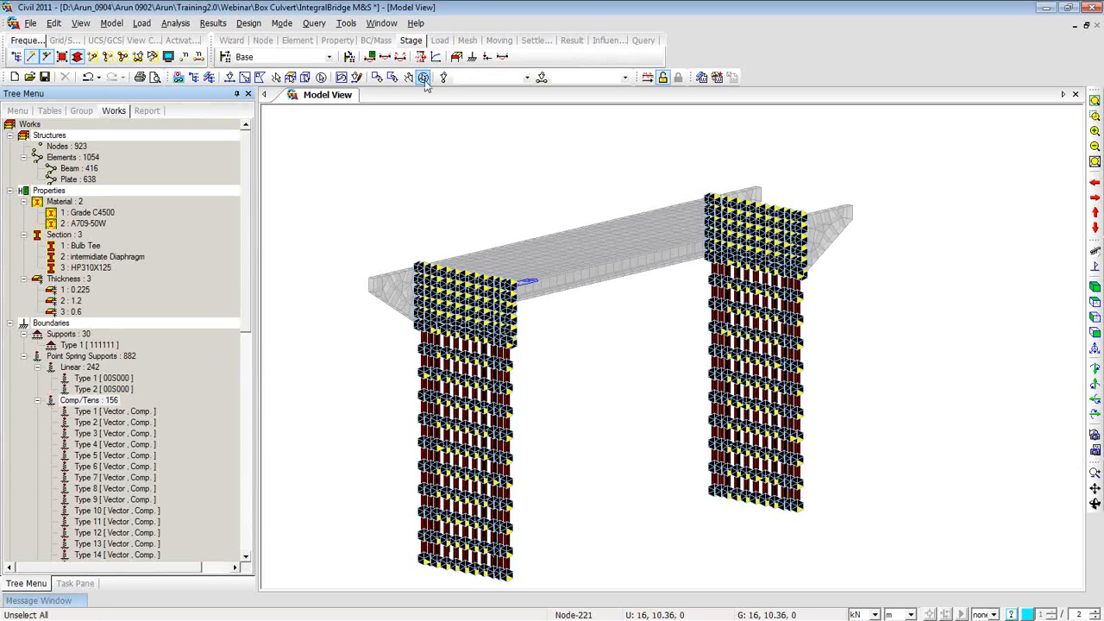
left_click(37, 401)
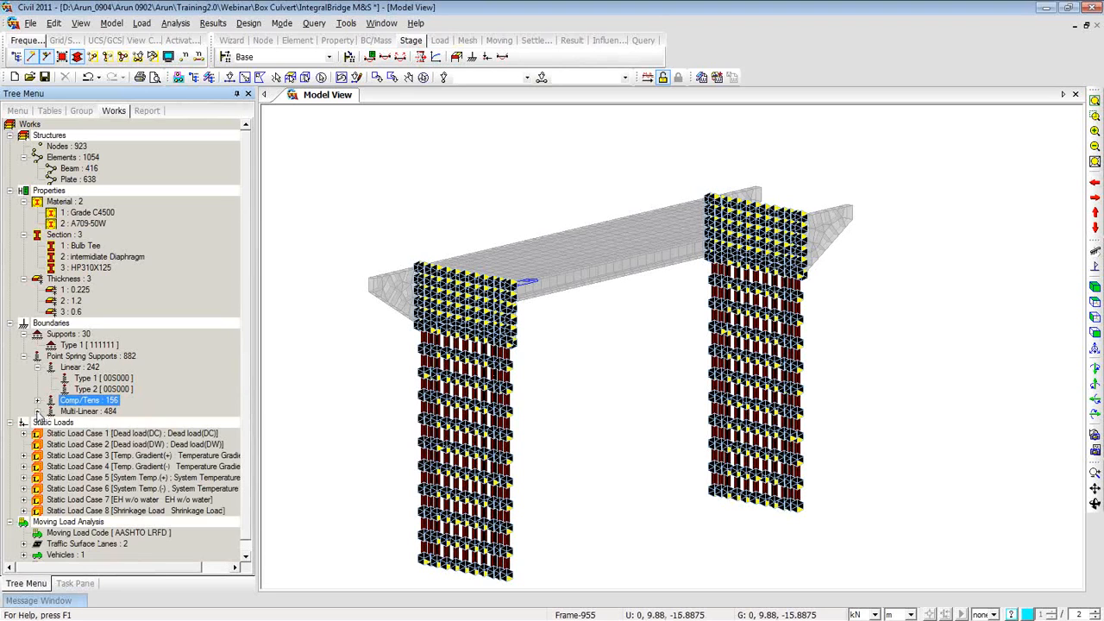
left_click(38, 368)
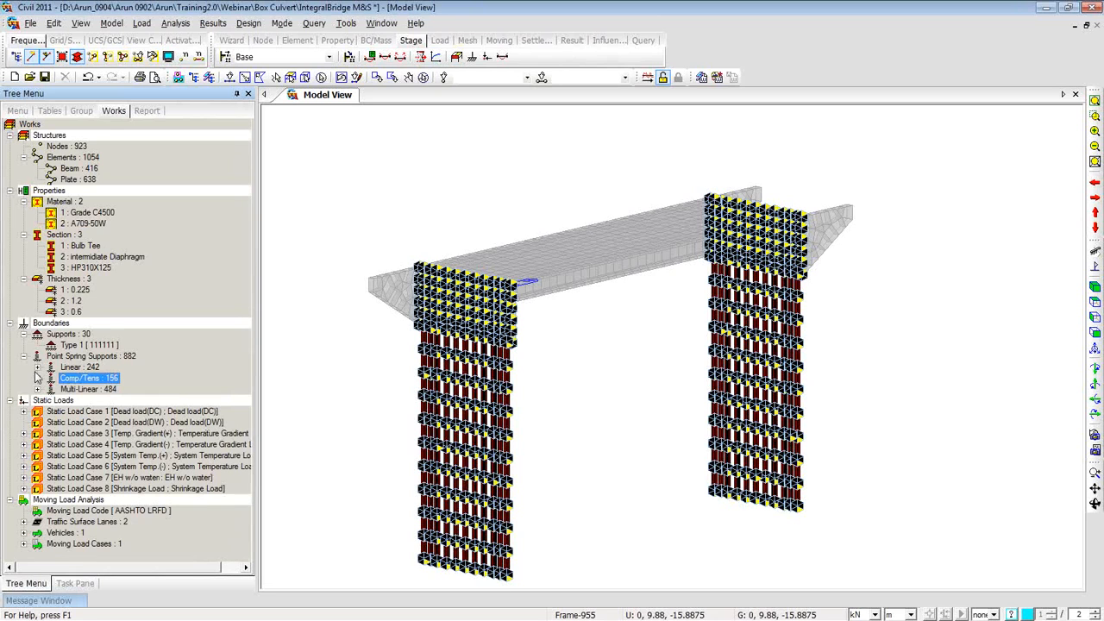
left_click(86, 346)
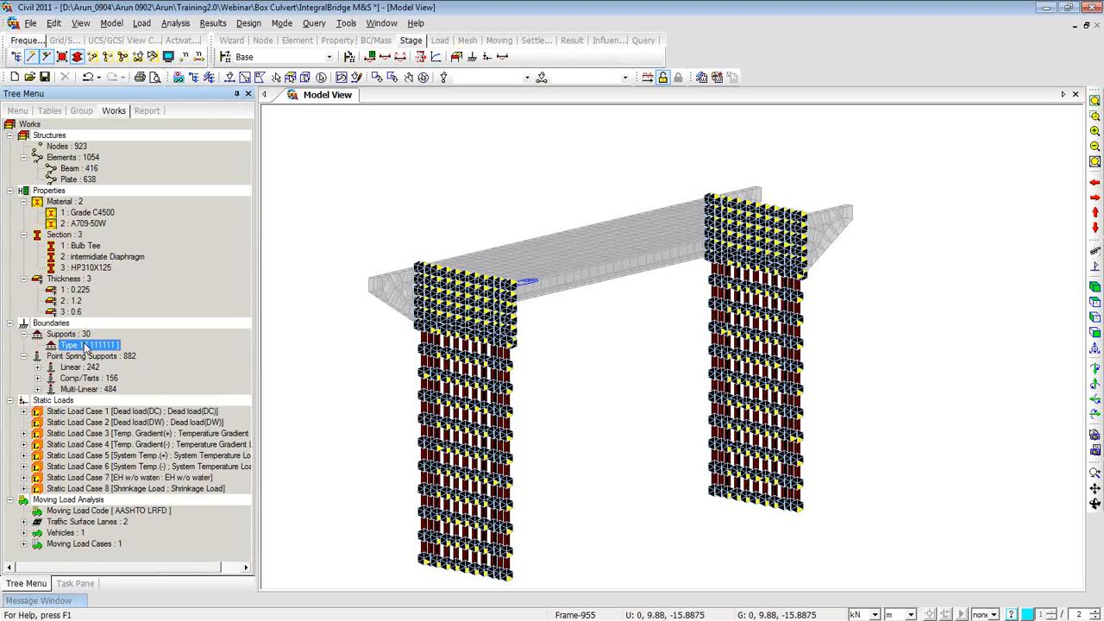
key("Delete")
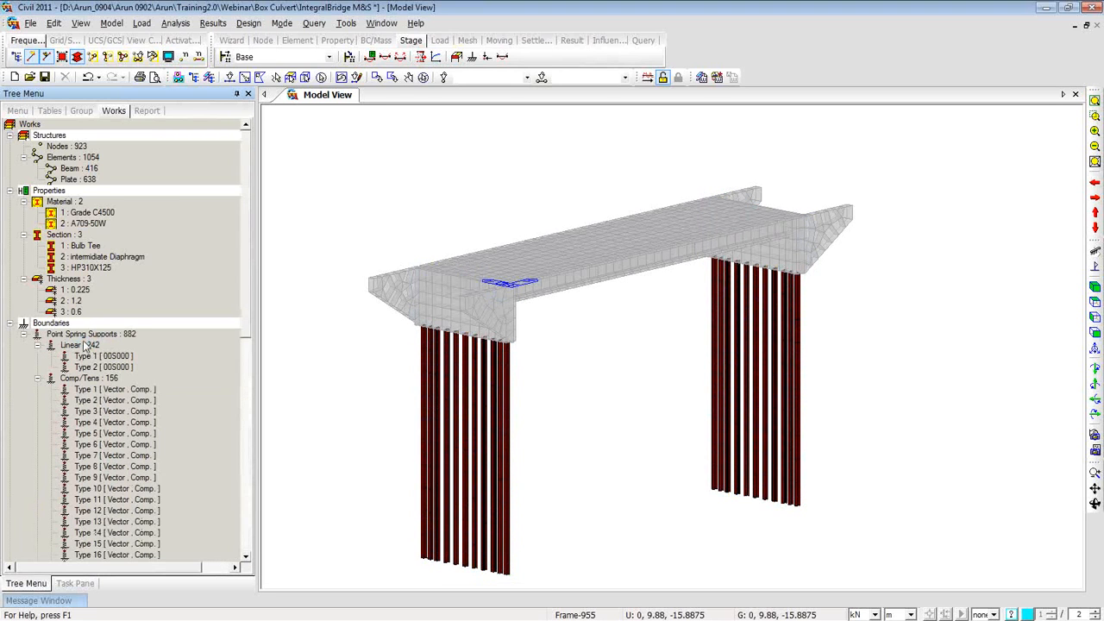
- Collapse the point spring lists in the model's boundaries and run the structural analysis
left_click(37, 378)
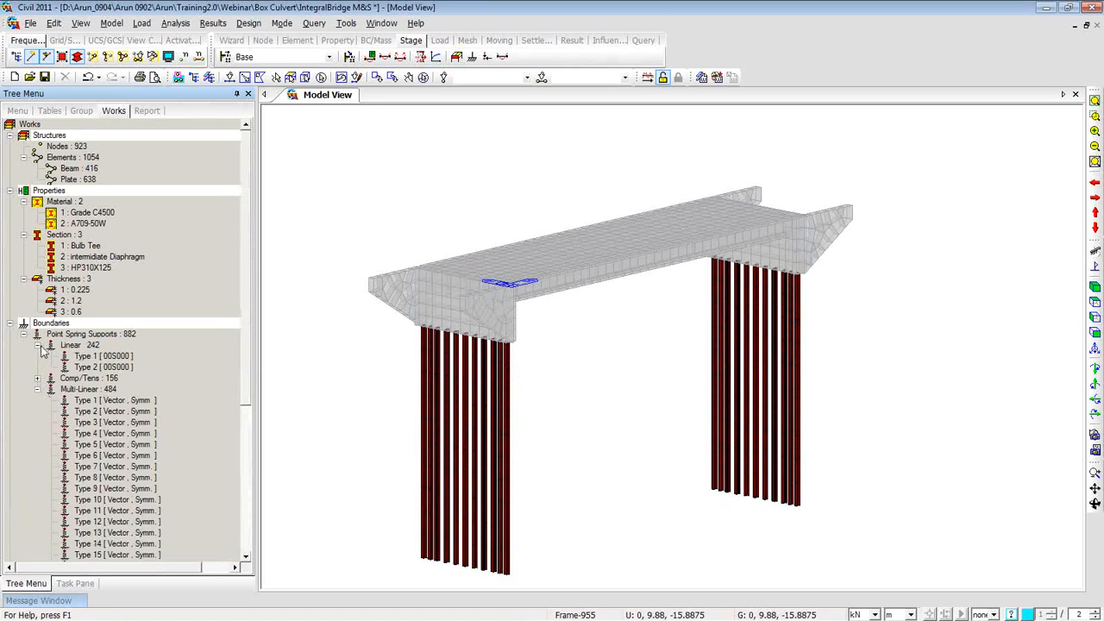
left_click(37, 345)
left_click(37, 367)
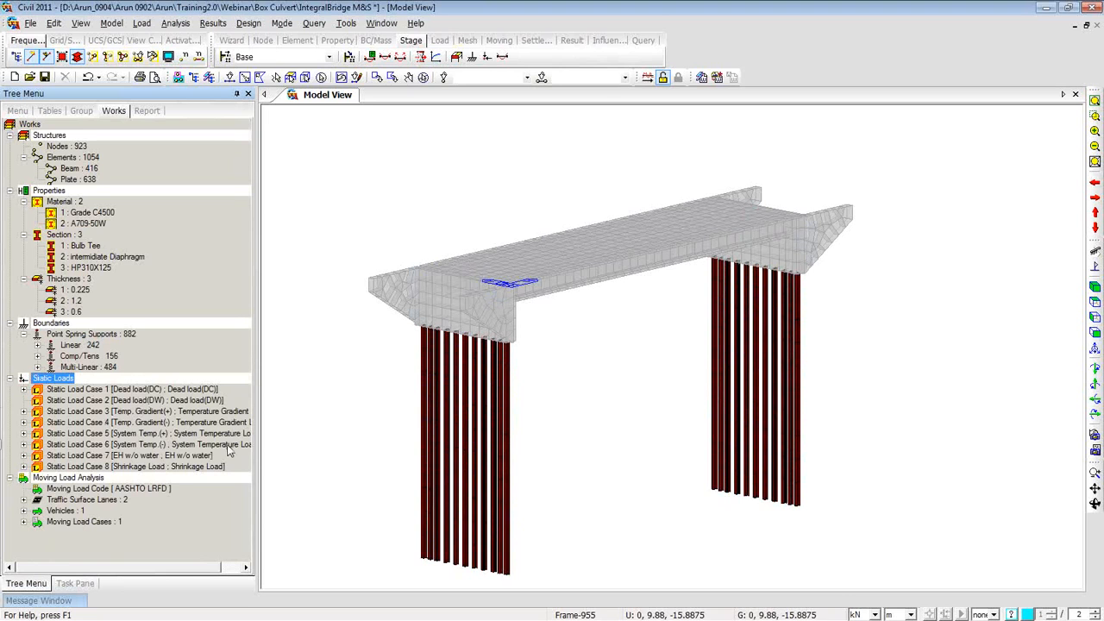
left_click(646, 77)
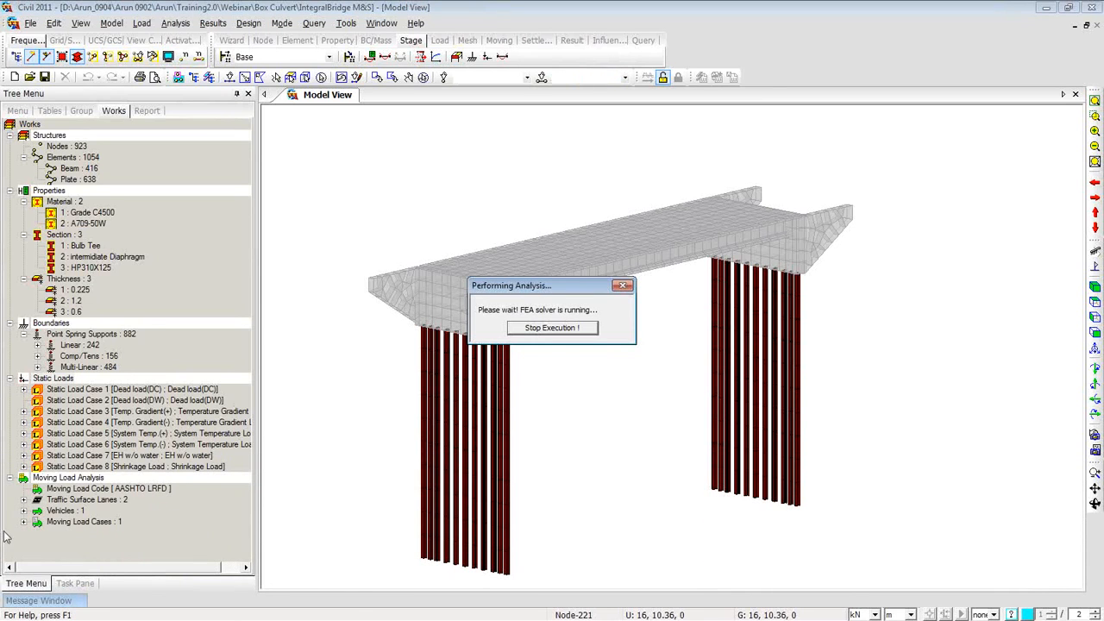
mouse_move(80, 601)
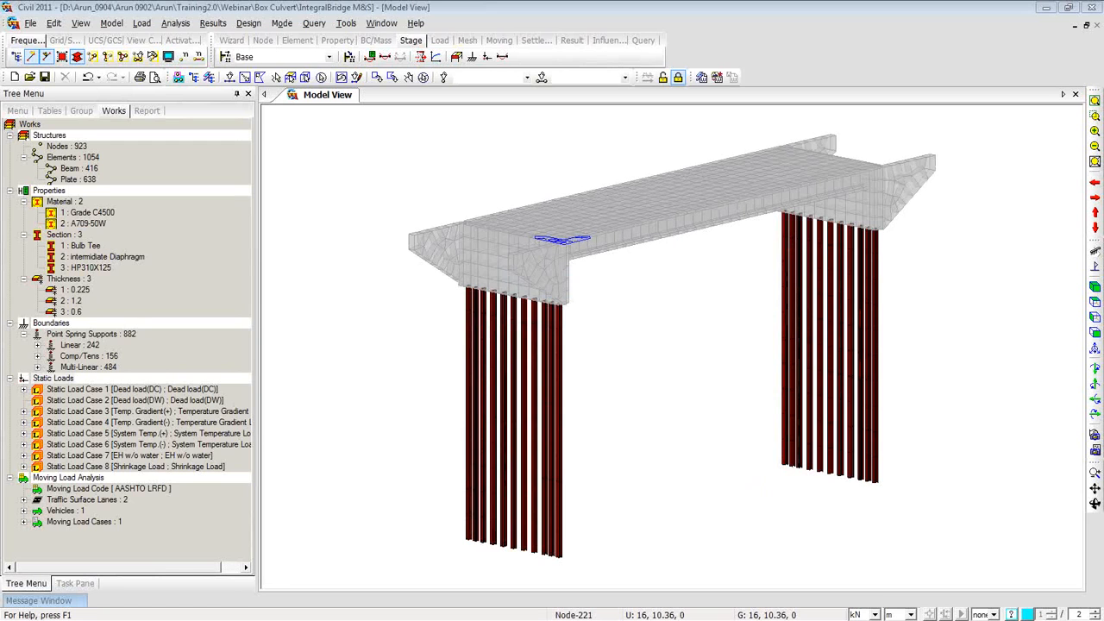
left_click(76, 599)
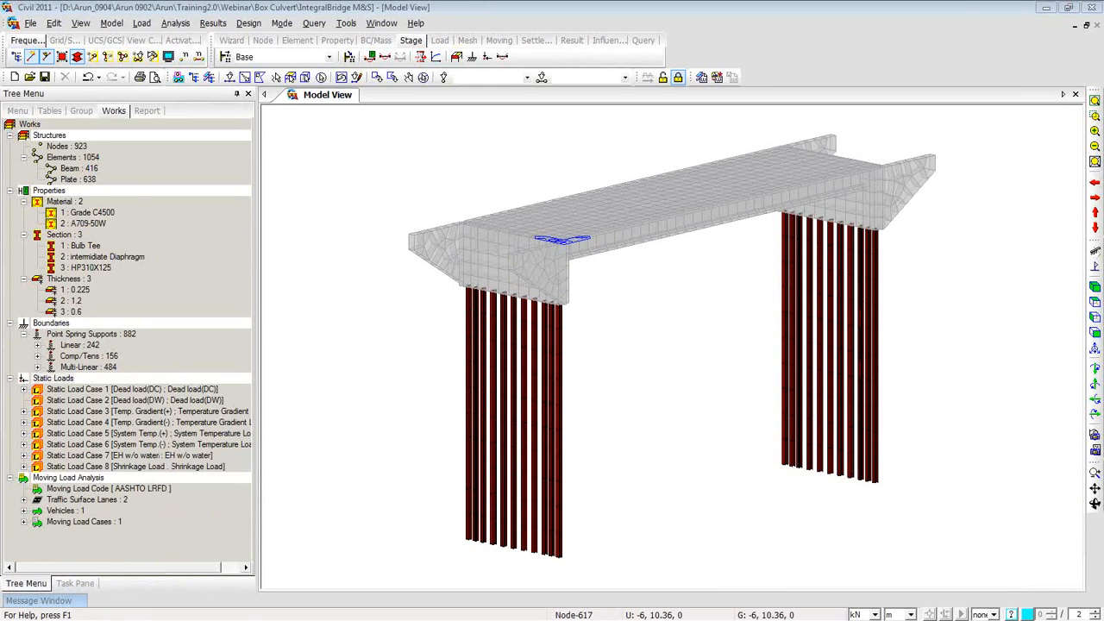
- Display the DXYZ displacement contour for the Dead load(DC) case, with the deformed shape and legend turned on
right_click(329, 167)
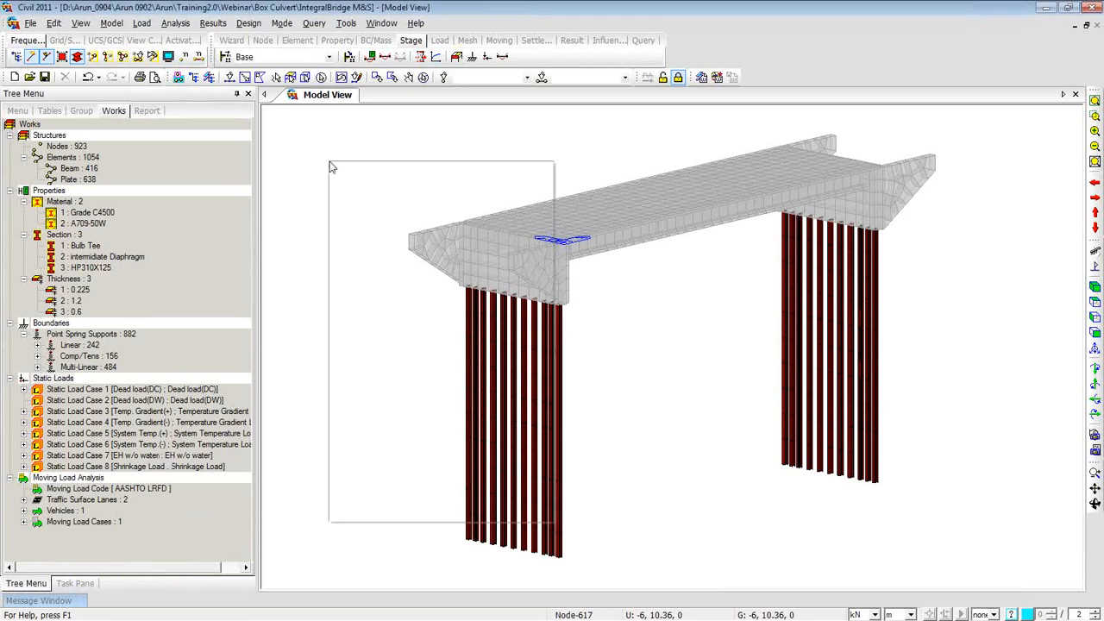
mouse_move(371, 186)
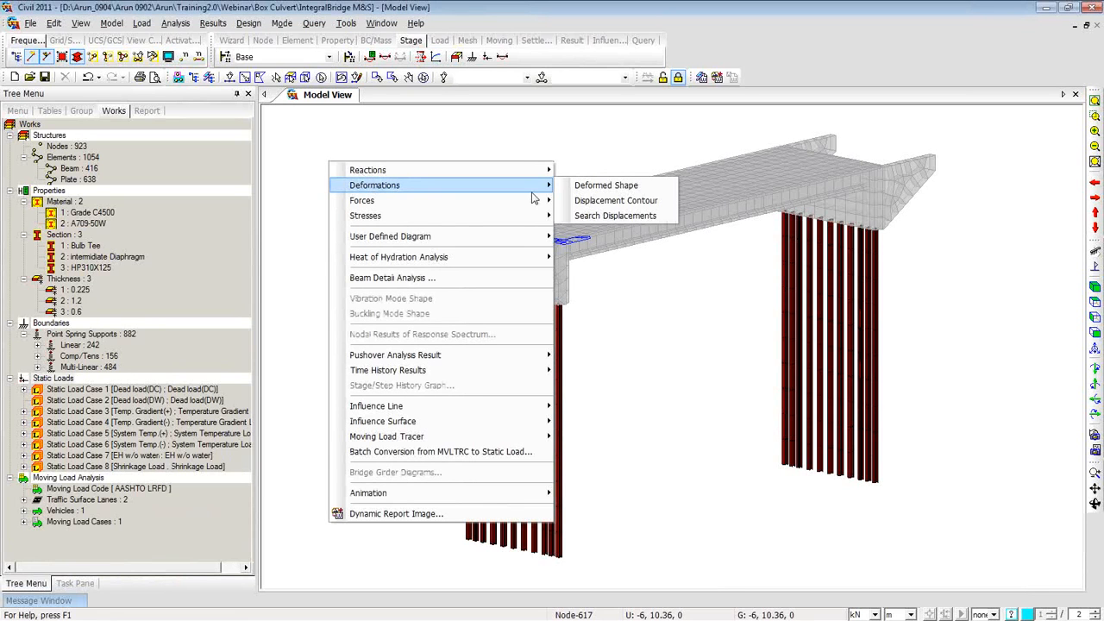
left_click(594, 202)
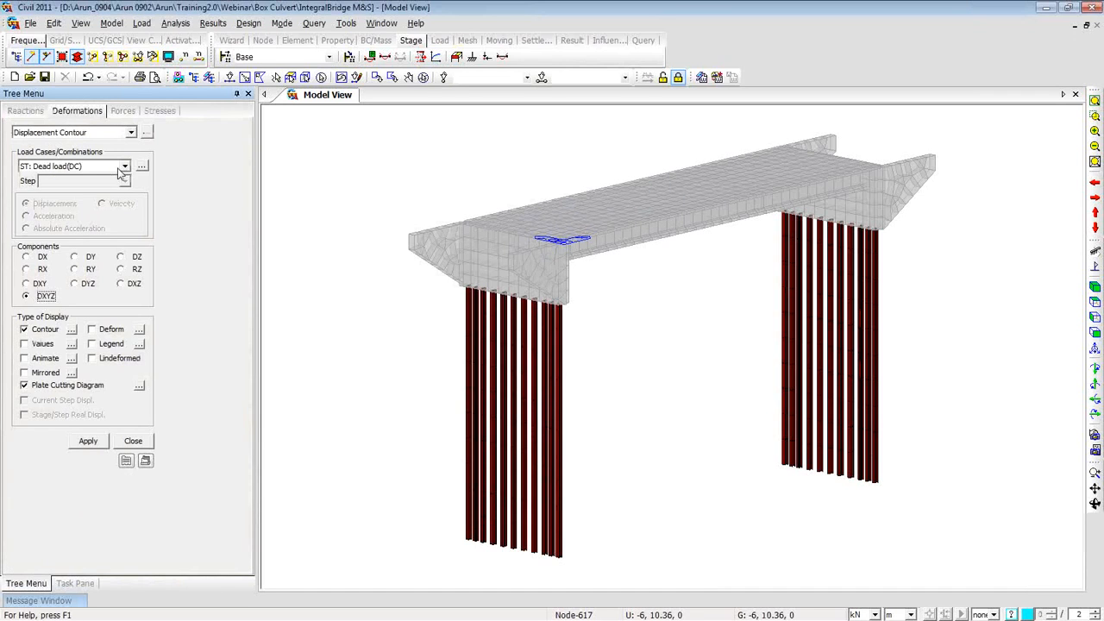
left_click(124, 167)
left_click(125, 168)
left_click(91, 329)
left_click(91, 343)
left_click(88, 440)
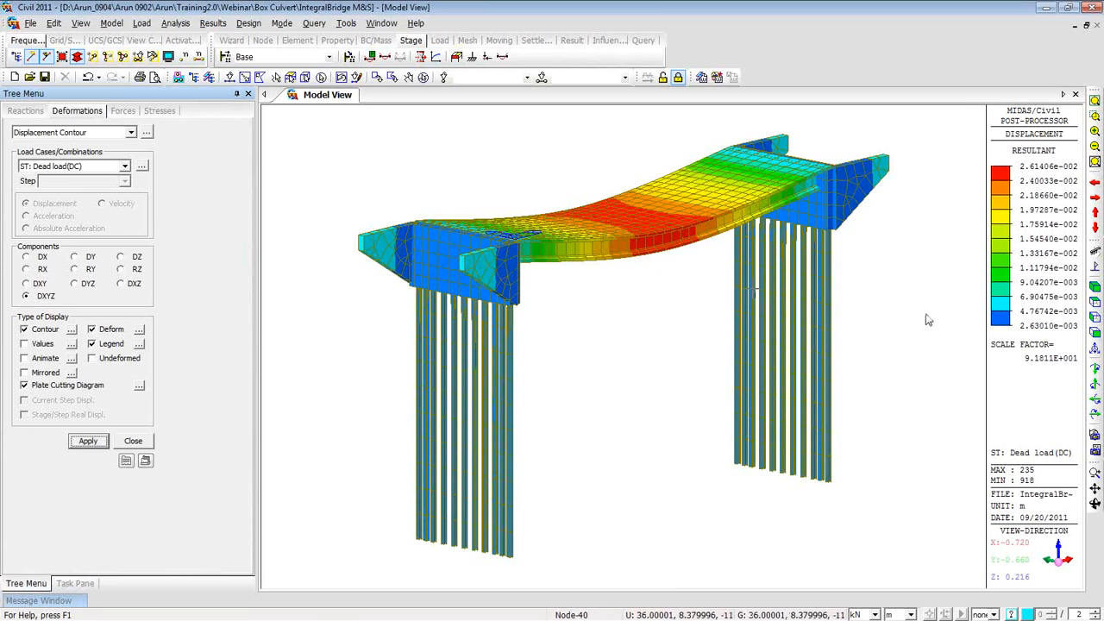
- Select the piles under both abutments in front view and activate only them to show their displacement contour in 3D
left_click(1095, 335)
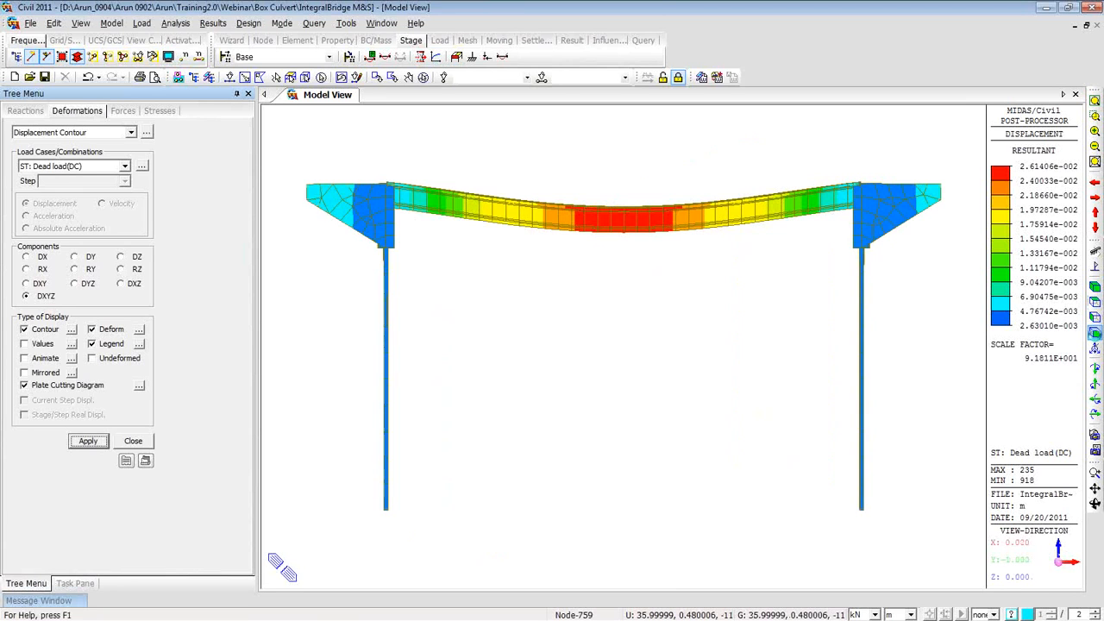
left_click(230, 77)
left_click_drag(436, 530, 346, 255)
left_click_drag(893, 538, 809, 263)
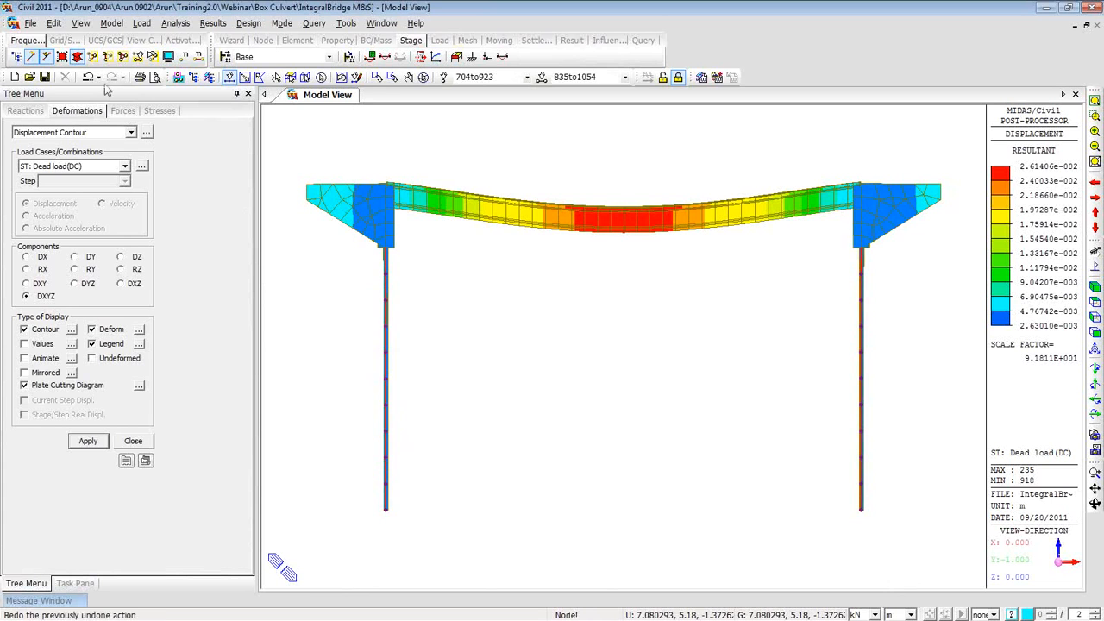
left_click(92, 57)
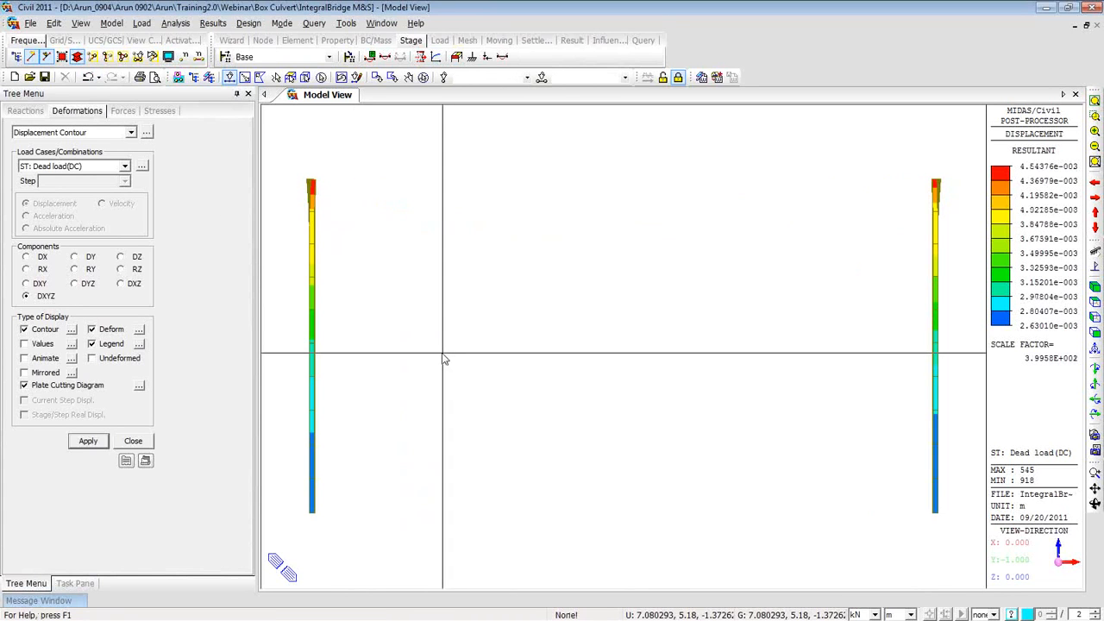
middle_click_drag(436, 376, 497, 391, "ctrl")
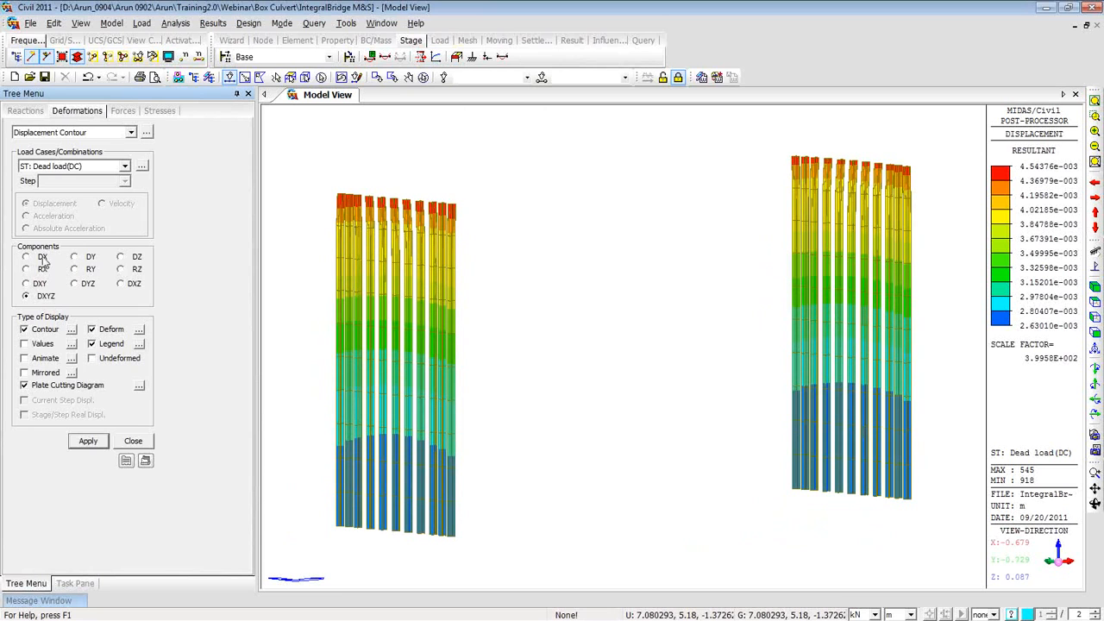
- Display the piles' axial force Fx beam diagram for Dead load(DC) with solid fill, contour and legend, without the deformed shape
left_click(123, 112)
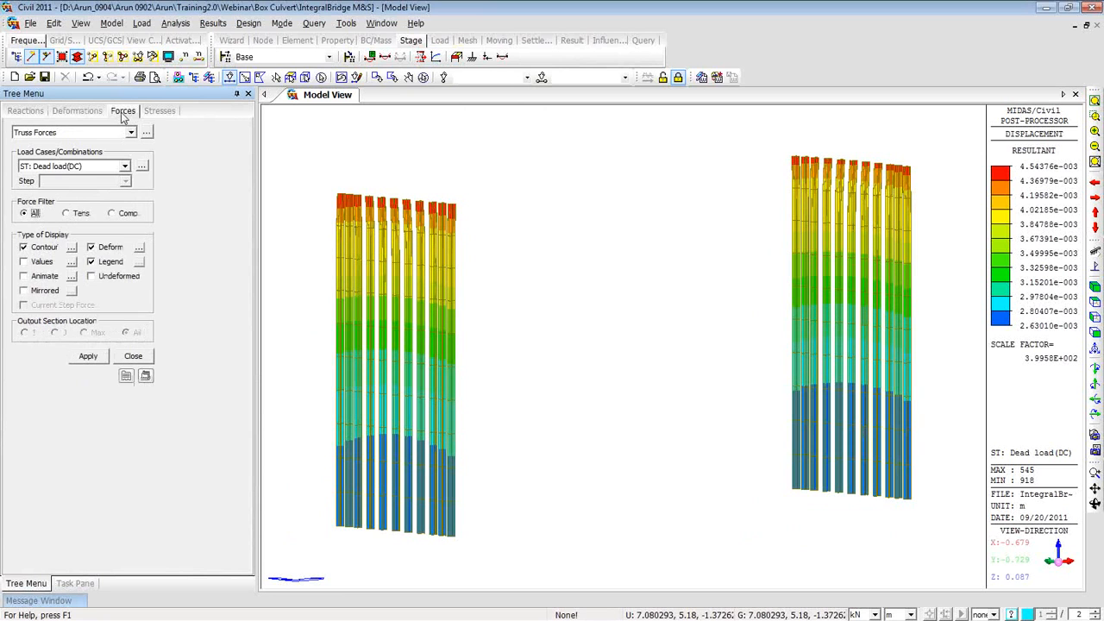
left_click(126, 167)
left_click(102, 178)
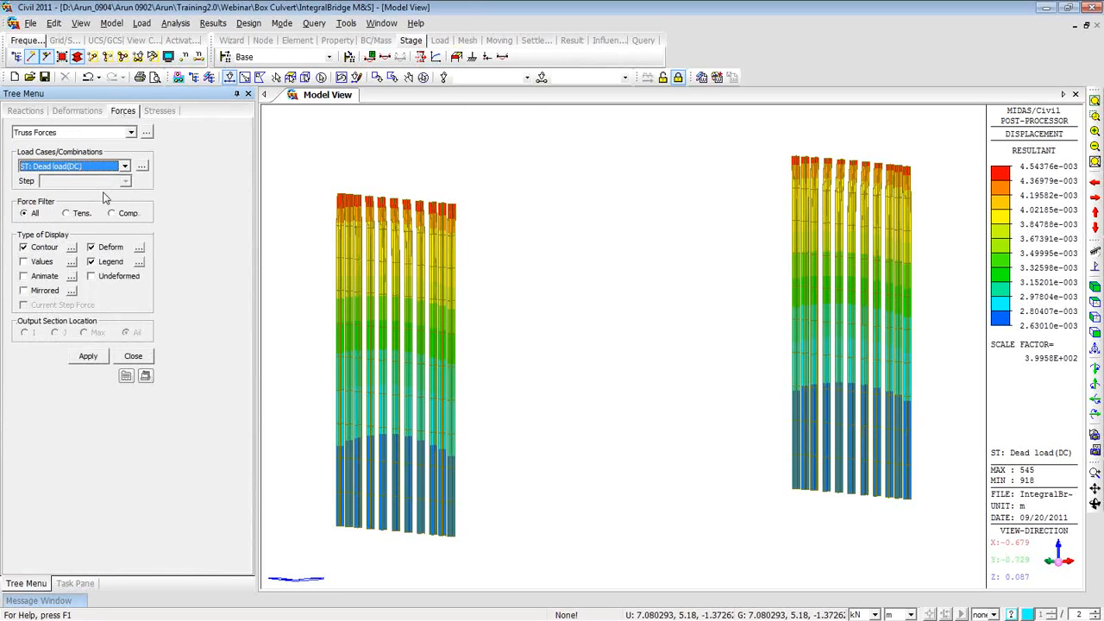
left_click(86, 136)
left_click(88, 162)
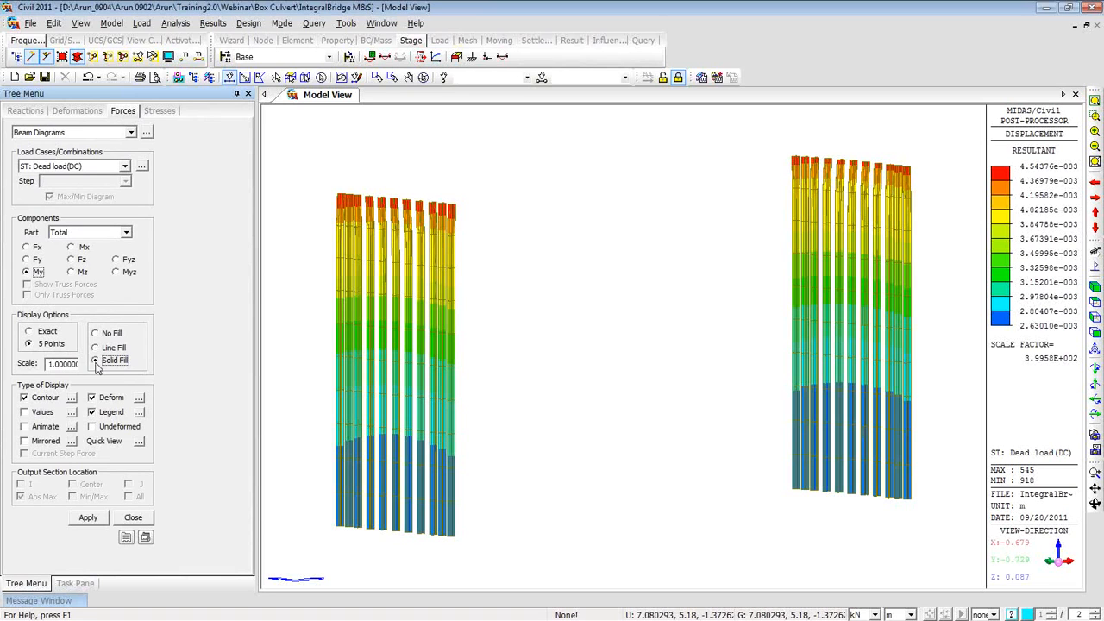
left_click(93, 399)
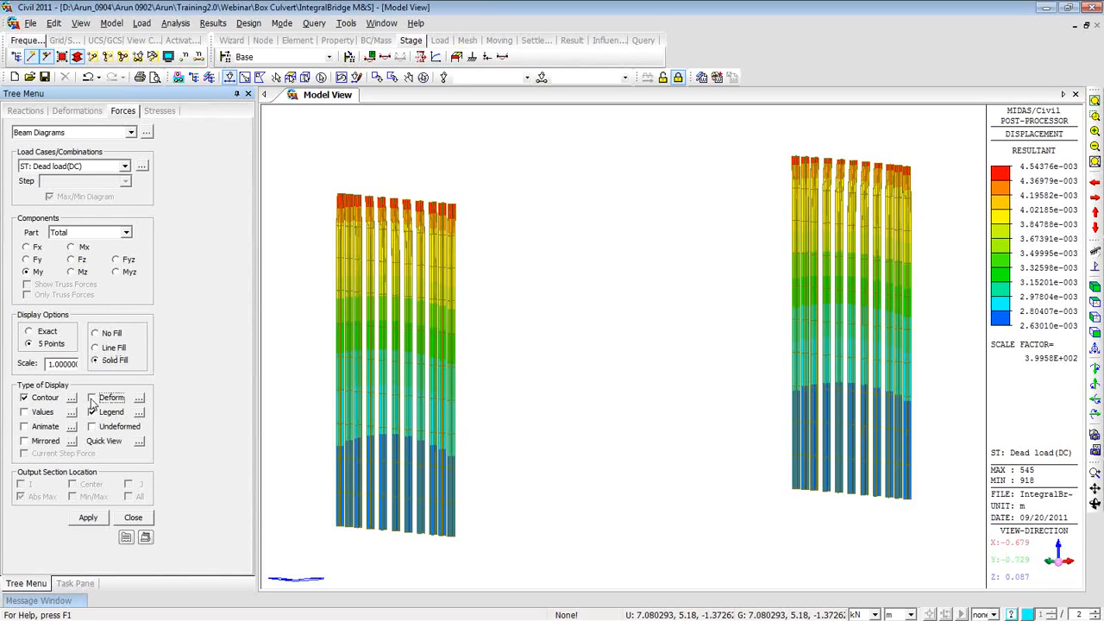
left_click(28, 248)
left_click(88, 518)
left_click_drag(497, 400, 525, 323)
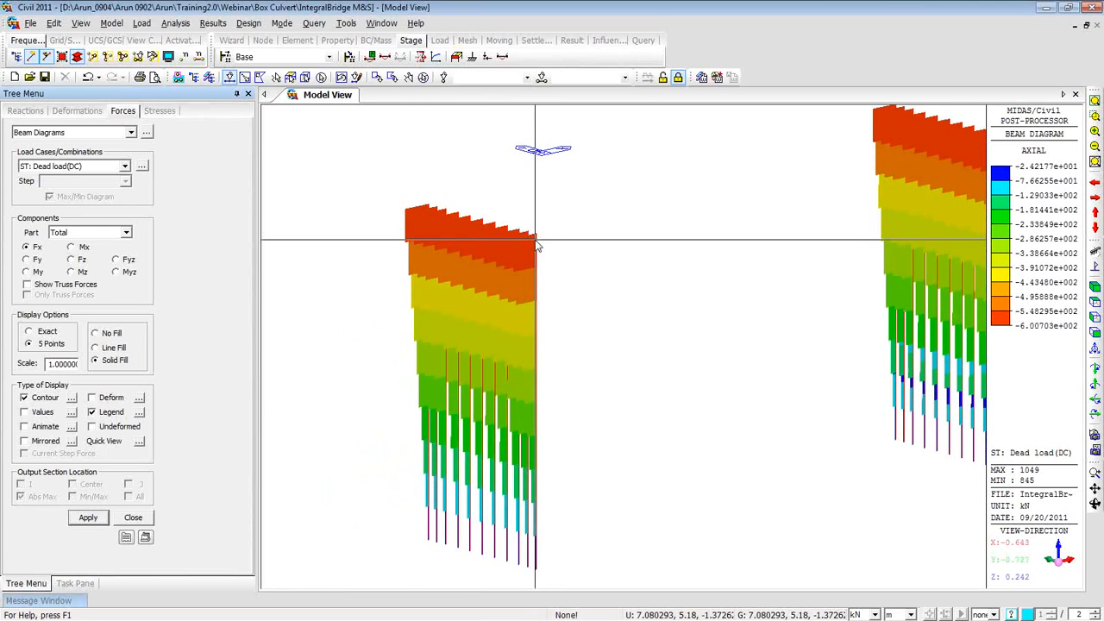
mouse_move(540, 577)
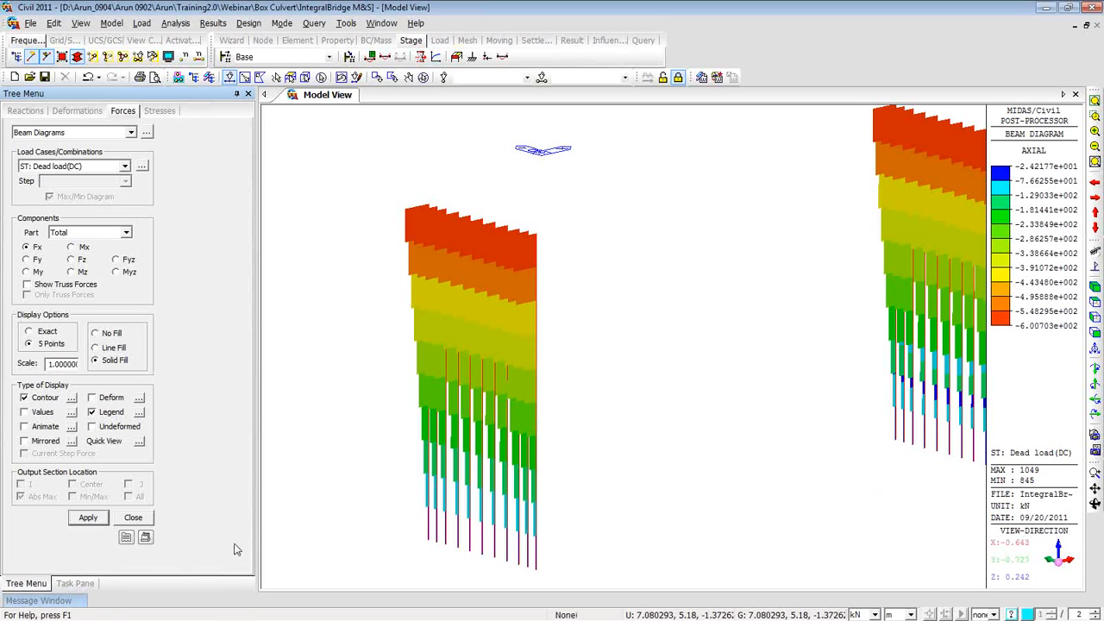
- Display the bending moment My beam diagram on the piles for Dead load(DC) and inspect it in 3D
left_click(27, 271)
left_click(88, 519)
middle_click_drag(382, 372, 503, 347, "ctrl")
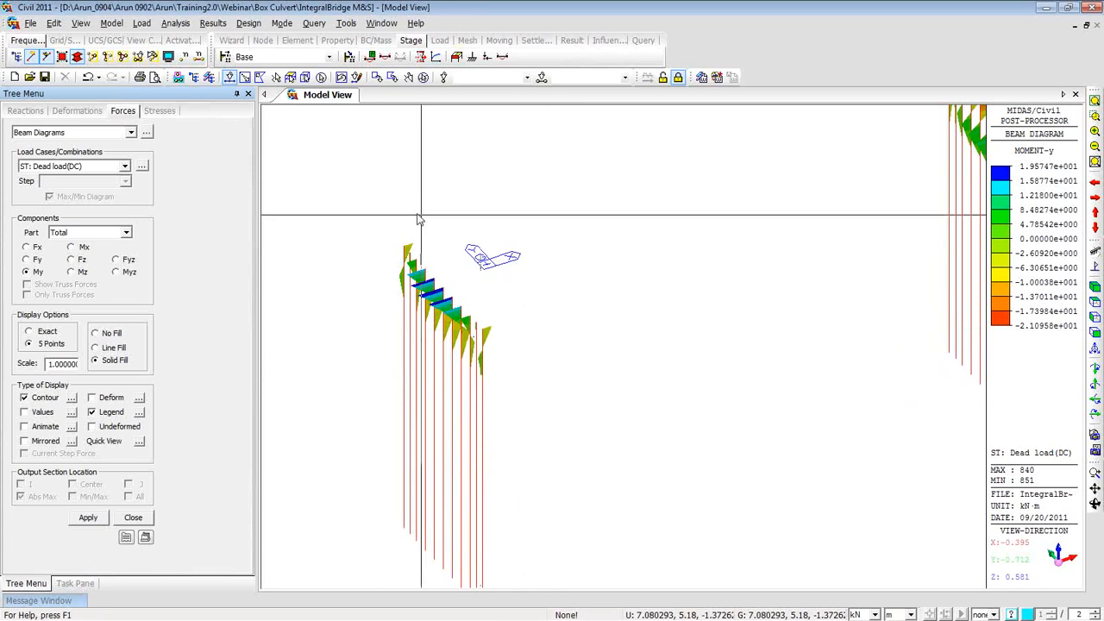
middle_click_drag(530, 385, 543, 357, "ctrl")
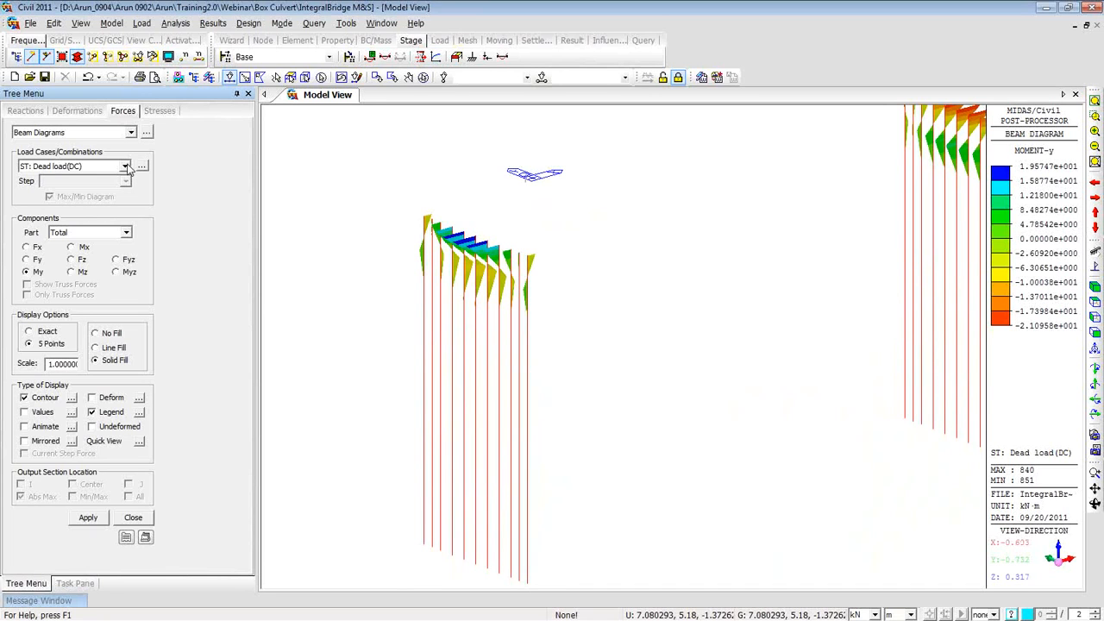
- Activate the whole bridge model again and inspect its My beam diagram from the side and in 3D
left_click(105, 57)
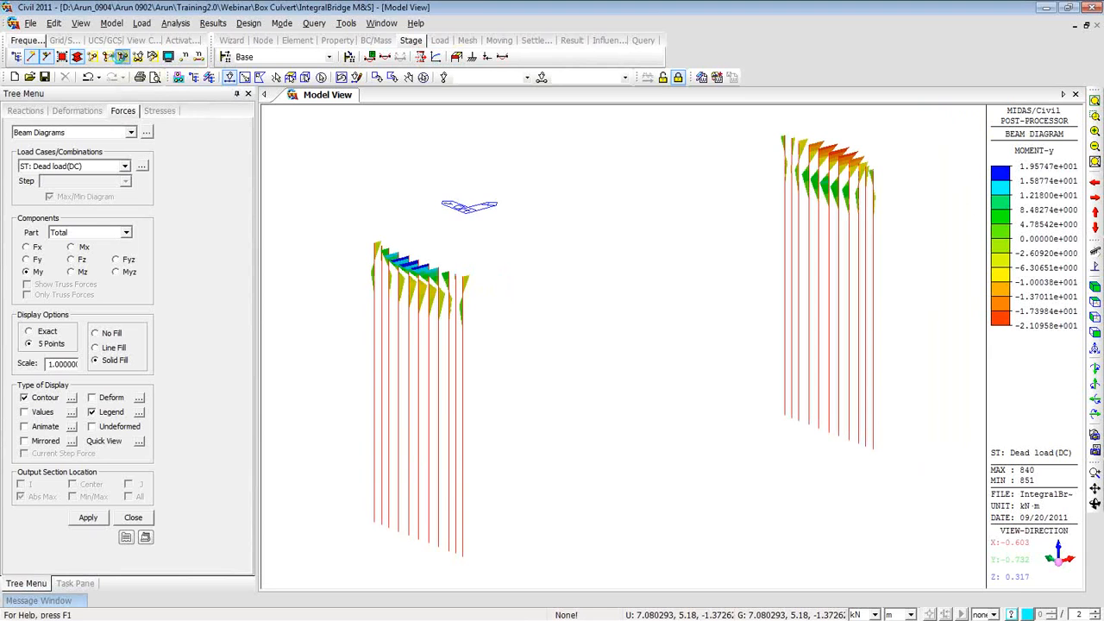
left_click(122, 57)
left_click_drag(587, 299, 574, 296)
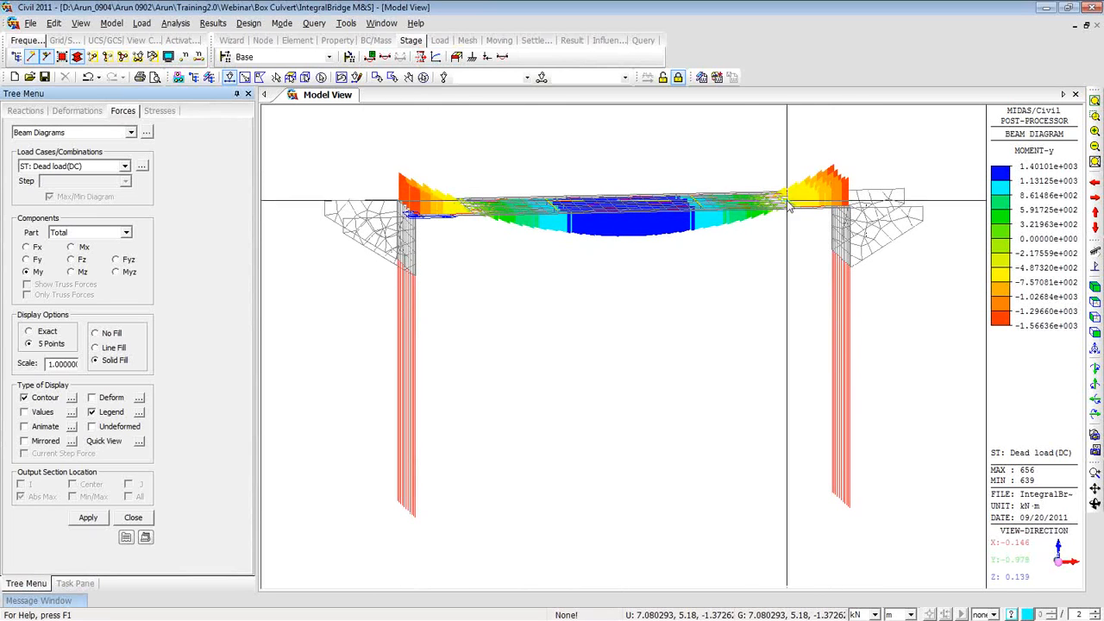
mouse_move(649, 295)
middle_mouse_down("ctrl")
mouse_move(587, 291)
mouse_move(621, 303)
mouse_move(665, 291)
mouse_move(677, 301)
mouse_move(658, 308)
middle_mouse_up("ctrl")
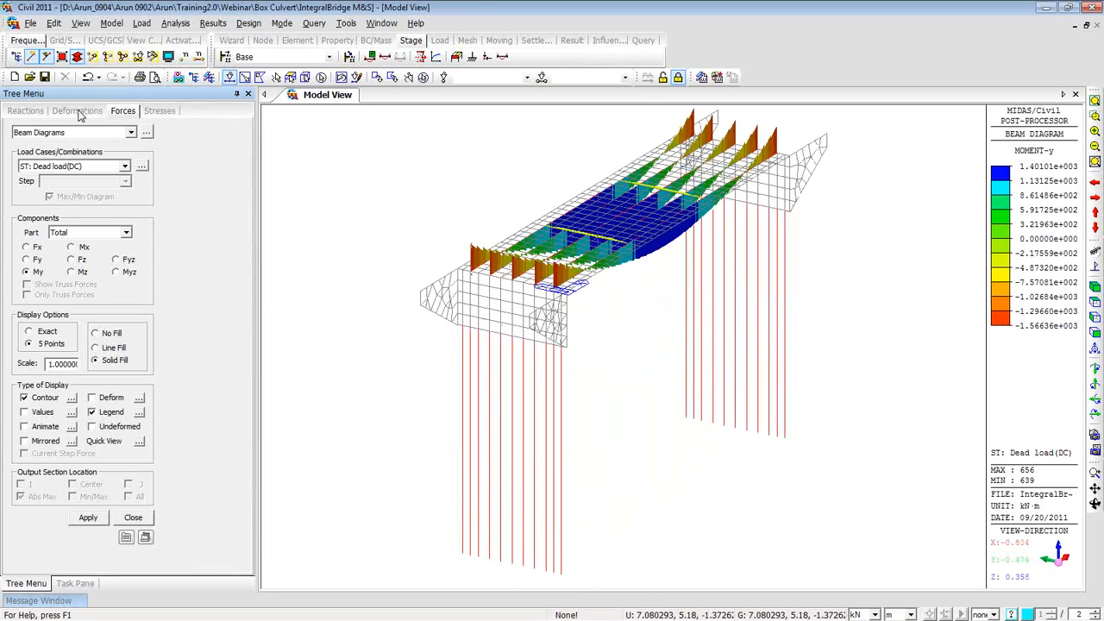
- Display the plate moment Mxx contour for Dead load(DC) on the deck, abutments and wingwalls
left_click(130, 132)
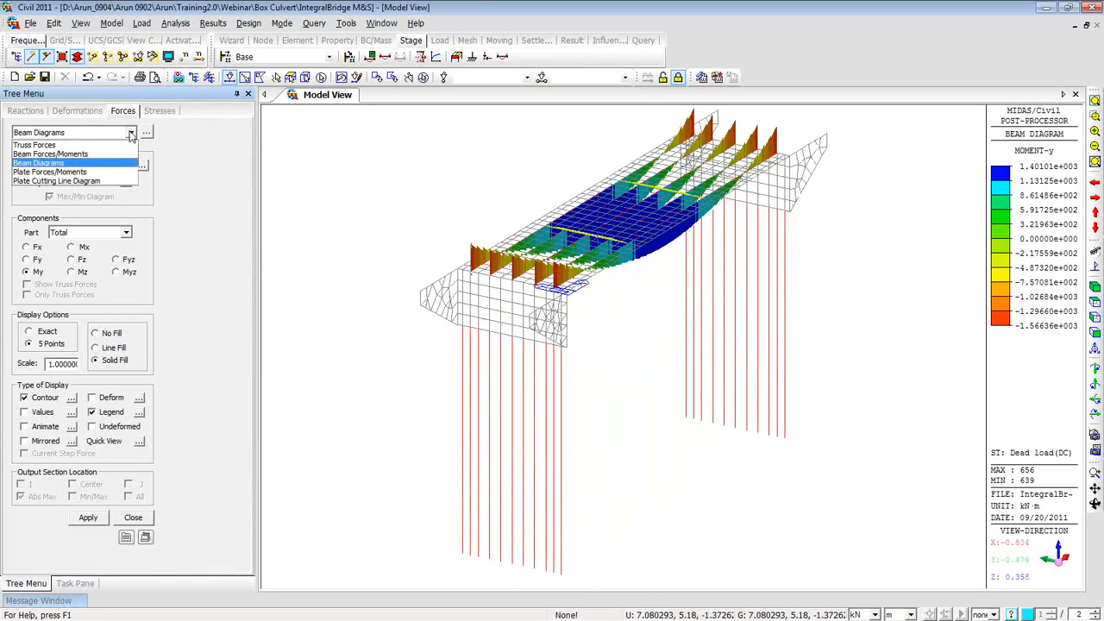
left_click(117, 175)
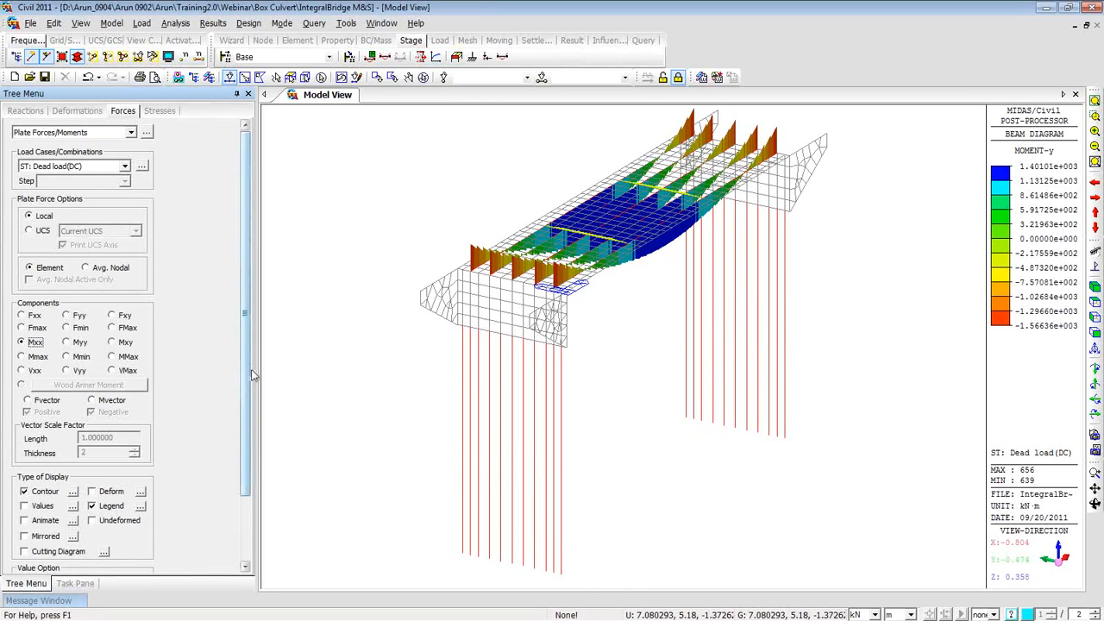
scroll(247, 376, "down", 3)
left_click(88, 525)
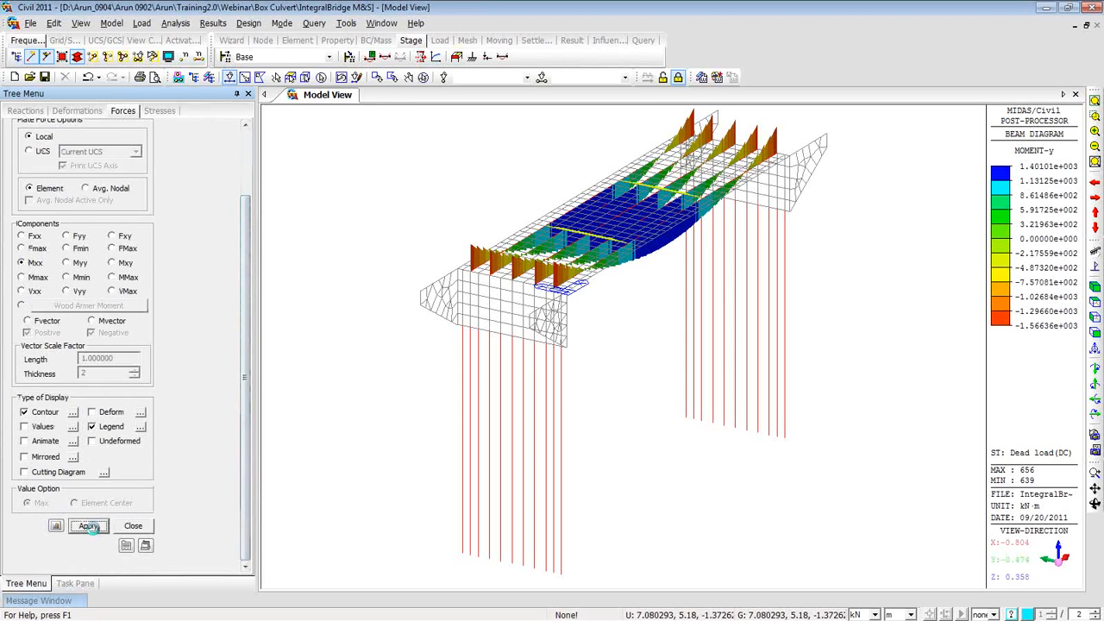
mouse_move(410, 394)
middle_mouse_down("ctrl")
mouse_move(420, 382)
mouse_move(440, 395)
middle_mouse_up("ctrl")
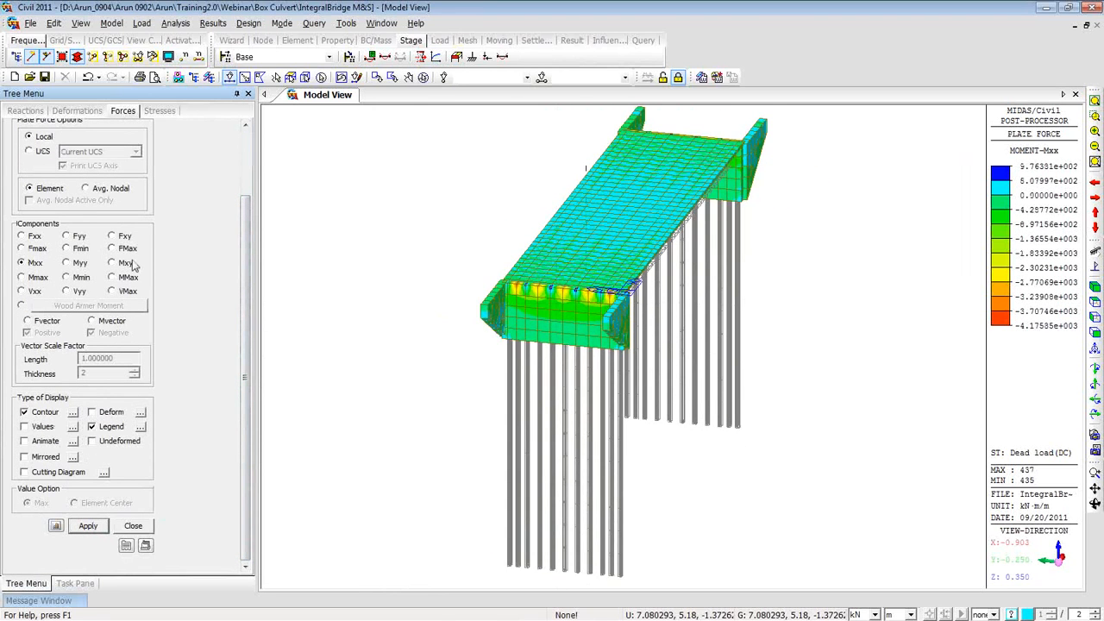
- Redisplay the plate moment Mxx contour using average nodal values instead of element values
left_click(84, 188)
left_click(80, 526)
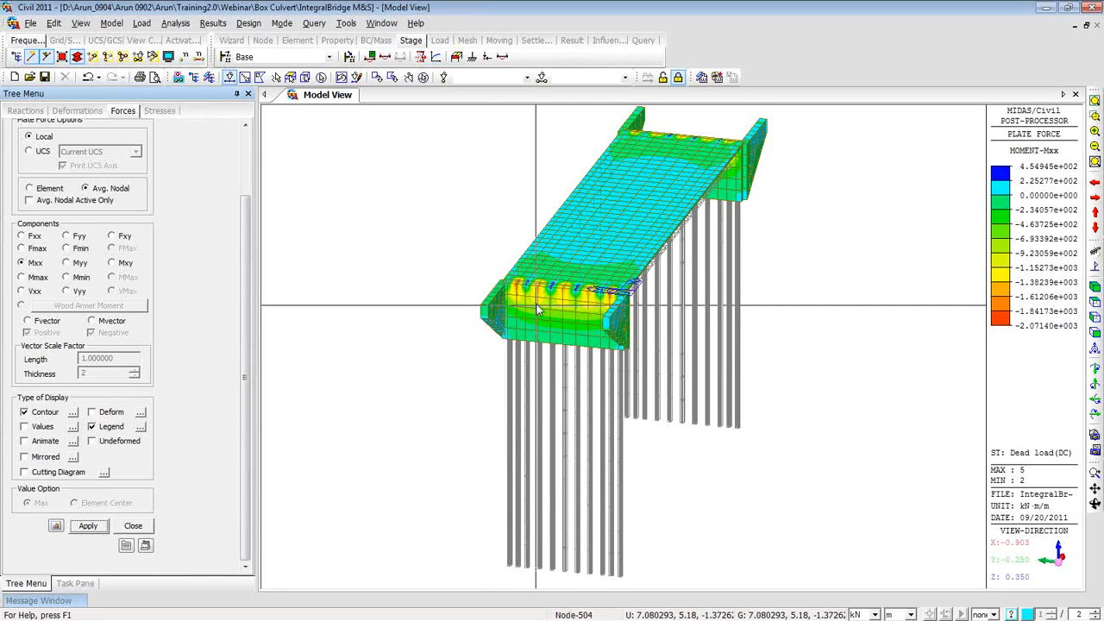
middle_click_drag(662, 381, 641, 389, "ctrl")
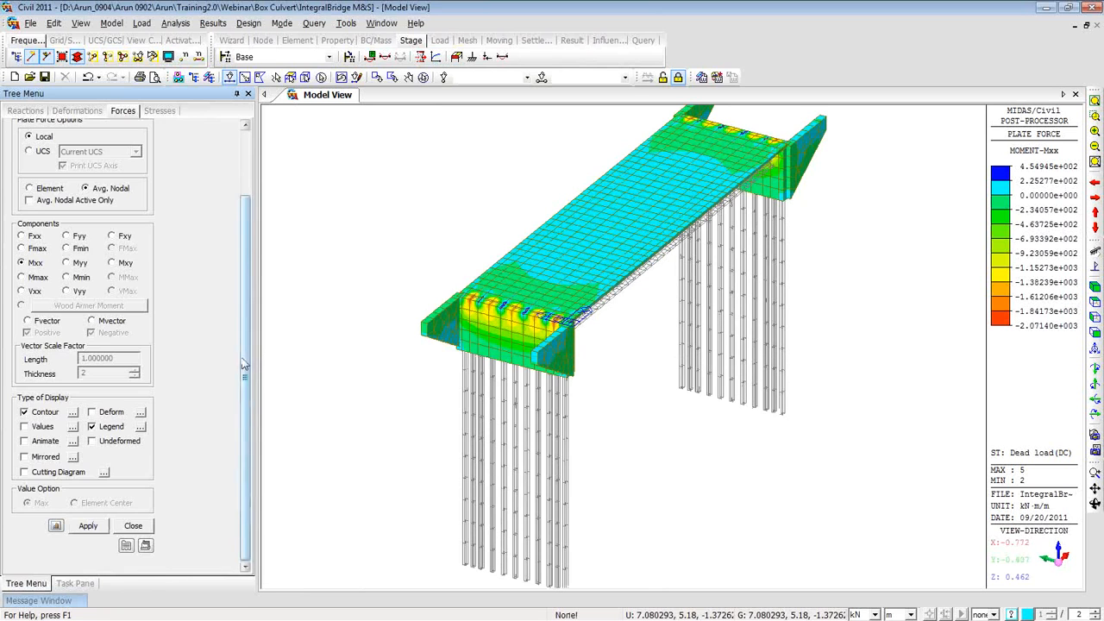
- Look through the load cases and combinations available for plate forces, keeping Dead load(DC) selected
scroll(247, 358, "up", 1)
scroll(248, 357, "up", 2)
middle_click_drag(447, 404, 406, 410)
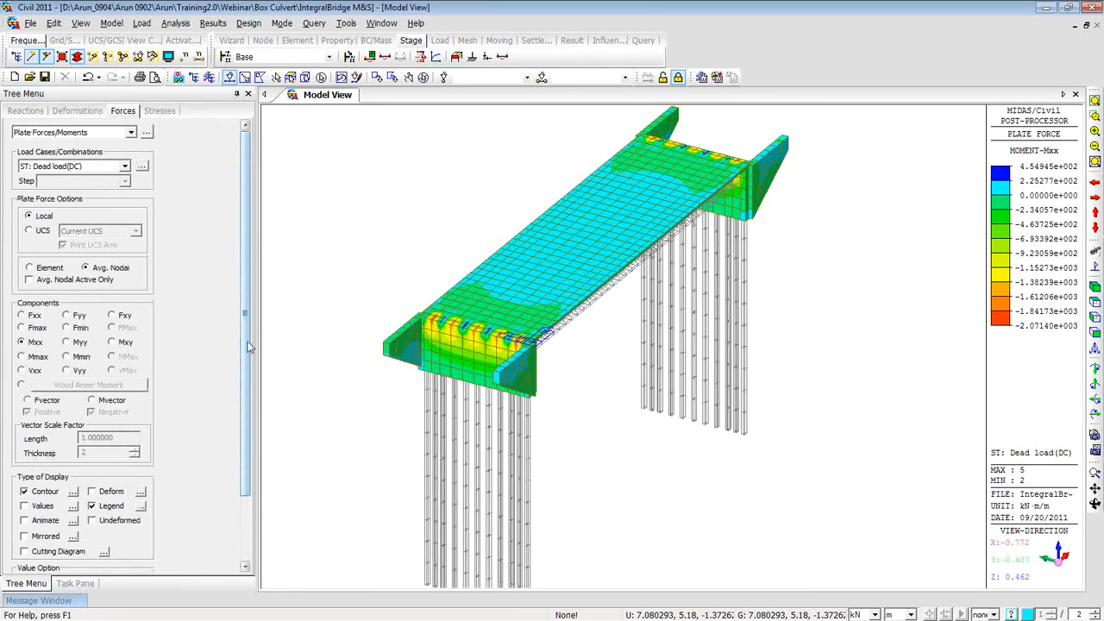
left_click(124, 168)
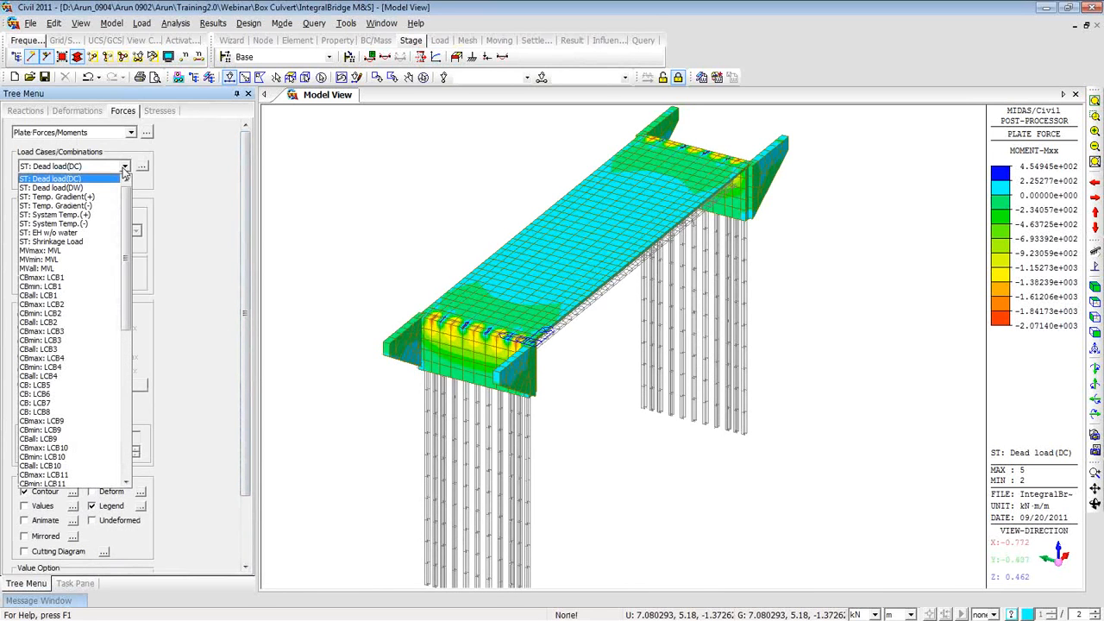
left_click_drag(126, 207, 144, 191)
left_click(196, 209)
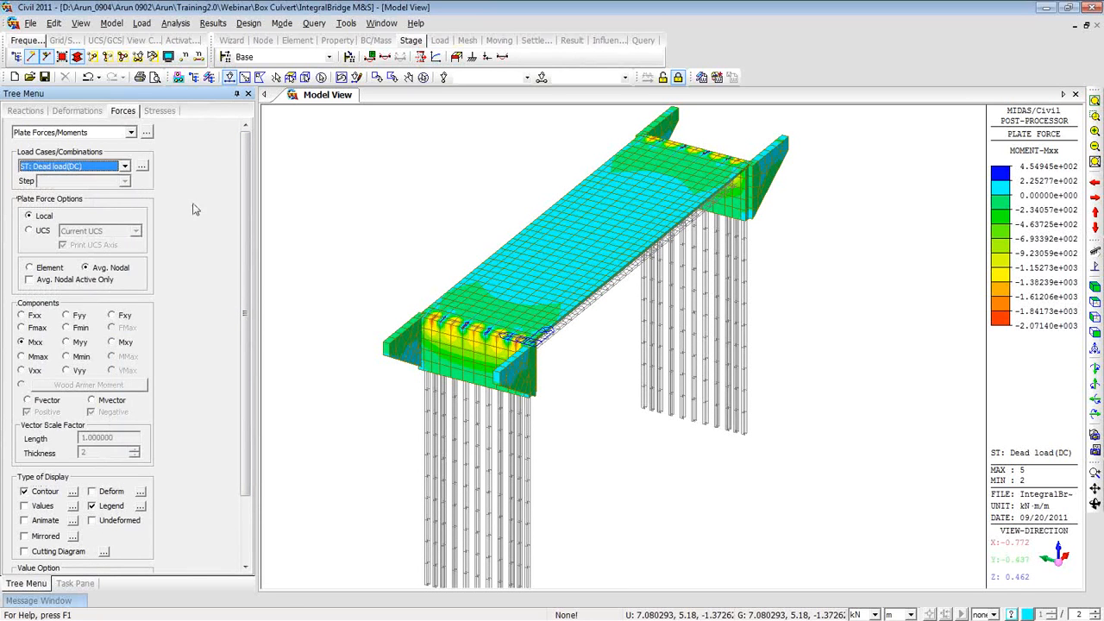
left_click_drag(243, 224, 233, 369)
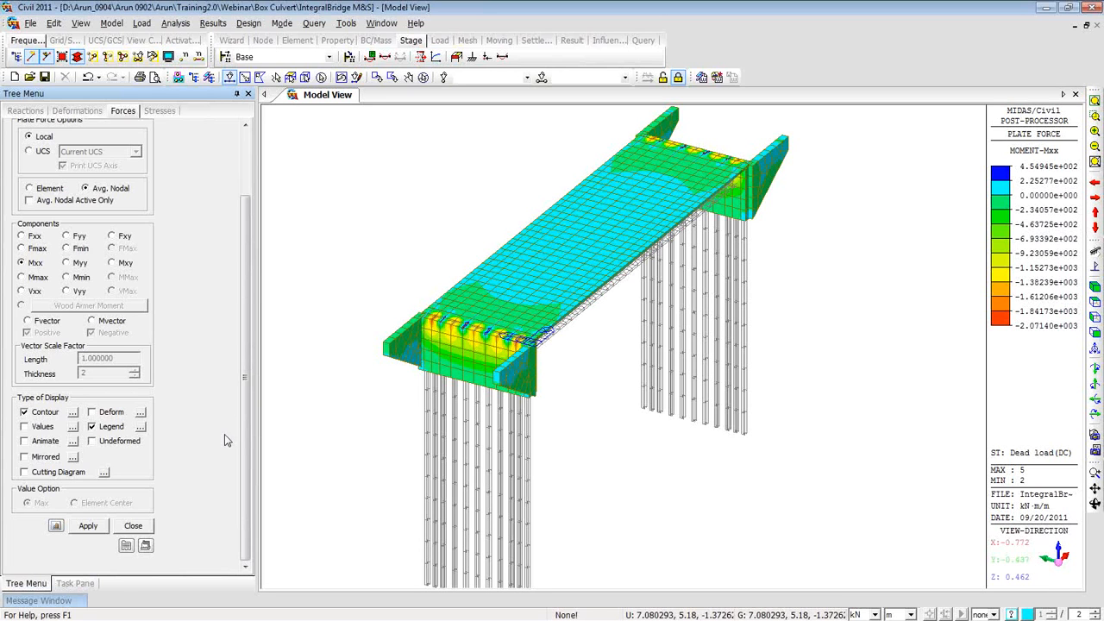
left_click_drag(246, 440, 230, 477)
- Switch to the Box Culvert-Frame-integral presentation in PowerPoint and select slide 10, Integral Abutment Bridge
key("alt+Tab")
left_click(159, 442)
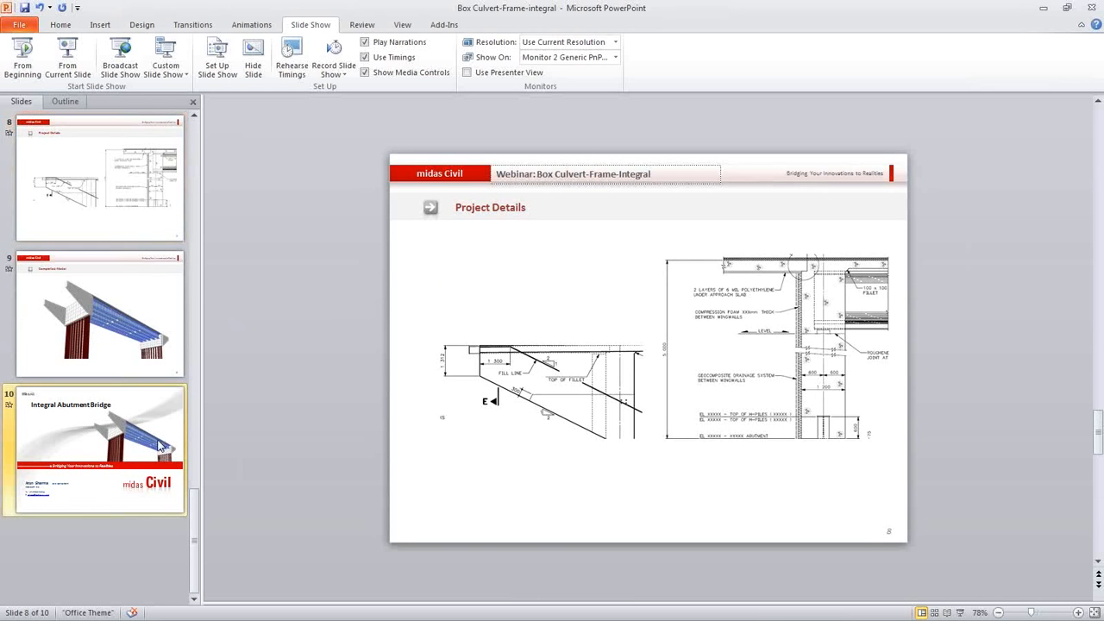